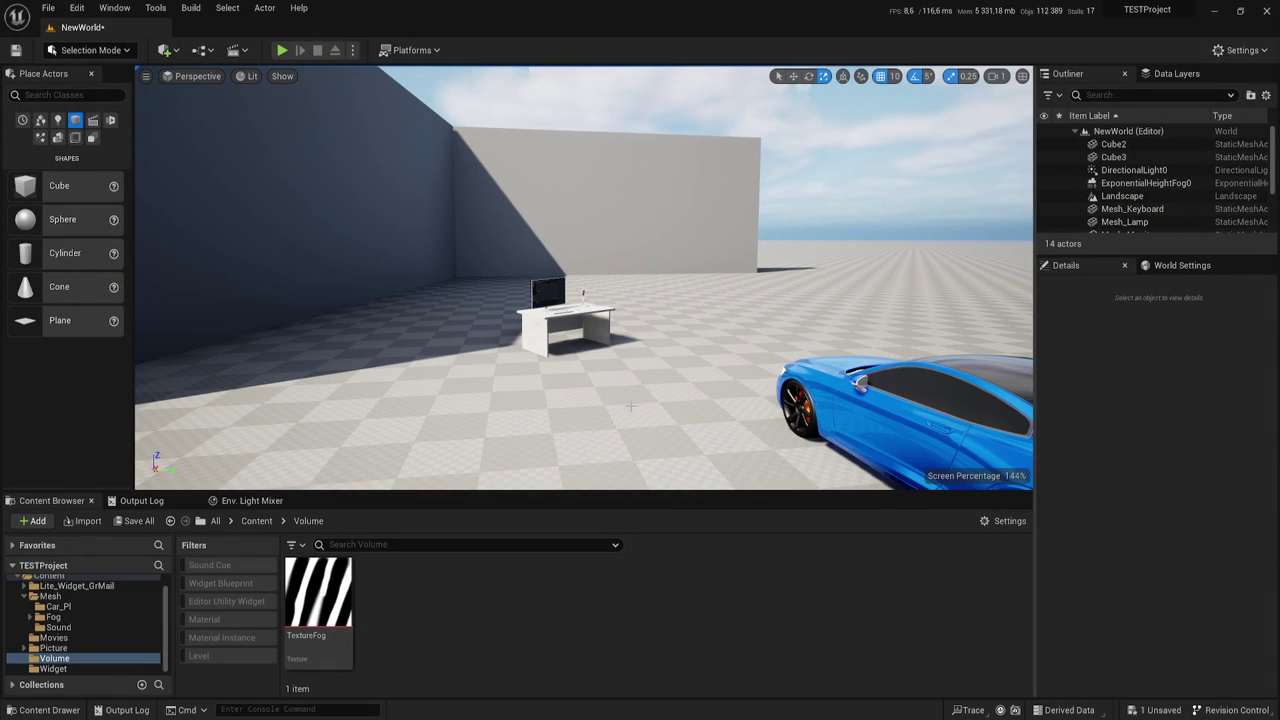
- Add a new material asset from the Volume folder's context menu and name it Mat_Fog
{"action": "right_click", "coordinate": [457, 584]}
{"action": "left_click", "coordinate": [525, 247]}
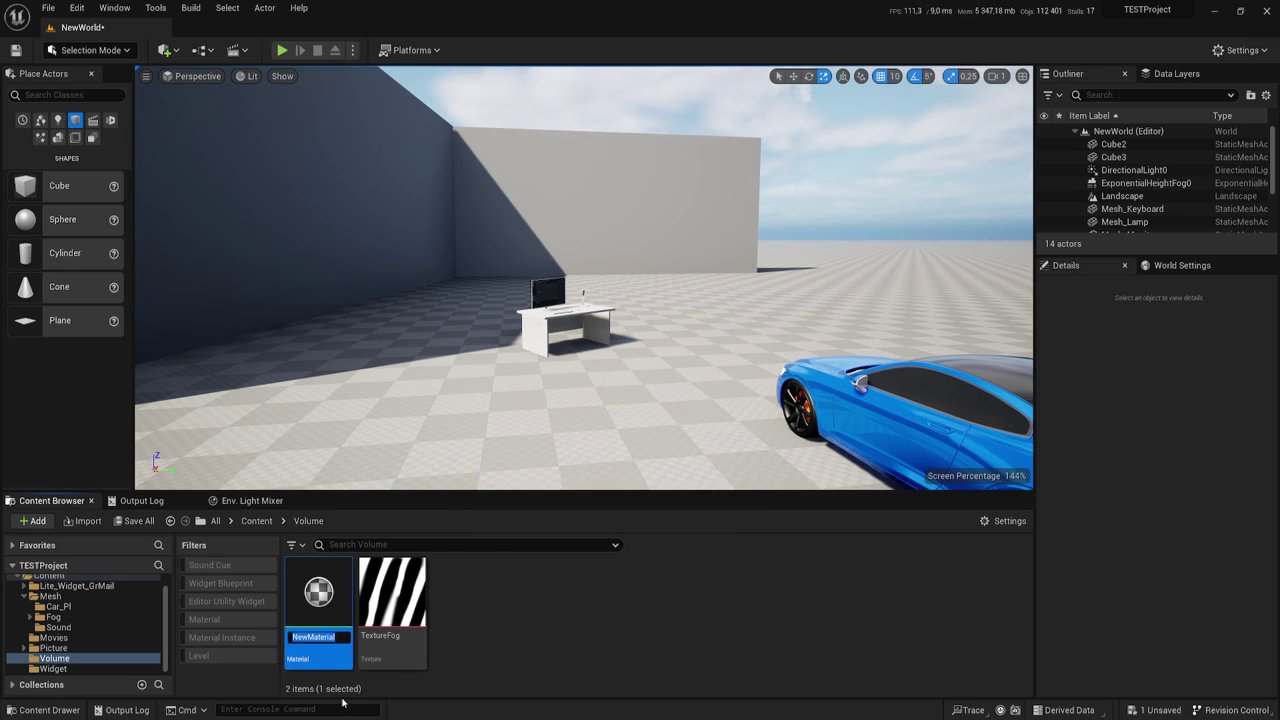
{"action": "type", "text": "FO"}
{"action": "key", "text": "BackSpace"}
{"action": "type", "text": "Ma"}
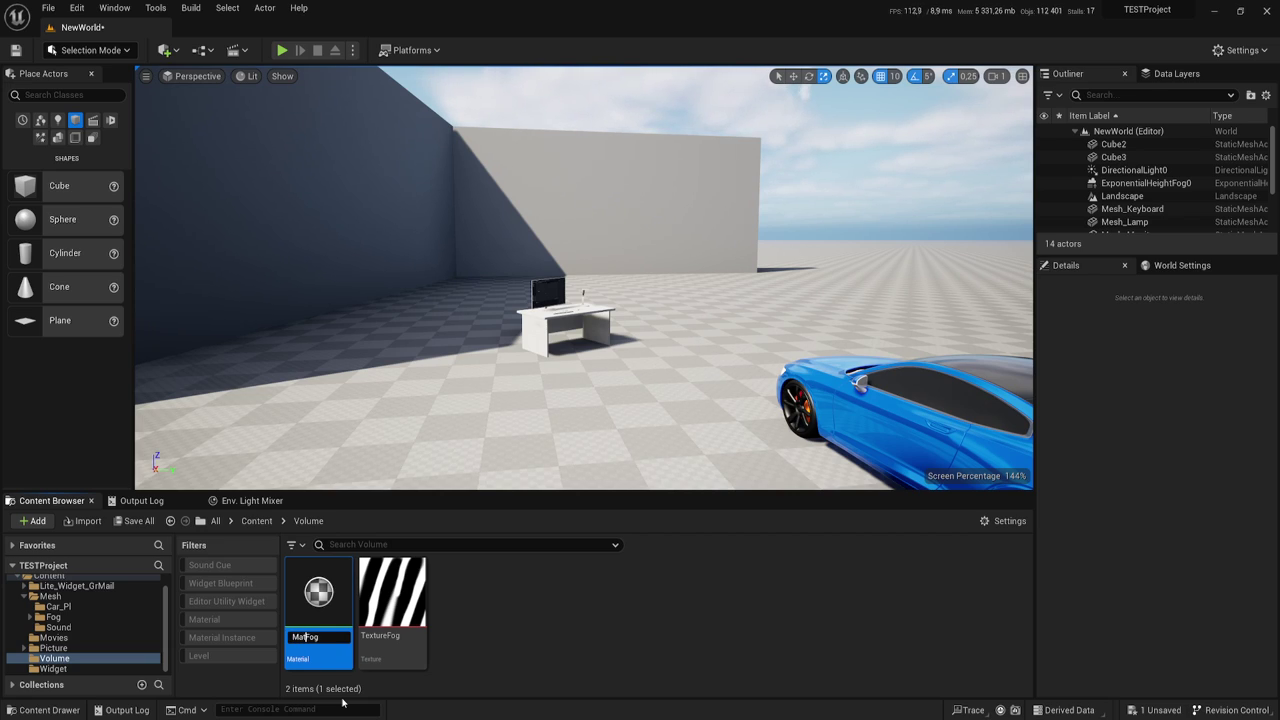
{"action": "key", "text": "Return"}
- Open Mat_Fog, set Blend Mode to Additive and Material Domain to Volume, then apply
{"action": "double_click", "coordinate": [335, 585]}
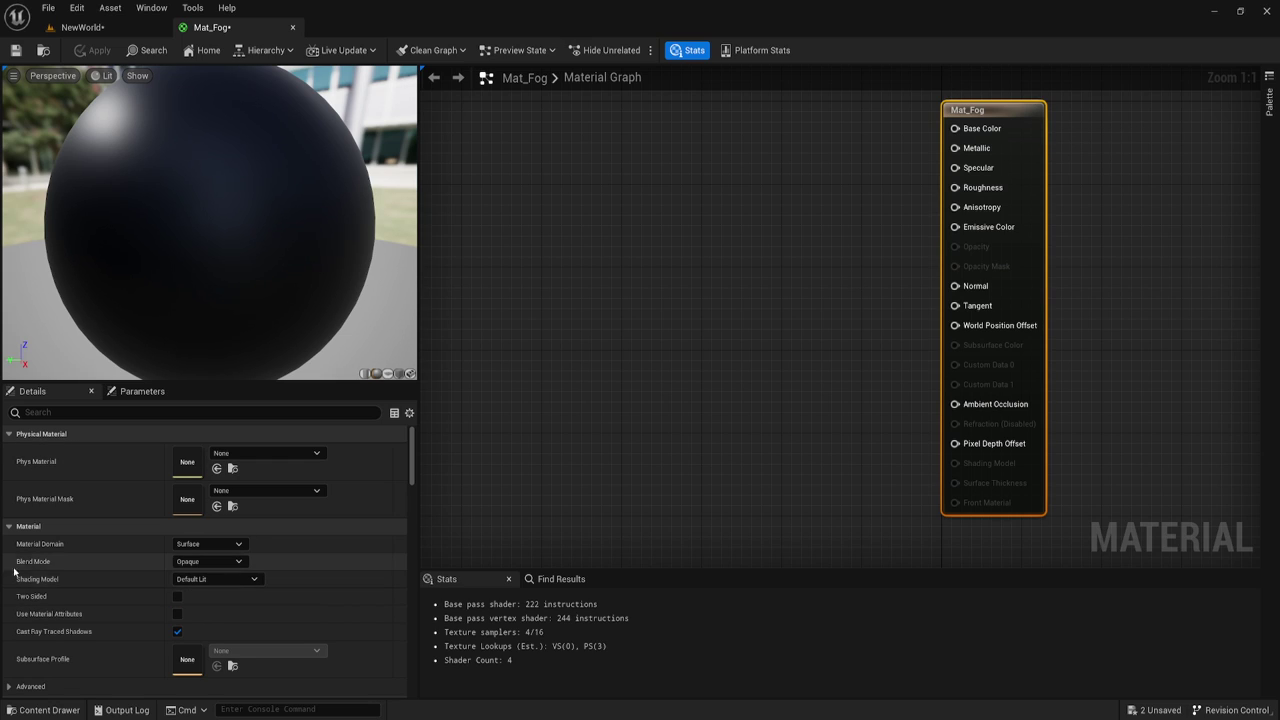
{"action": "left_click", "coordinate": [208, 561]}
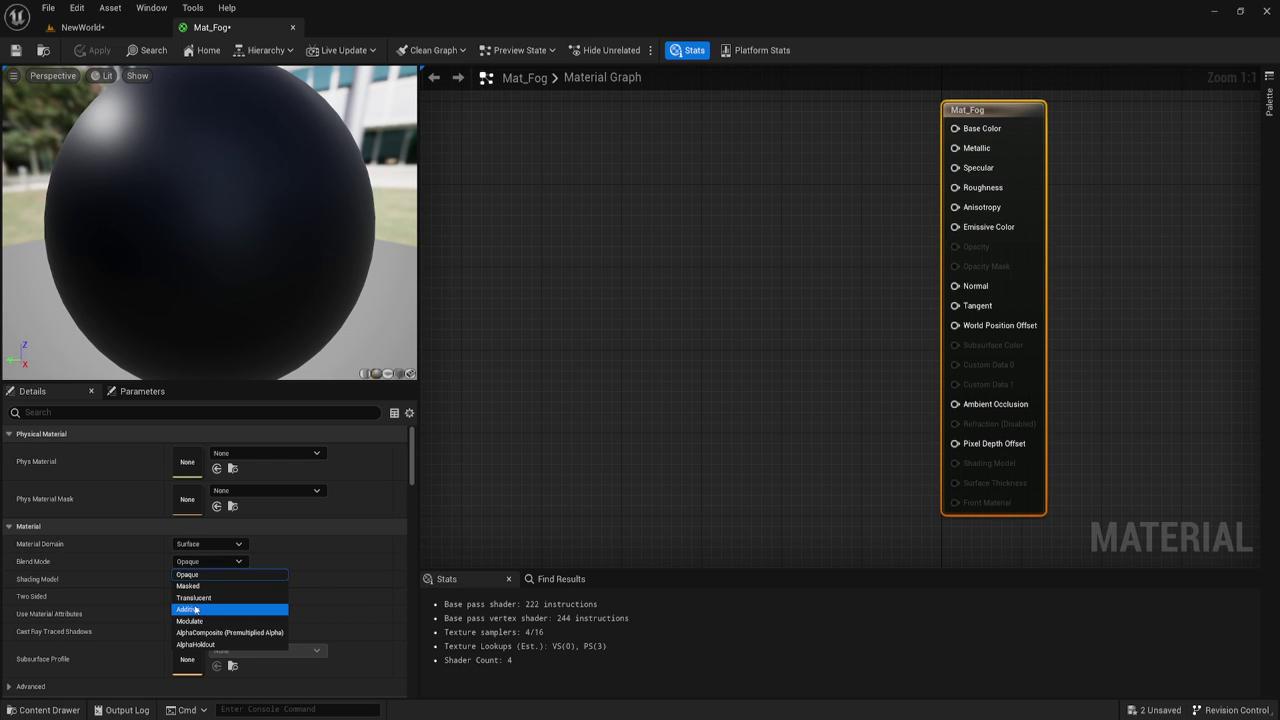
{"action": "left_click", "coordinate": [193, 610]}
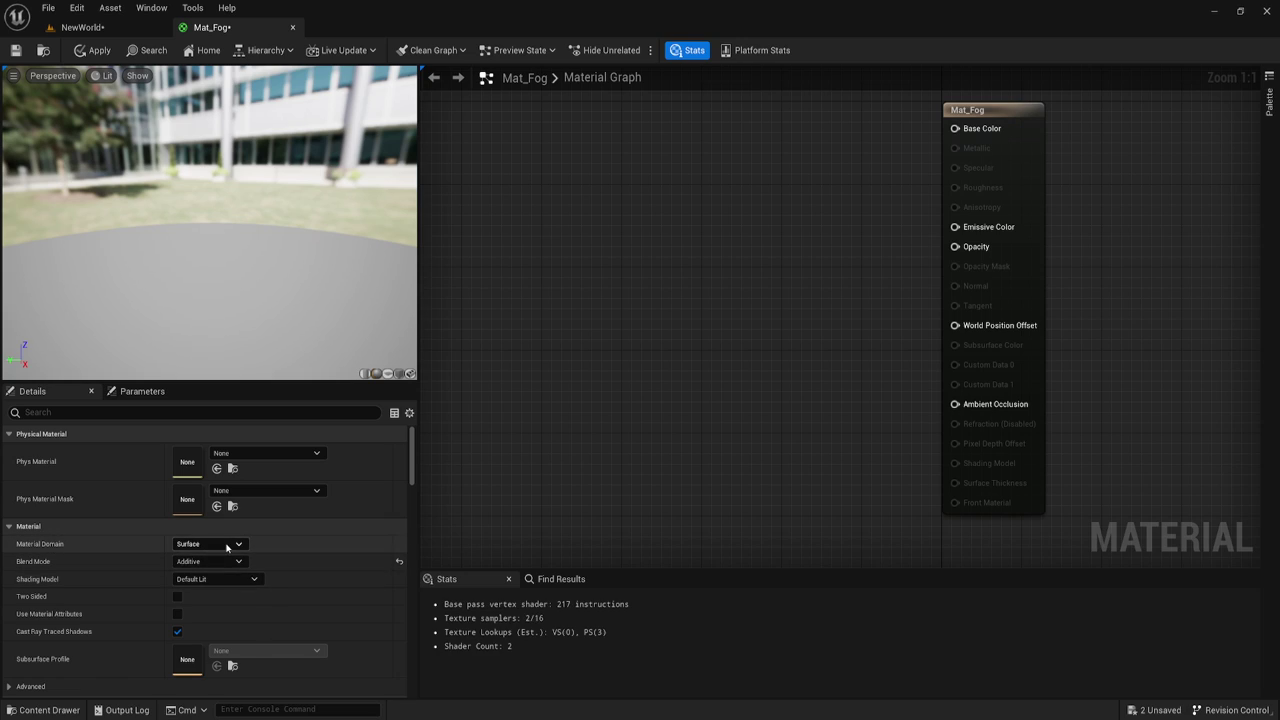
{"action": "left_click", "coordinate": [228, 544]}
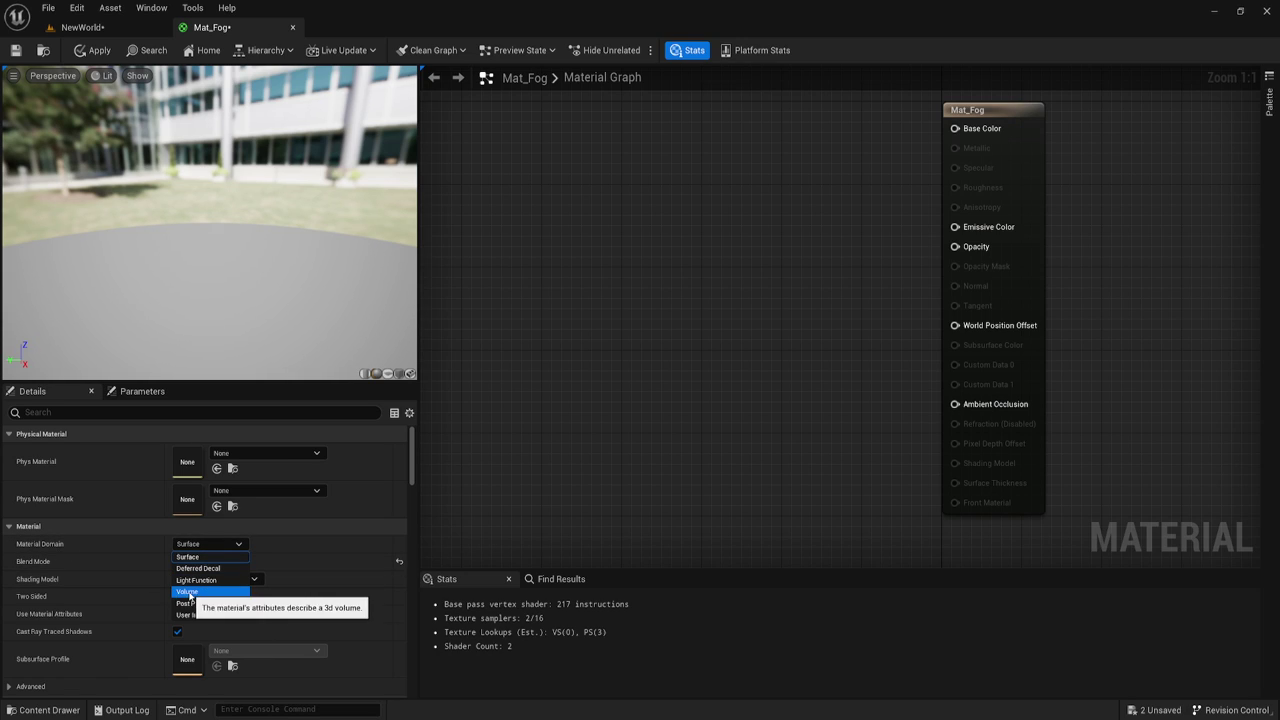
{"action": "left_click", "coordinate": [189, 592]}
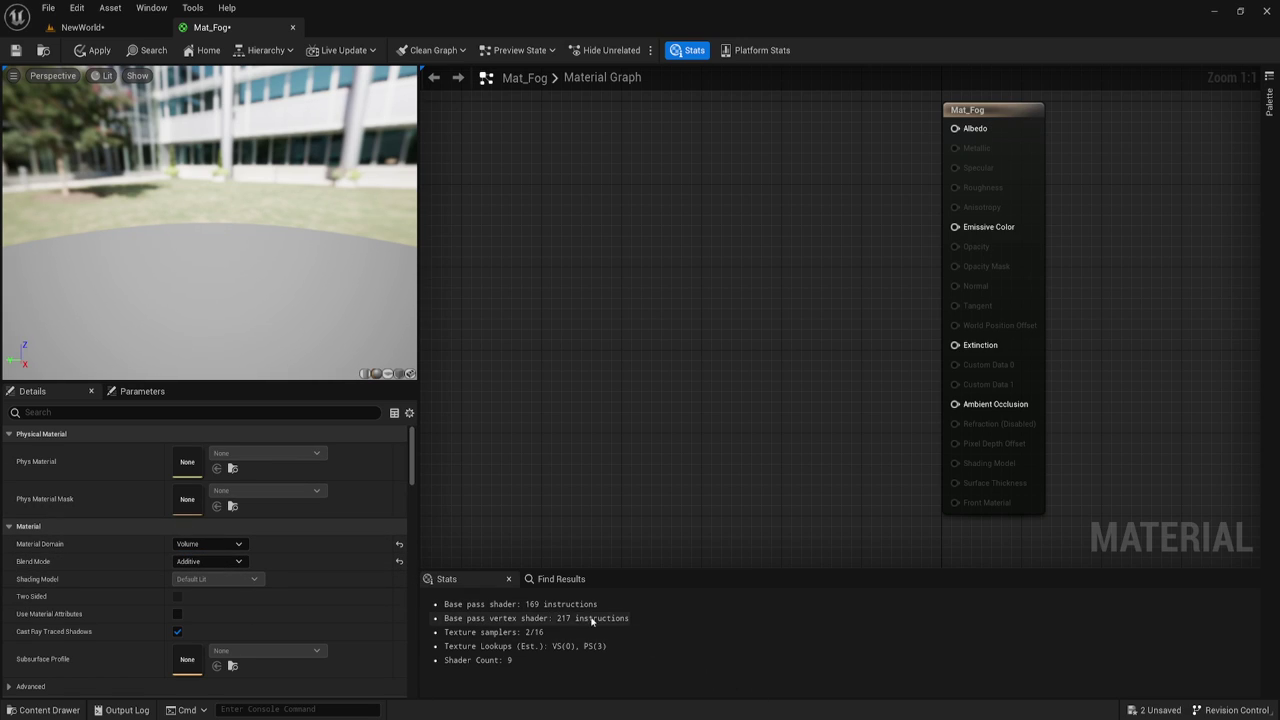
{"action": "left_click", "coordinate": [95, 50]}
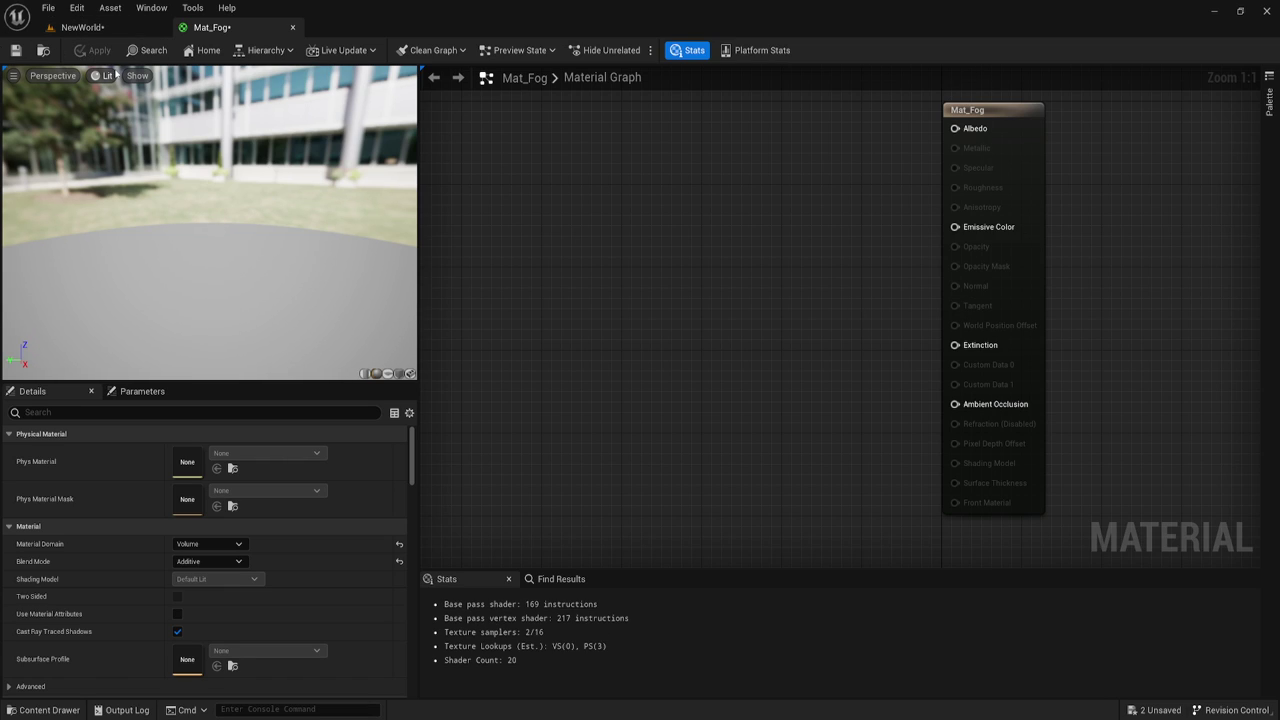
- Add a 0,0,0 Constant3Vector node beside the output and connect it to Albedo
{"action": "right_click_drag", "start_coordinate": [863, 147], "coordinate": [886, 164]}
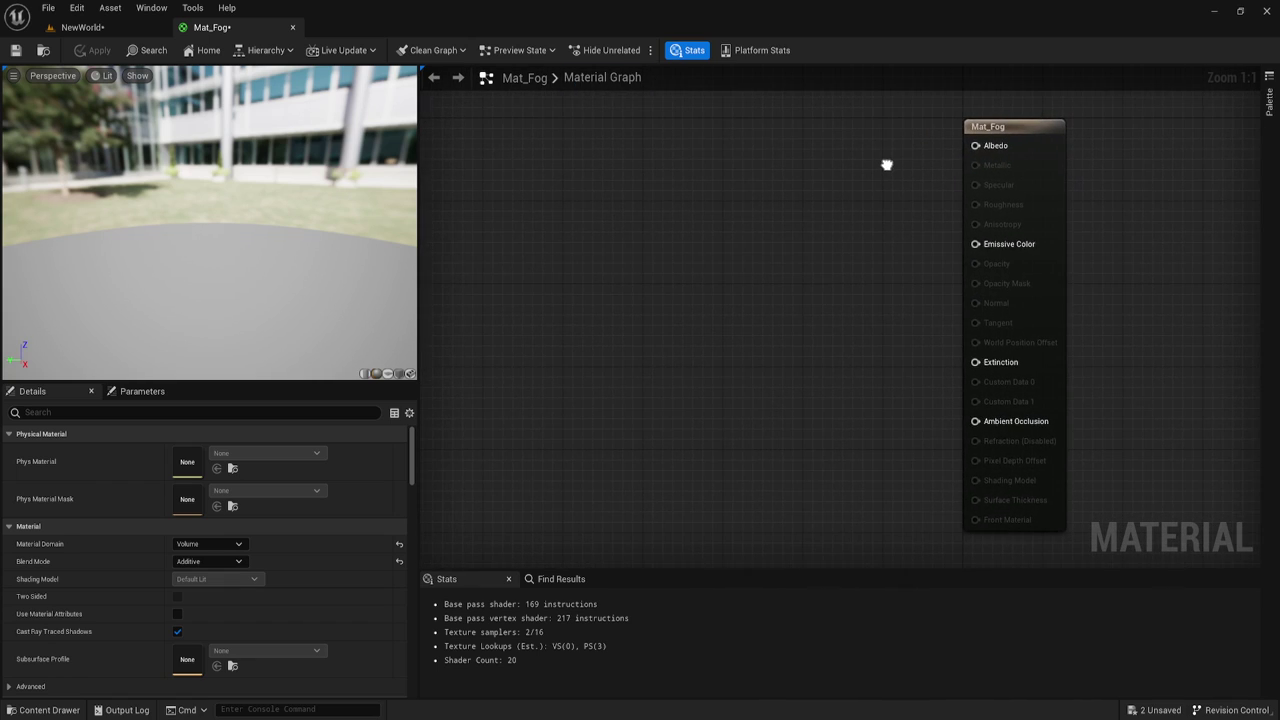
{"action": "left_click", "coordinate": [807, 121]}
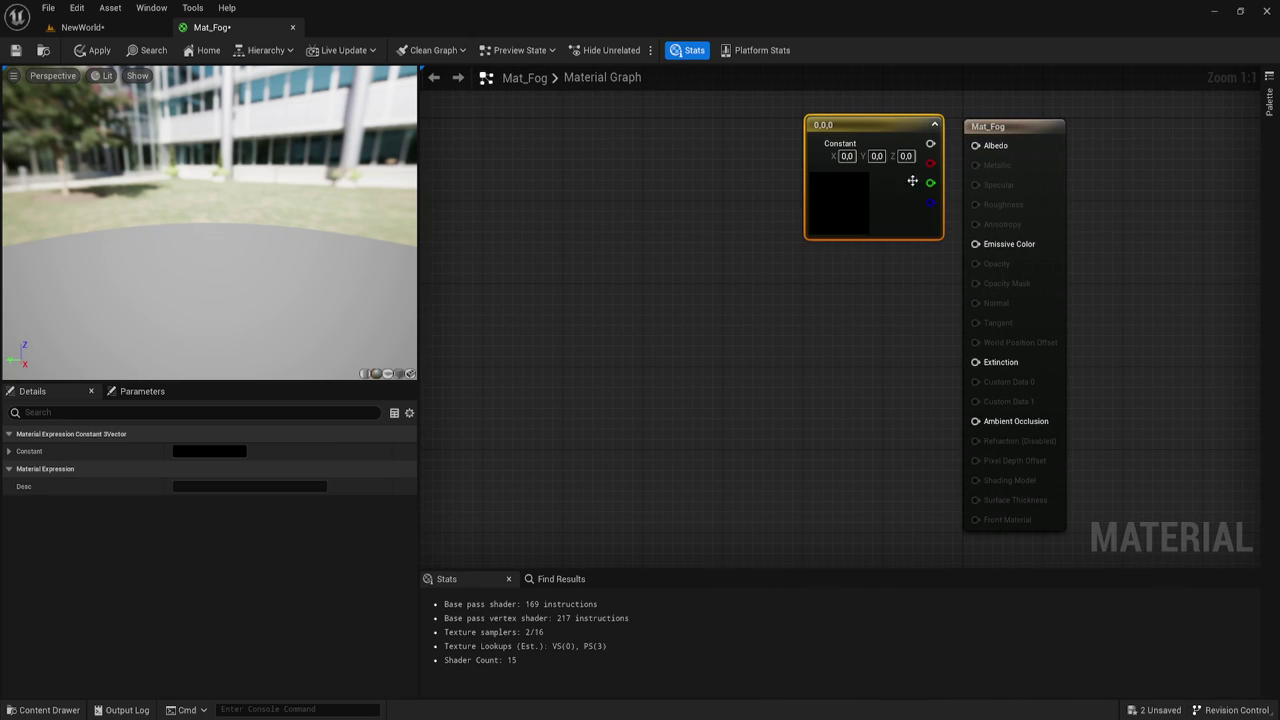
{"action": "left_click_drag", "start_coordinate": [886, 128], "coordinate": [812, 133]}
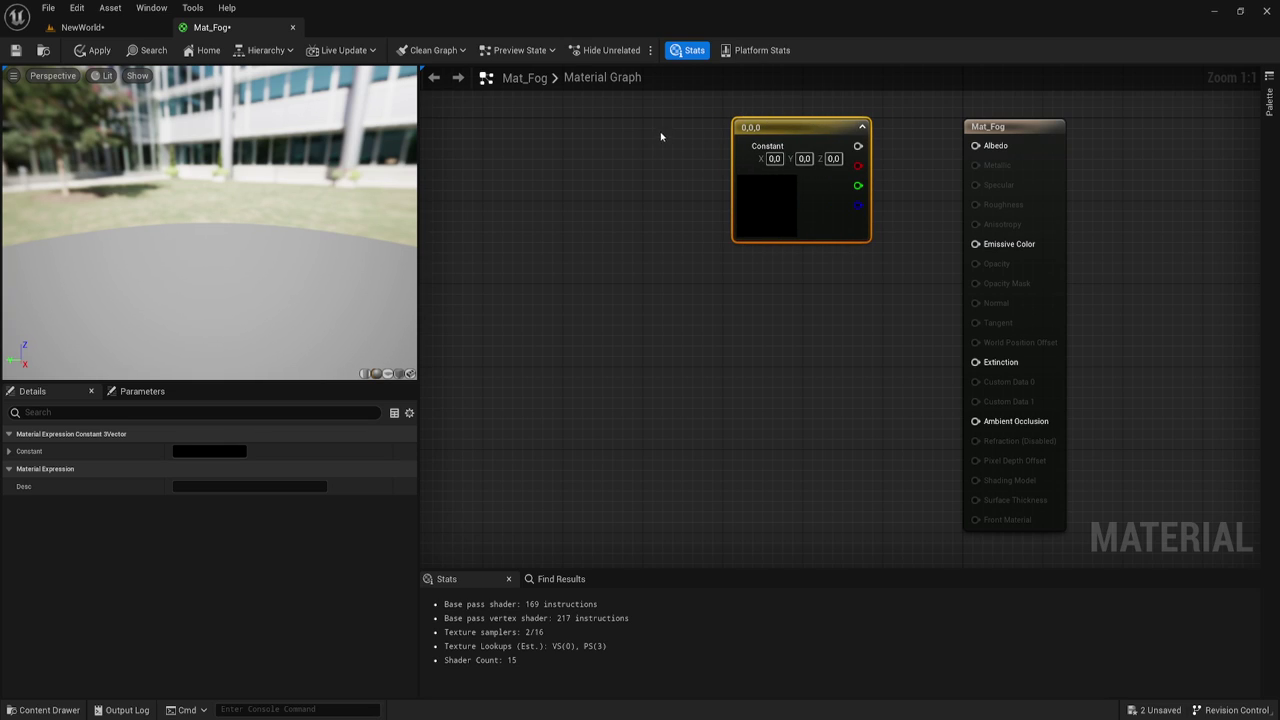
{"action": "left_click_drag", "start_coordinate": [858, 146], "coordinate": [976, 146]}
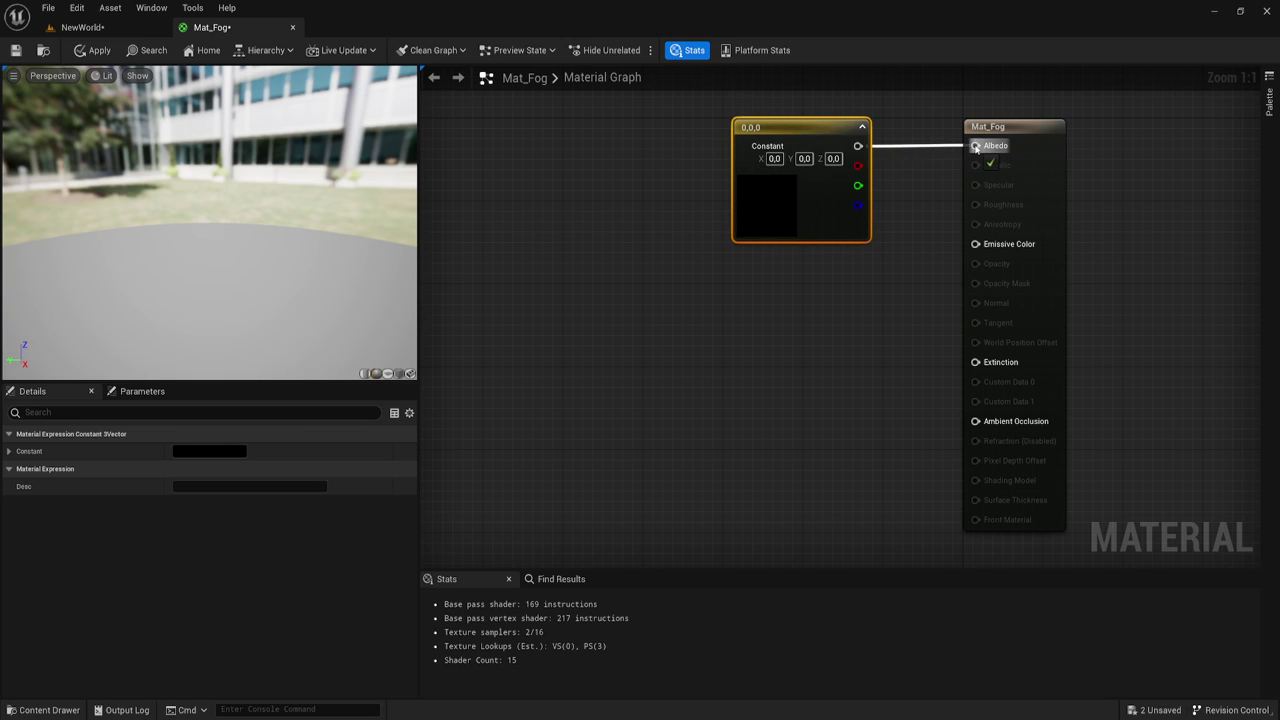
{"action": "left_click_drag", "start_coordinate": [637, 100], "coordinate": [921, 296]}
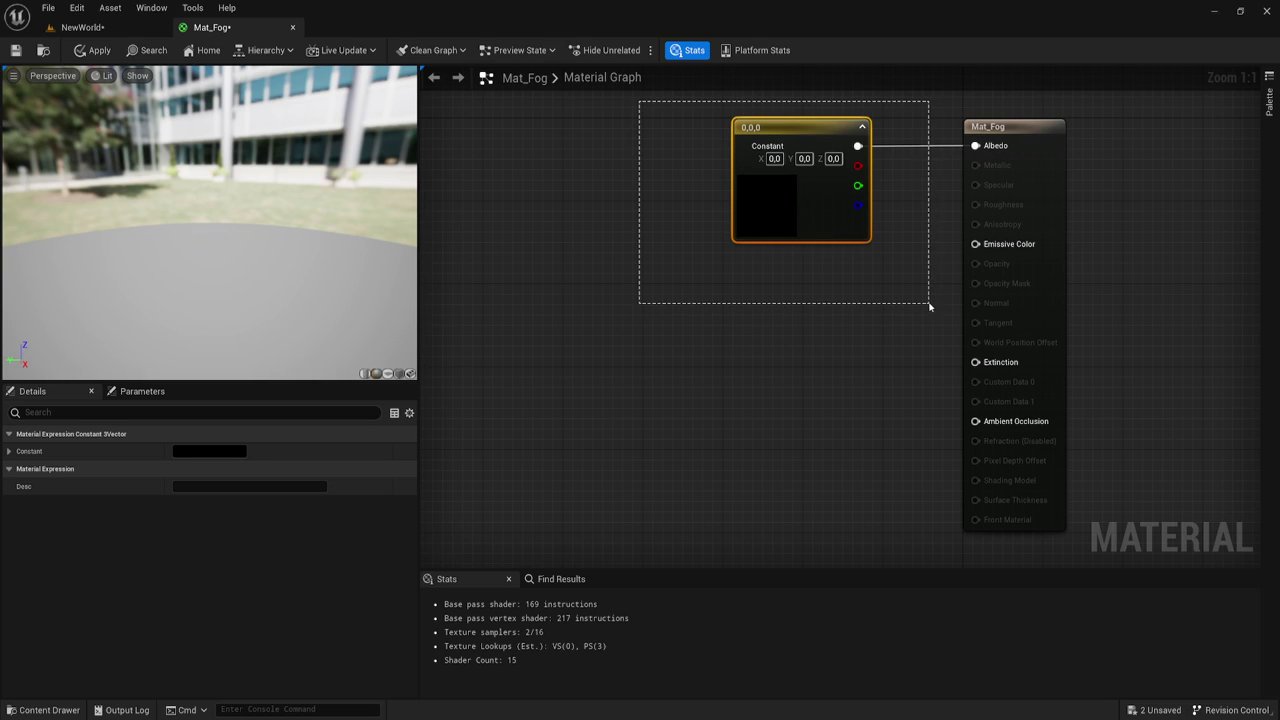
- Add an extra Constant3Vector from the node search list, then delete it
{"action": "right_click", "coordinate": [818, 198]}
{"action": "left_click", "coordinate": [740, 268]}
{"action": "right_click", "coordinate": [714, 272]}
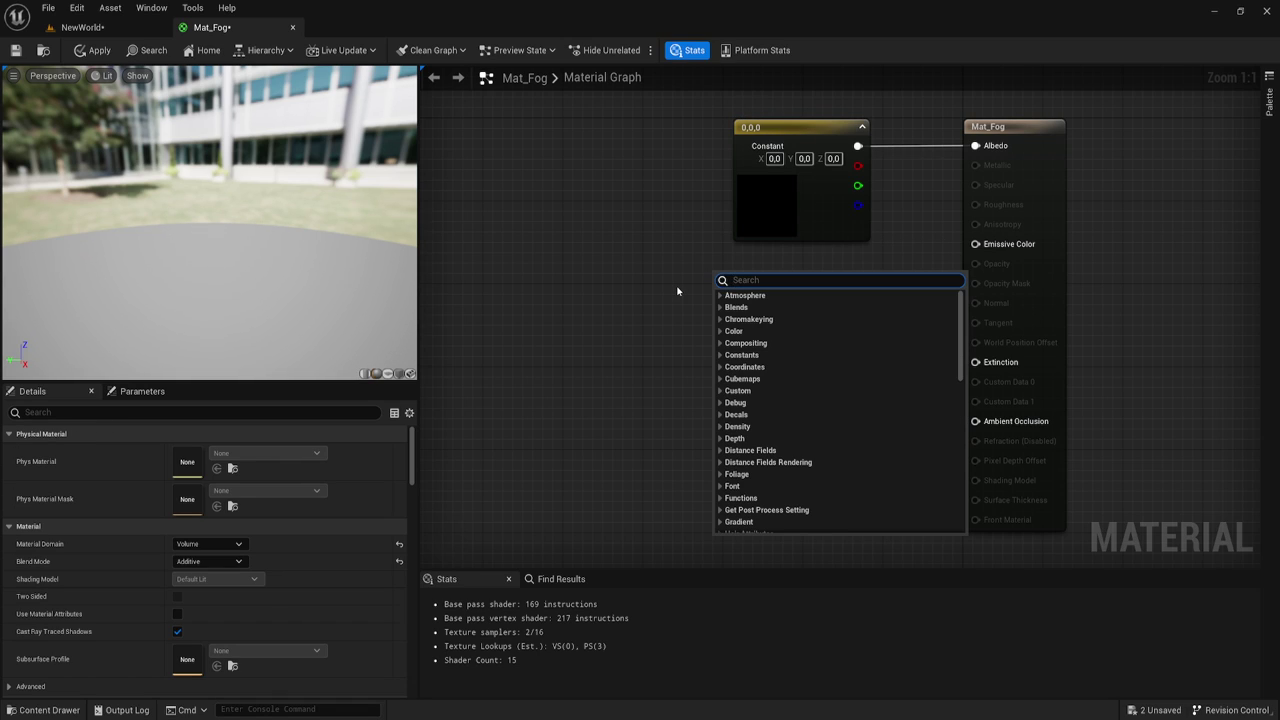
{"action": "type", "text": "vectr"}
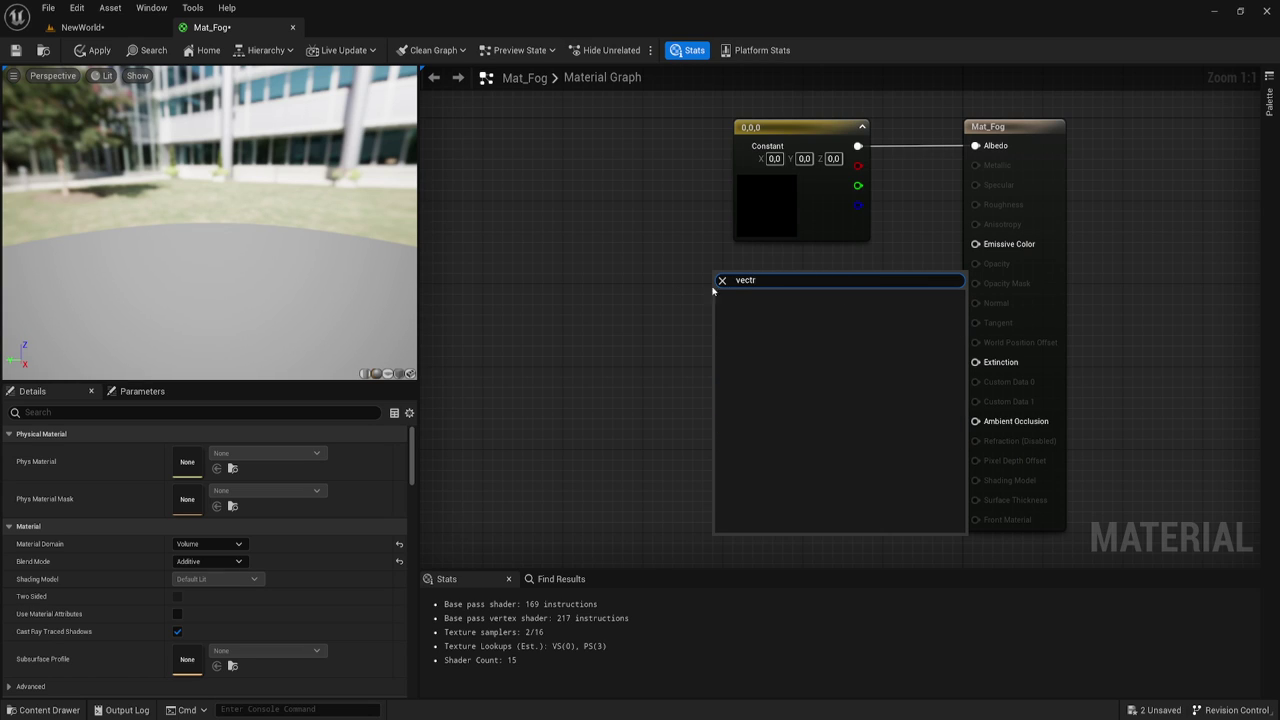
{"action": "key", "text": "BackSpace"}
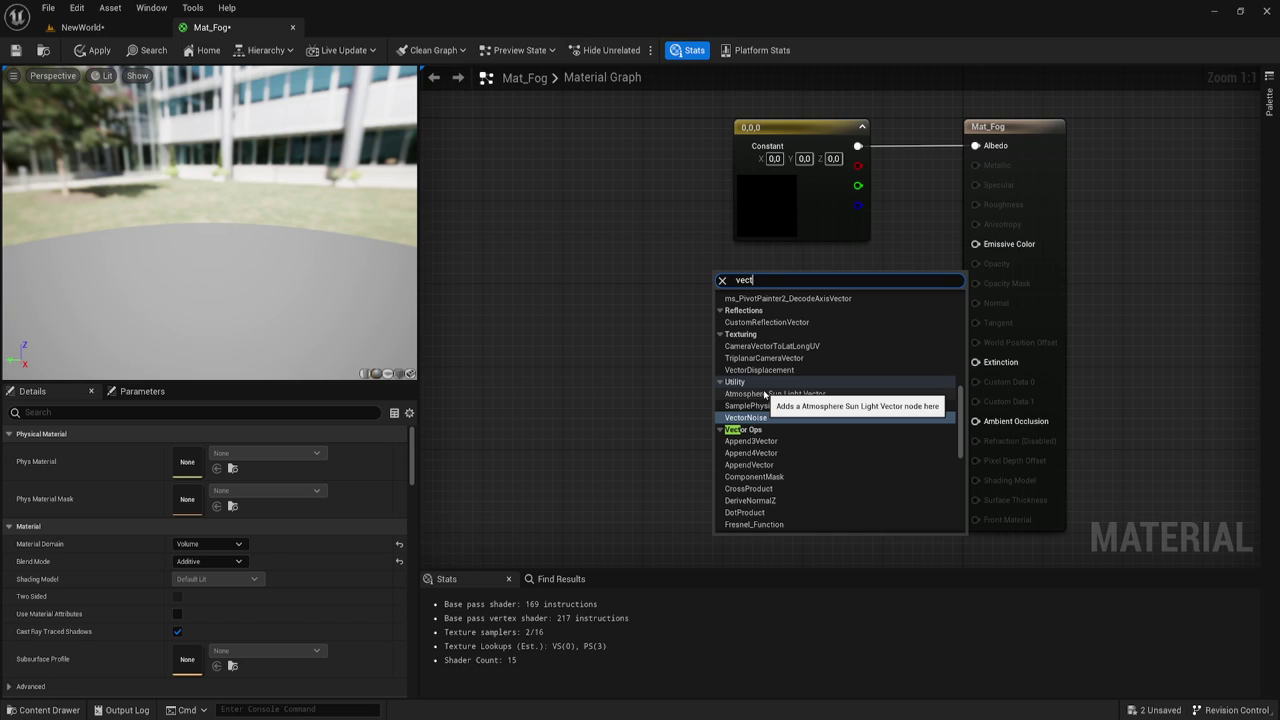
{"action": "scroll", "coordinate": [802, 393], "scroll_direction": "down", "scroll_amount": 3}
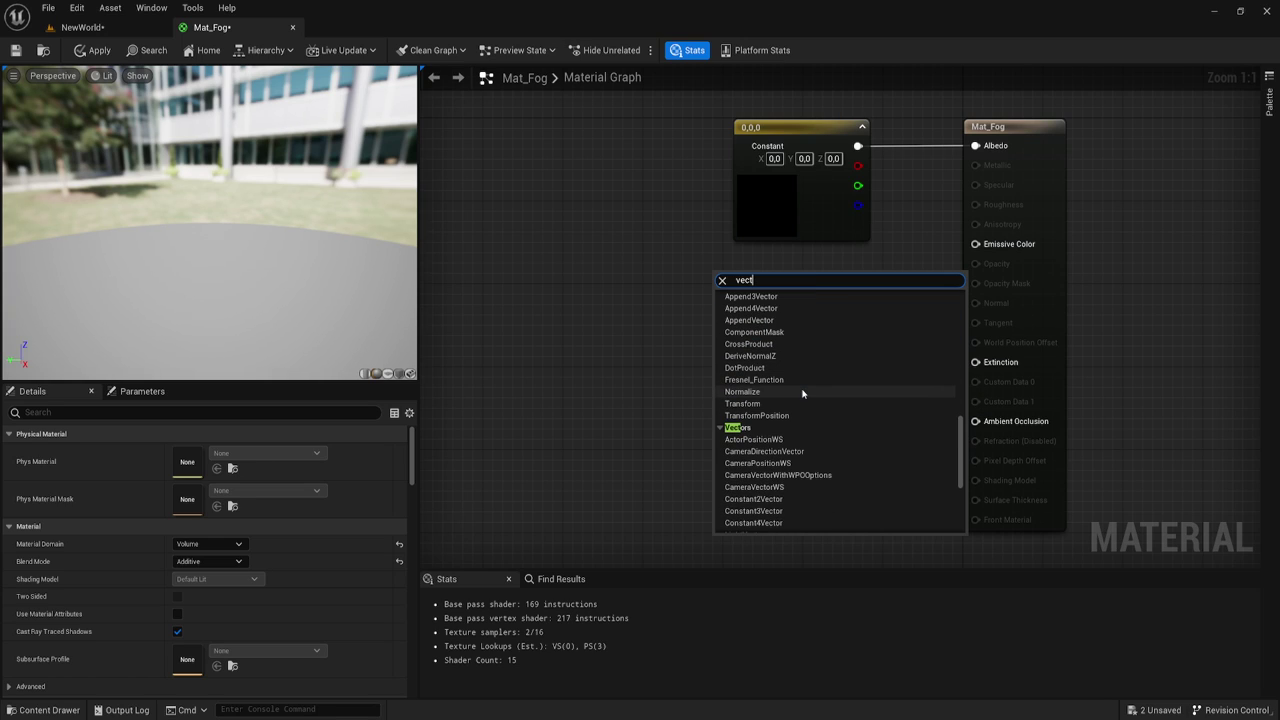
{"action": "scroll", "coordinate": [798, 410], "scroll_direction": "down", "scroll_amount": 1}
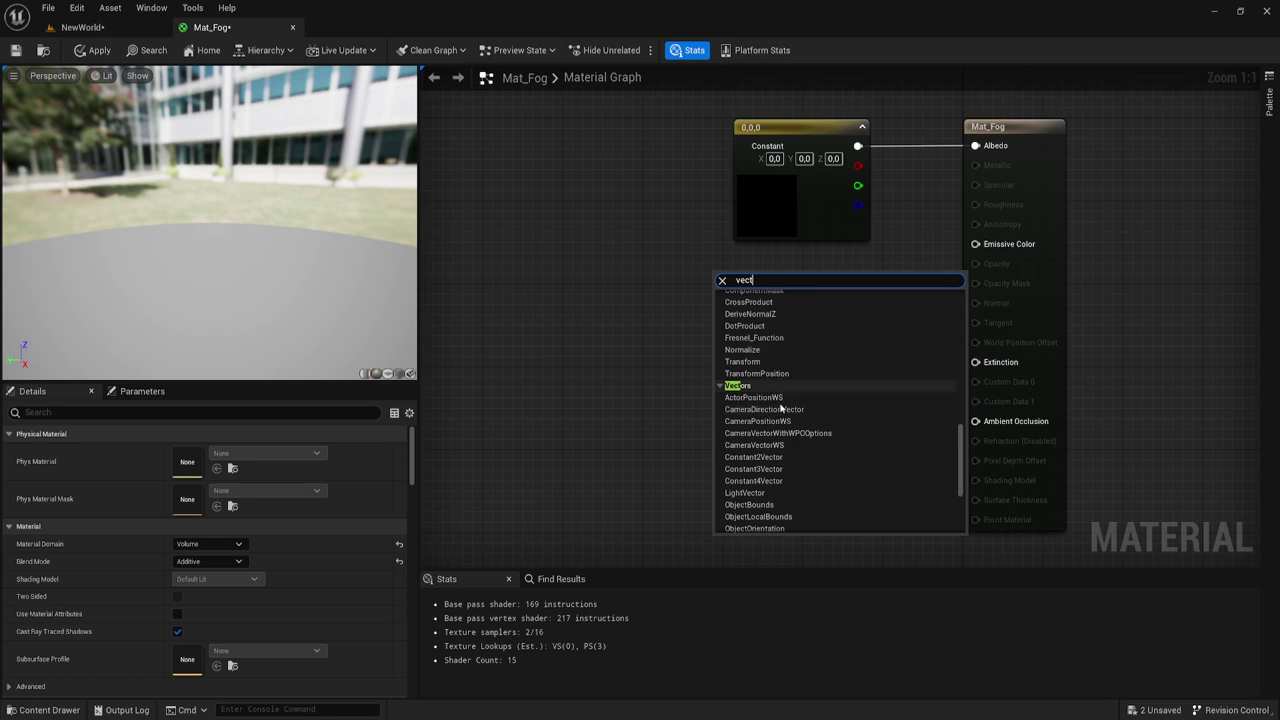
{"action": "left_click", "coordinate": [759, 470]}
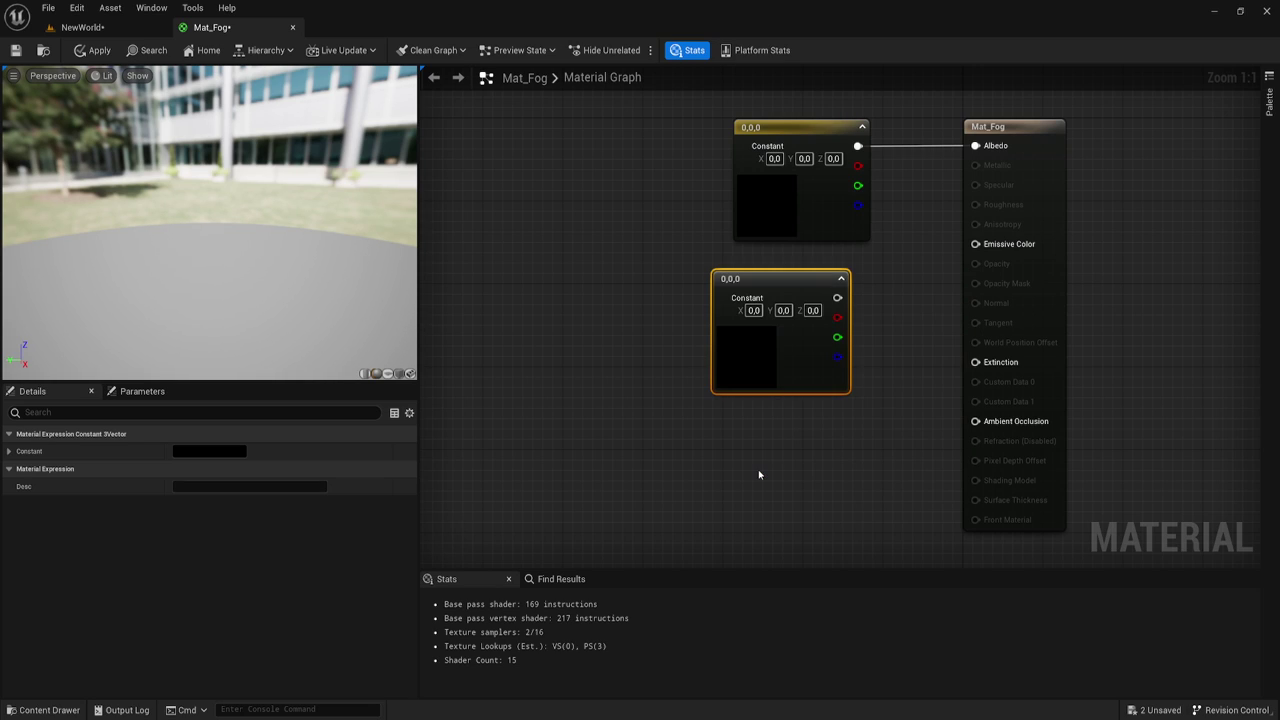
{"action": "left_click_drag", "start_coordinate": [832, 301], "coordinate": [842, 285]}
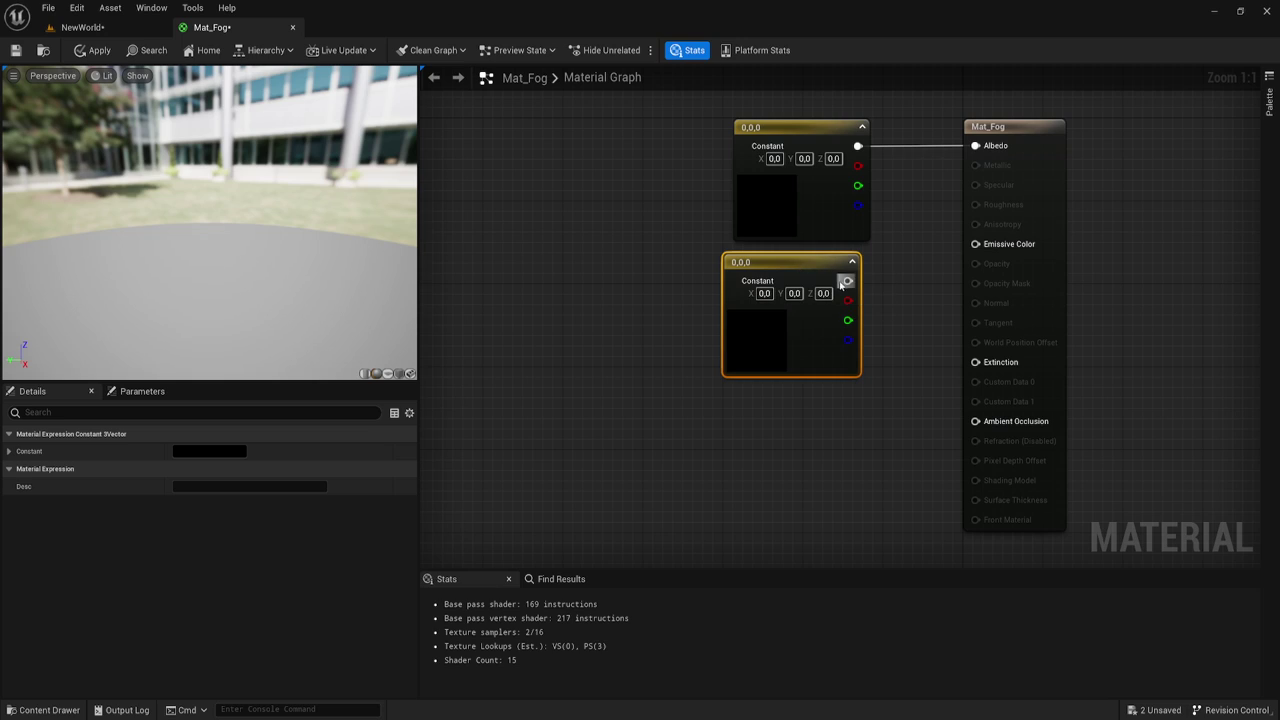
{"action": "key", "text": "Delete"}
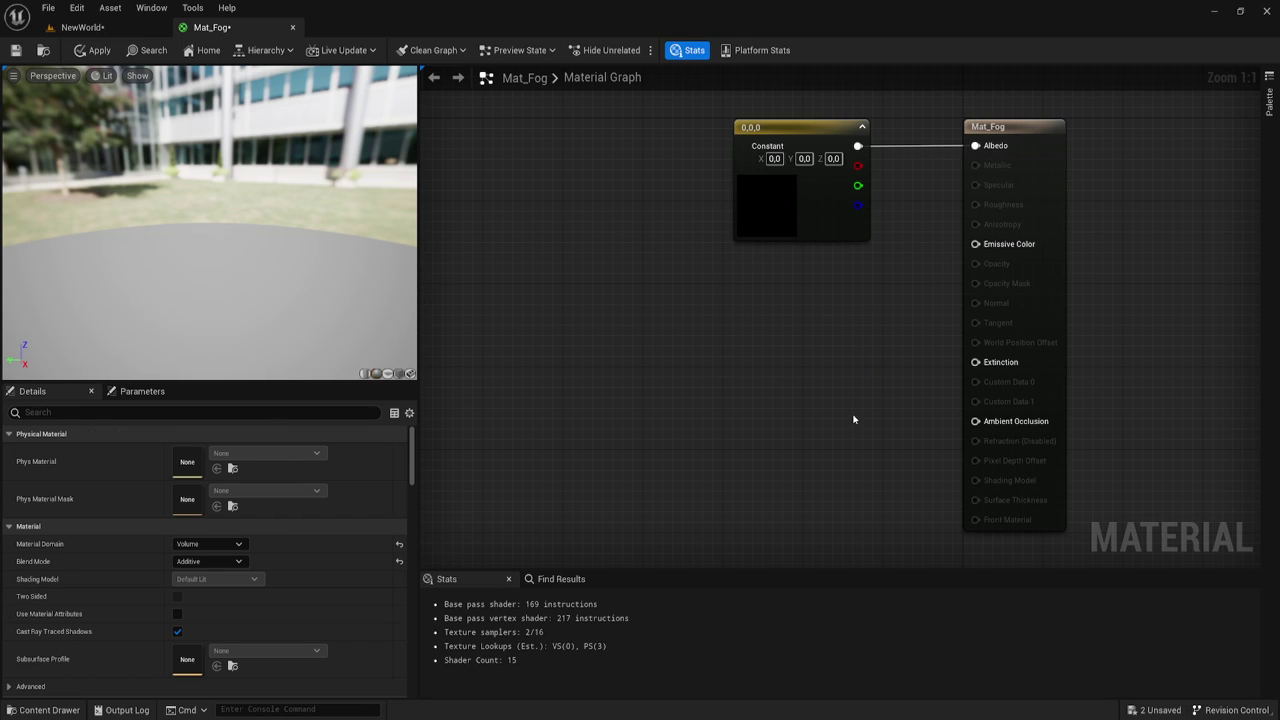
- Add a scalar parameter named Intensity with a default value of 1.0
{"action": "left_click_drag", "start_coordinate": [975, 362], "coordinate": [848, 378]}
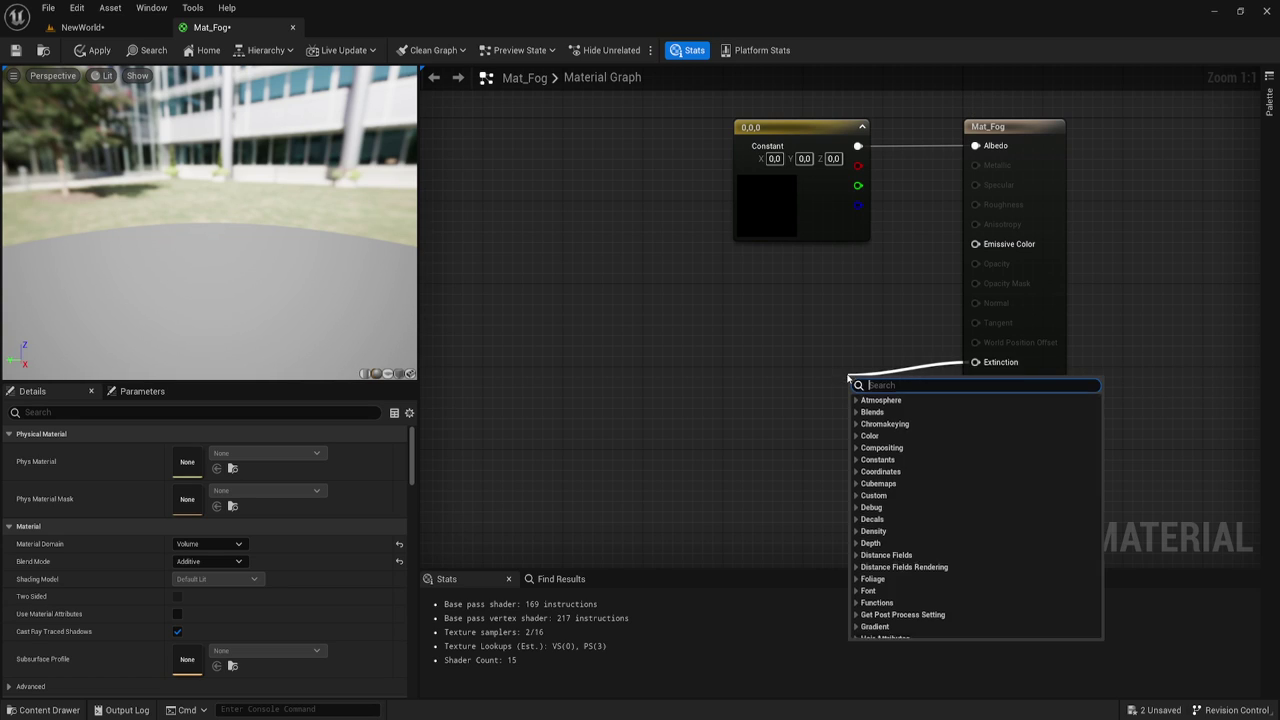
{"action": "left_click", "coordinate": [821, 407]}
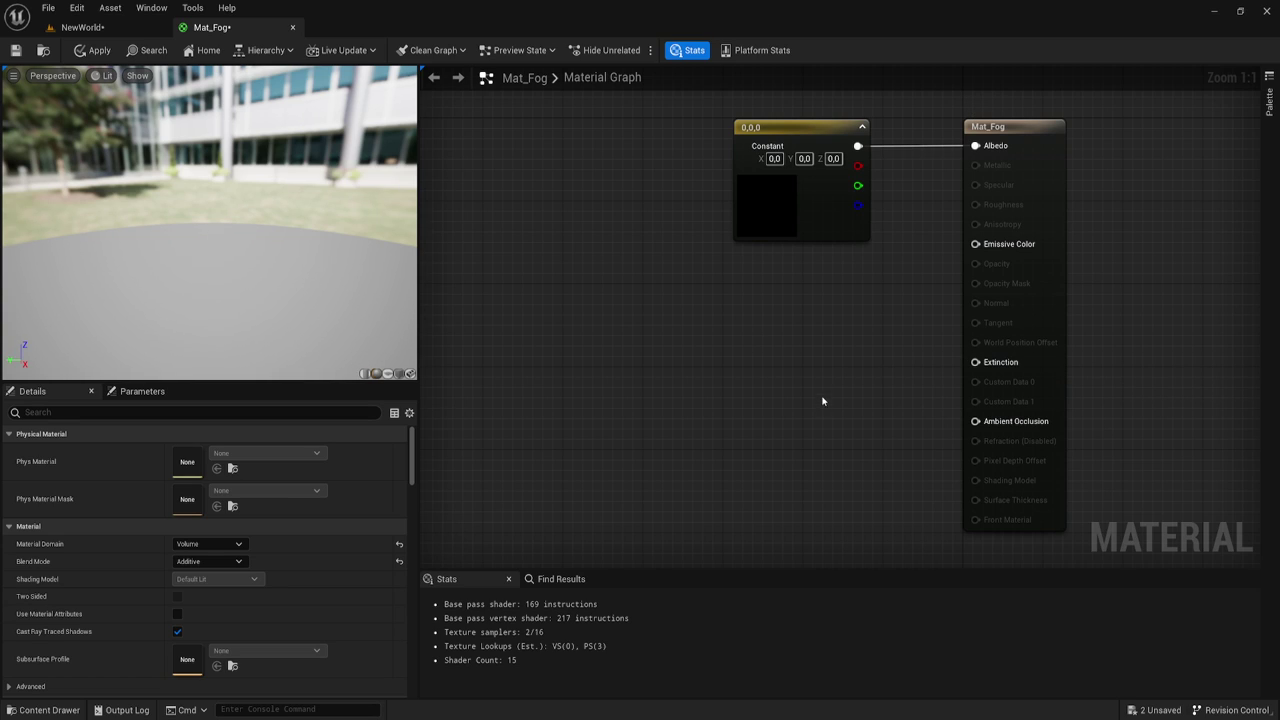
{"action": "left_click", "coordinate": [821, 390]}
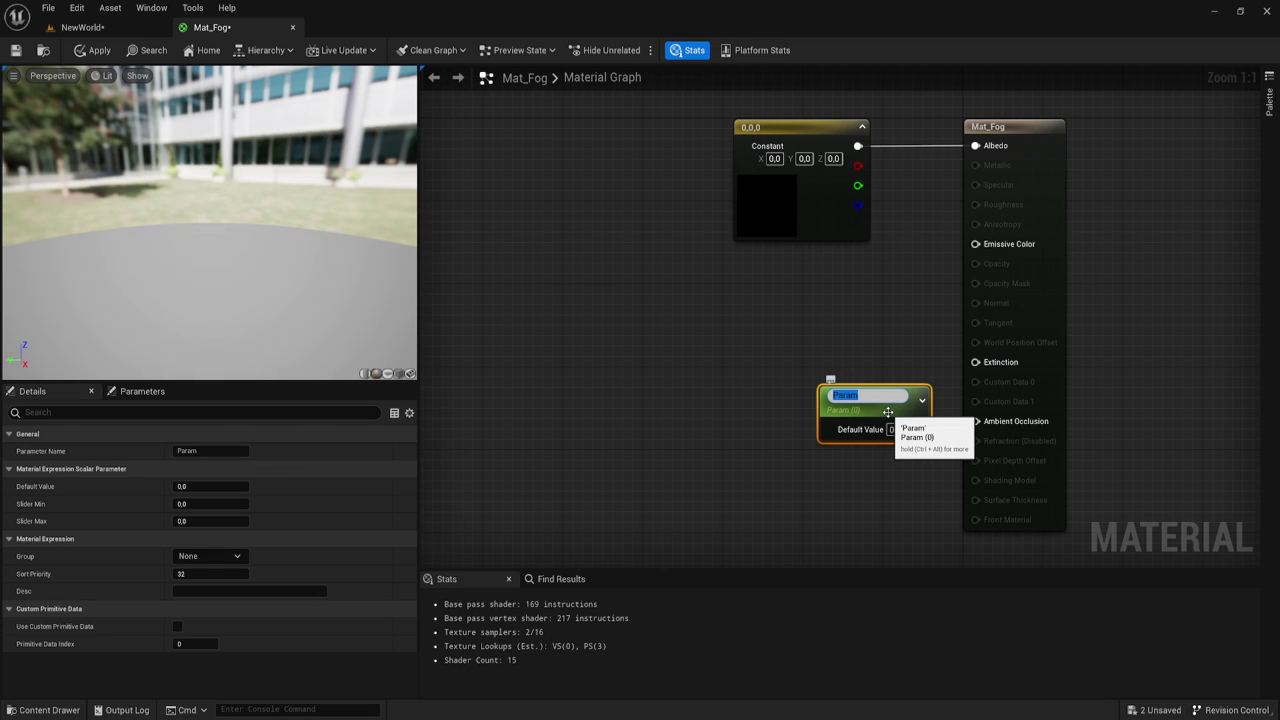
{"action": "key", "text": "BackSpace"}
{"action": "type", "text": "Intensity"}
{"action": "key", "text": "Return"}
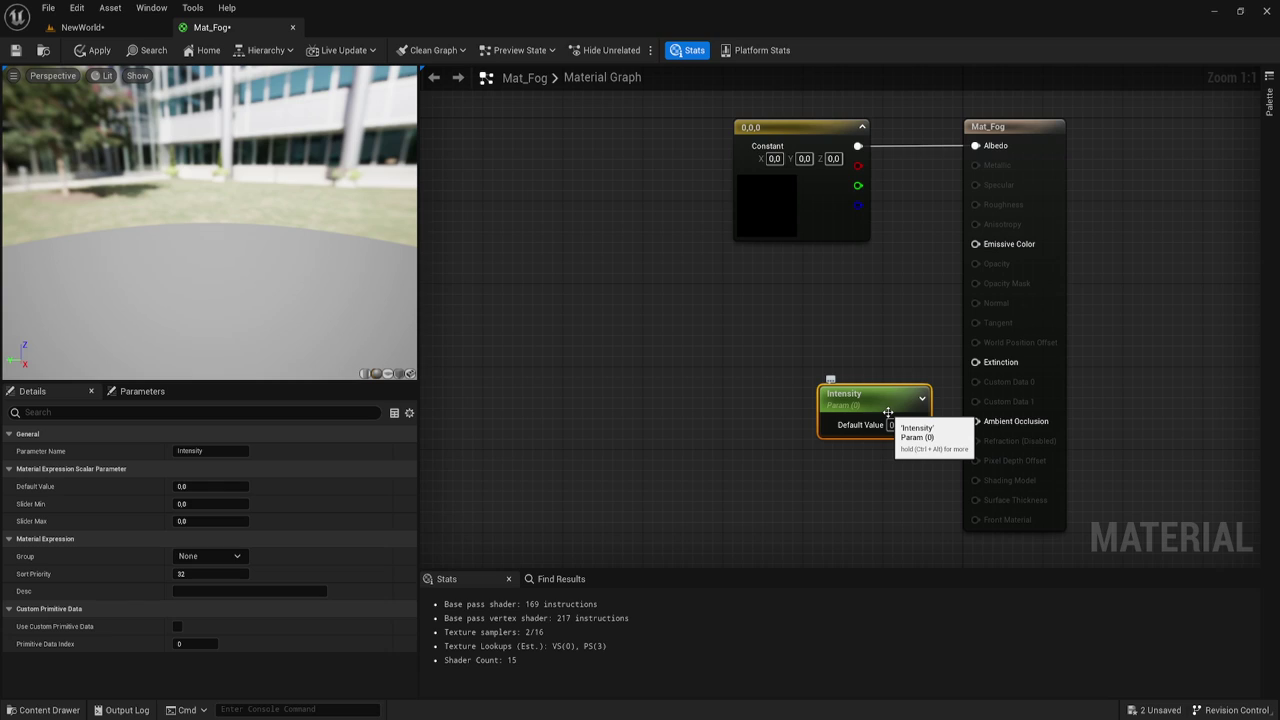
{"action": "left_click", "coordinate": [893, 424]}
{"action": "type", "text": "1"}
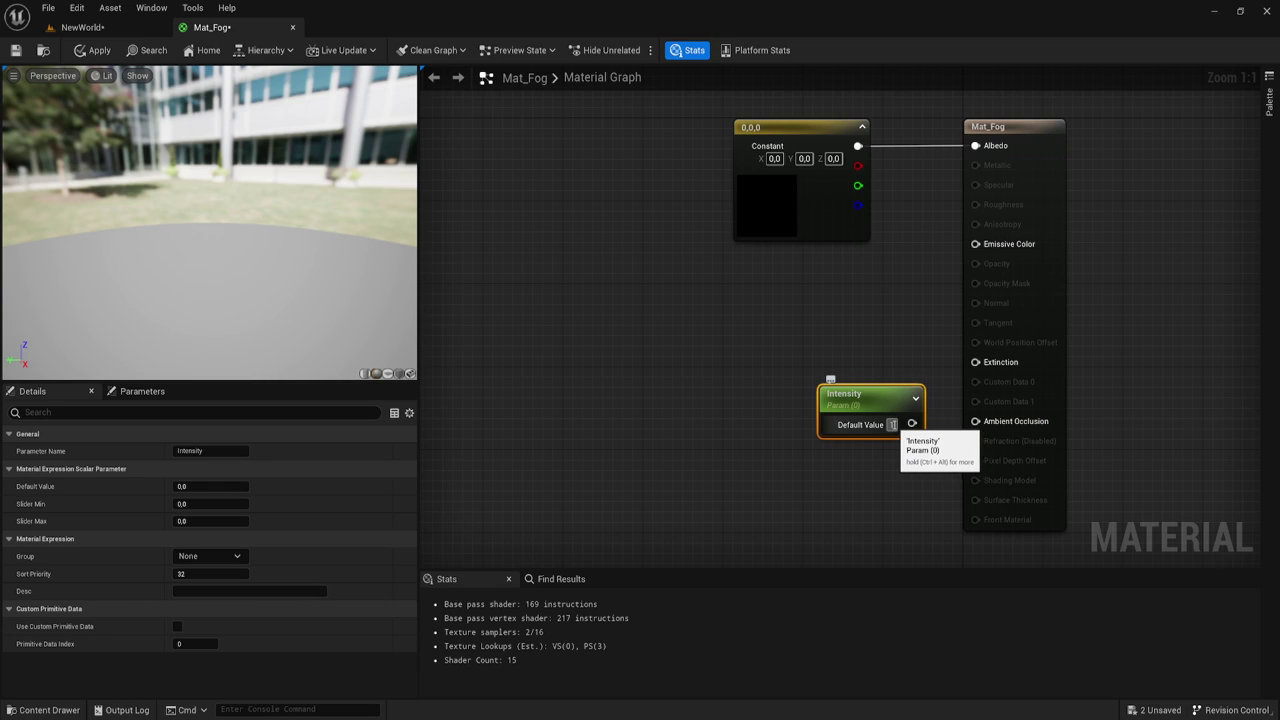
{"action": "left_click", "coordinate": [878, 300]}
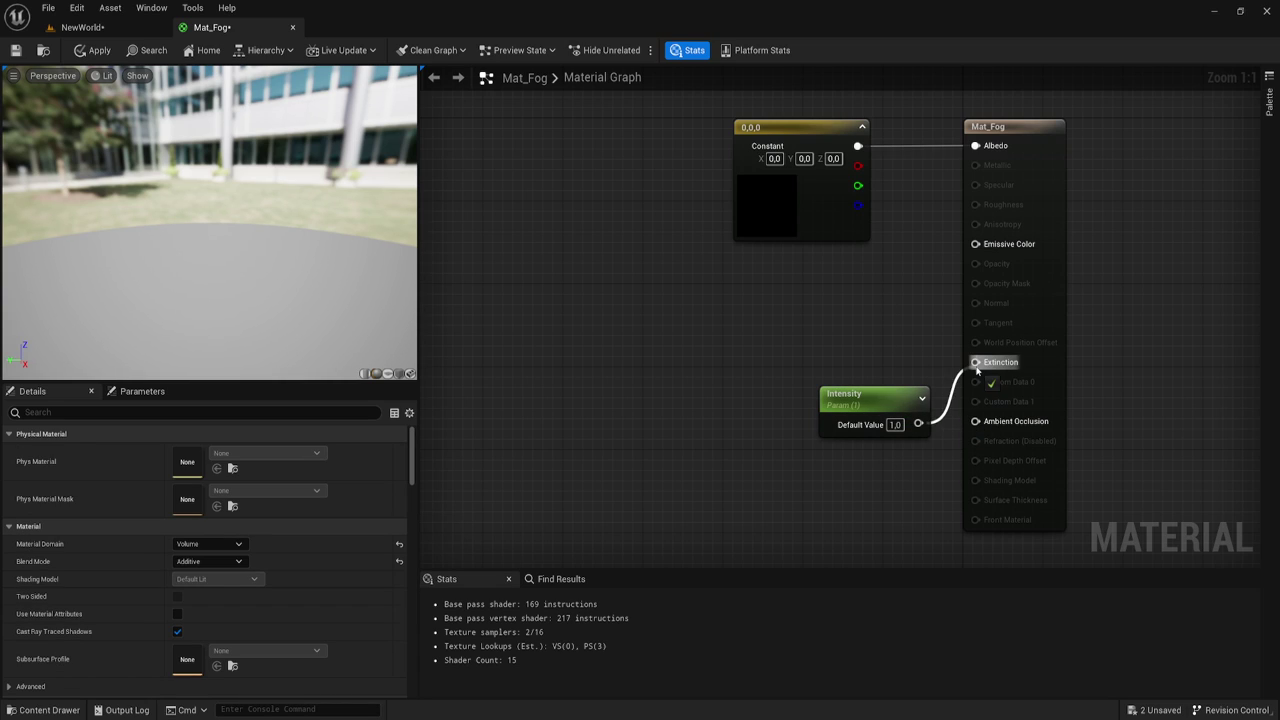
- Wire Intensity into the Extinction input and apply the material
{"action": "left_click_drag", "start_coordinate": [918, 424], "coordinate": [975, 362]}
{"action": "left_click_drag", "start_coordinate": [895, 401], "coordinate": [857, 362]}
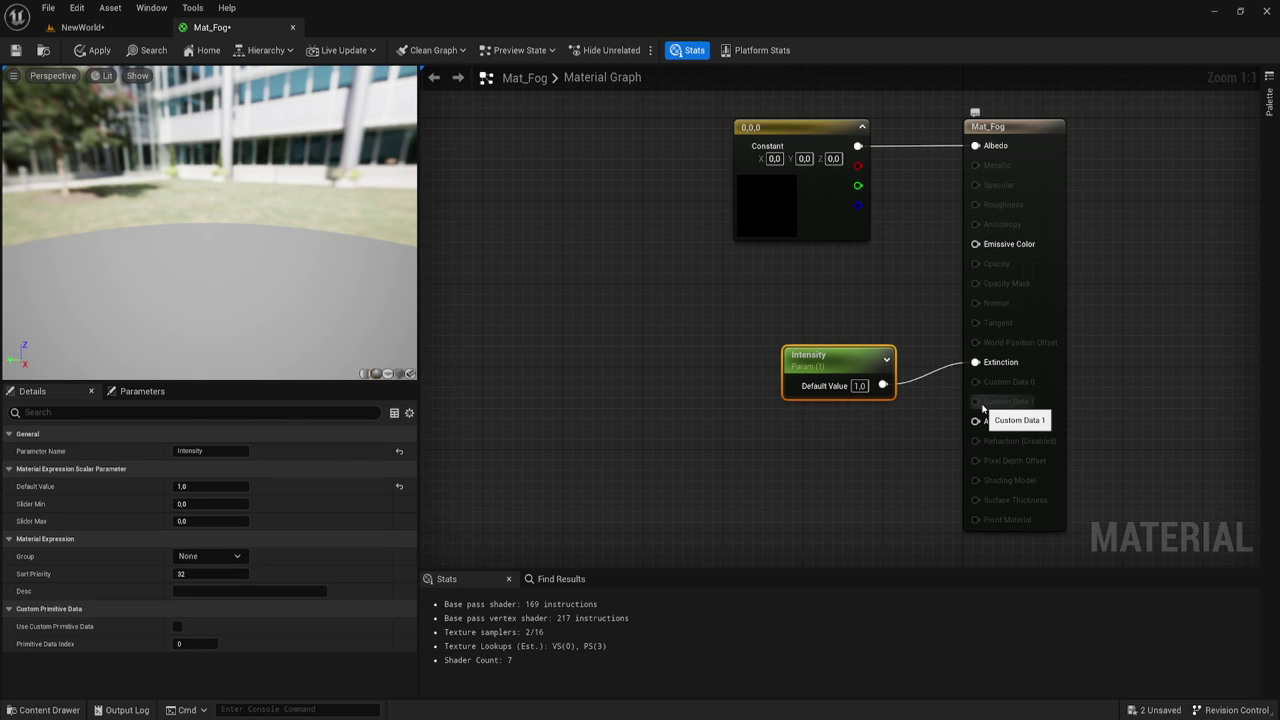
{"action": "left_click", "coordinate": [92, 50]}
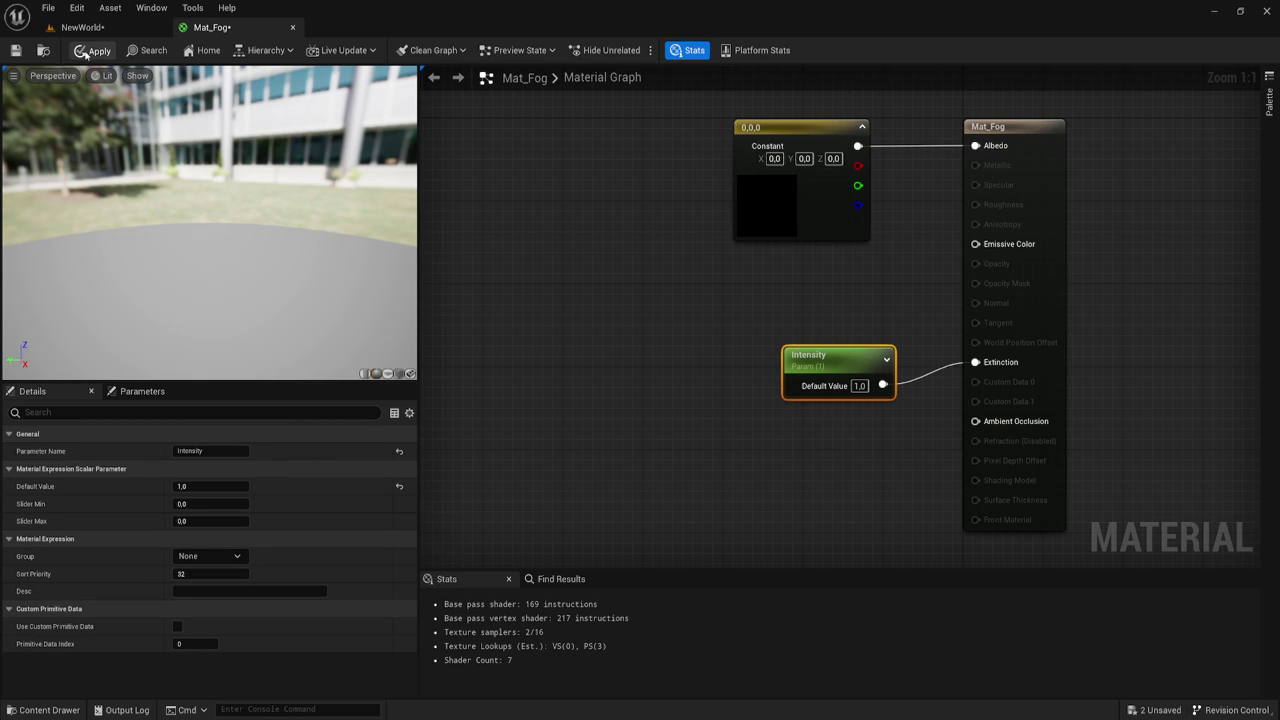
{"action": "left_click", "coordinate": [15, 50]}
- Place a Cube in NewWorld, scale it to 24, and drop Mat_Fog onto it
{"action": "left_click", "coordinate": [82, 27]}
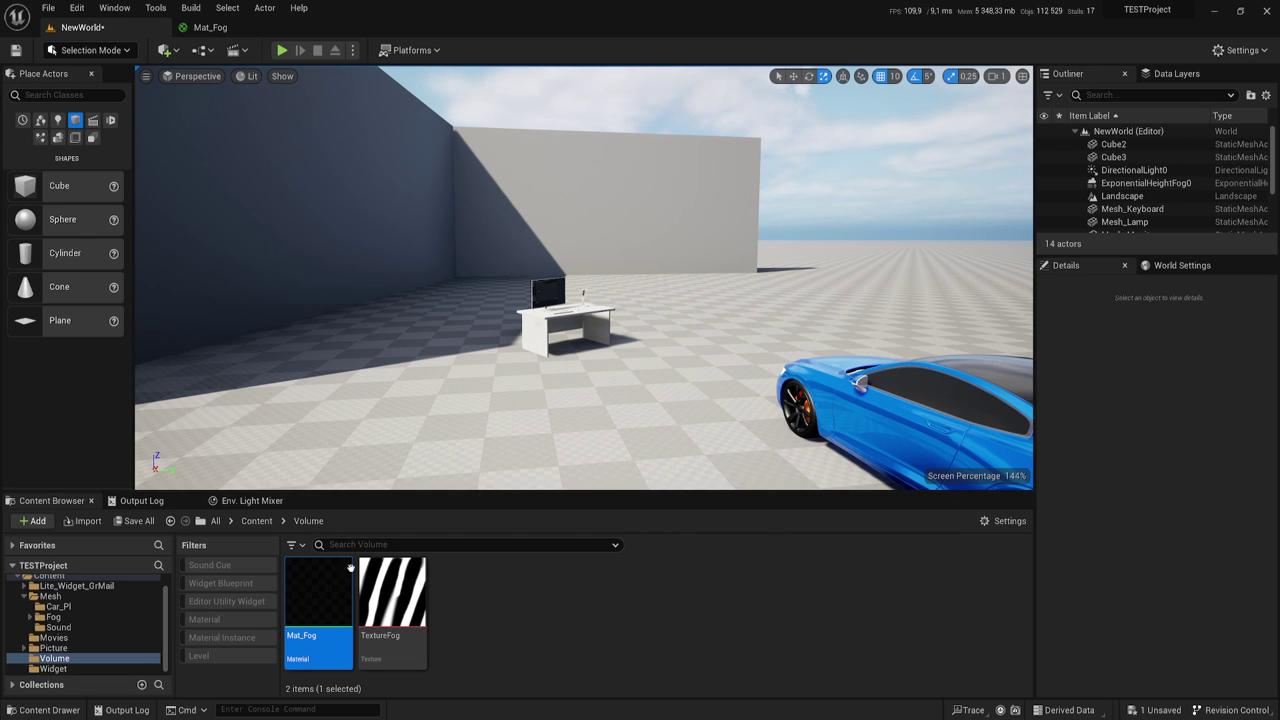
{"action": "mouse_move", "coordinate": [70, 182]}
{"action": "left_mouse_down"}
{"action": "mouse_move", "coordinate": [722, 353]}
{"action": "mouse_move", "coordinate": [685, 322]}
{"action": "mouse_move", "coordinate": [355, 396]}
{"action": "mouse_move", "coordinate": [158, 378]}
{"action": "mouse_move", "coordinate": [150, 360]}
{"action": "left_mouse_up"}
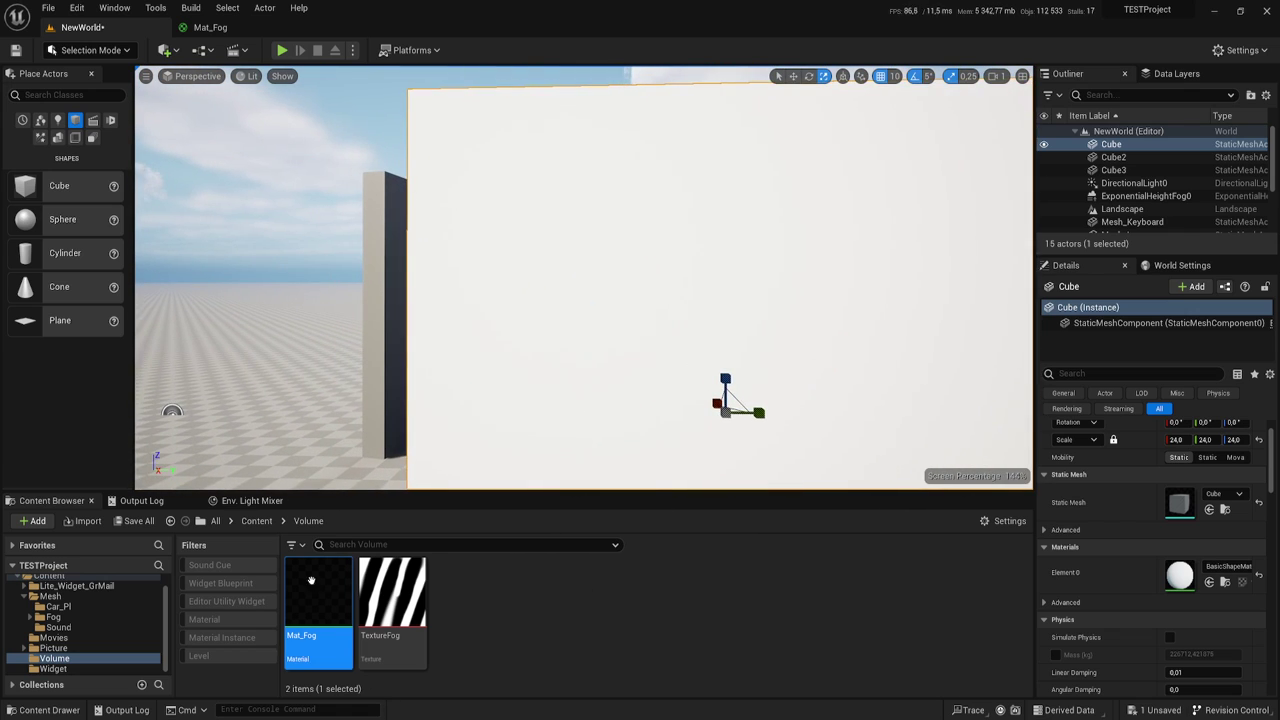
{"action": "left_click_drag", "start_coordinate": [311, 580], "coordinate": [623, 351]}
{"action": "left_click_drag", "start_coordinate": [172, 411], "coordinate": [168, 400]}
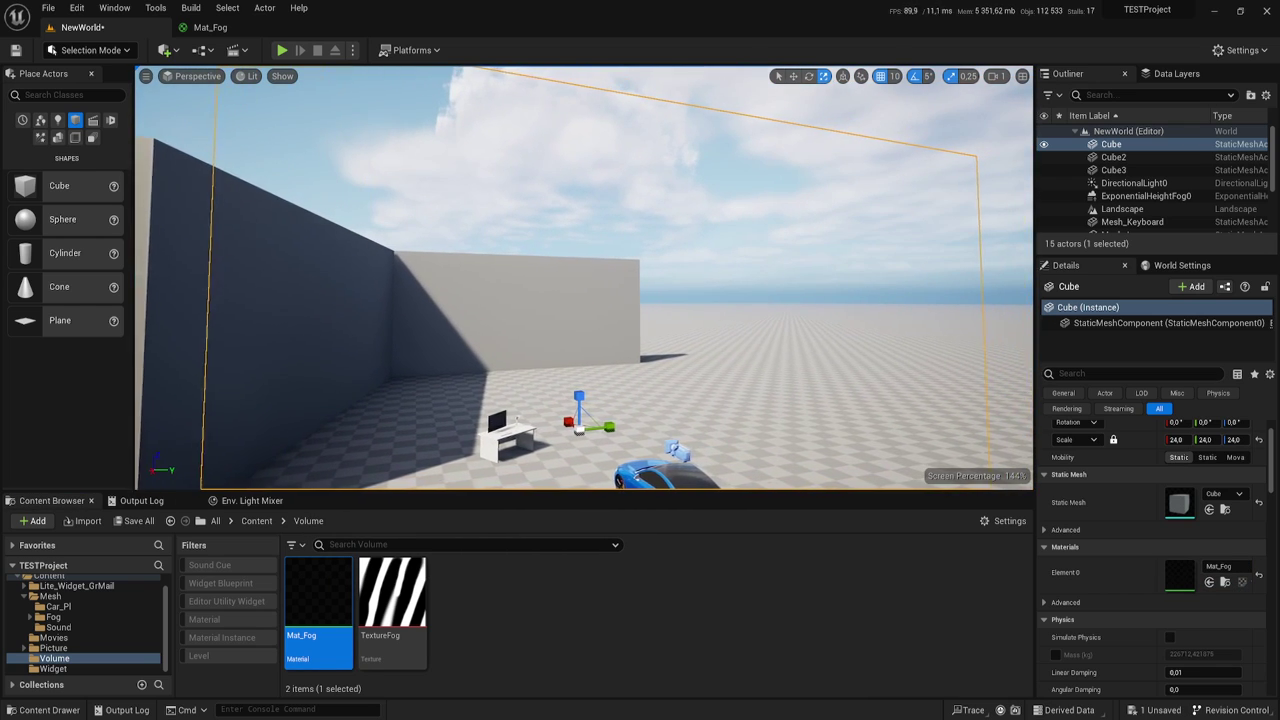
- Create the Mat_Fog_Inst material instance from Mat_Fog and assign it to the cube
{"action": "right_click", "coordinate": [319, 567]}
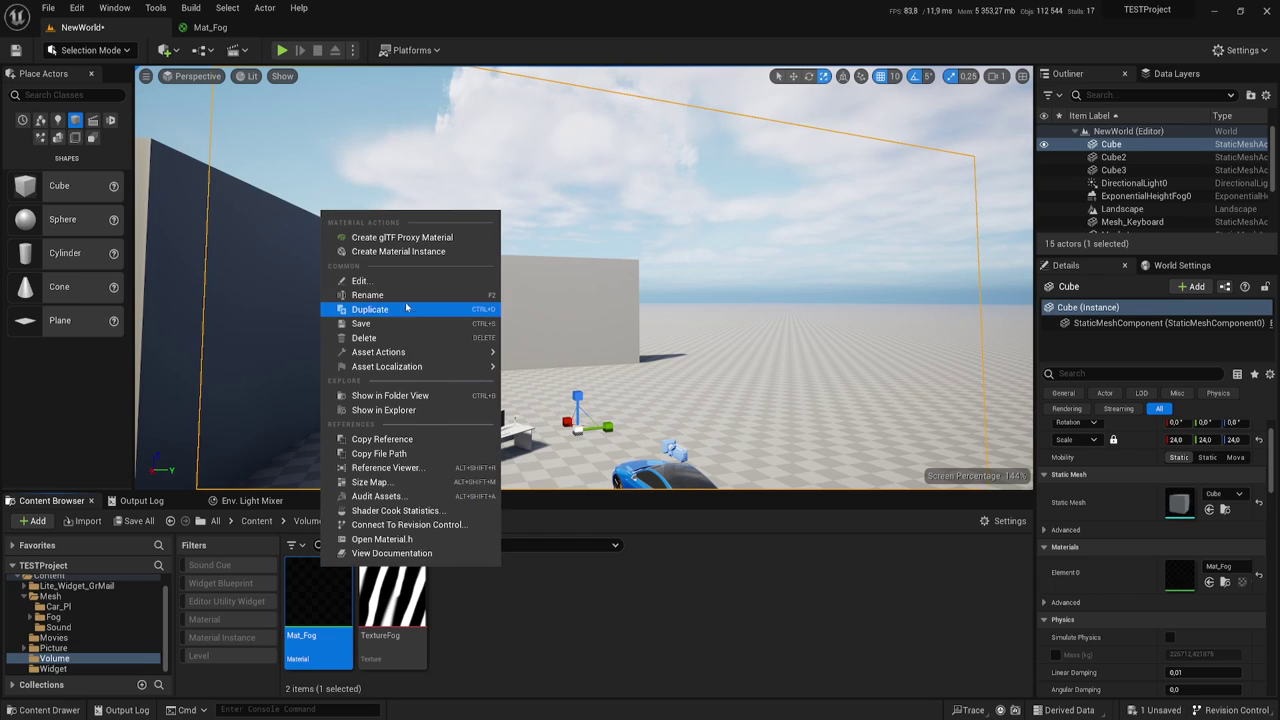
{"action": "left_click", "coordinate": [386, 253]}
{"action": "key", "text": "Return"}
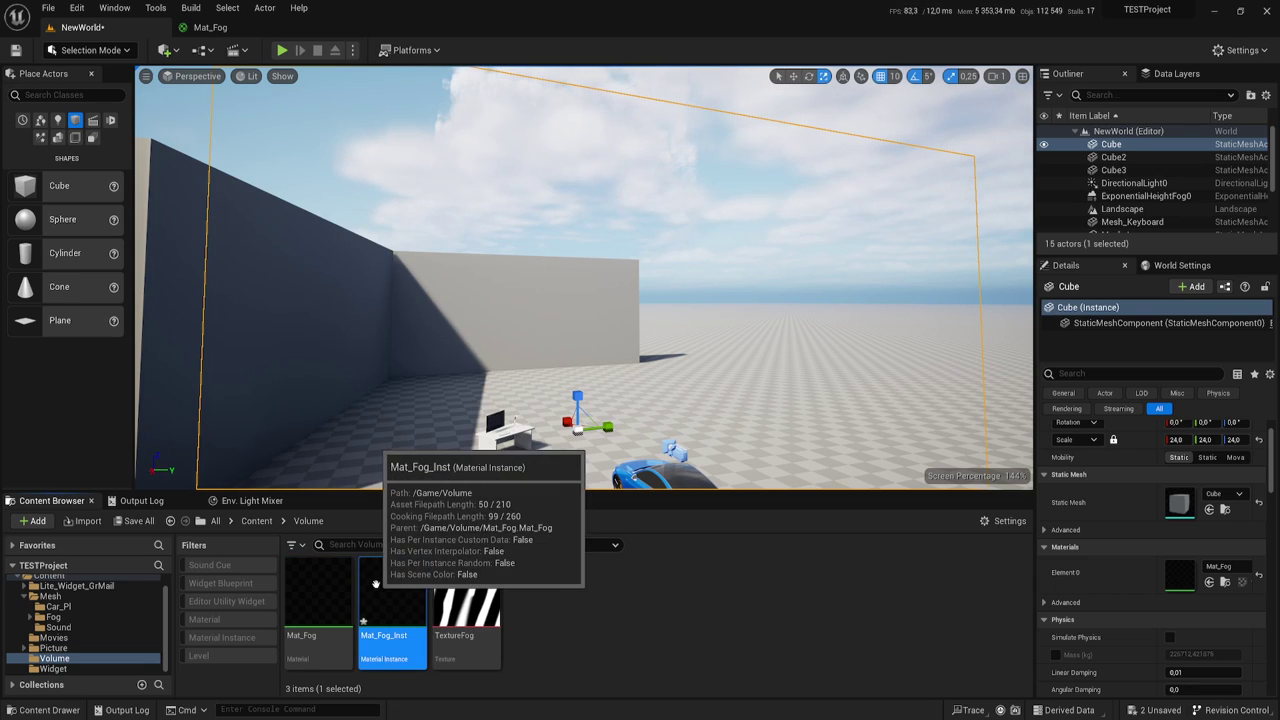
{"action": "left_click_drag", "start_coordinate": [376, 584], "coordinate": [435, 220]}
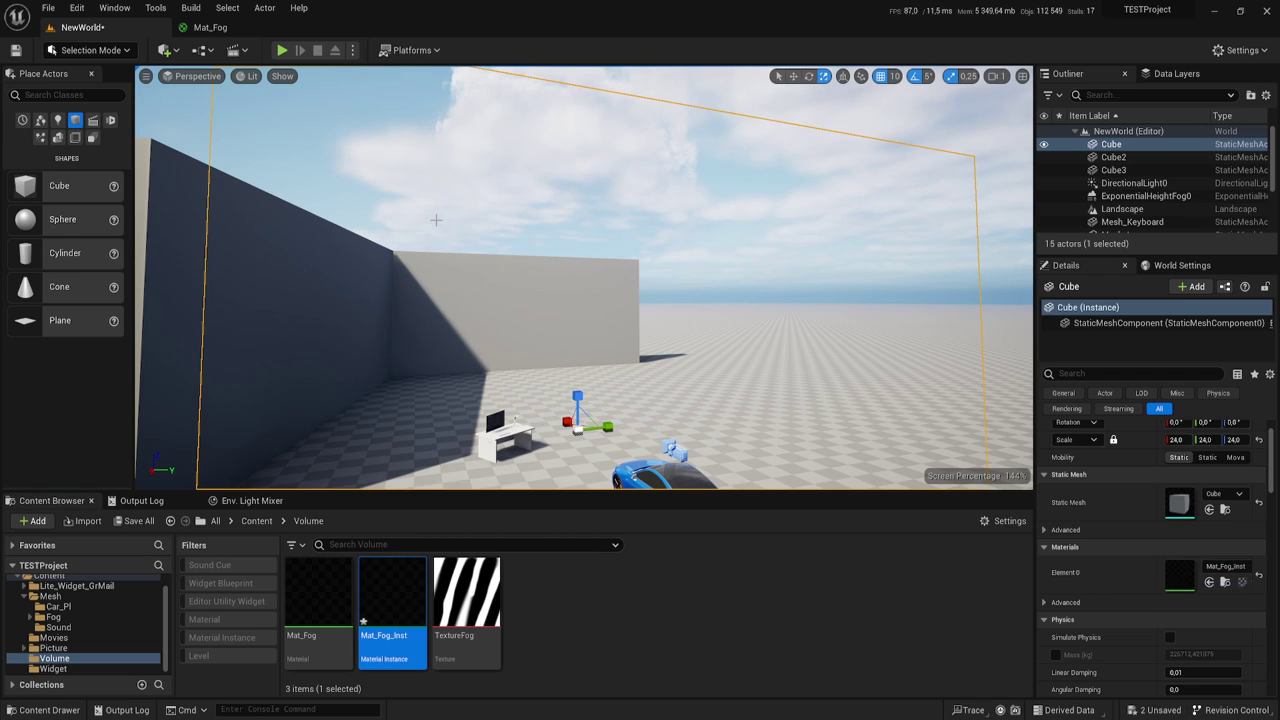
- In Mat_Fog_Inst, override the Intensity parameter and raise it to 6.550974
{"action": "double_click", "coordinate": [390, 592]}
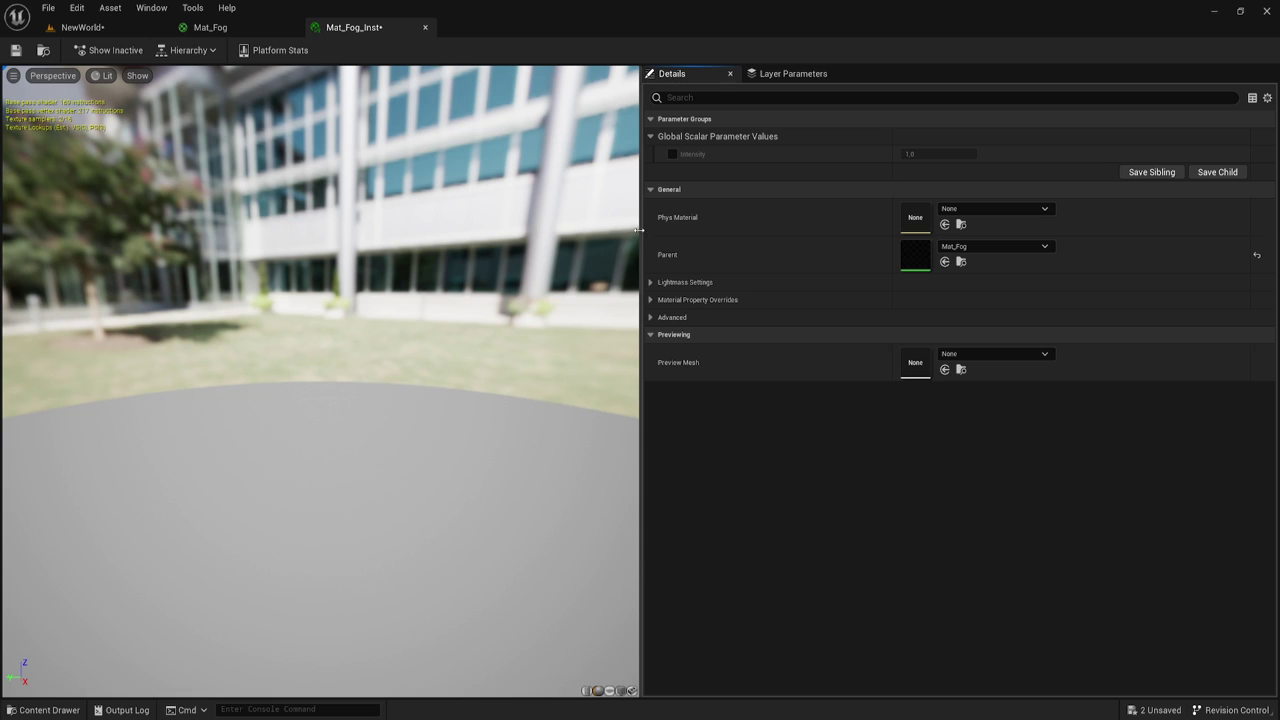
{"action": "mouse_move", "coordinate": [352, 28]}
{"action": "left_mouse_down"}
{"action": "mouse_move", "coordinate": [521, 311]}
{"action": "mouse_move", "coordinate": [597, 264]}
{"action": "left_mouse_up"}
{"action": "left_click", "coordinate": [82, 27]}
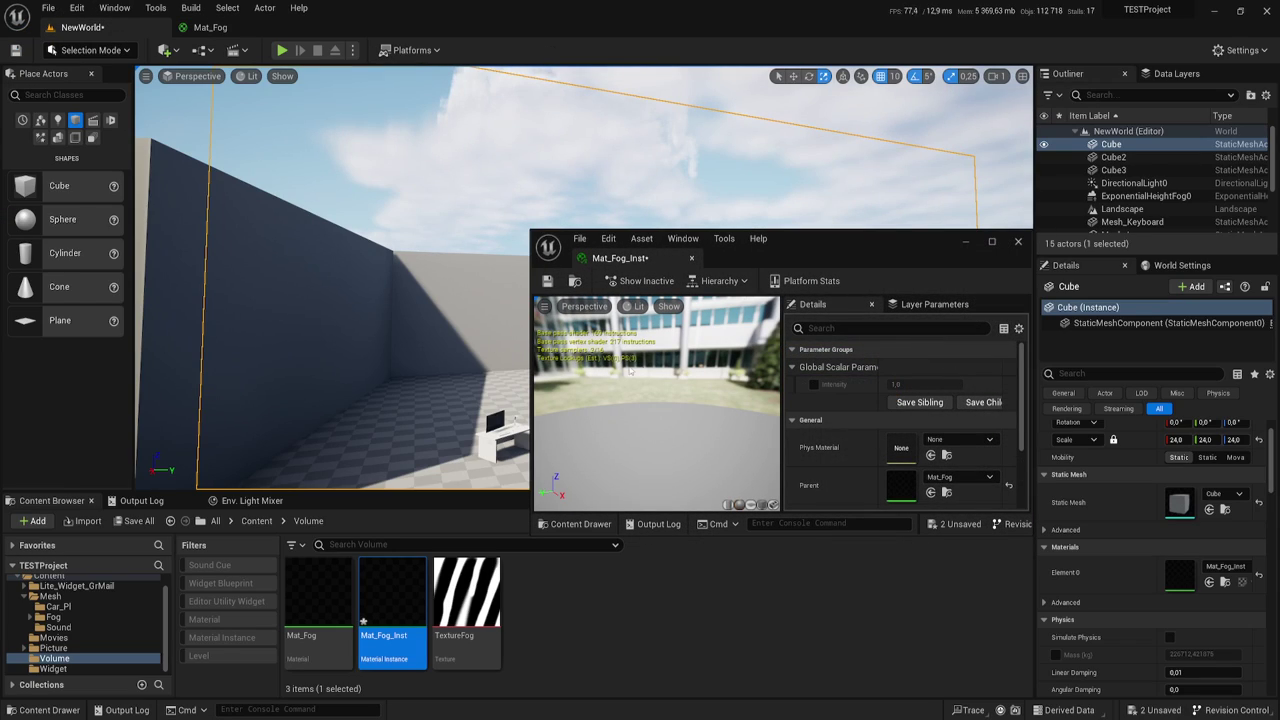
{"action": "left_click_drag", "start_coordinate": [847, 262], "coordinate": [1028, 125]}
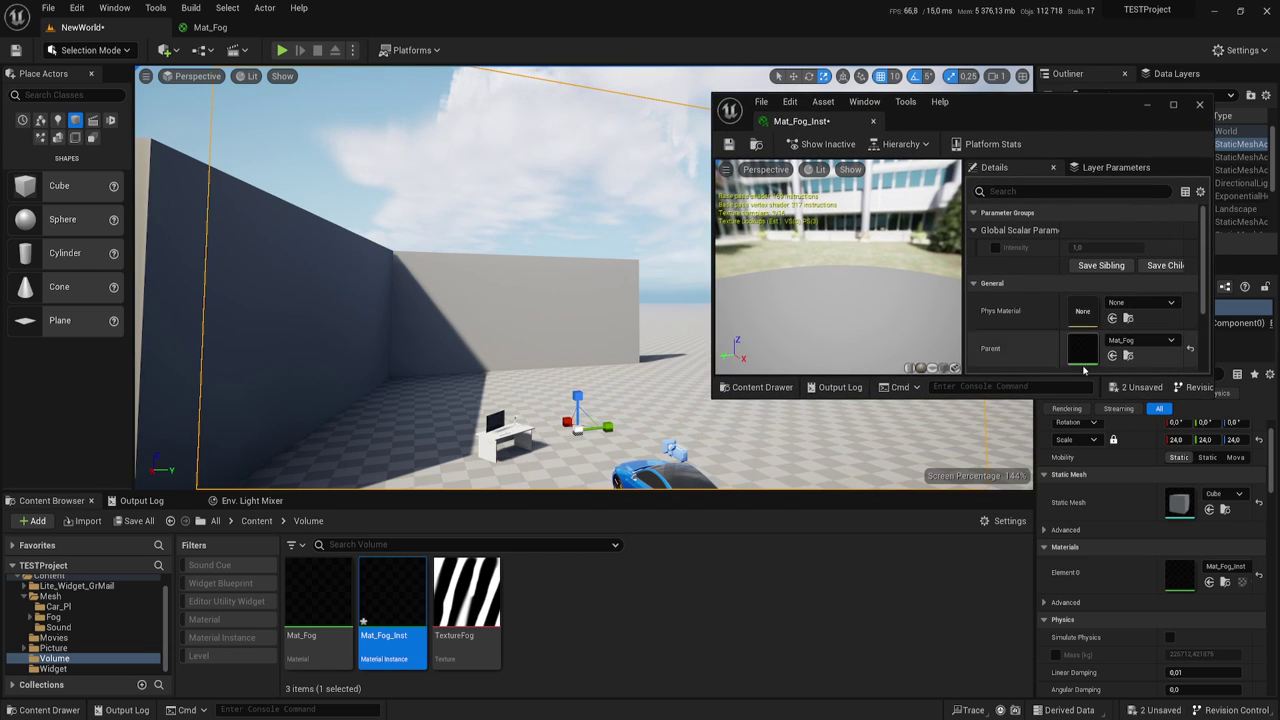
{"action": "left_click_drag", "start_coordinate": [1186, 398], "coordinate": [1186, 640]}
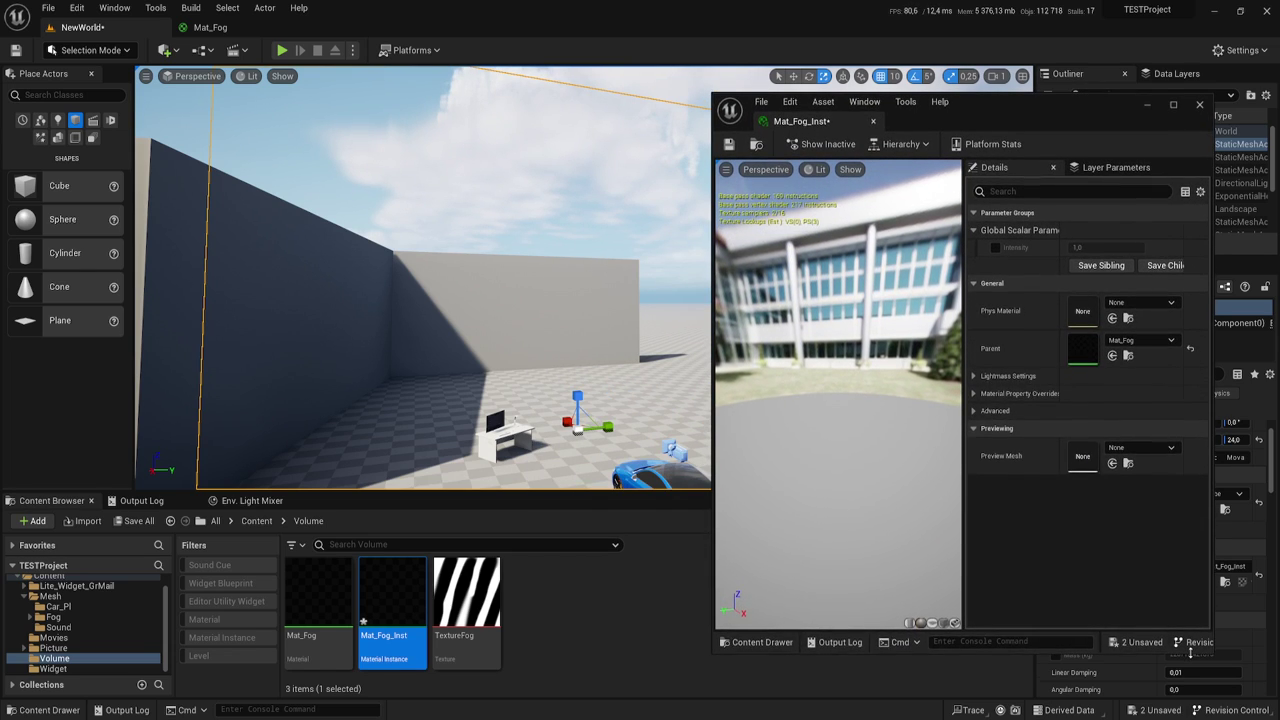
{"action": "left_click", "coordinate": [995, 248]}
{"action": "left_click_drag", "start_coordinate": [1090, 247], "coordinate": [1180, 247]}
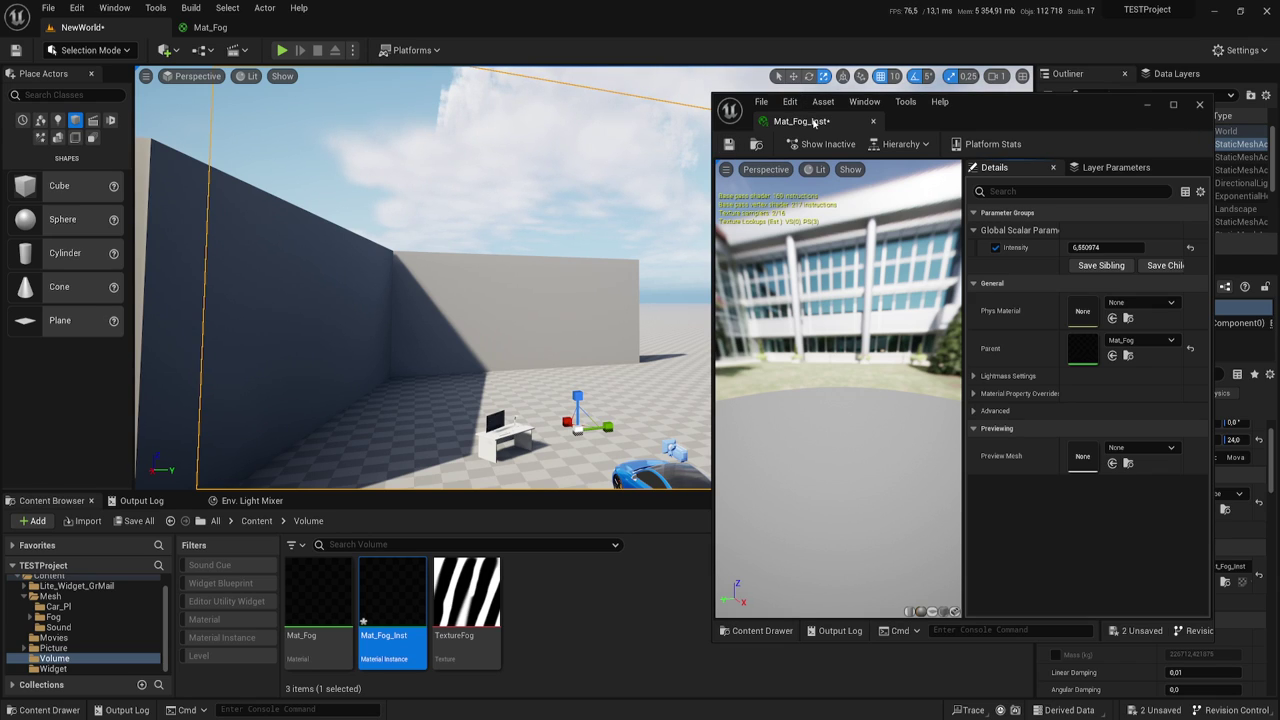
{"action": "left_click", "coordinate": [1150, 106]}
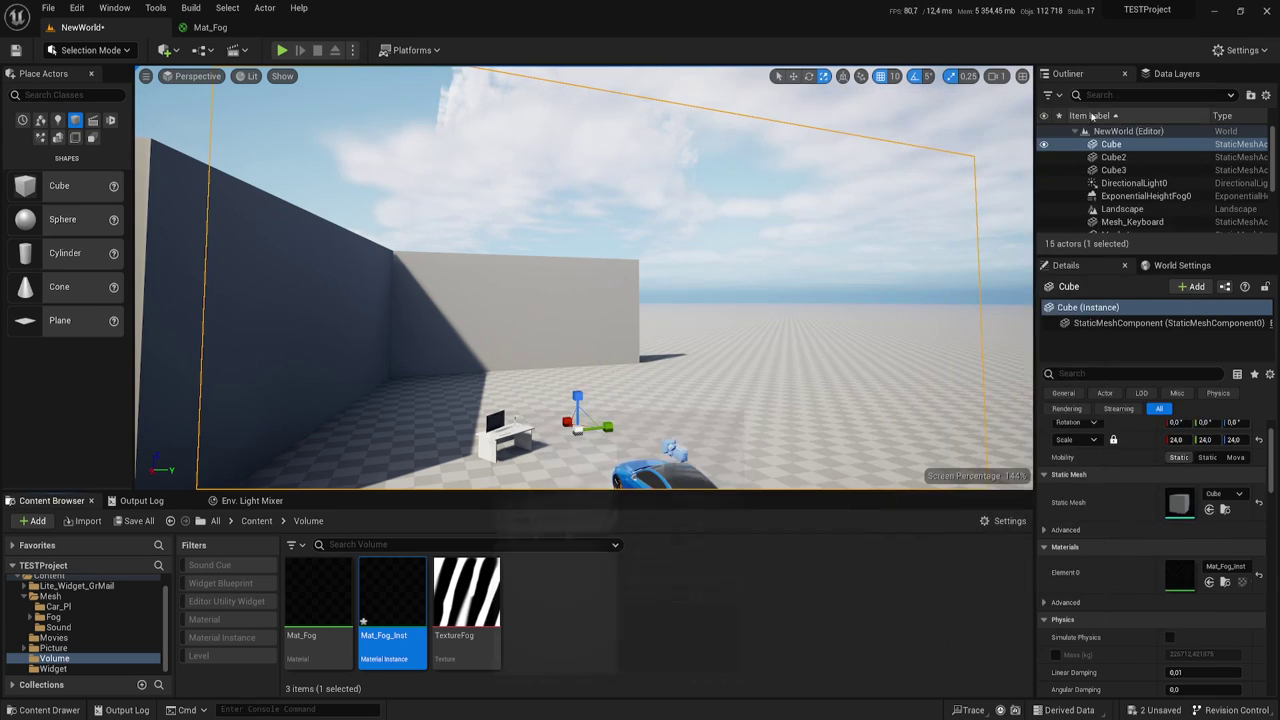
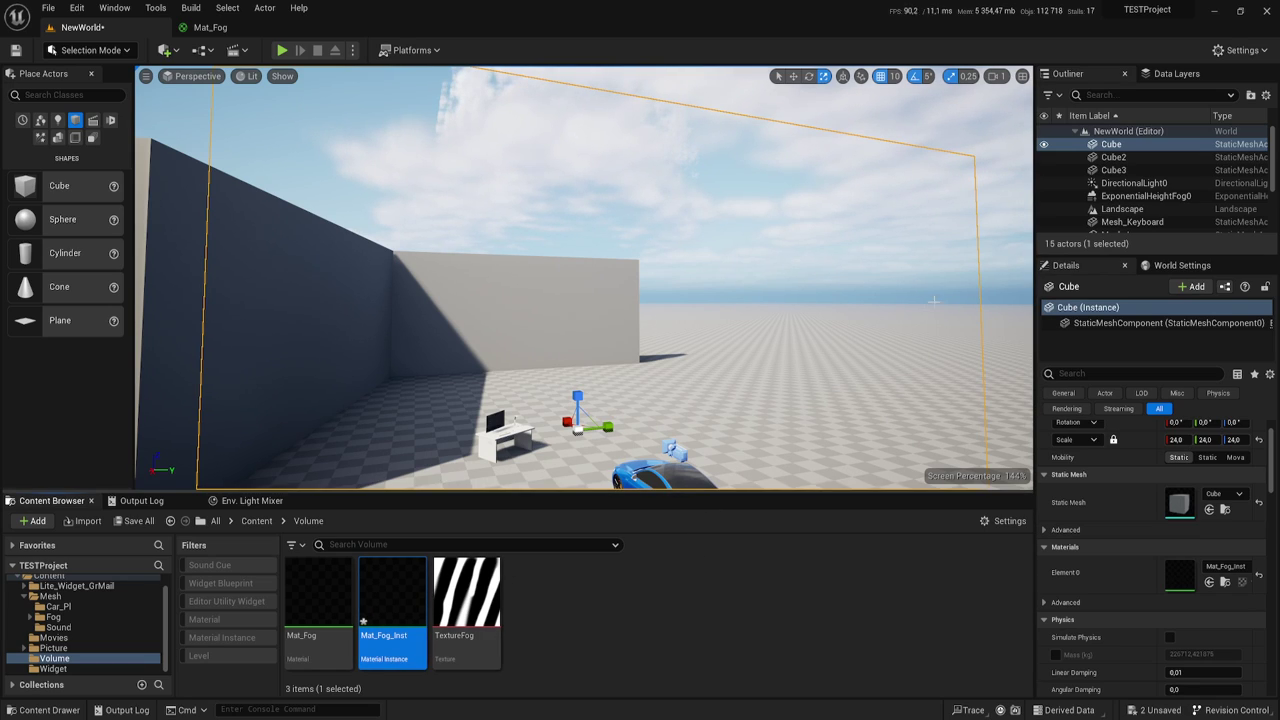
- Select ExponentialHeightFog0, then browse the Volumes actor list filtered by 'Fog' in a widened panel
{"action": "left_click", "coordinate": [1130, 196]}
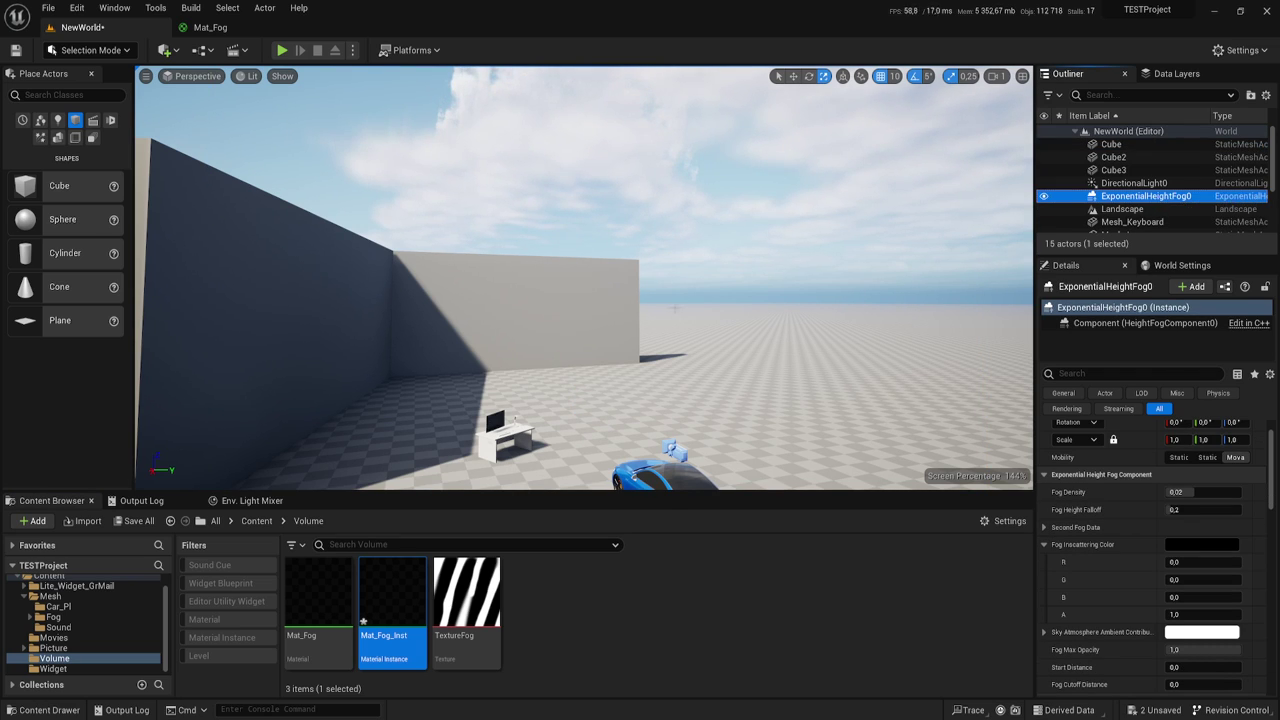
{"action": "left_click_drag", "start_coordinate": [754, 318], "coordinate": [760, 300]}
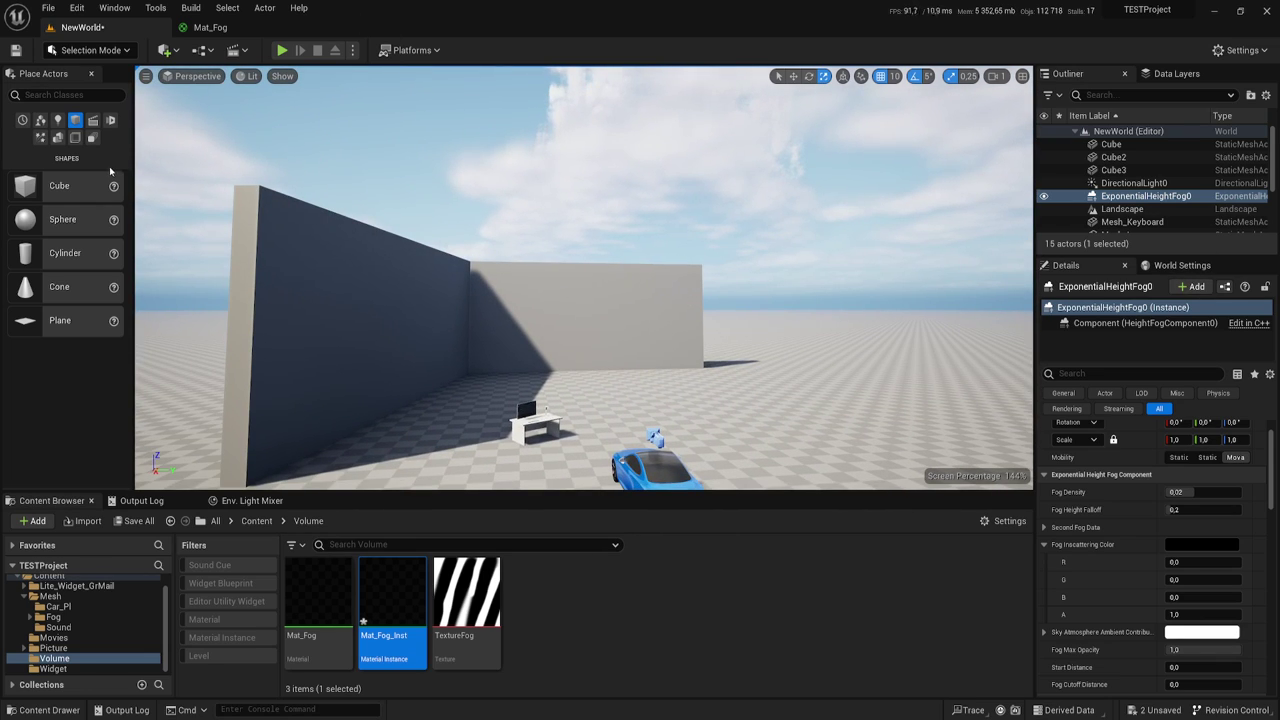
{"action": "left_click", "coordinate": [75, 137]}
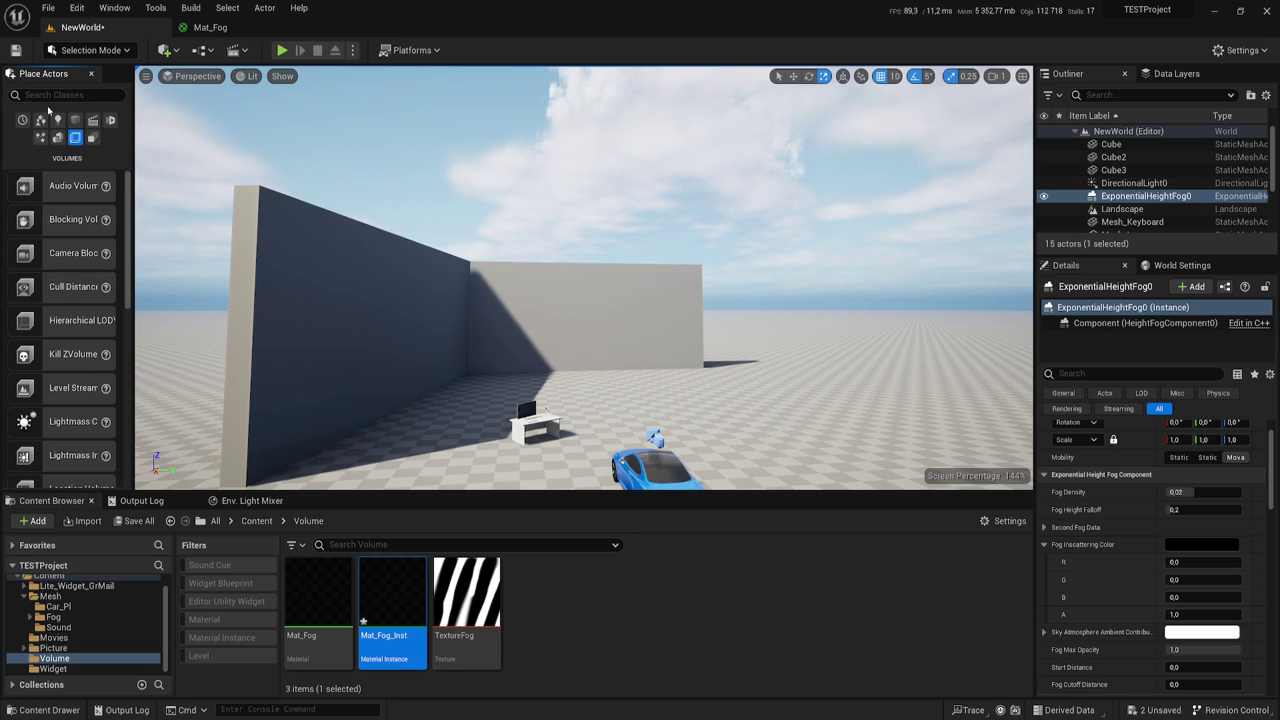
{"action": "left_click", "coordinate": [47, 96]}
{"action": "type", "text": "F"}
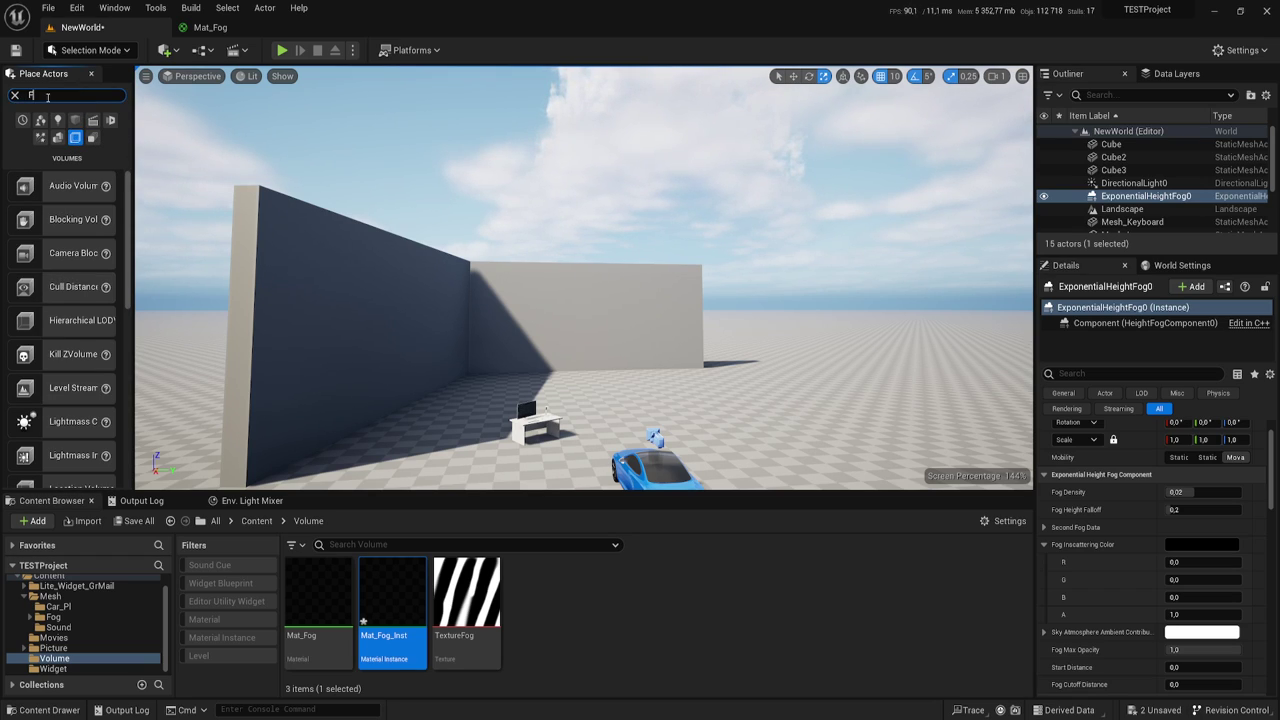
{"action": "type", "text": "og"}
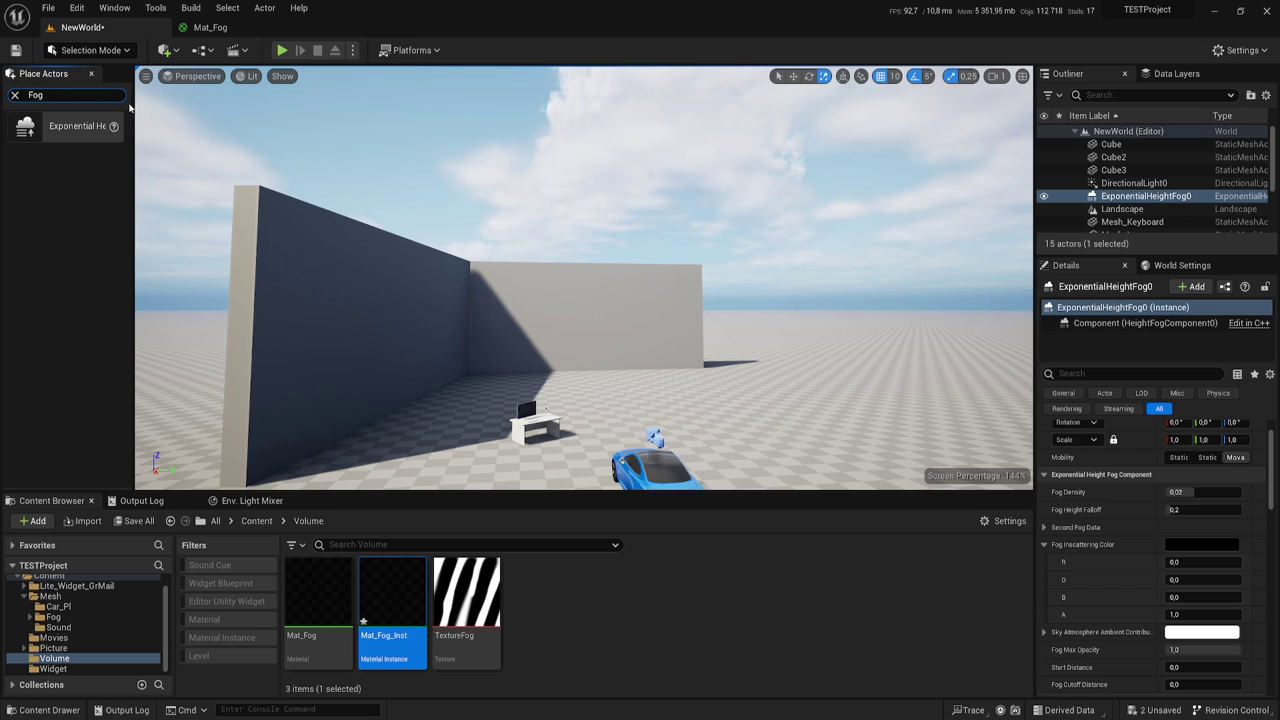
{"action": "left_click_drag", "start_coordinate": [130, 108], "coordinate": [263, 118]}
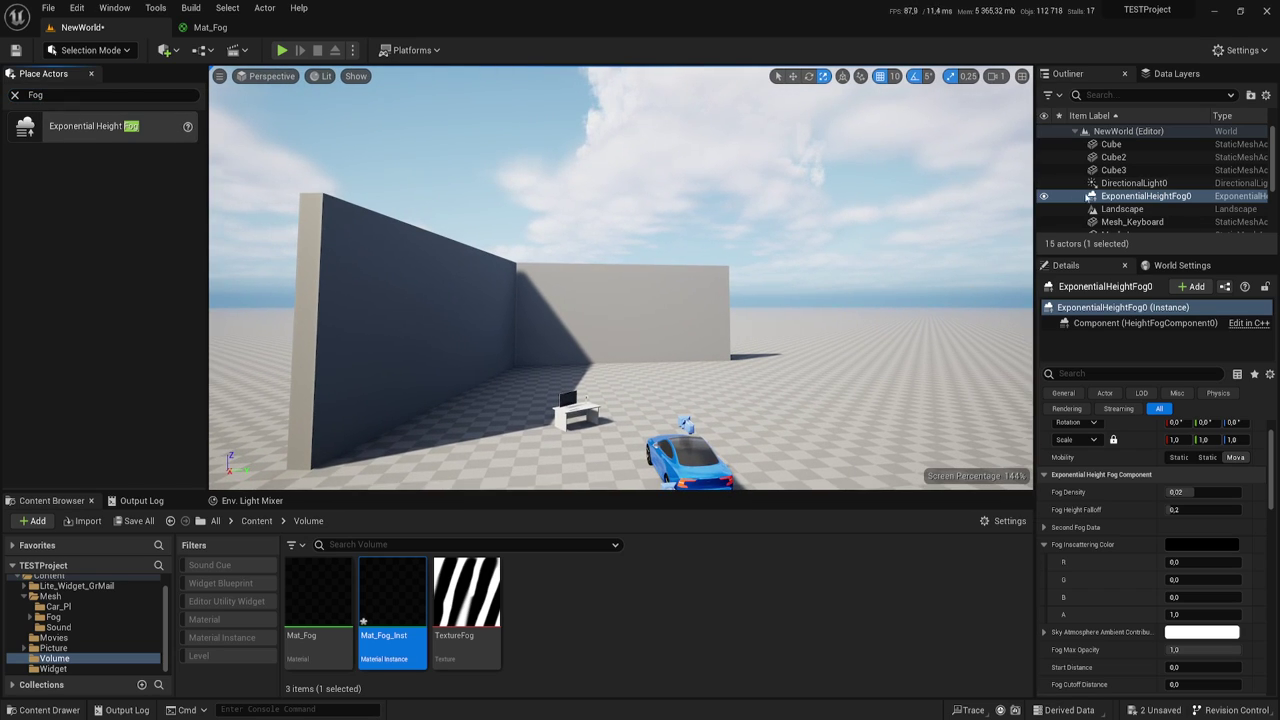
{"action": "left_click", "coordinate": [14, 96]}
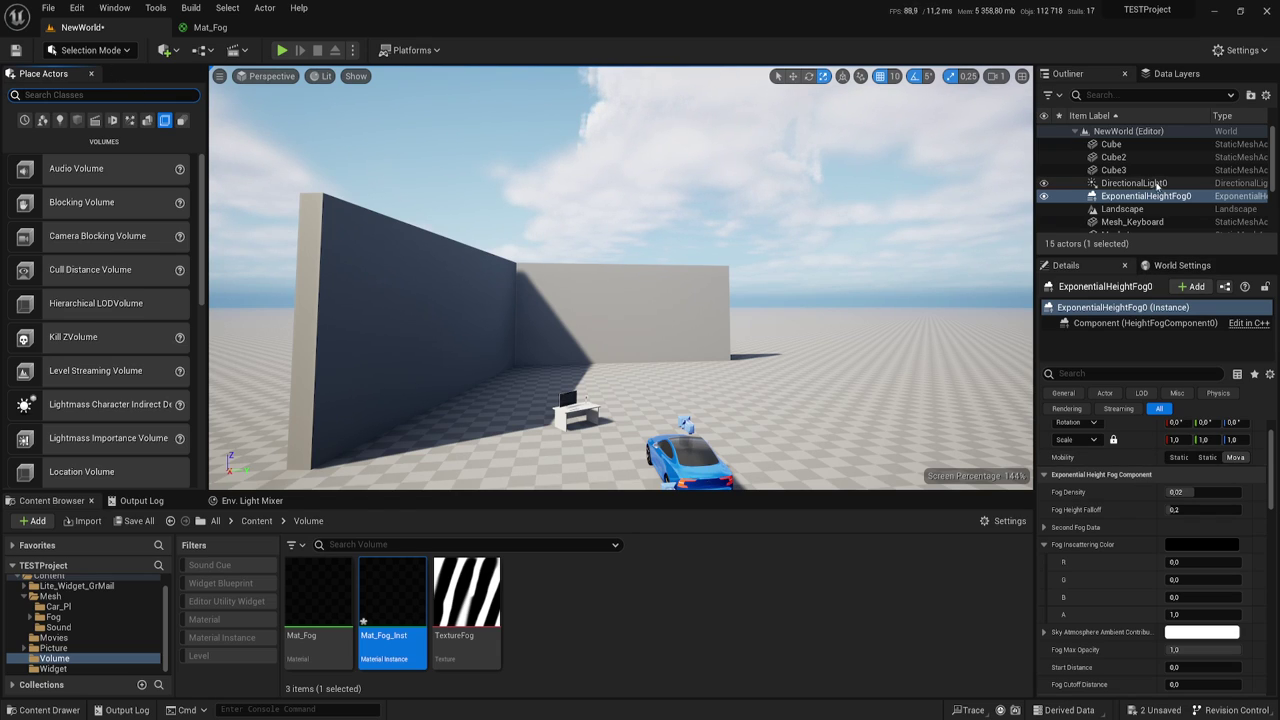
- Enable Volumetric Fog on ExponentialHeightFog0 in its Details panel
{"action": "scroll", "coordinate": [1188, 588], "scroll_direction": "down", "scroll_amount": 3}
{"action": "scroll", "coordinate": [1180, 578], "scroll_direction": "down", "scroll_amount": 3}
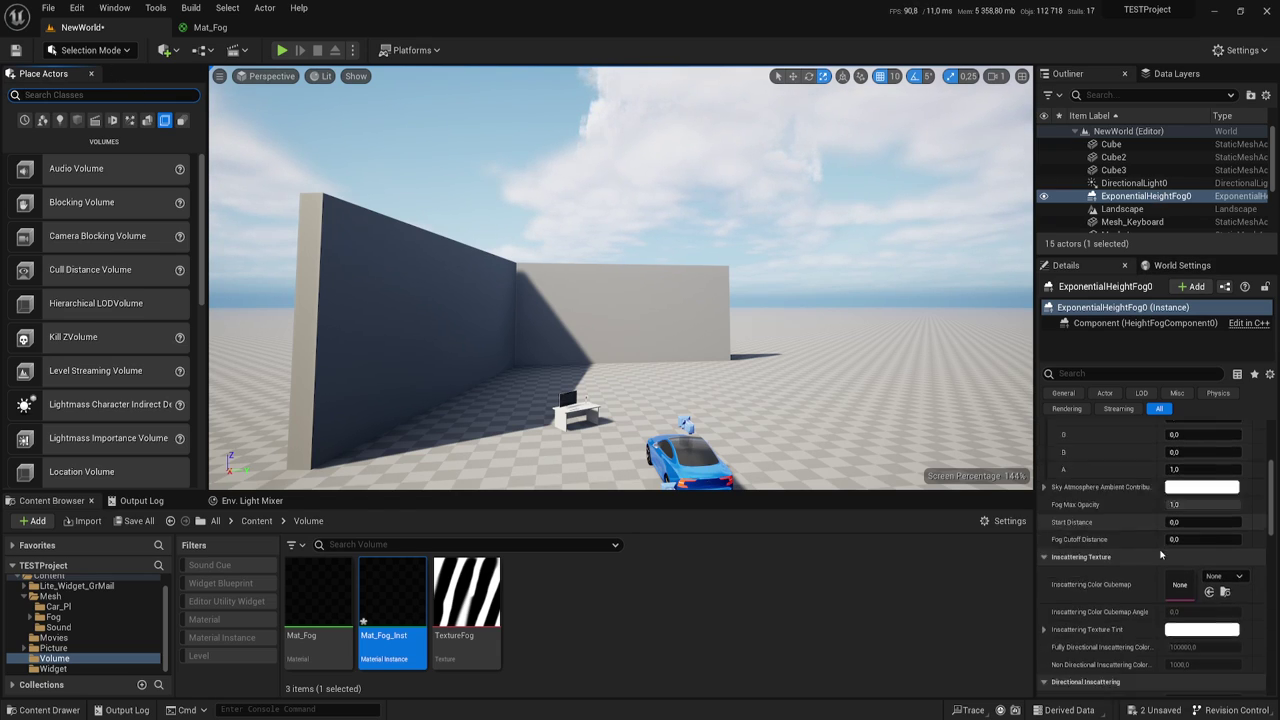
{"action": "scroll", "coordinate": [1172, 566], "scroll_direction": "down", "scroll_amount": 3}
{"action": "scroll", "coordinate": [1162, 556], "scroll_direction": "down", "scroll_amount": 3}
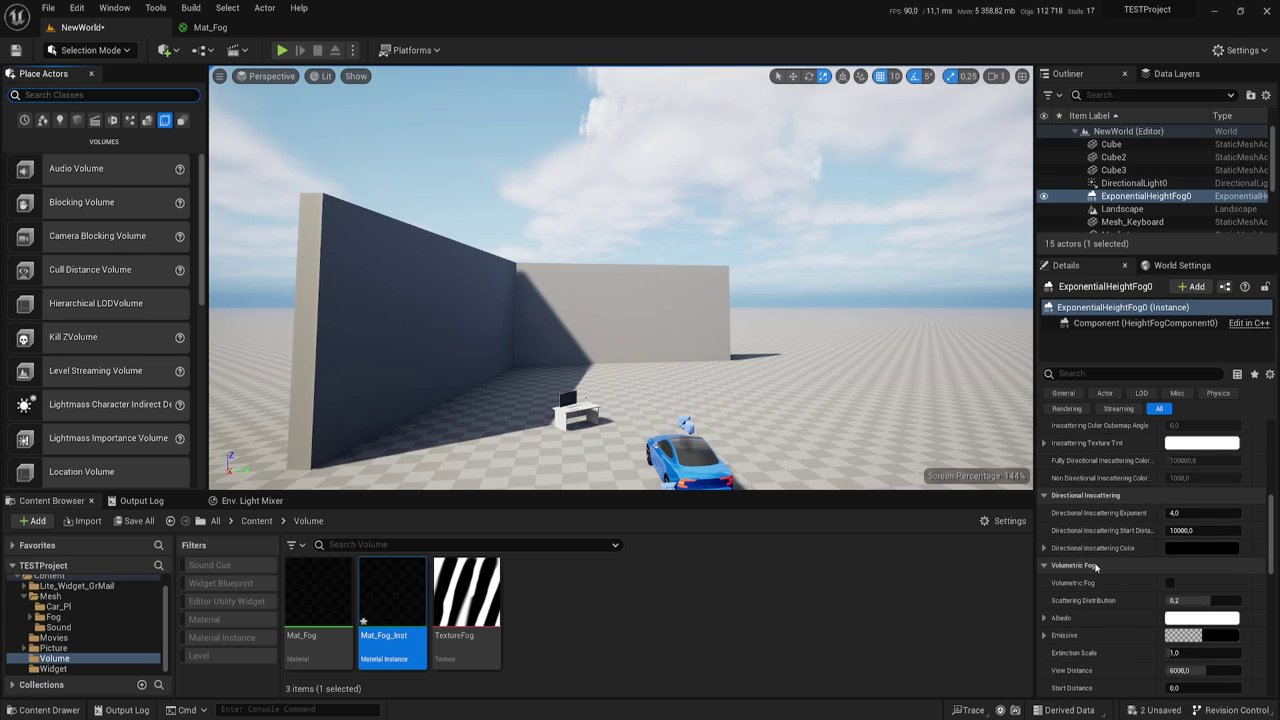
{"action": "left_click", "coordinate": [1170, 584]}
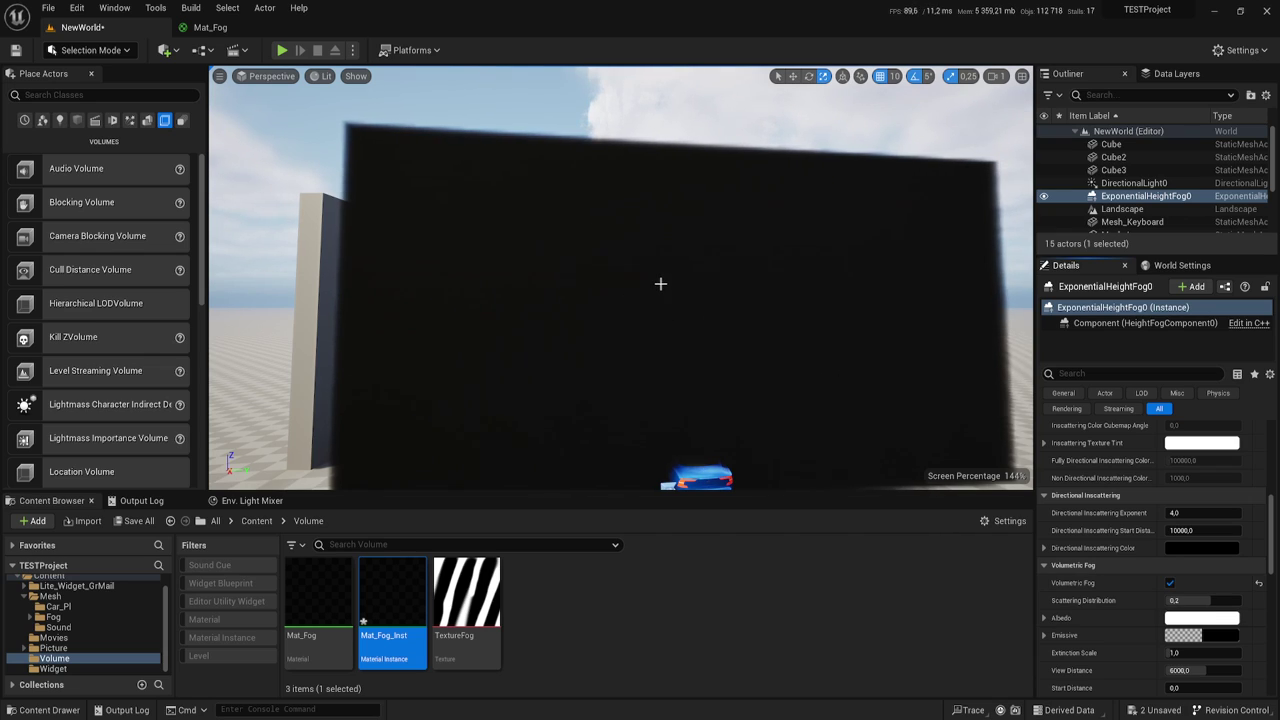
{"action": "right_click_drag", "start_coordinate": [660, 284], "coordinate": [646, 322]}
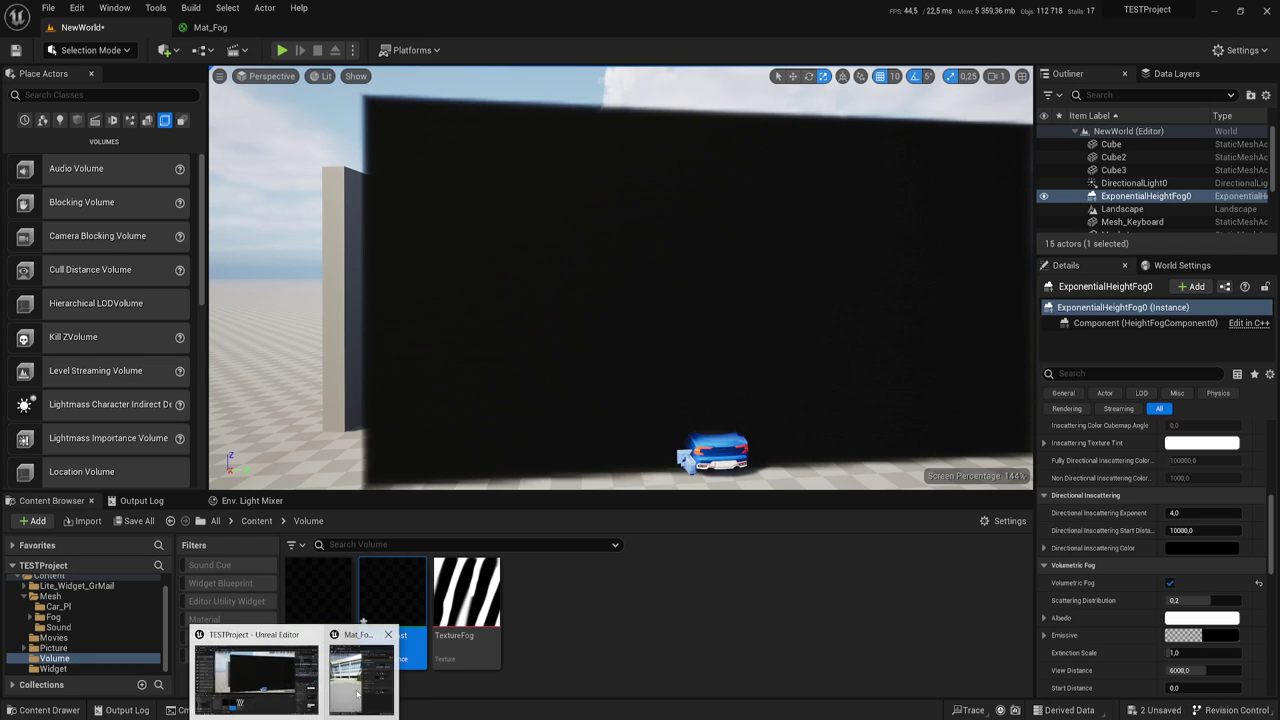
- Lower Mat_Fog_Inst's Intensity to about 0.46 and save the instance
{"action": "left_click", "coordinate": [355, 670]}
{"action": "left_click_drag", "start_coordinate": [1105, 247], "coordinate": [1090, 246]}
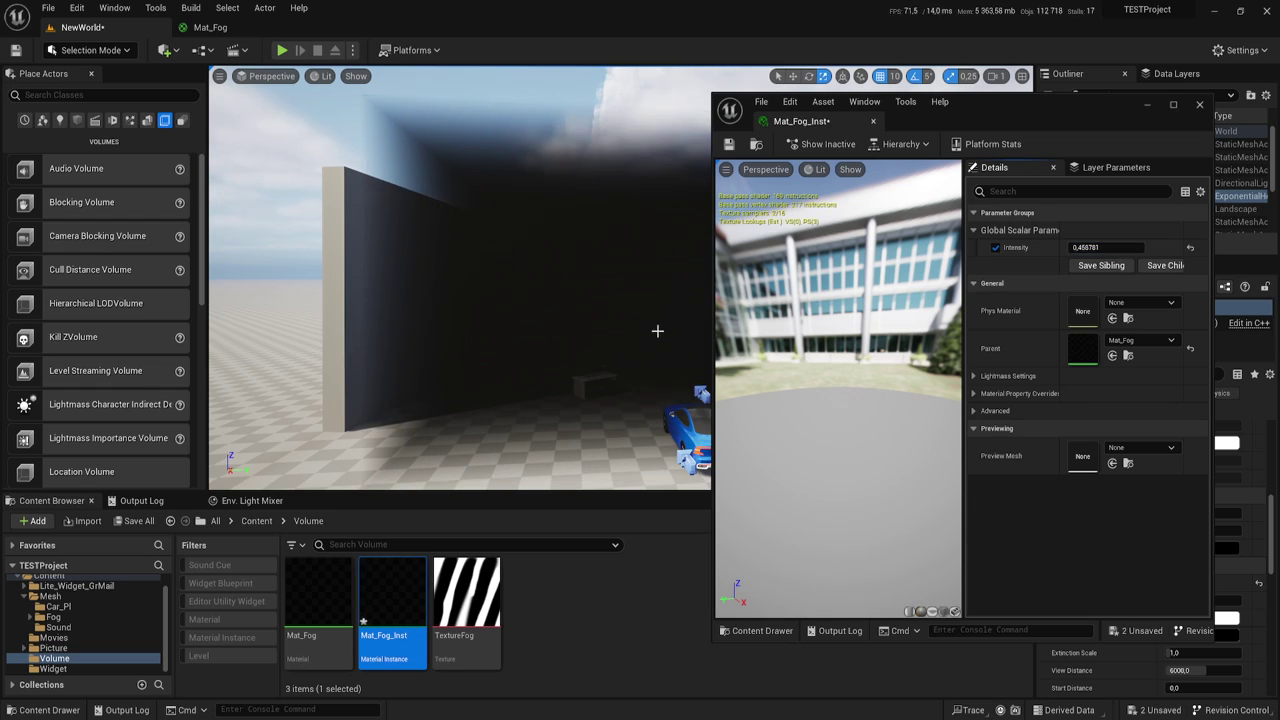
{"action": "right_click_drag", "start_coordinate": [657, 331], "coordinate": [628, 318]}
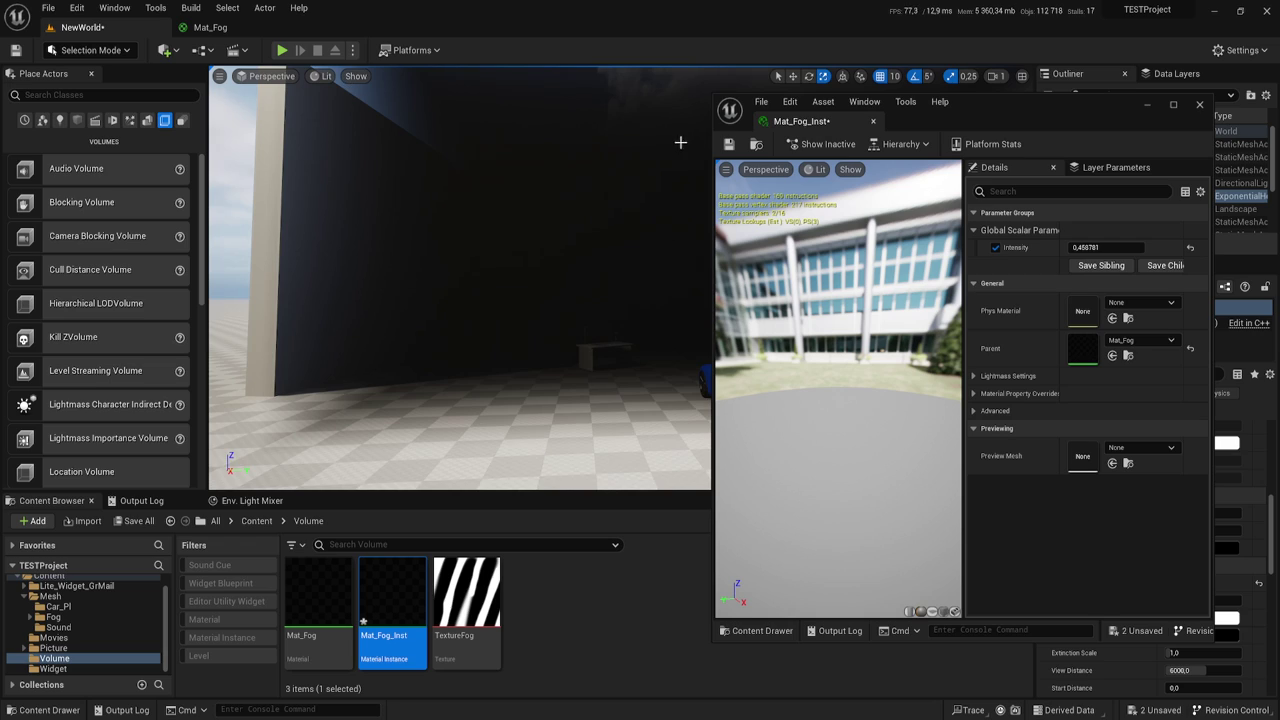
{"action": "key", "text": "ctrl+s"}
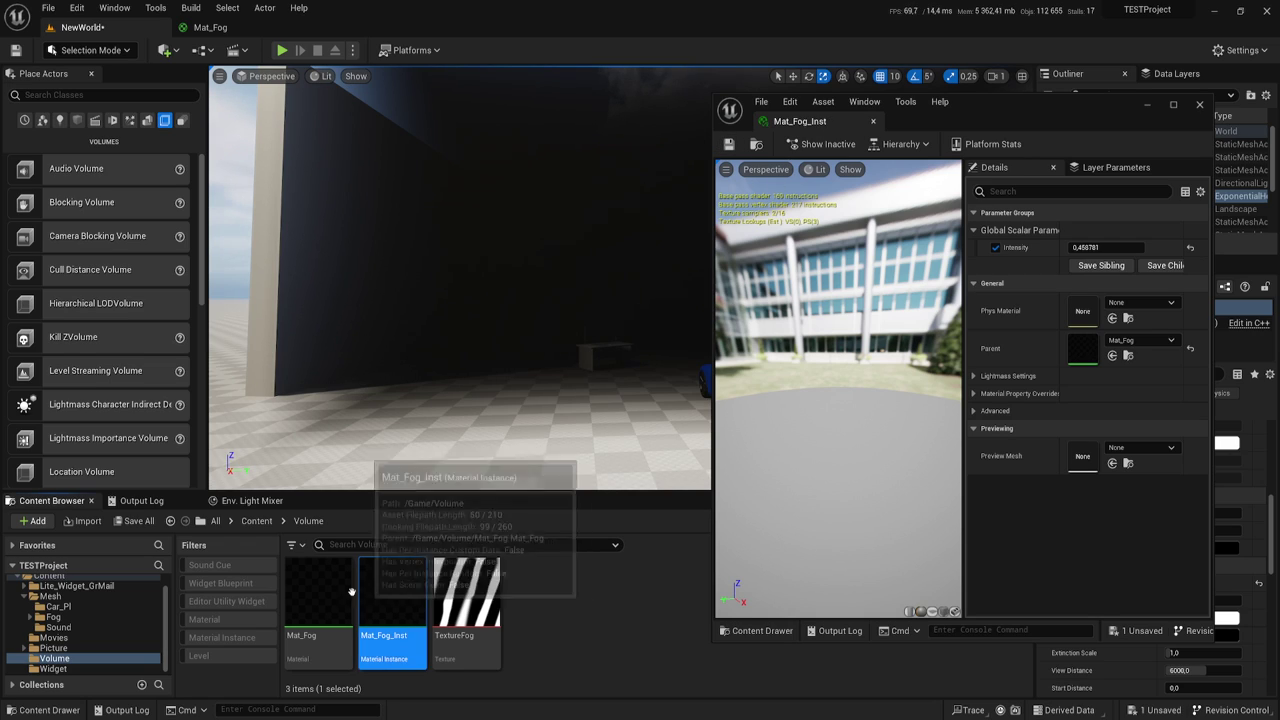
- Convert Mat_Fog's black Albedo constant into a parameter named Color
{"action": "left_click", "coordinate": [210, 27]}
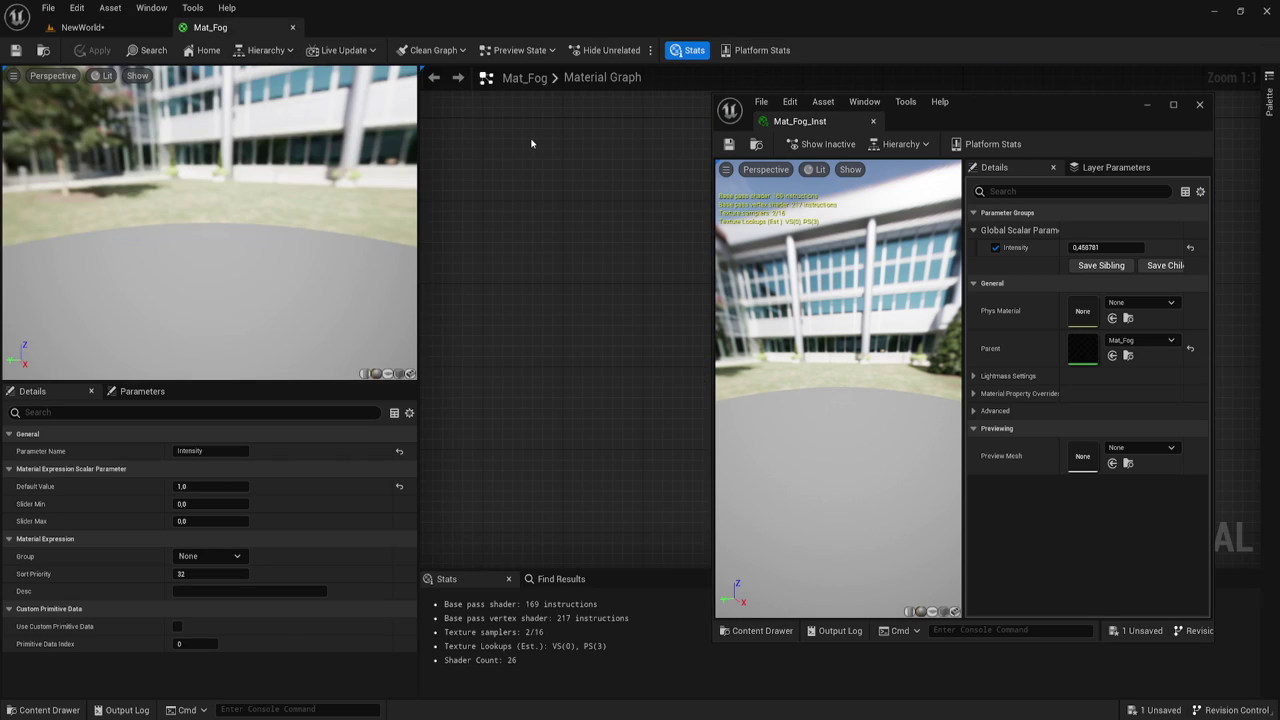
{"action": "left_click_drag", "start_coordinate": [1045, 116], "coordinate": [429, 110]}
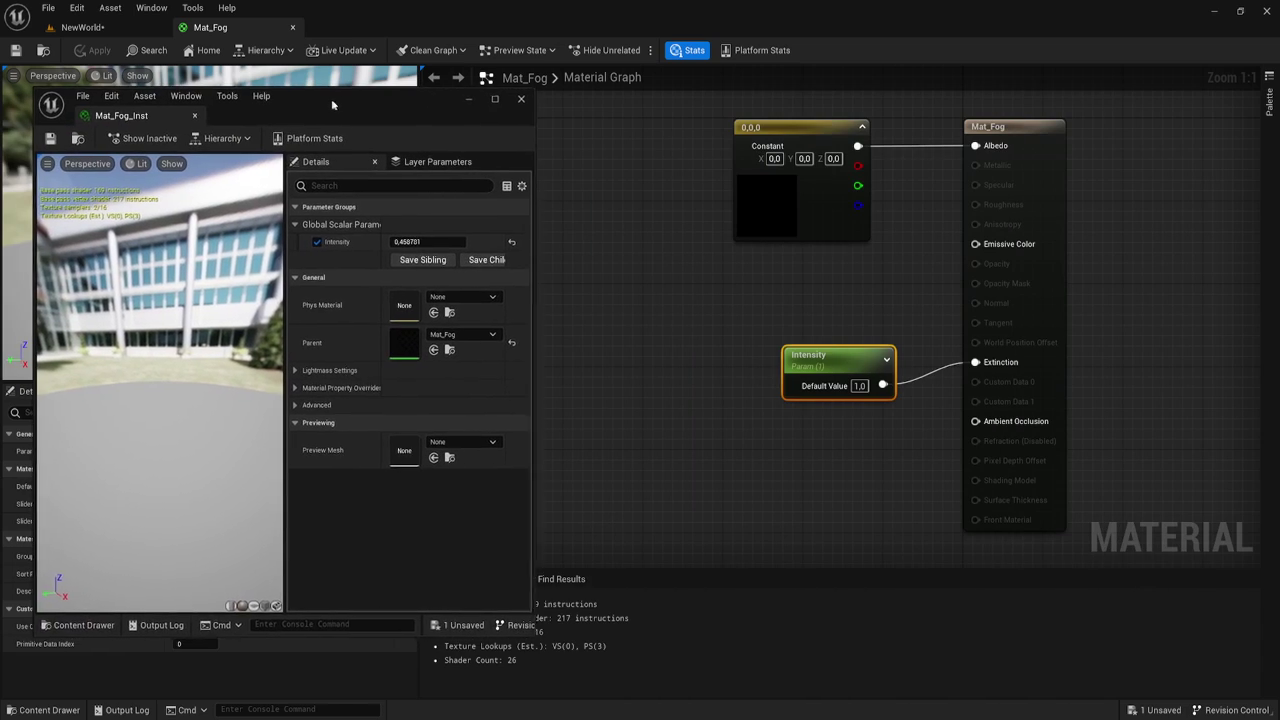
{"action": "right_click", "coordinate": [800, 132]}
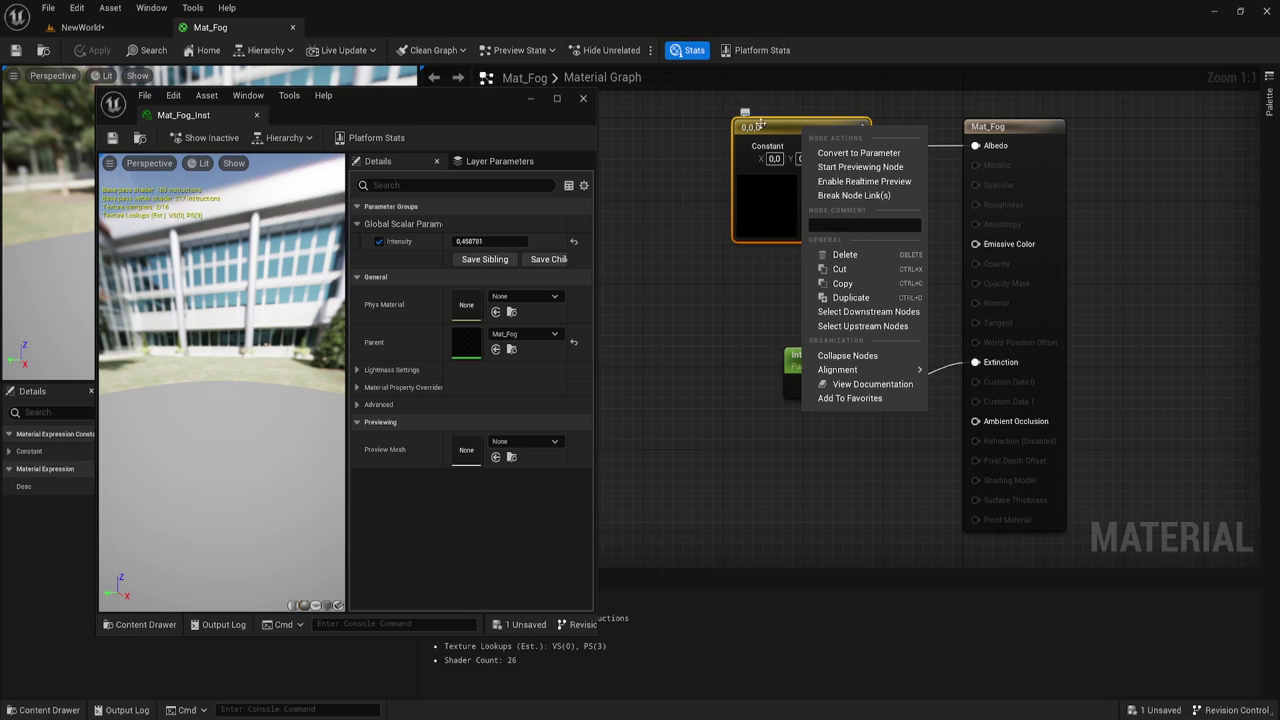
{"action": "left_click", "coordinate": [877, 158]}
{"action": "type", "text": "Color"}
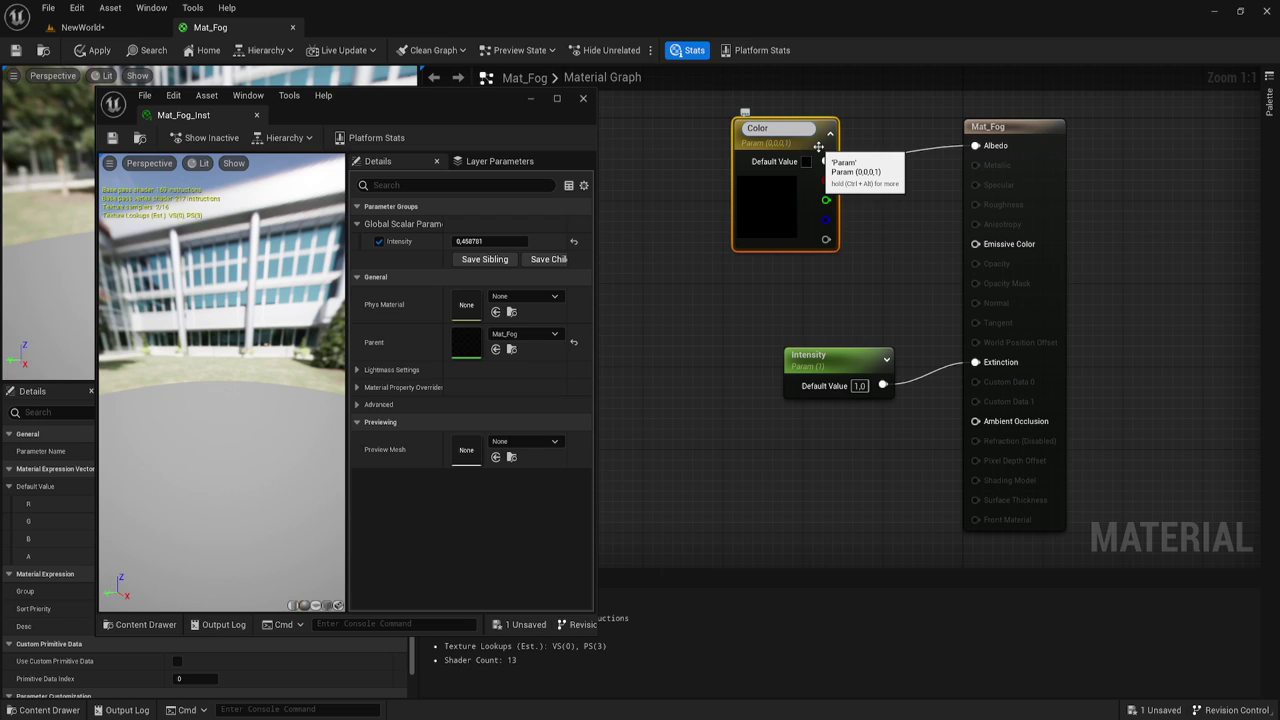
{"action": "key", "text": "Return"}
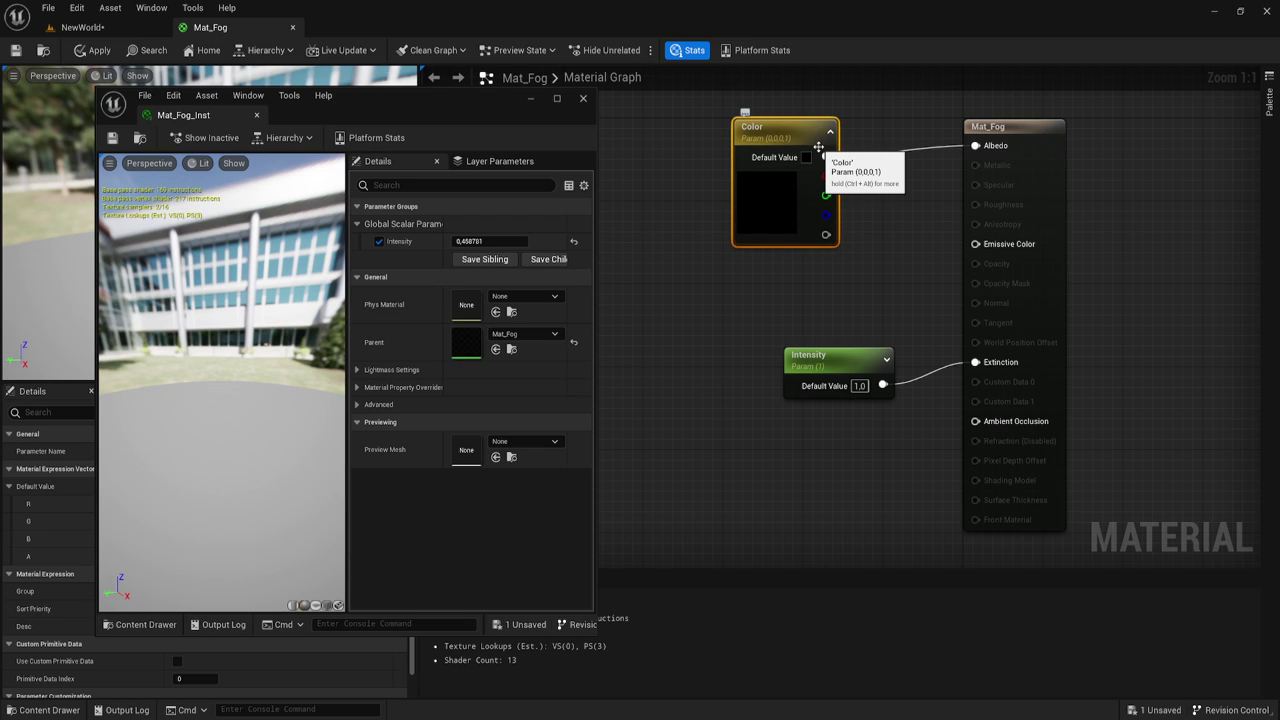
- Give the Color parameter a light purple default (0.763, 0.687, 1)
{"action": "left_click", "coordinate": [782, 254]}
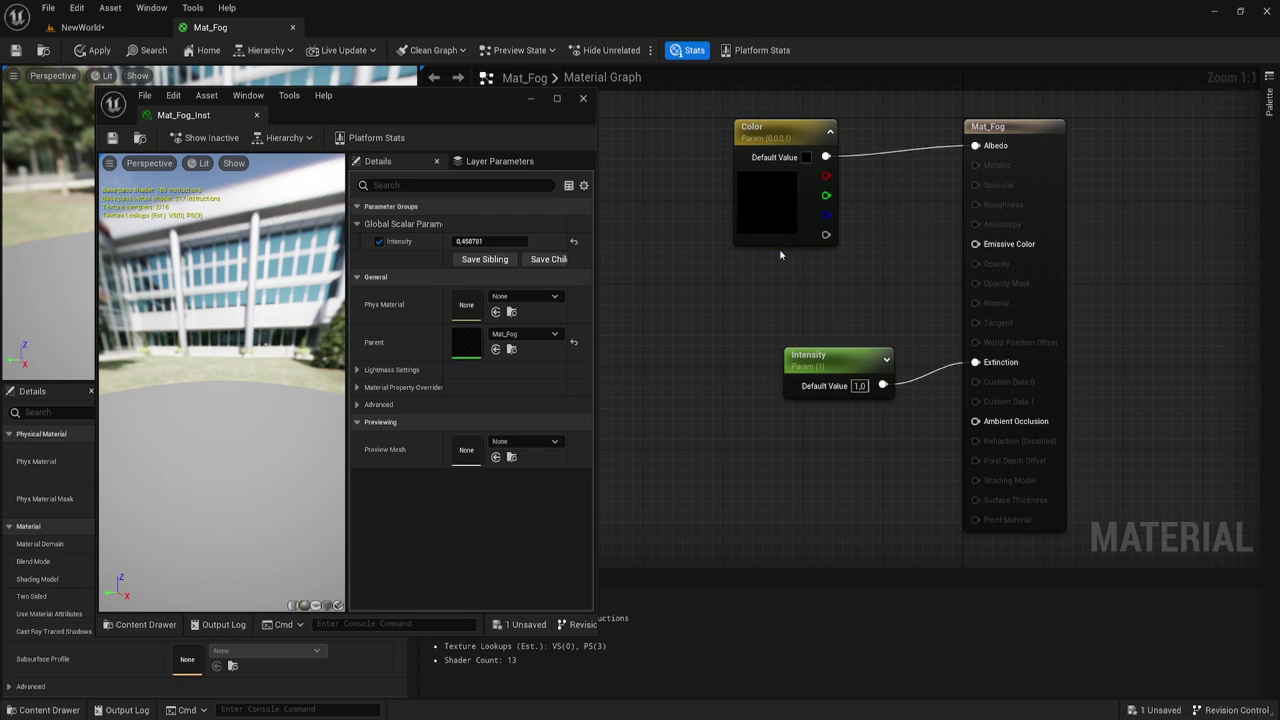
{"action": "left_click", "coordinate": [761, 199]}
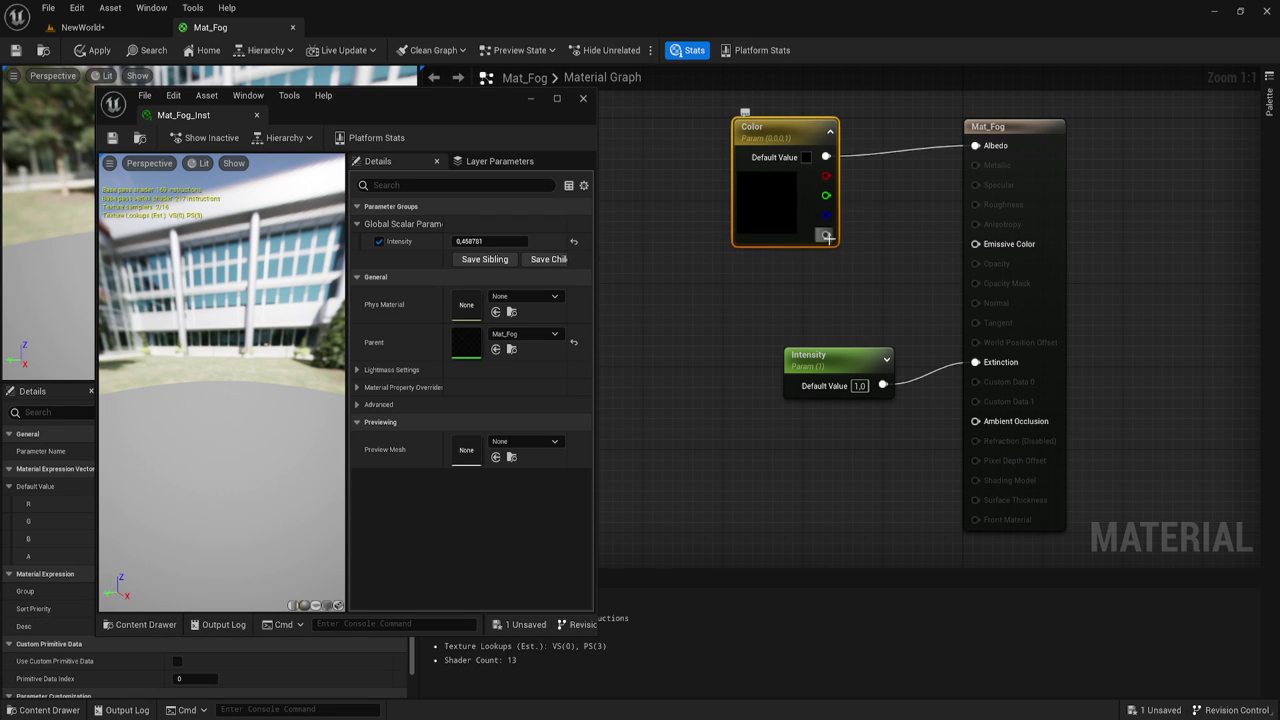
{"action": "double_click", "coordinate": [761, 200]}
{"action": "left_click_drag", "start_coordinate": [941, 380], "coordinate": [965, 262]}
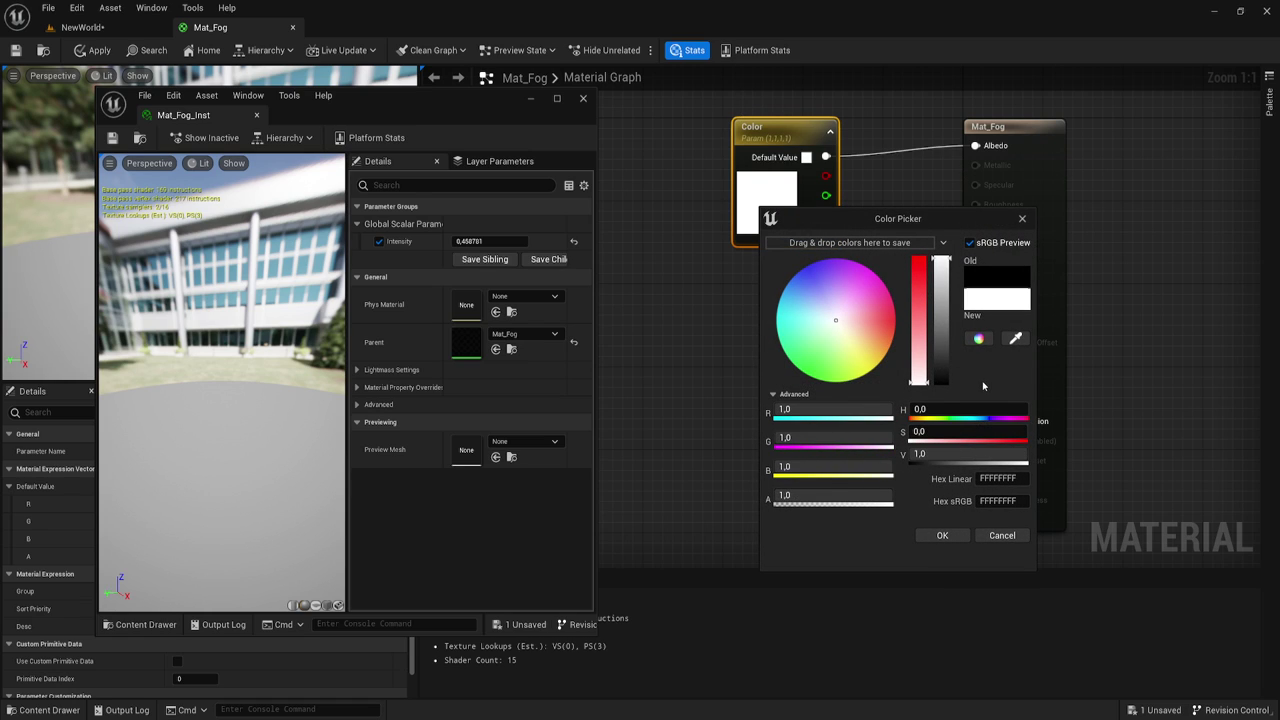
{"action": "left_click_drag", "start_coordinate": [826, 284], "coordinate": [830, 301]}
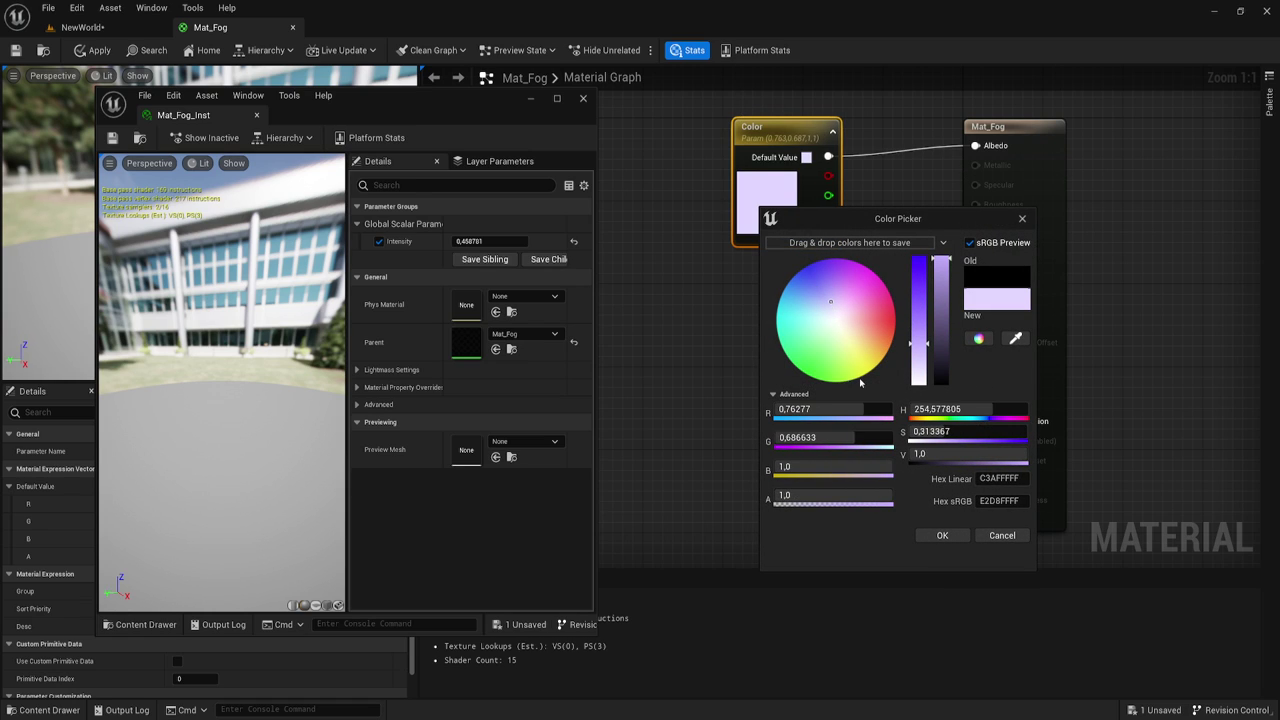
{"action": "left_click", "coordinate": [940, 536]}
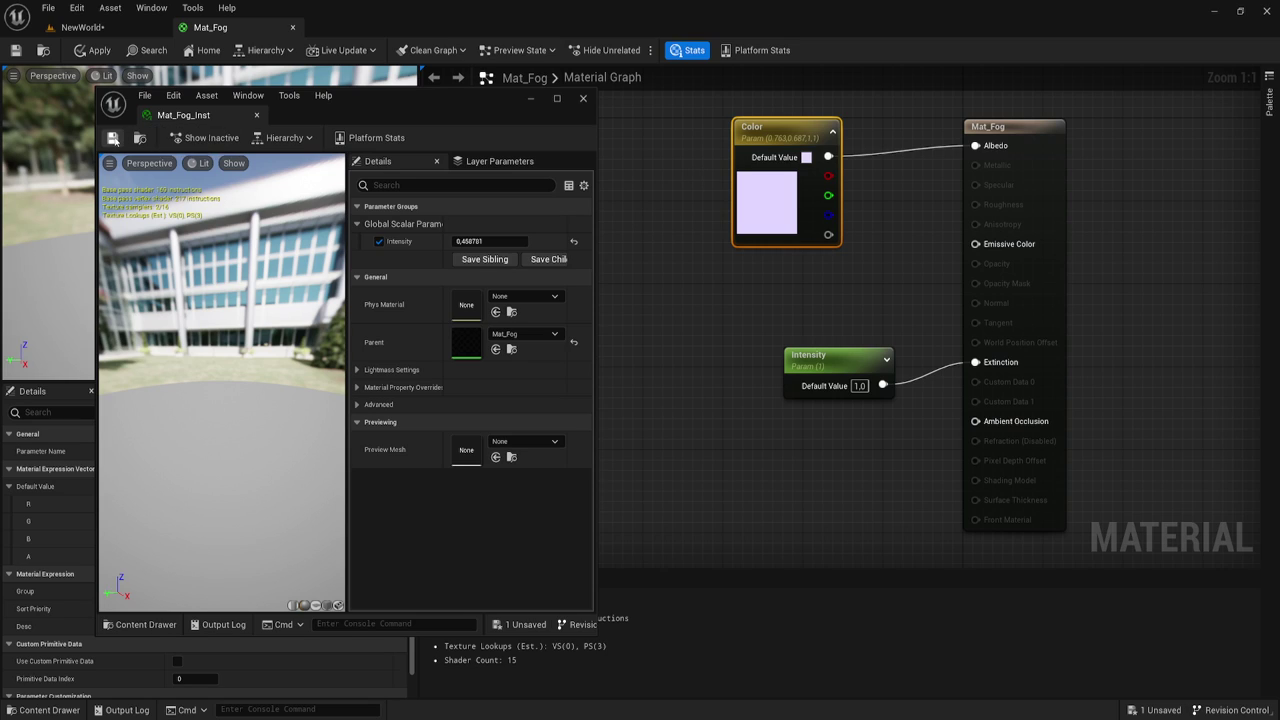
- Save Mat_Fog and enable the Color parameter override in Mat_Fog_Inst
{"action": "left_click", "coordinate": [16, 51]}
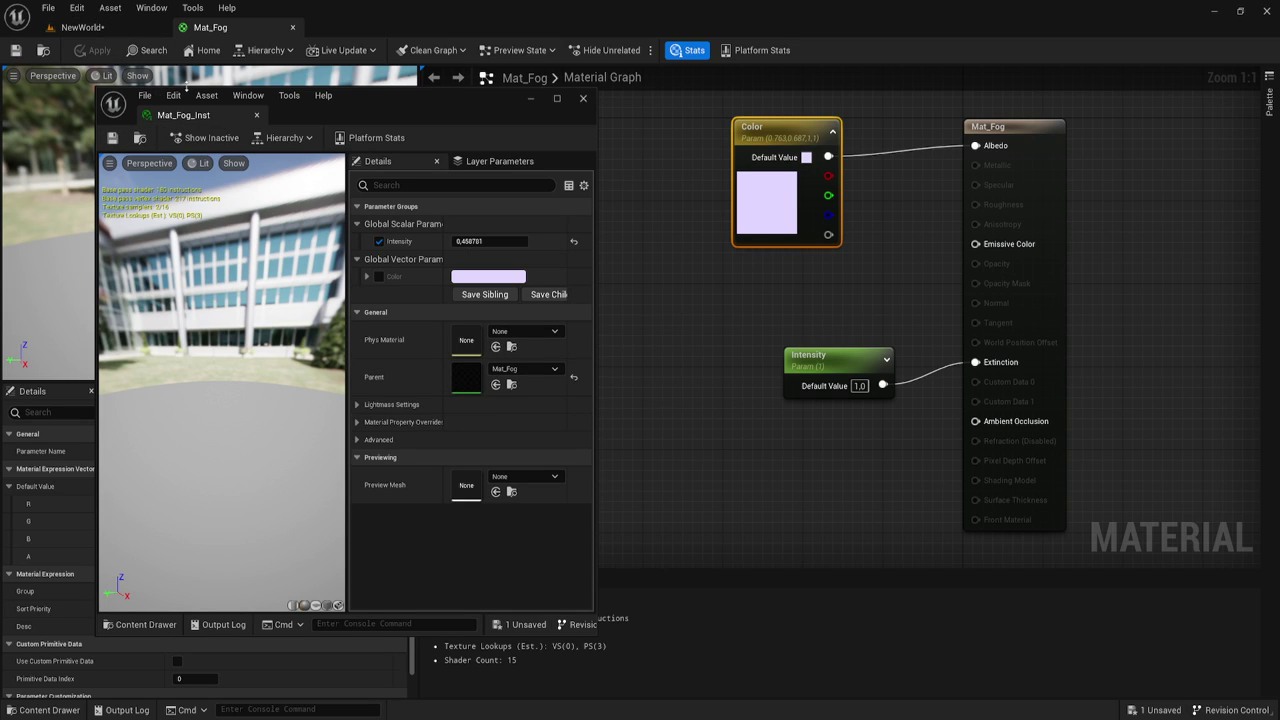
{"action": "left_click", "coordinate": [78, 27]}
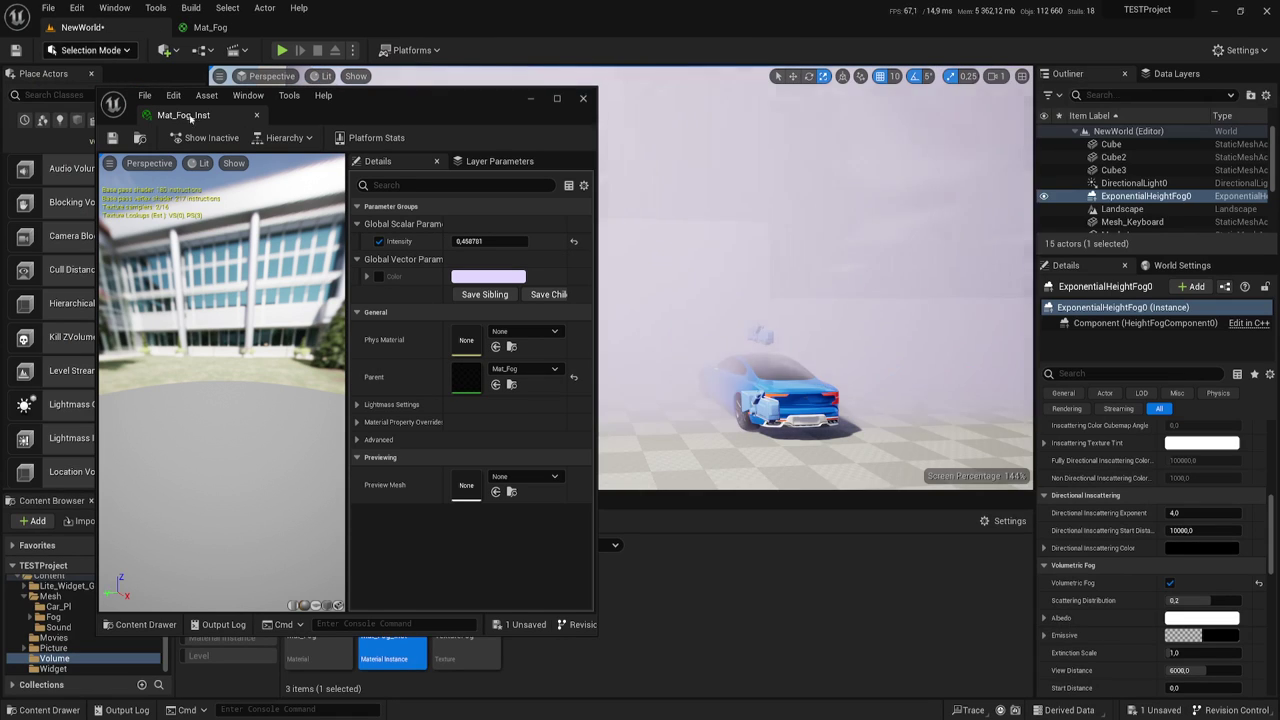
{"action": "left_click", "coordinate": [379, 276]}
{"action": "left_click", "coordinate": [487, 277]}
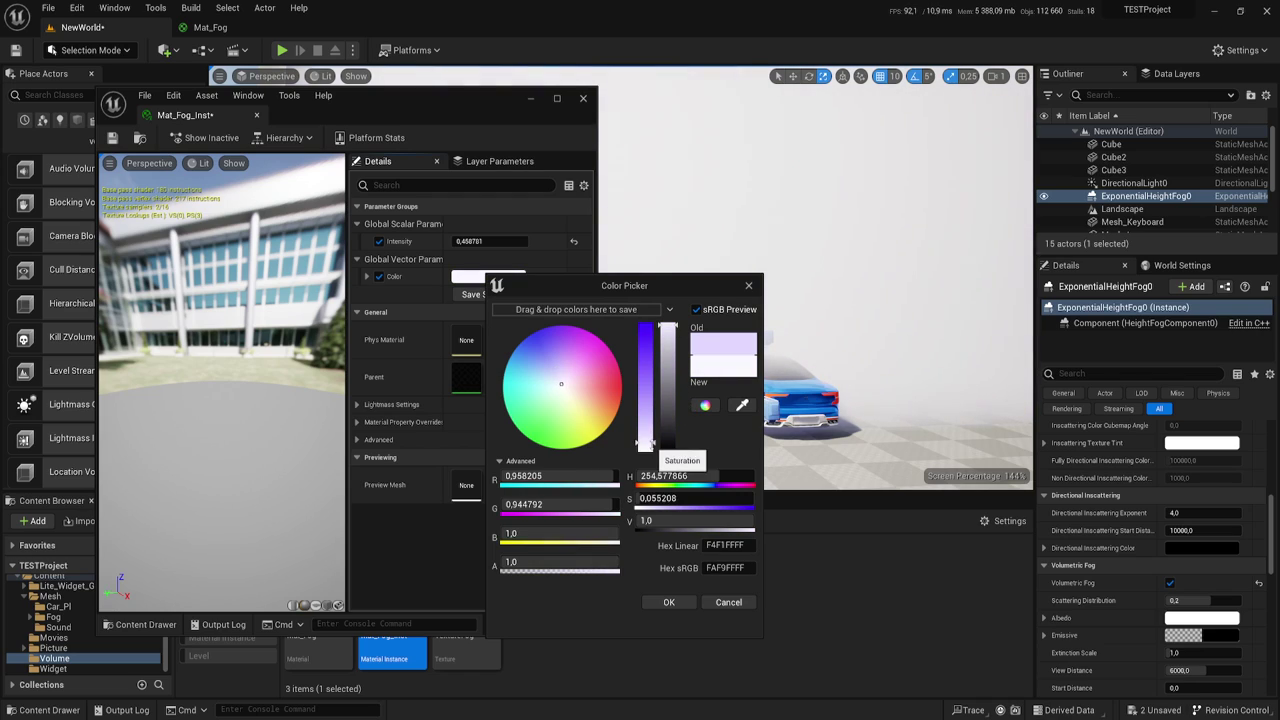
- Try several fog hues, then set the instance Color to light green C5FFC4FF
{"action": "left_click", "coordinate": [592, 408]}
{"action": "left_click", "coordinate": [593, 414]}
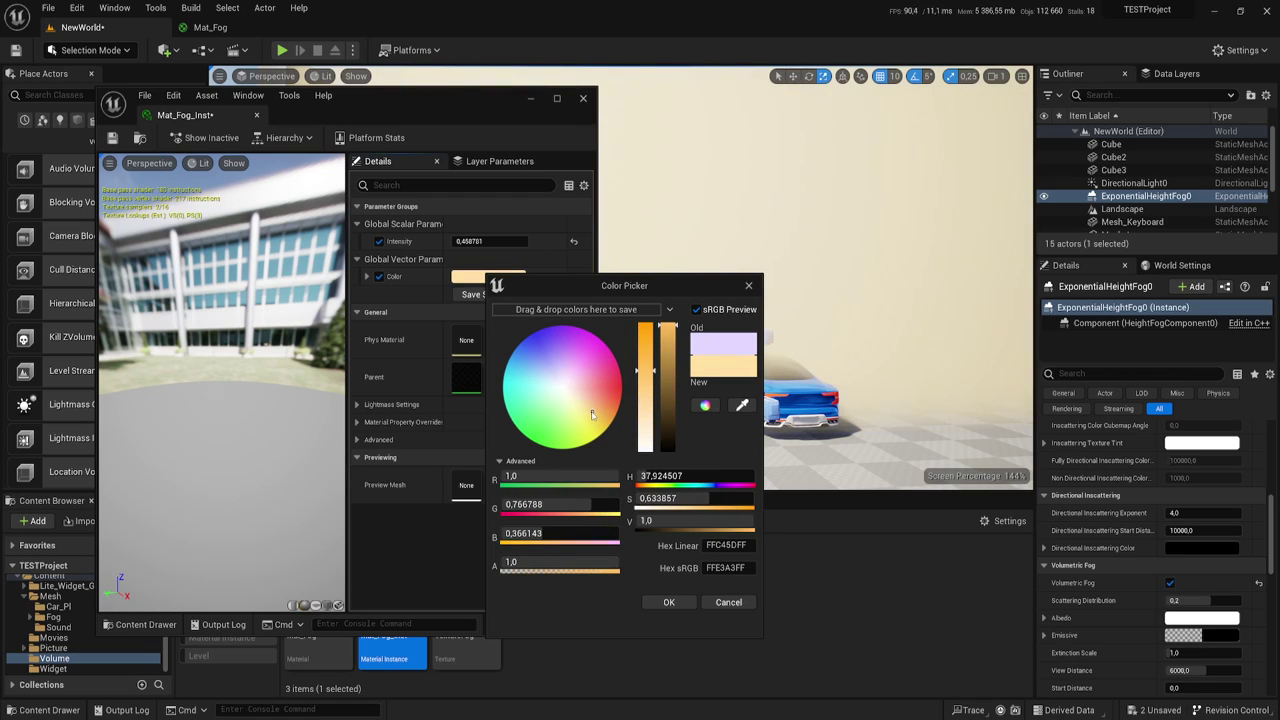
{"action": "left_click", "coordinate": [551, 414]}
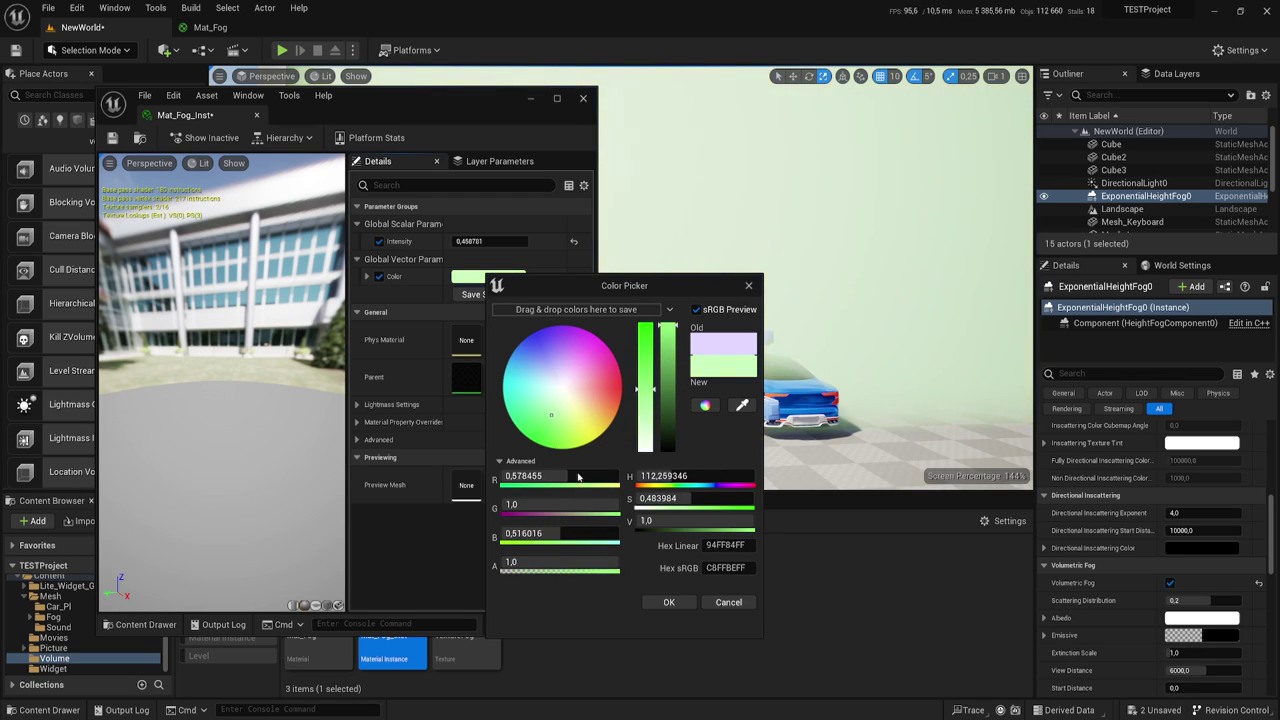
{"action": "left_click", "coordinate": [542, 360]}
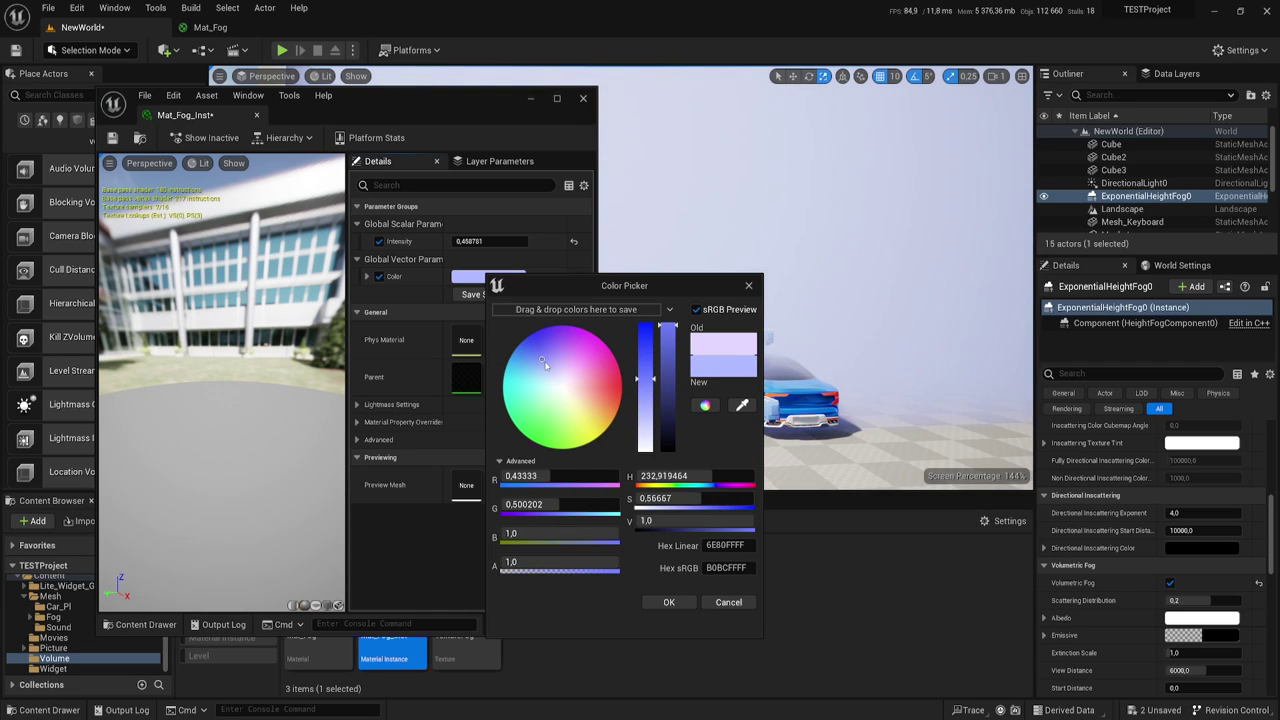
{"action": "left_click", "coordinate": [593, 364]}
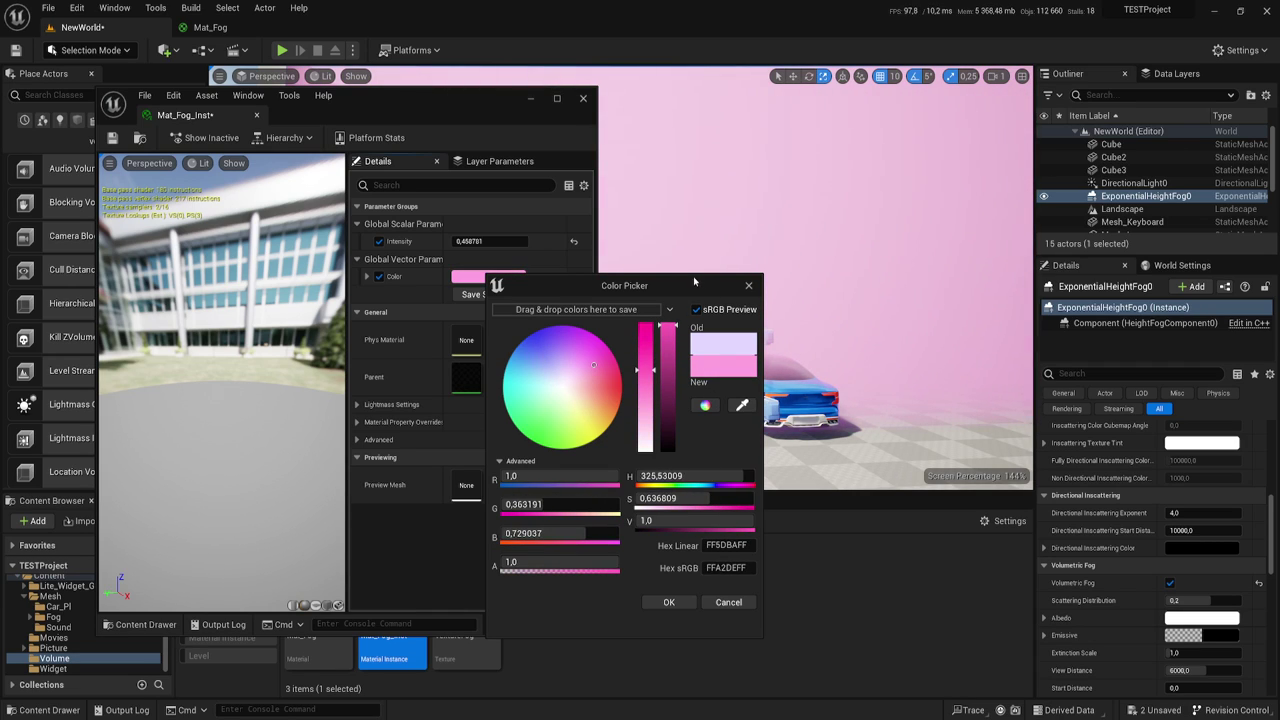
{"action": "left_click_drag", "start_coordinate": [693, 280], "coordinate": [564, 299]}
{"action": "left_click_drag", "start_coordinate": [474, 438], "coordinate": [421, 433]}
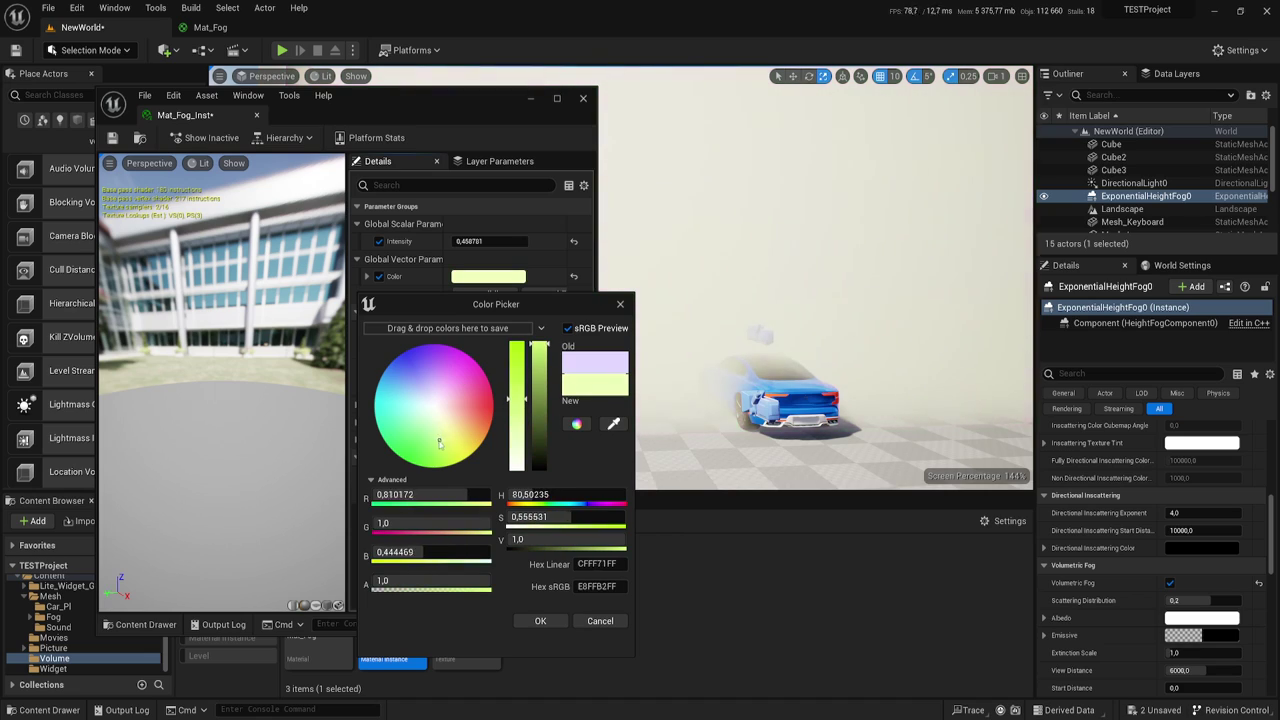
{"action": "left_click", "coordinate": [562, 622]}
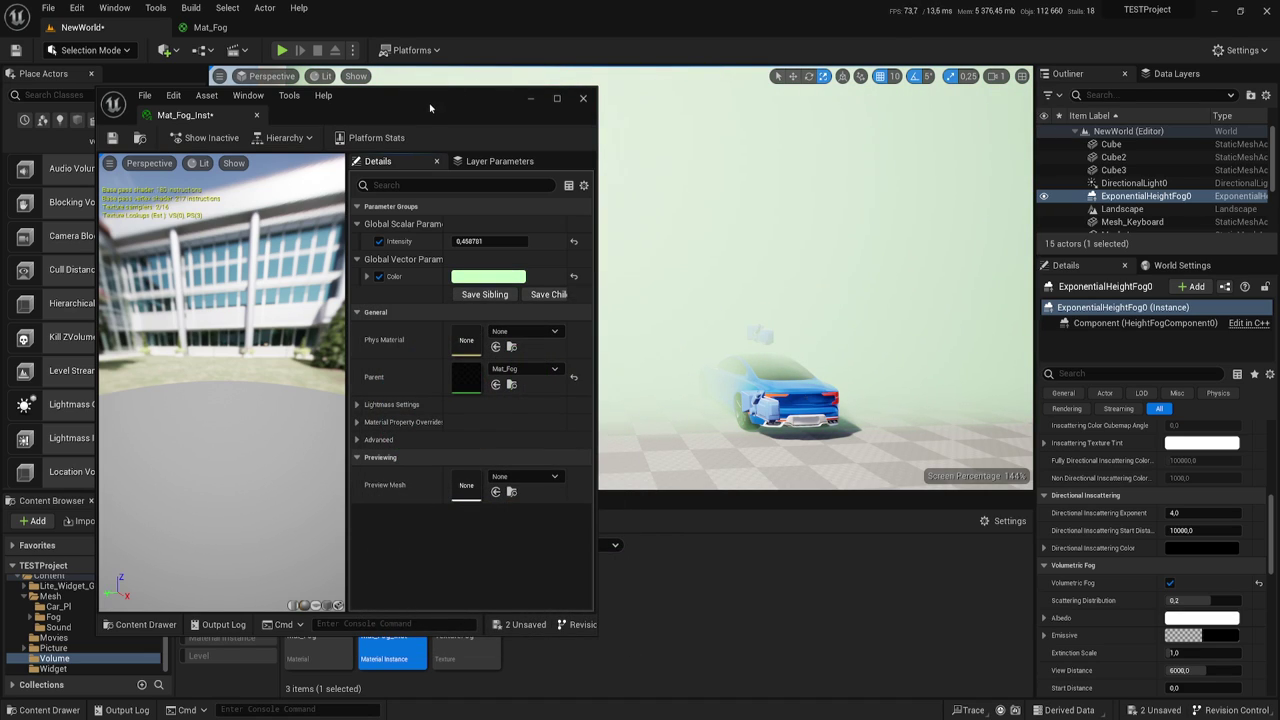
- Change Mat_Fog_Inst's Intensity override to 0.1, then close the instance editor window
{"action": "left_click_drag", "start_coordinate": [421, 107], "coordinate": [335, 112]}
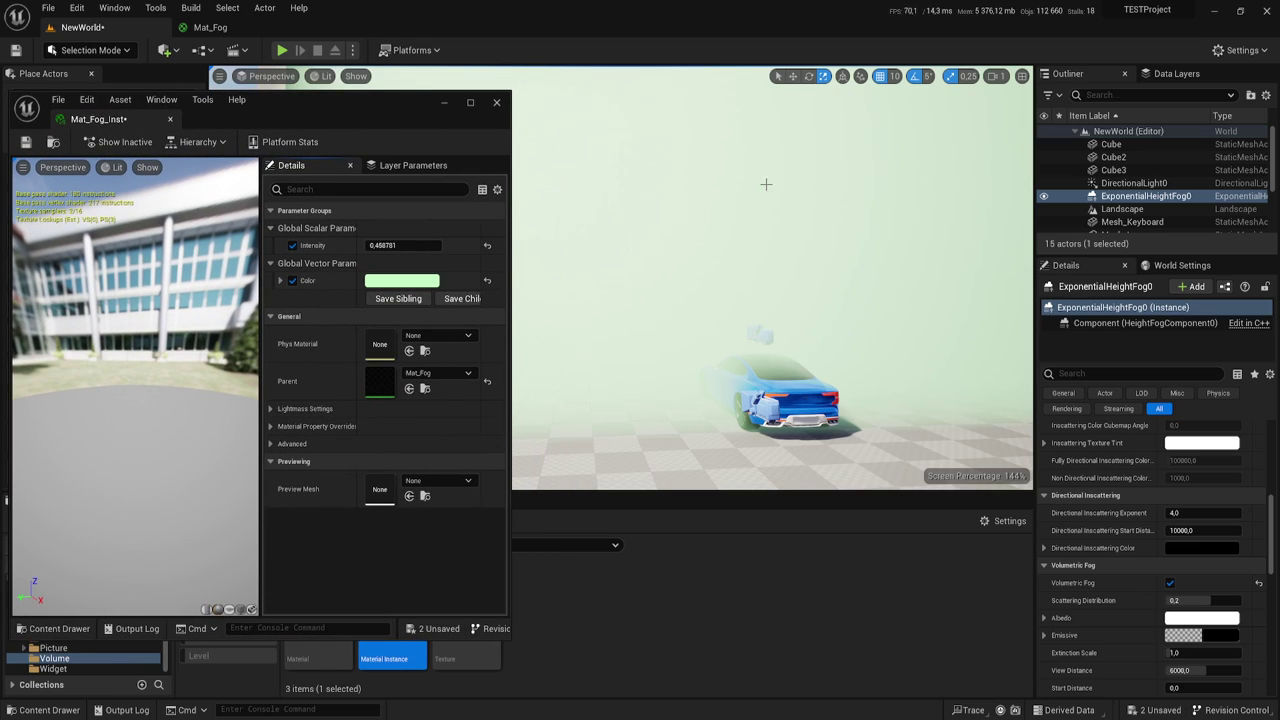
{"action": "right_click_drag", "start_coordinate": [766, 184], "coordinate": [574, 179]}
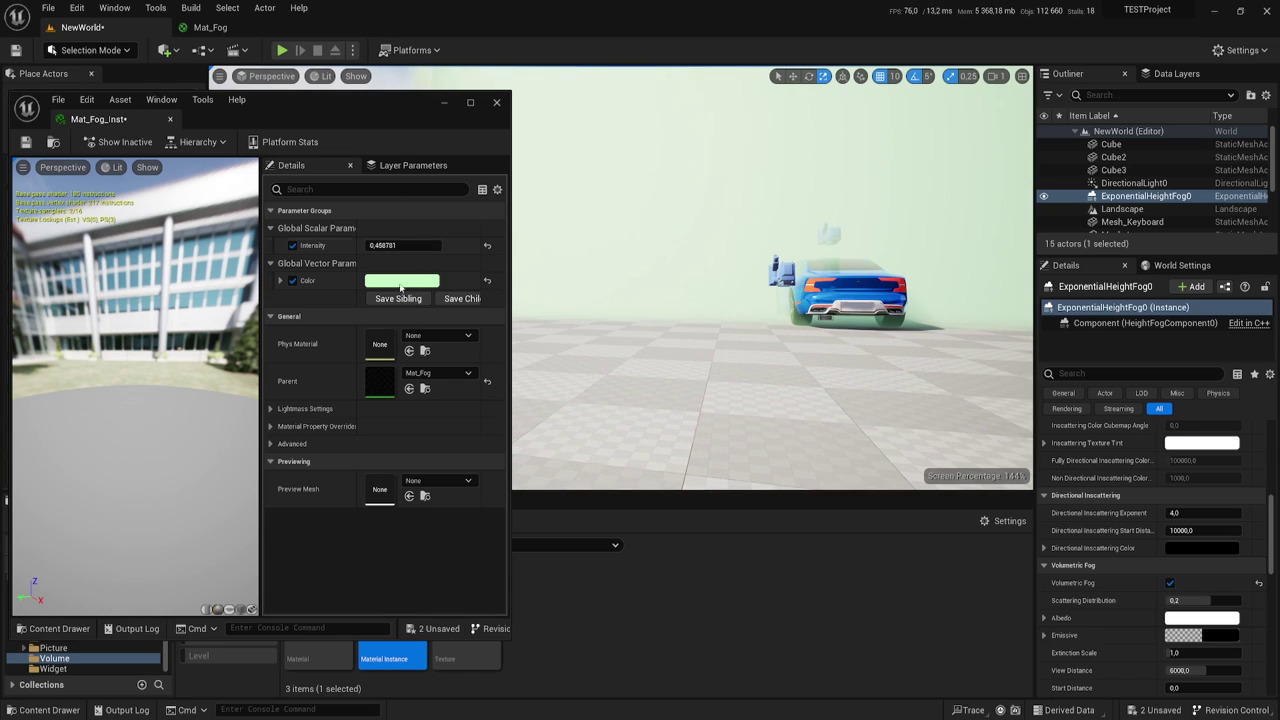
{"action": "left_click", "coordinate": [389, 246]}
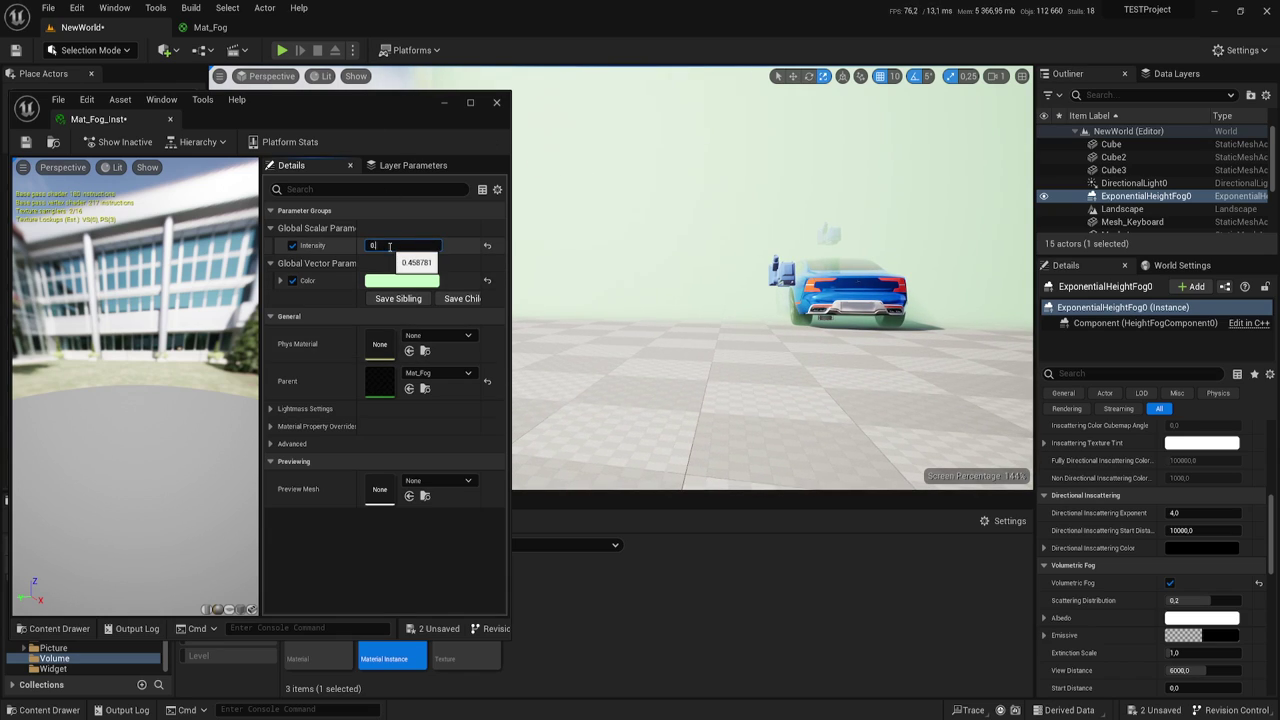
{"action": "type", "text": ".1"}
{"action": "key", "text": "Return"}
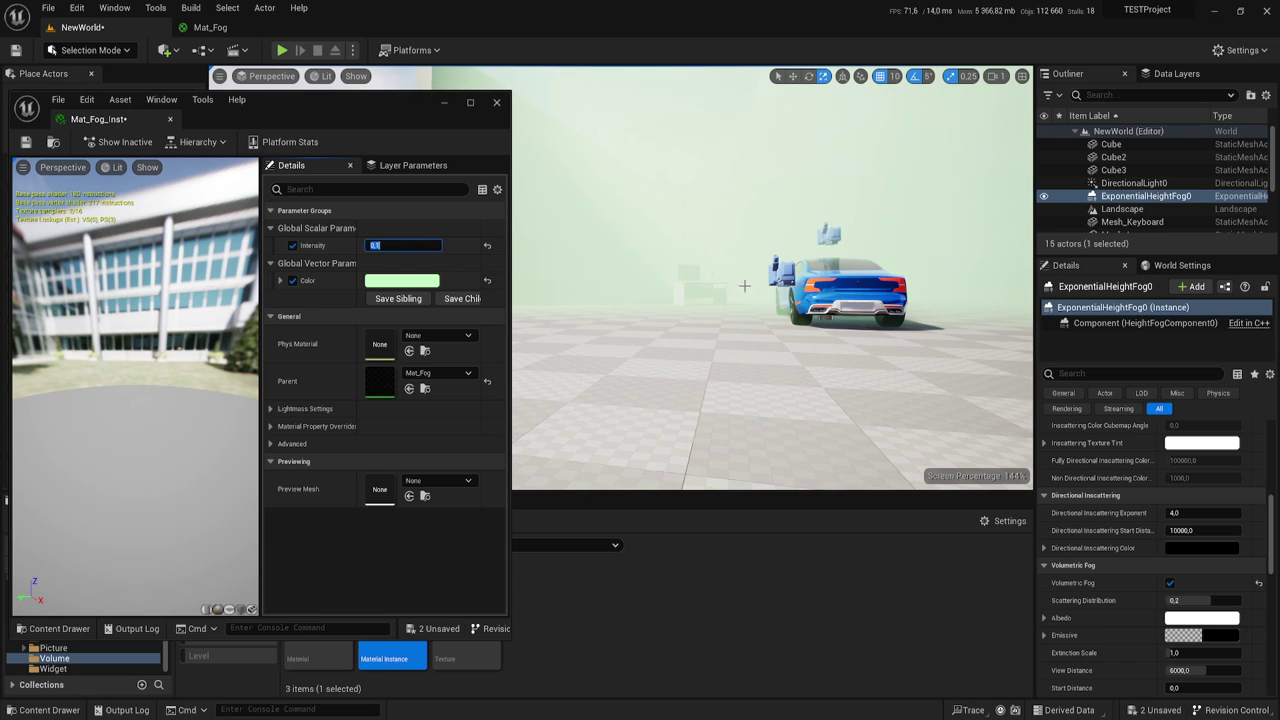
{"action": "mouse_move", "coordinate": [770, 280]}
{"action": "right_mouse_down"}
{"action": "mouse_move", "coordinate": [620, 285]}
{"action": "mouse_move", "coordinate": [669, 259]}
{"action": "right_mouse_up"}
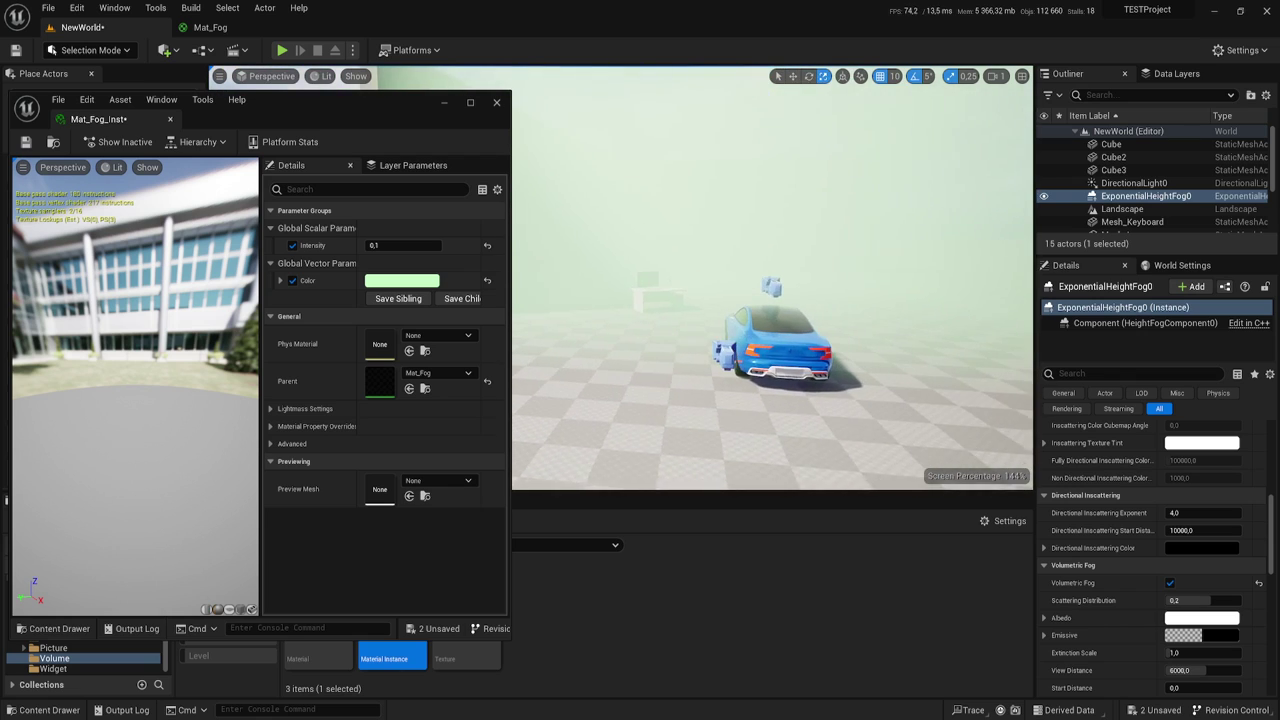
{"action": "left_click", "coordinate": [495, 104]}
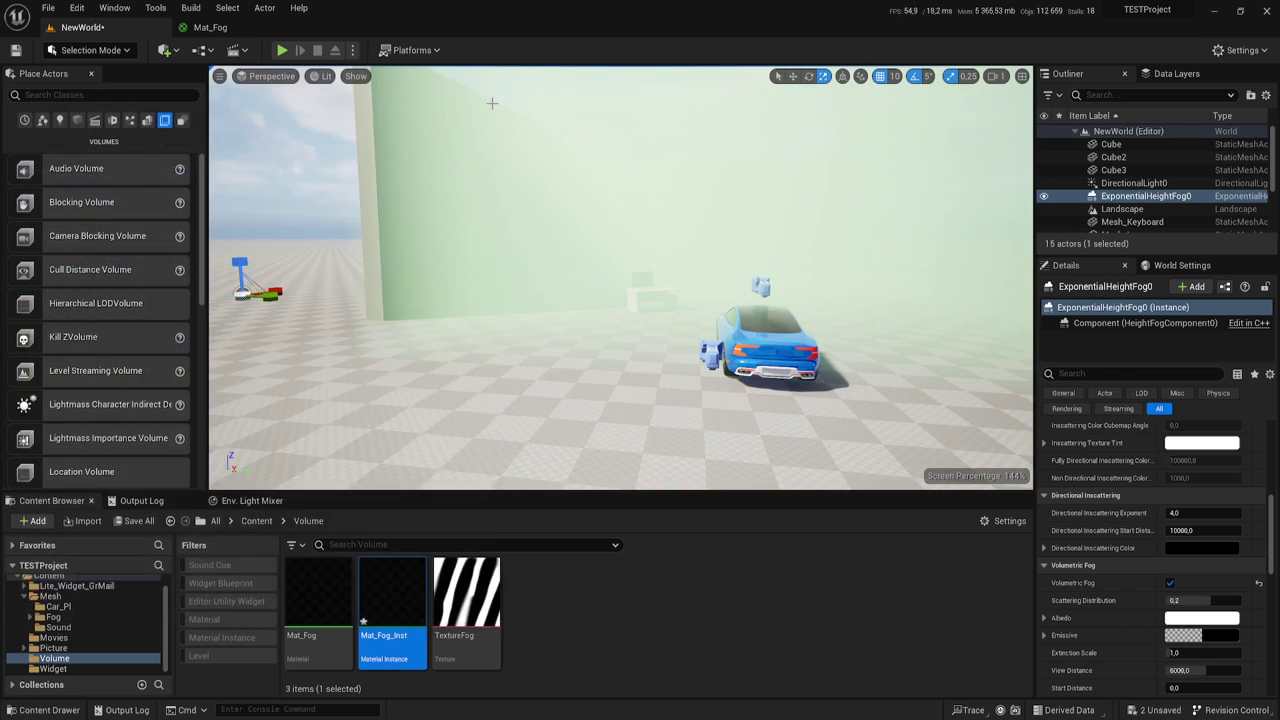
- Bring Mat_Fog forward and frame its Color and Intensity parameter nodes in a wider graph
{"action": "left_click", "coordinate": [210, 28]}
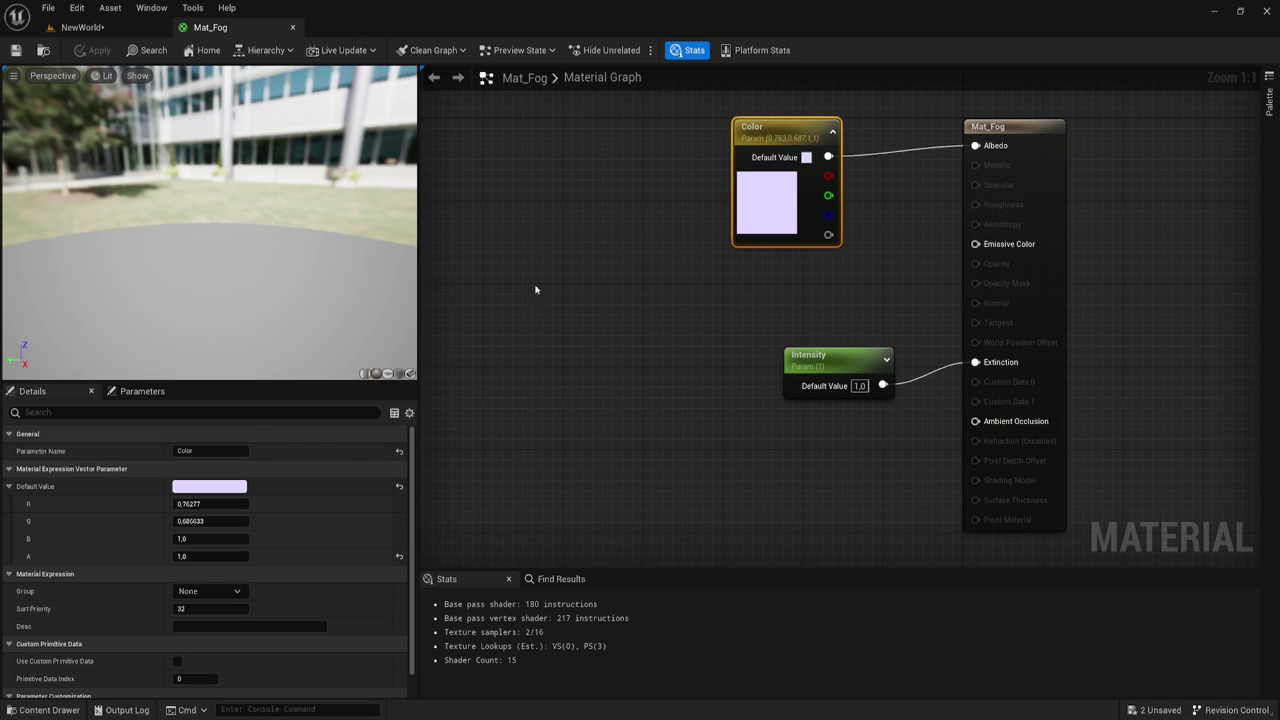
{"action": "left_click_drag", "start_coordinate": [418, 320], "coordinate": [296, 310]}
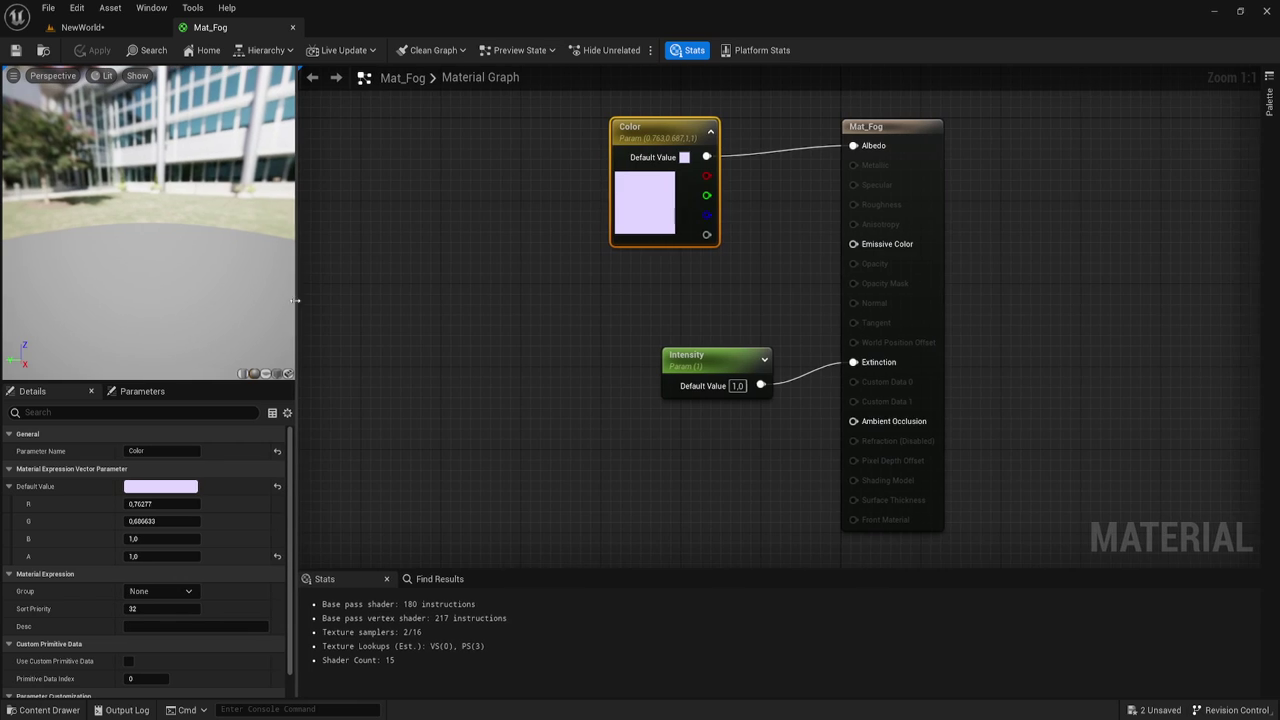
{"action": "right_click_drag", "start_coordinate": [561, 307], "coordinate": [776, 312]}
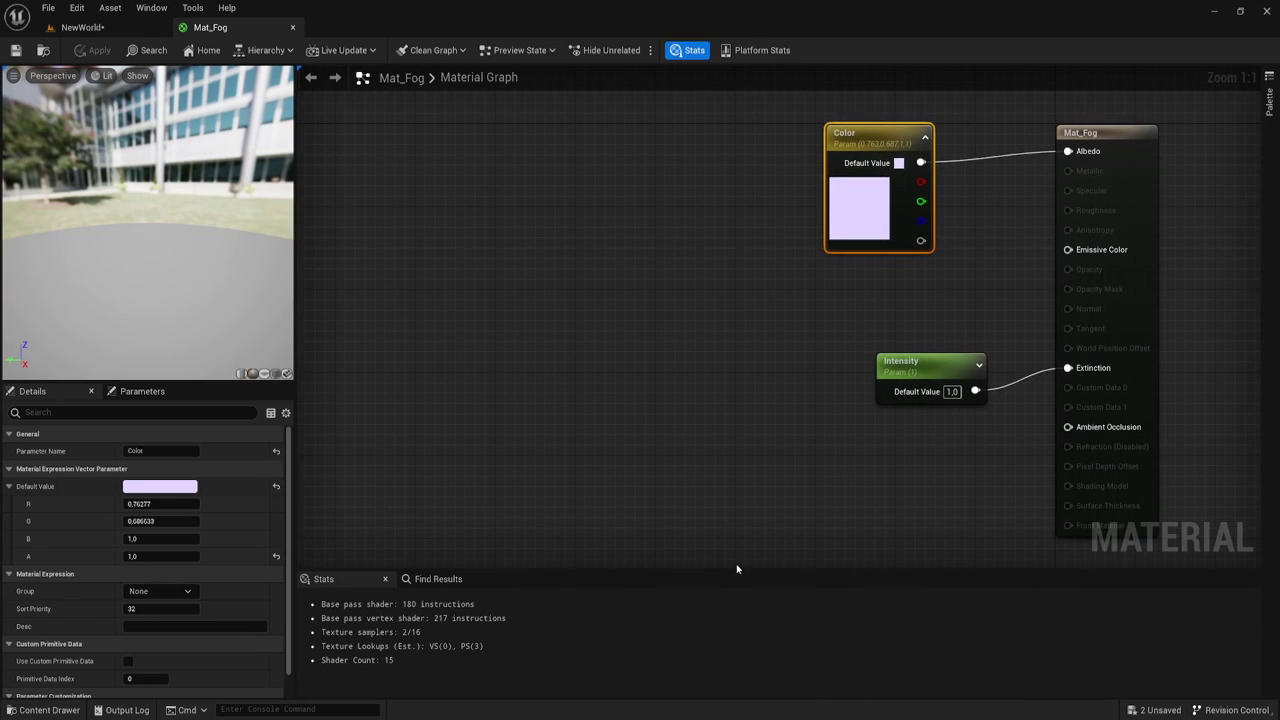
{"action": "left_click_drag", "start_coordinate": [737, 569], "coordinate": [737, 580]}
{"action": "mouse_move", "coordinate": [705, 375]}
{"action": "right_mouse_down"}
{"action": "mouse_move", "coordinate": [701, 414]}
{"action": "mouse_move", "coordinate": [705, 364]}
{"action": "right_mouse_up"}
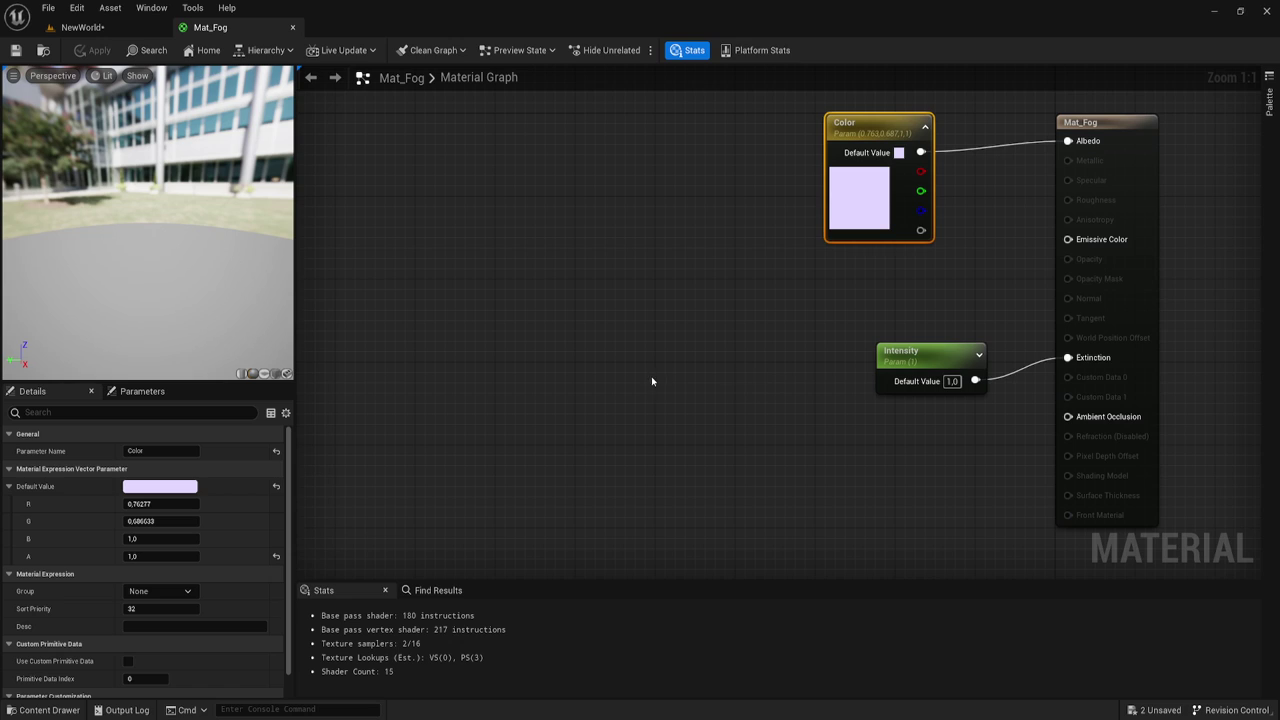
{"action": "right_click_drag", "start_coordinate": [651, 381], "coordinate": [731, 349]}
- Add a LocalPosition node and wire its output into a new Subtract node
{"action": "right_click", "coordinate": [405, 341]}
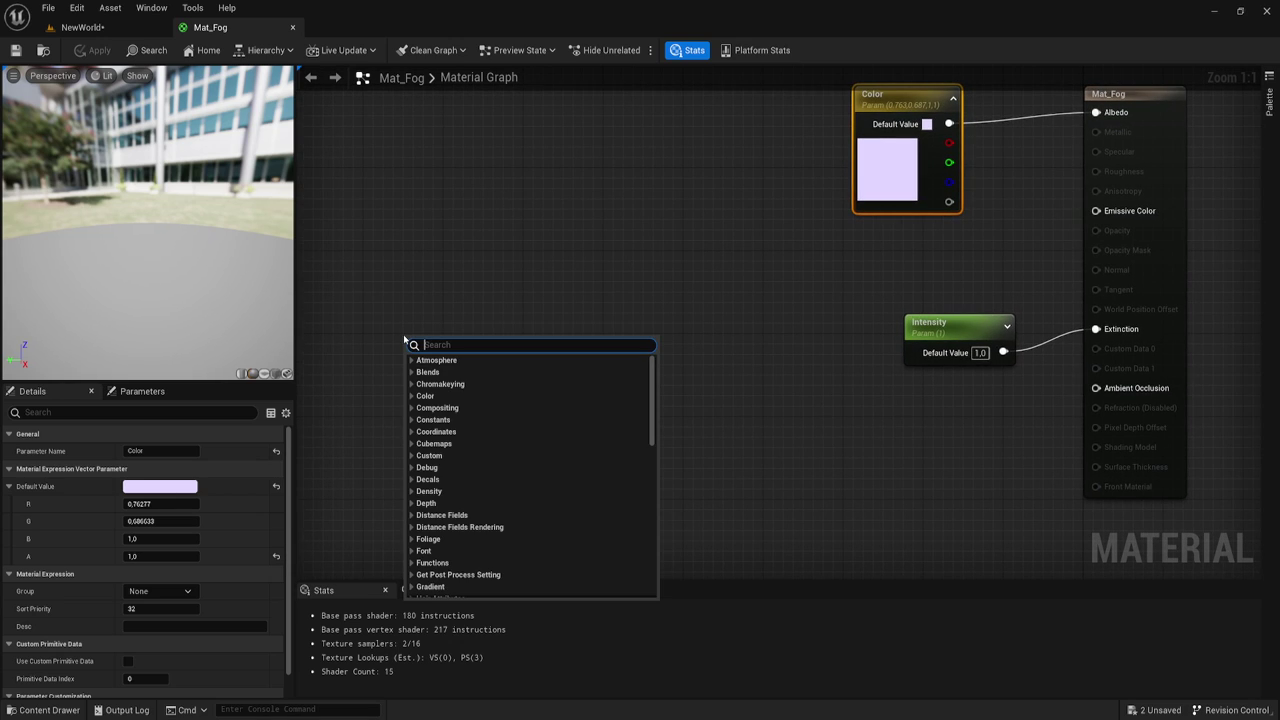
{"action": "type", "text": "loca"}
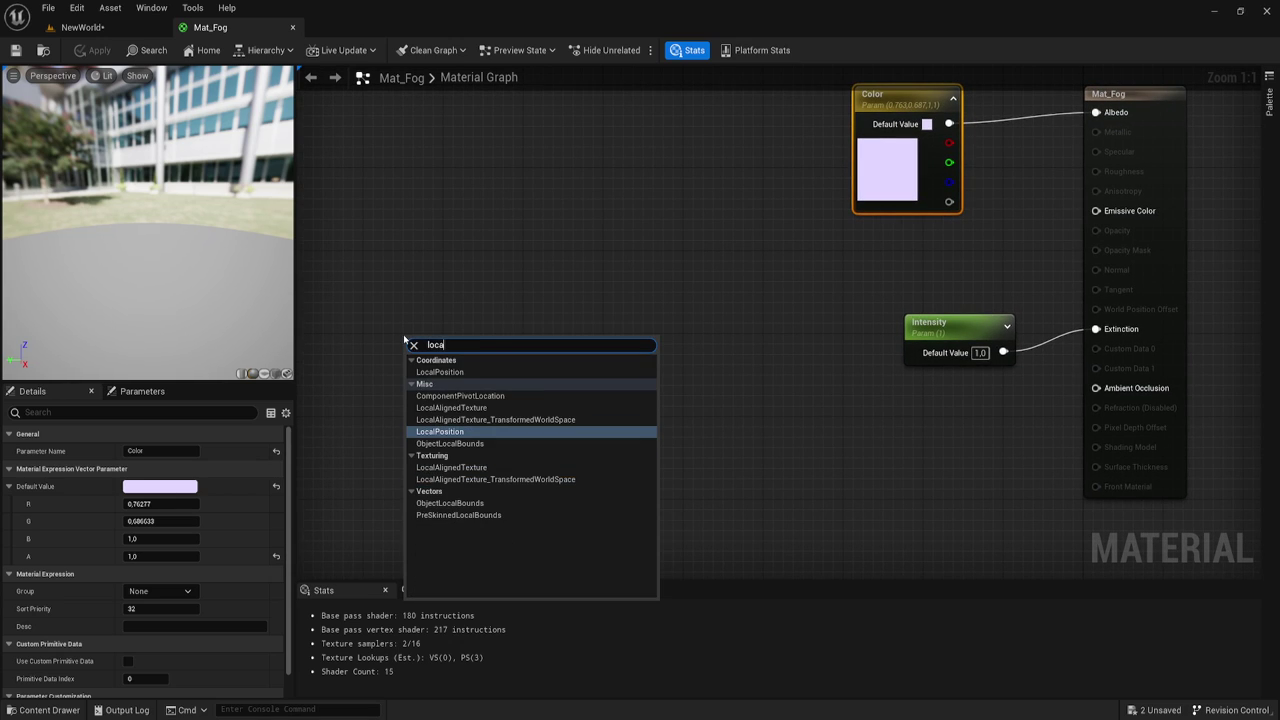
{"action": "key", "text": "Return"}
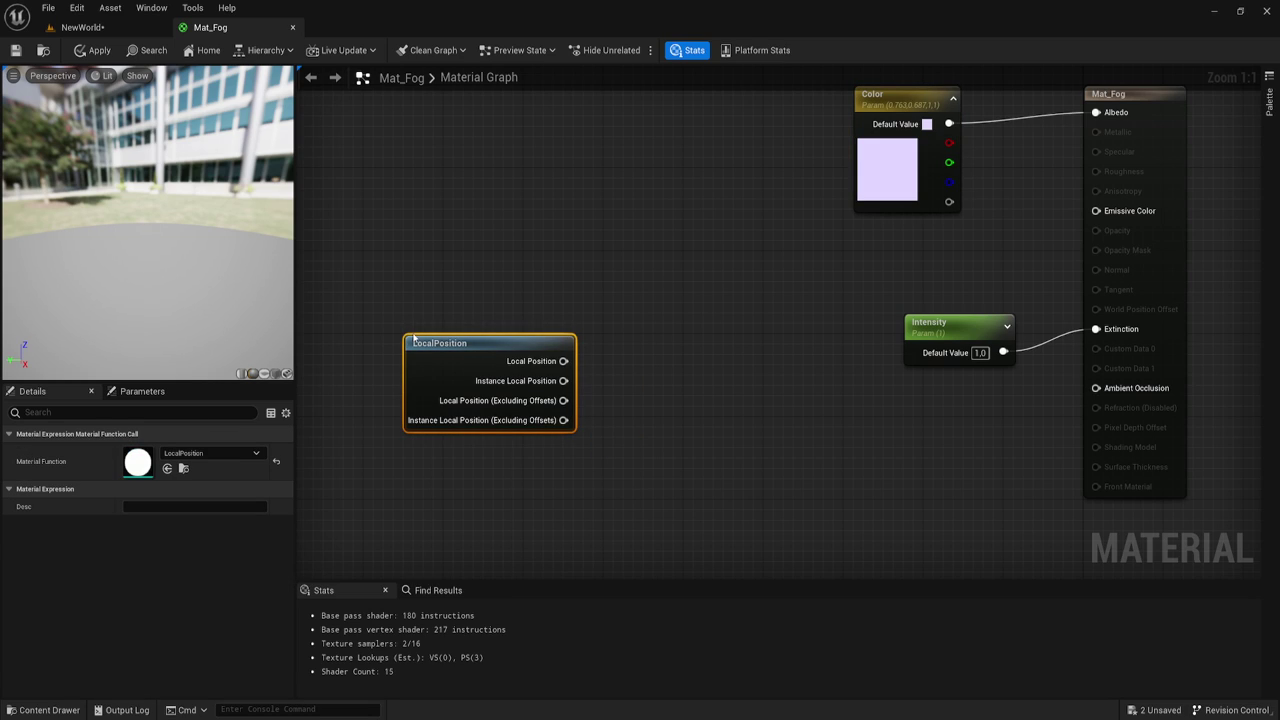
{"action": "left_click_drag", "start_coordinate": [479, 339], "coordinate": [421, 358]}
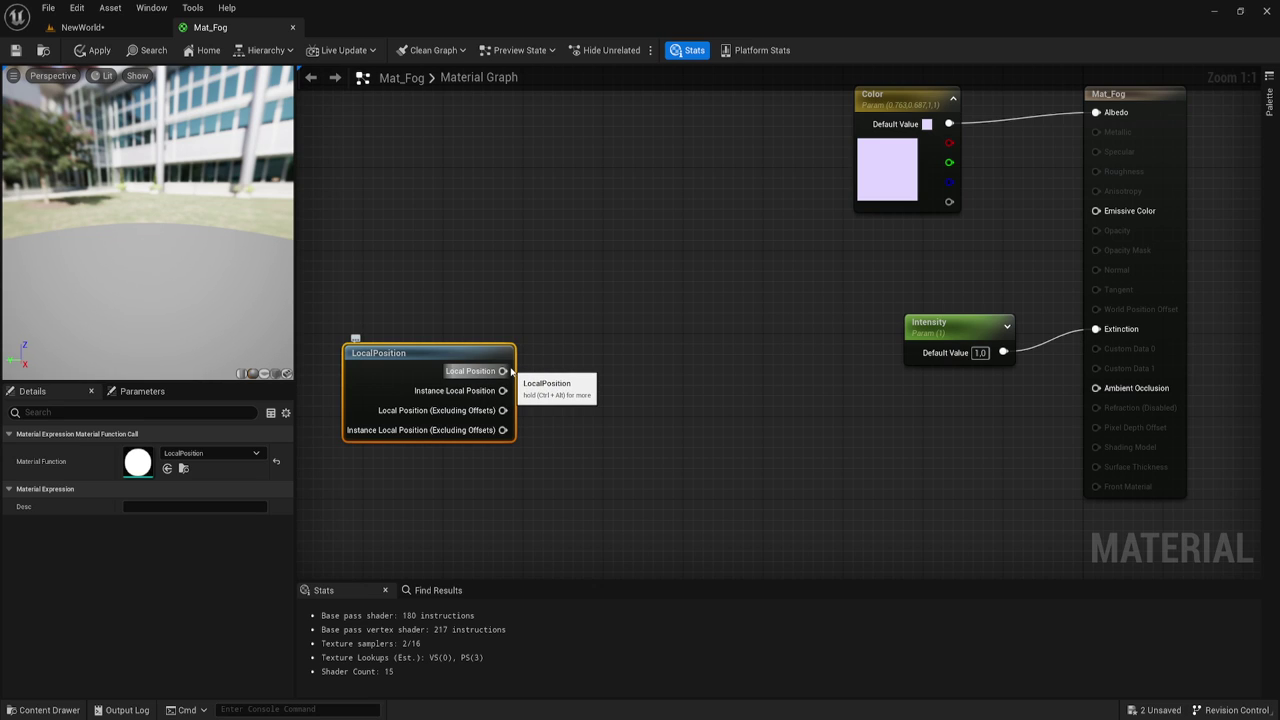
{"action": "left_click_drag", "start_coordinate": [503, 371], "coordinate": [571, 376]}
{"action": "type", "text": "-"}
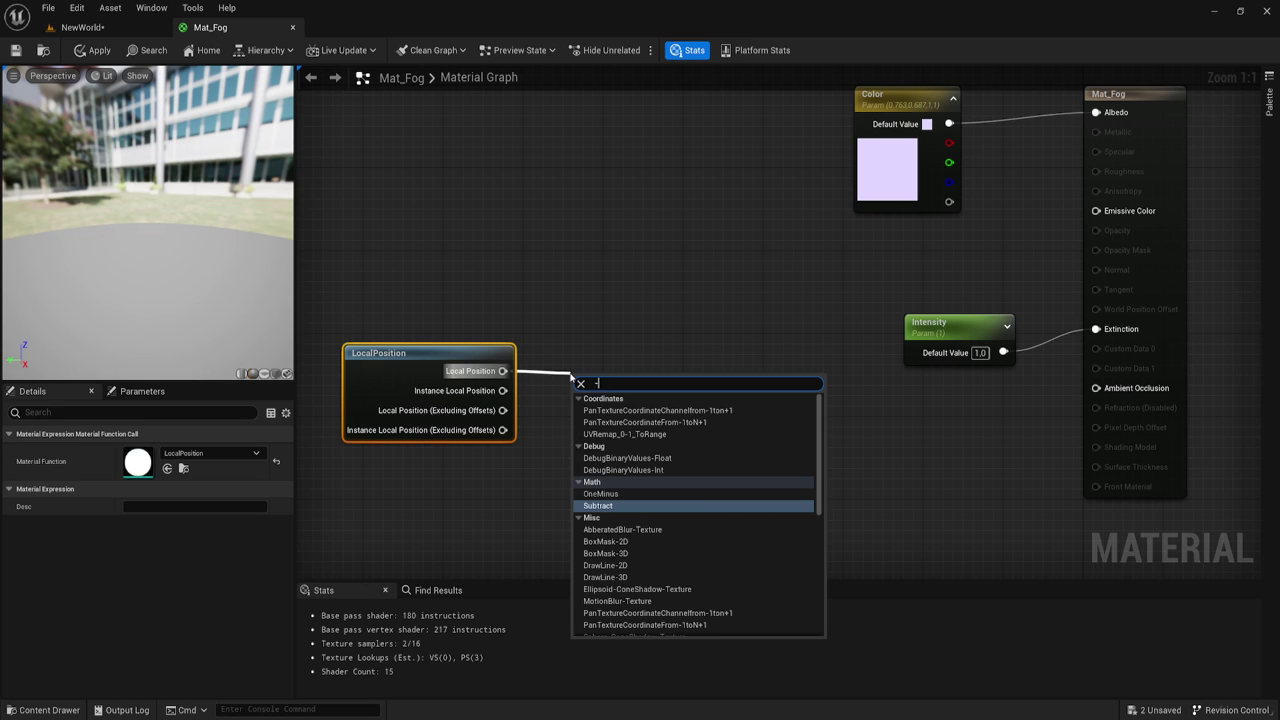
{"action": "left_click", "coordinate": [603, 505]}
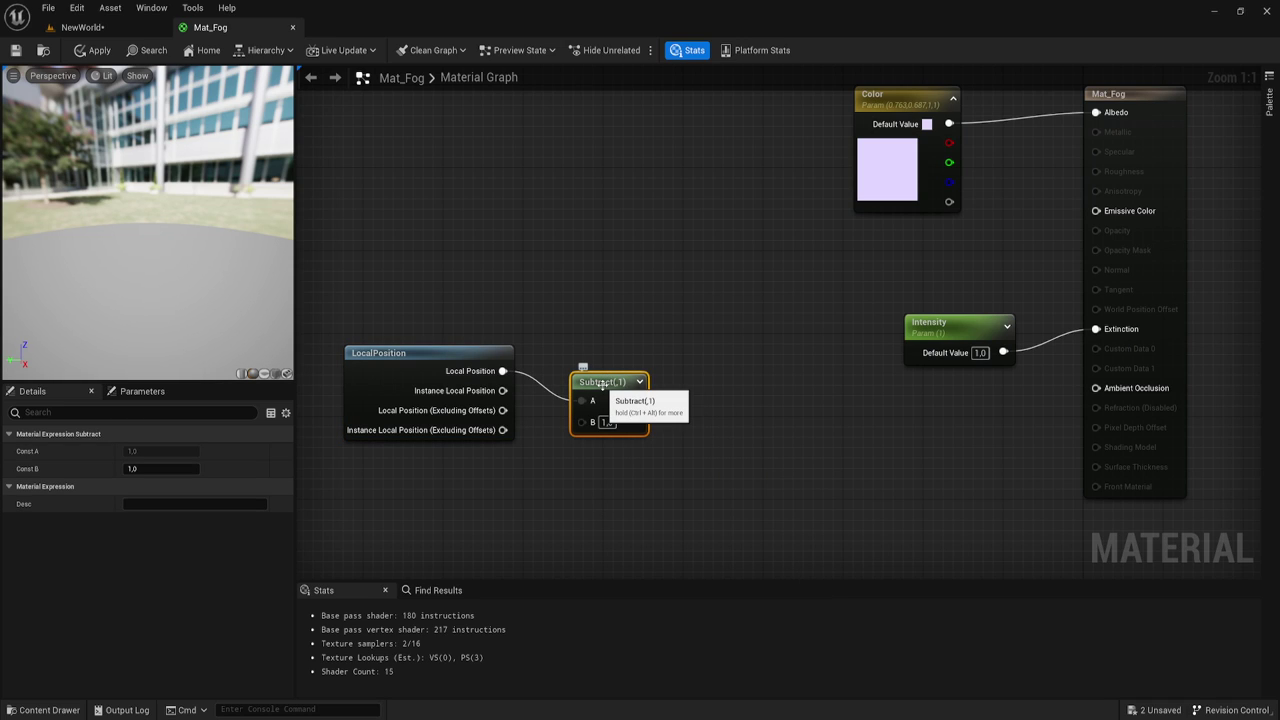
- Add an ObjectLocalBounds node below Subtract, then go back to the NewWorld level
{"action": "right_click", "coordinate": [395, 475]}
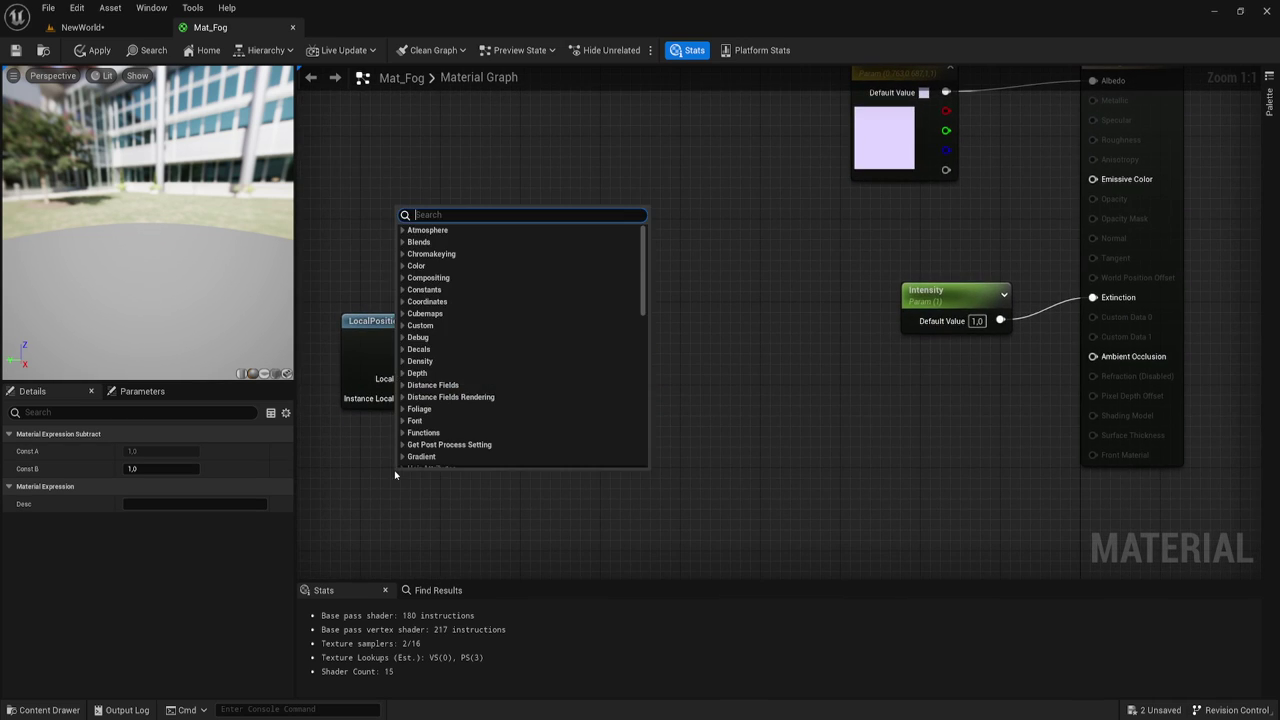
{"action": "type", "text": "o"}
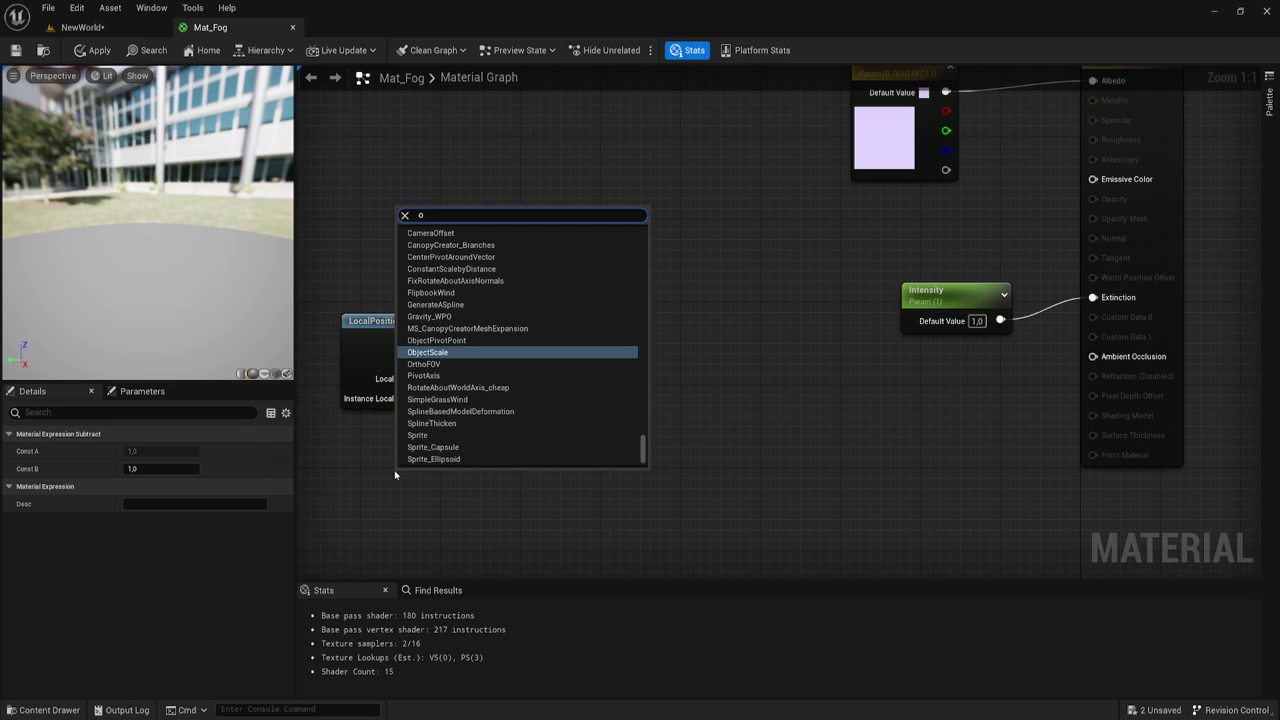
{"action": "type", "text": "bject"}
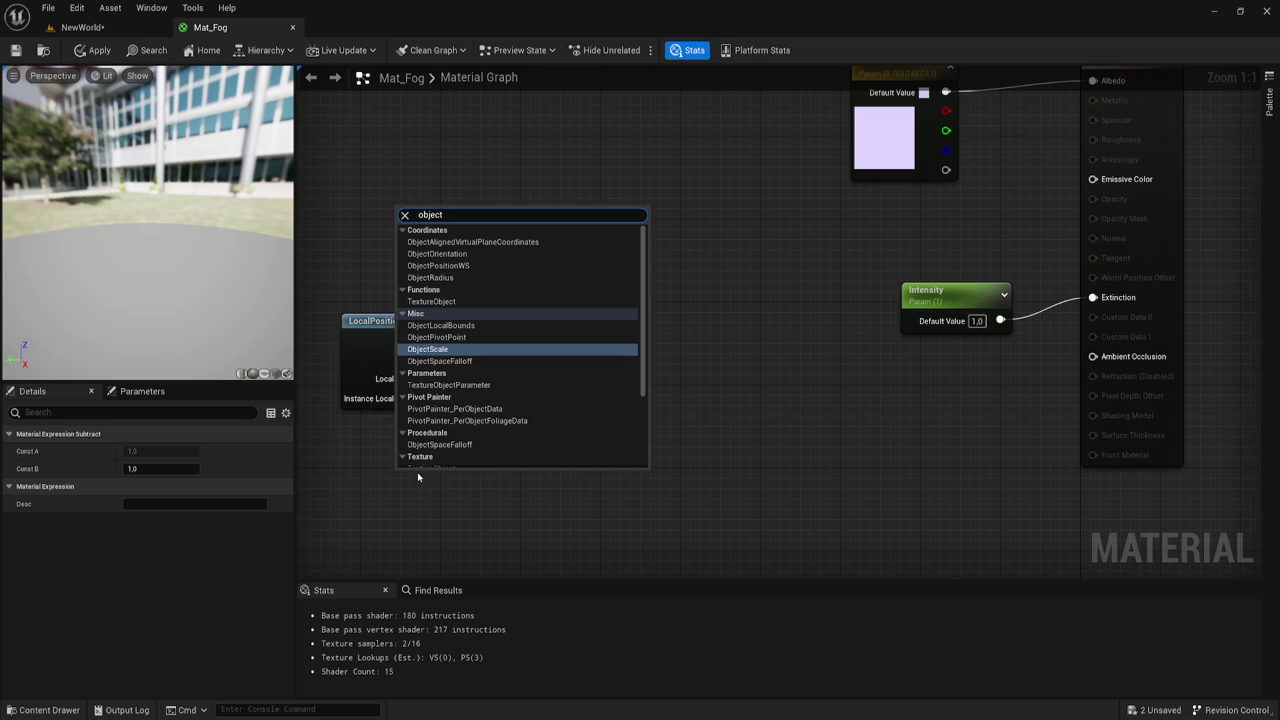
{"action": "left_click", "coordinate": [447, 326]}
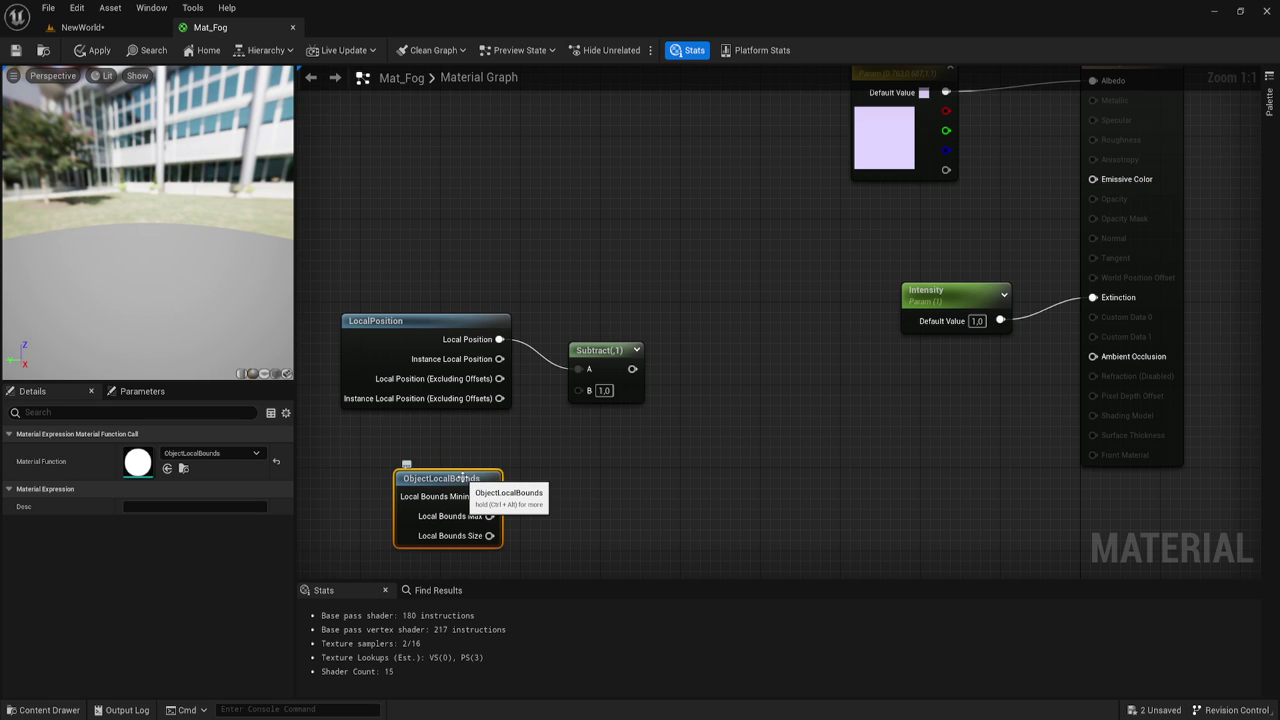
{"action": "left_click", "coordinate": [82, 27]}
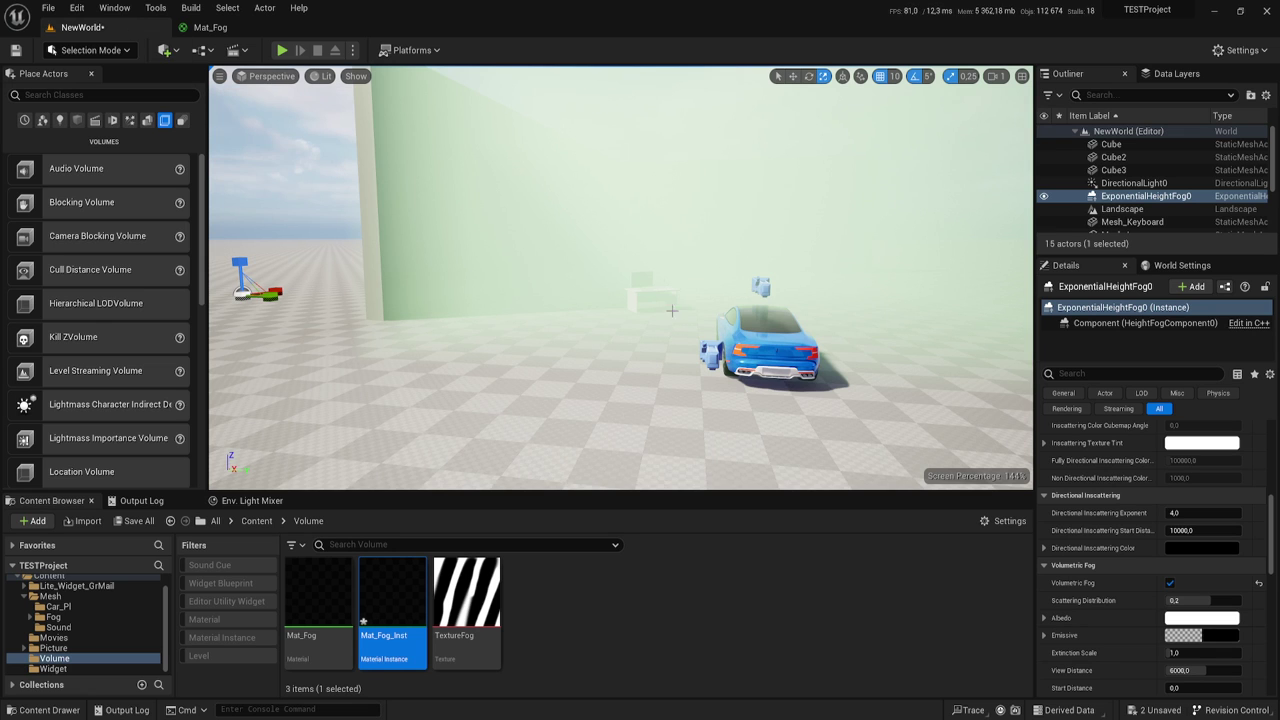
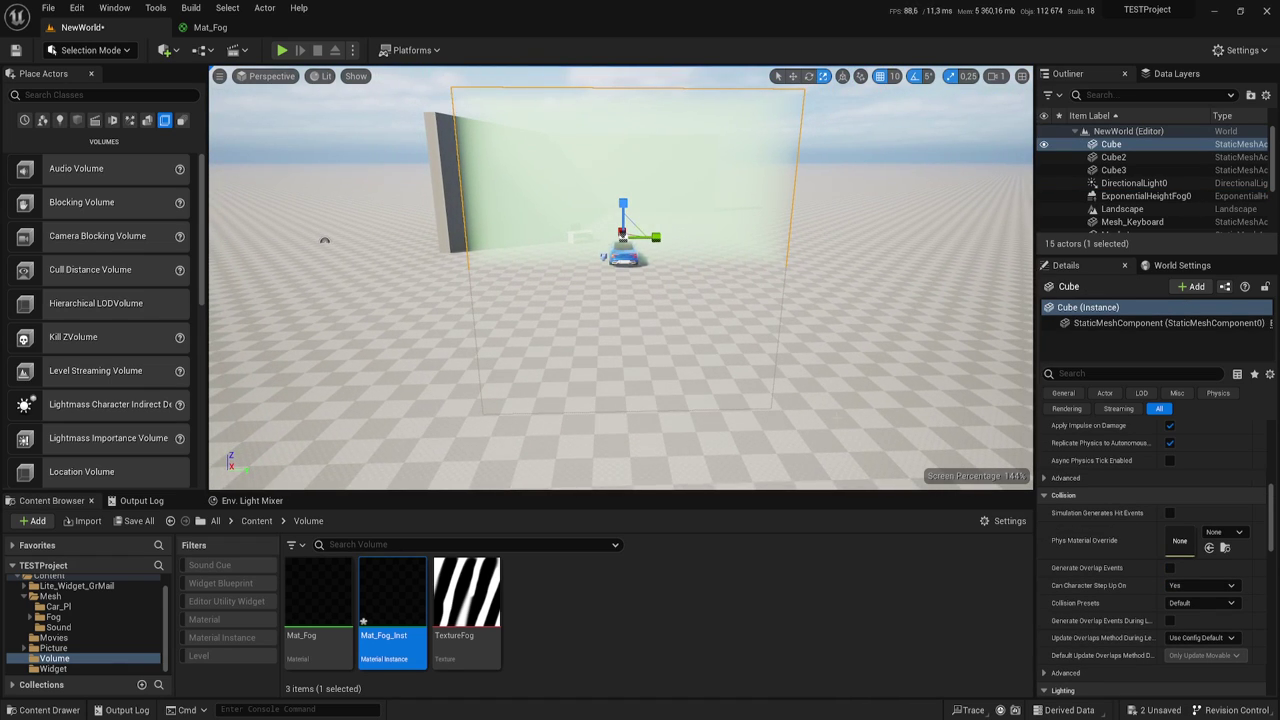
- Fly the camera around the fog volume and car, then bring up the Mat_Fog material graph
{"action": "scroll", "coordinate": [324, 240], "scroll_direction": "up", "scroll_amount": 5}
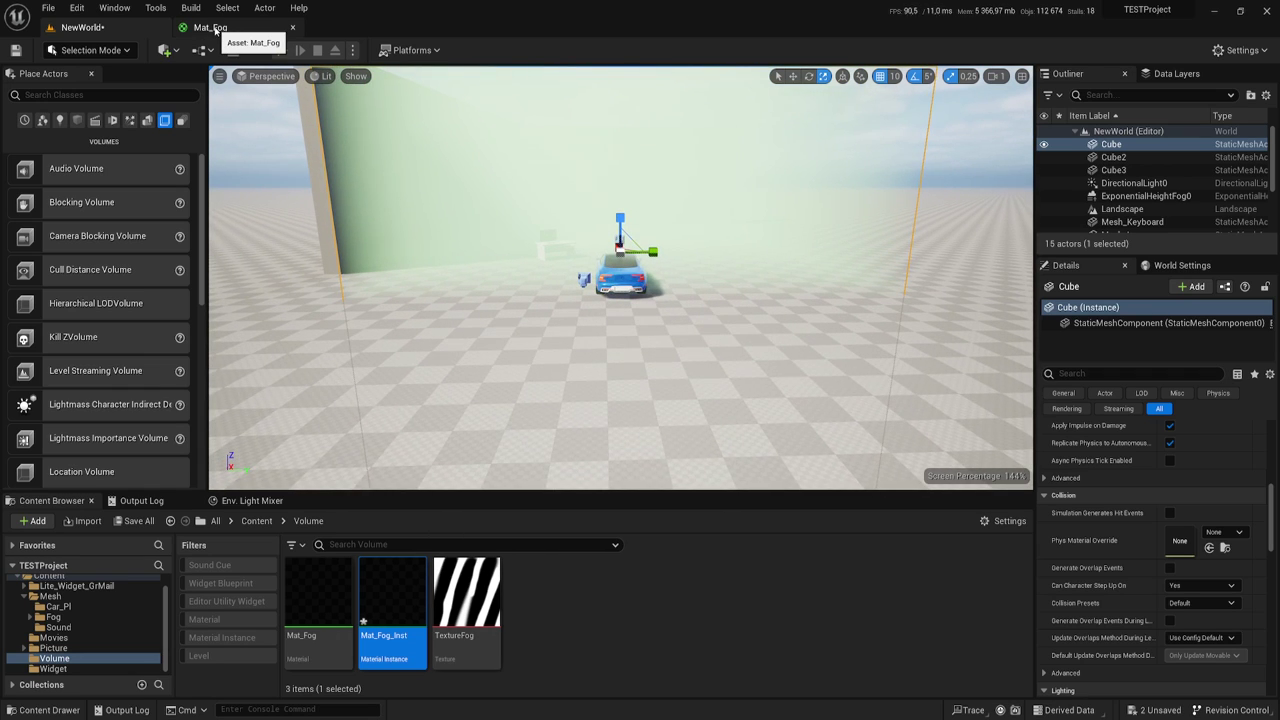
{"action": "left_click_drag", "start_coordinate": [514, 209], "coordinate": [415, 268]}
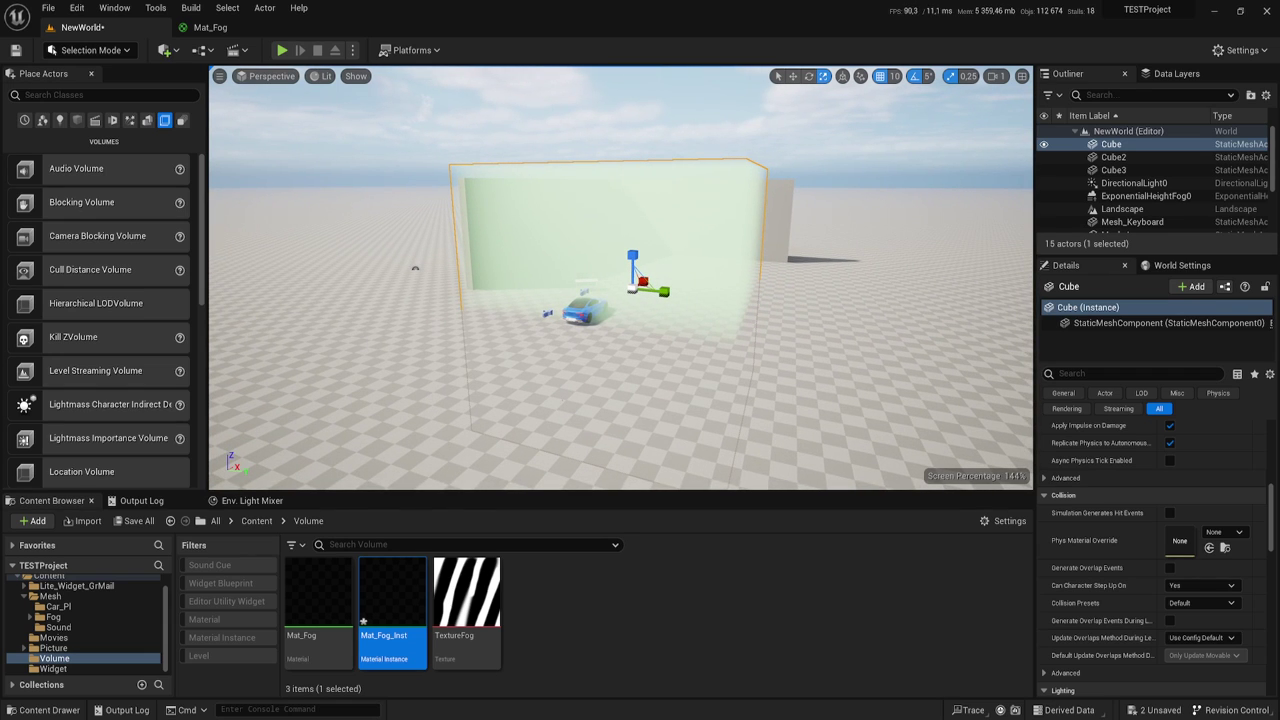
{"action": "left_click_drag", "start_coordinate": [415, 268], "coordinate": [632, 257]}
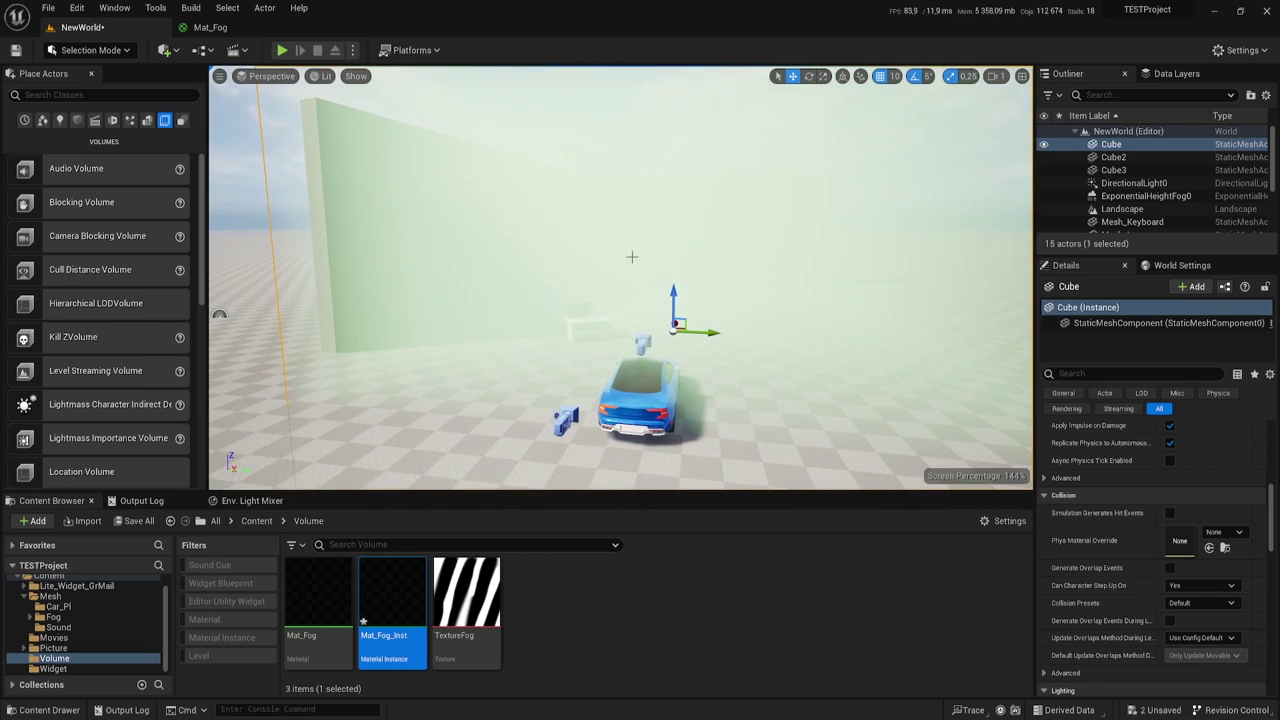
{"action": "left_click", "coordinate": [215, 28]}
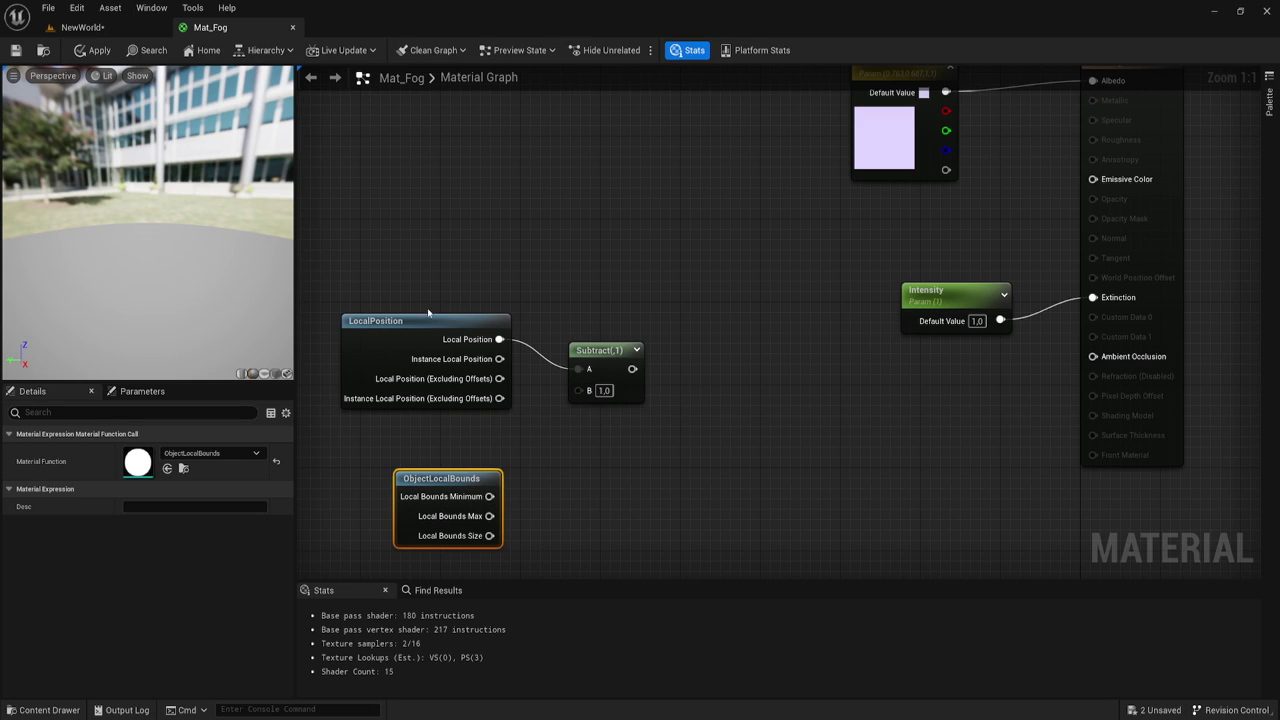
- Wire Local Bounds Minimum into Subtract's B input and move ObjectLocalBounds beside LocalPosition
{"action": "left_click_drag", "start_coordinate": [572, 390], "coordinate": [489, 496]}
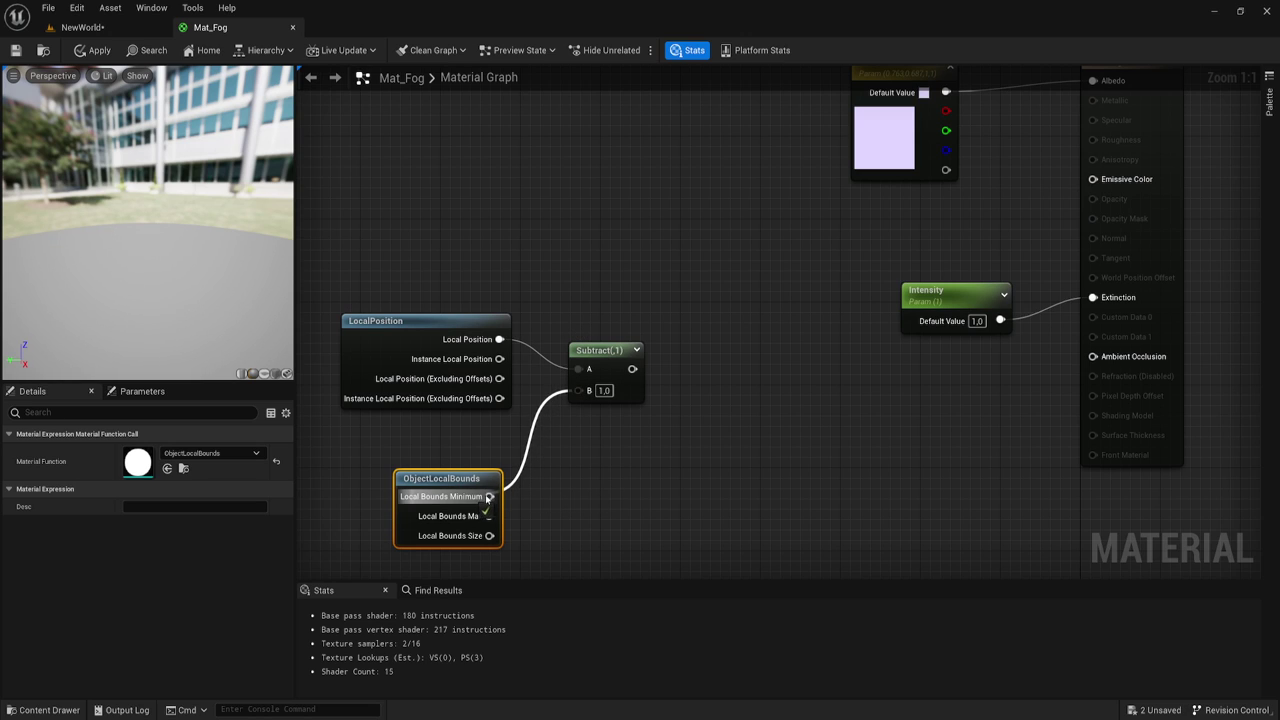
{"action": "right_click_drag", "start_coordinate": [624, 536], "coordinate": [602, 496]}
{"action": "left_click_drag", "start_coordinate": [427, 443], "coordinate": [431, 399]}
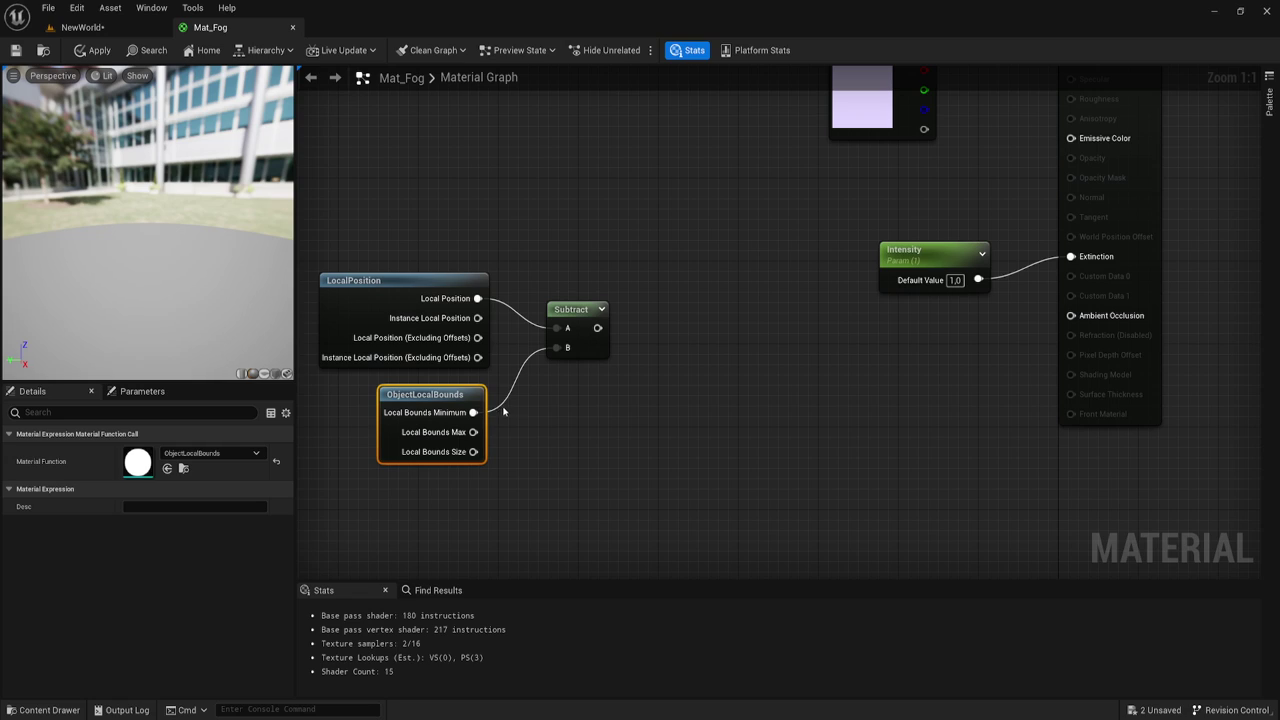
- Add a Divide node after Subtract and connect Local Bounds Size to its B input
{"action": "left_click_drag", "start_coordinate": [598, 327], "coordinate": [643, 323]}
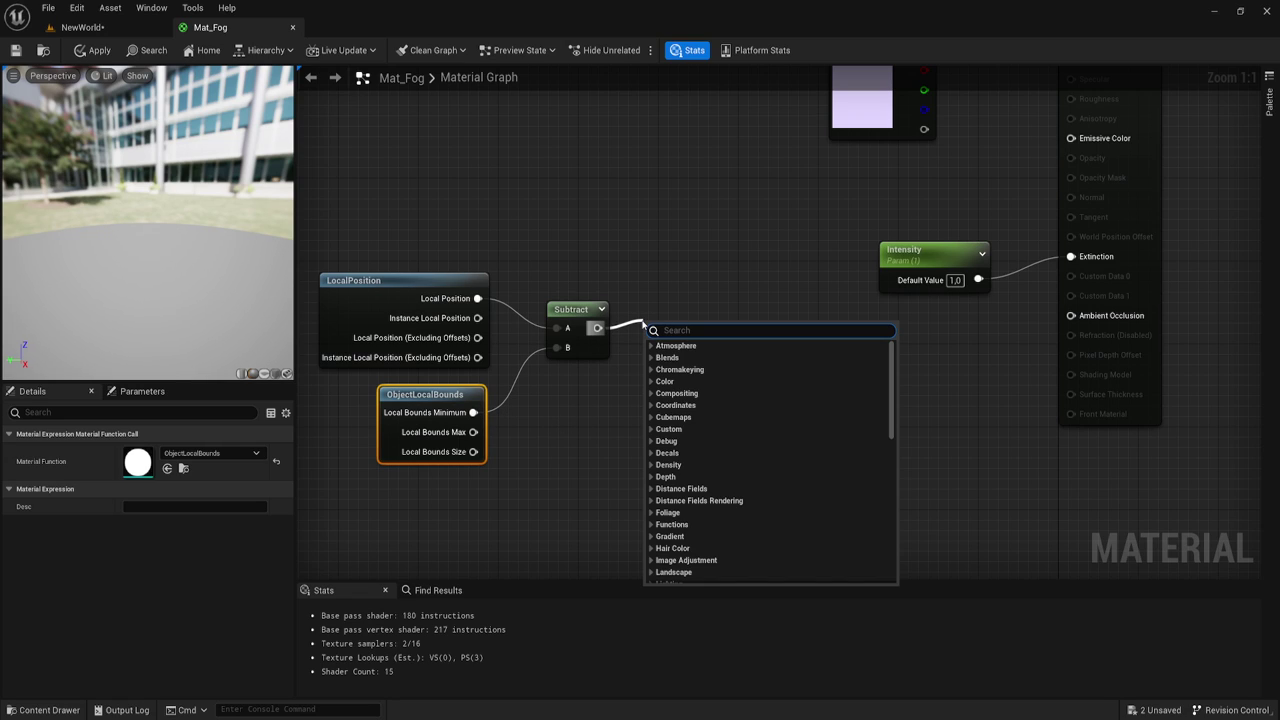
{"action": "type", "text": "*"}
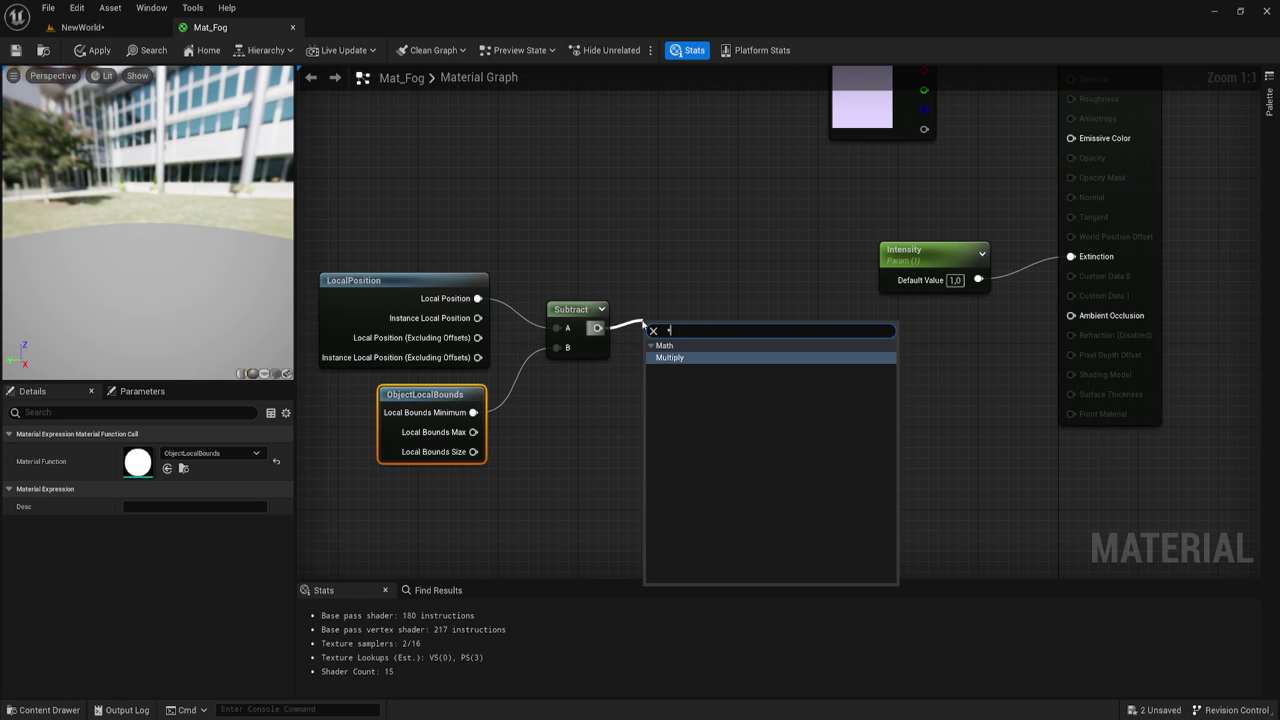
{"action": "key", "text": "BackSpace"}
{"action": "type", "text": "/"}
{"action": "left_click", "coordinate": [674, 361]}
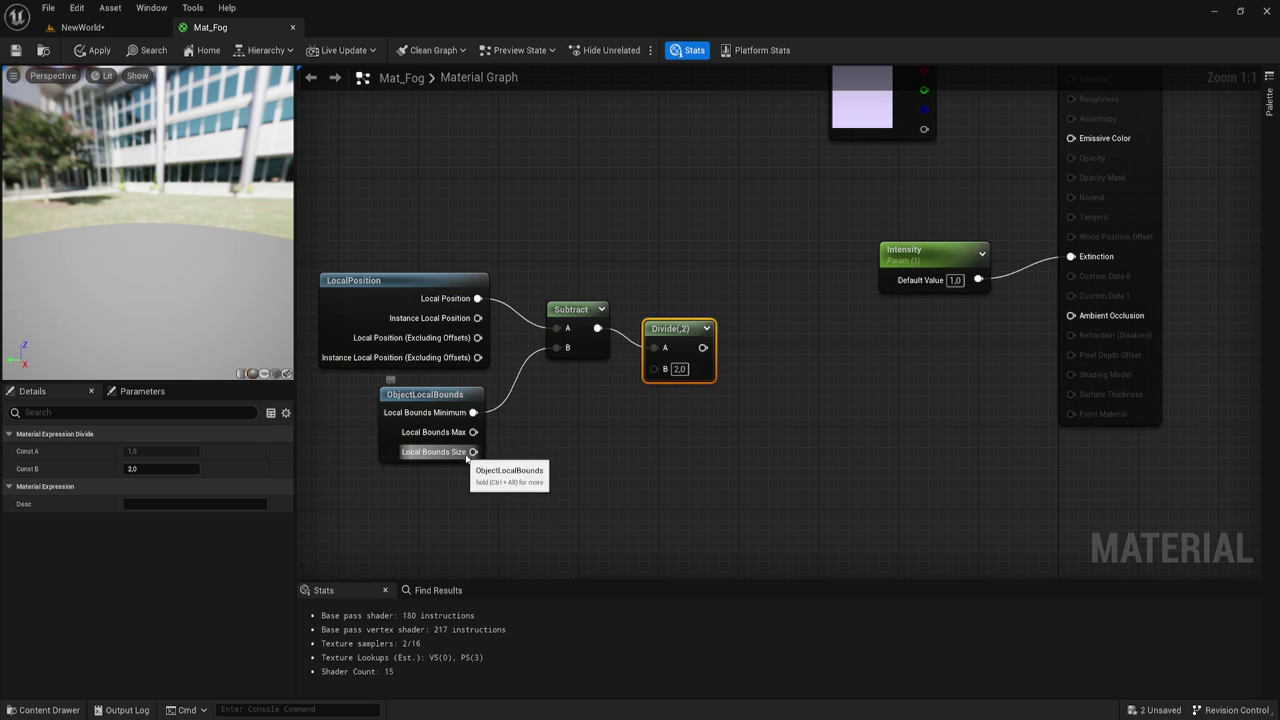
{"action": "left_click_drag", "start_coordinate": [473, 452], "coordinate": [654, 369]}
{"action": "right_click_drag", "start_coordinate": [785, 410], "coordinate": [611, 476]}
- Select the four position-normalizing nodes and place a new Multiply node
{"action": "left_click_drag", "start_coordinate": [490, 488], "coordinate": [738, 286]}
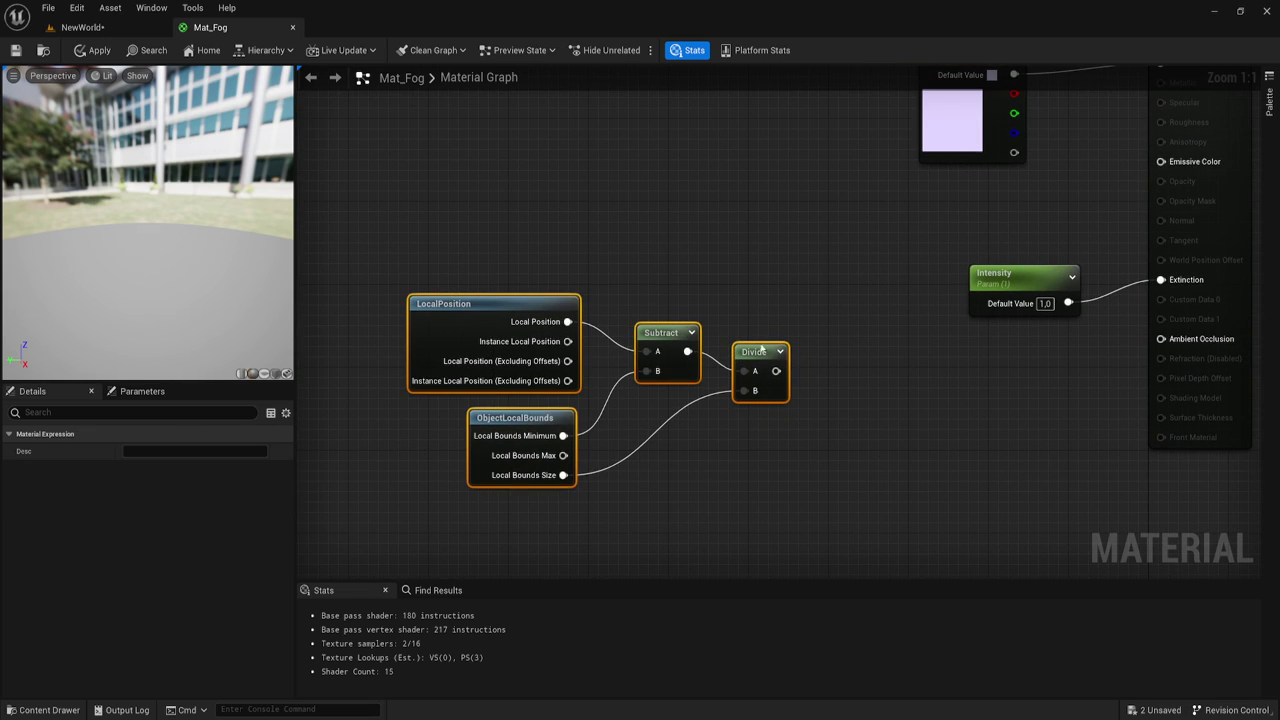
{"action": "right_click_drag", "start_coordinate": [756, 378], "coordinate": [666, 396]}
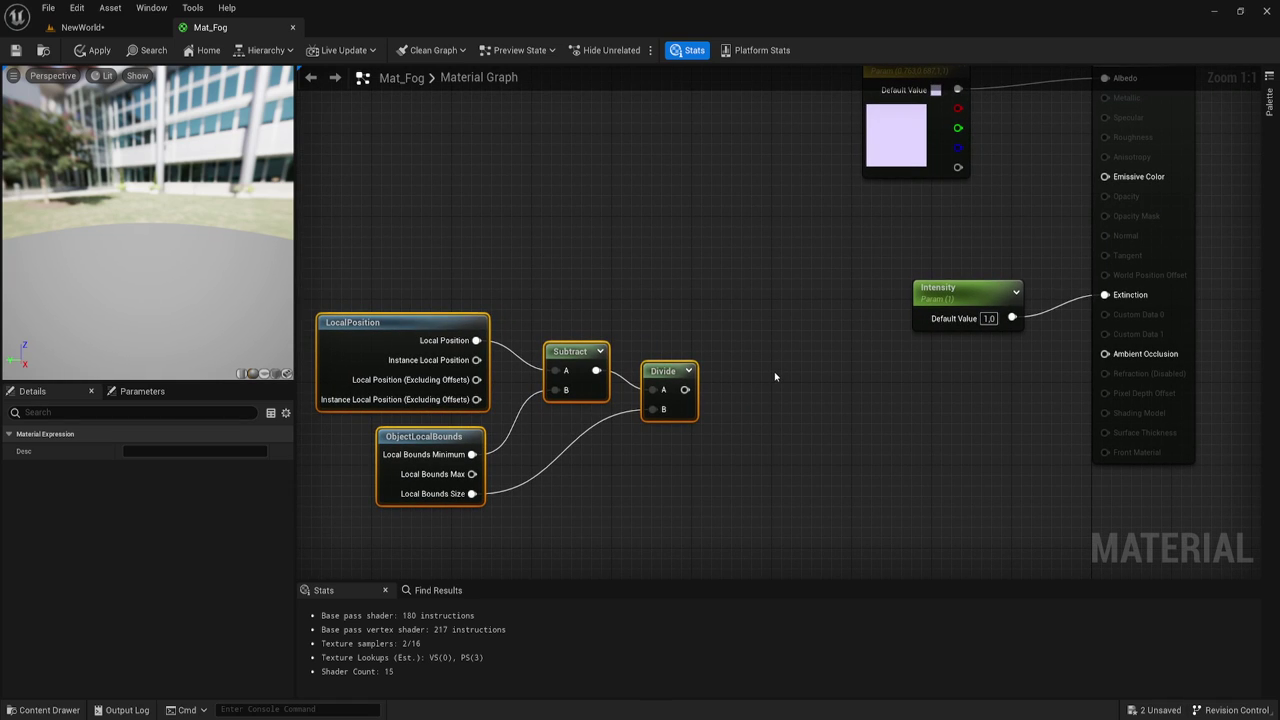
{"action": "left_click", "coordinate": [775, 377]}
- Feed Divide into Multiply A and add a FogDensity parameter duplicated from Intensity for Multiply B
{"action": "left_click_drag", "start_coordinate": [786, 397], "coordinate": [685, 389]}
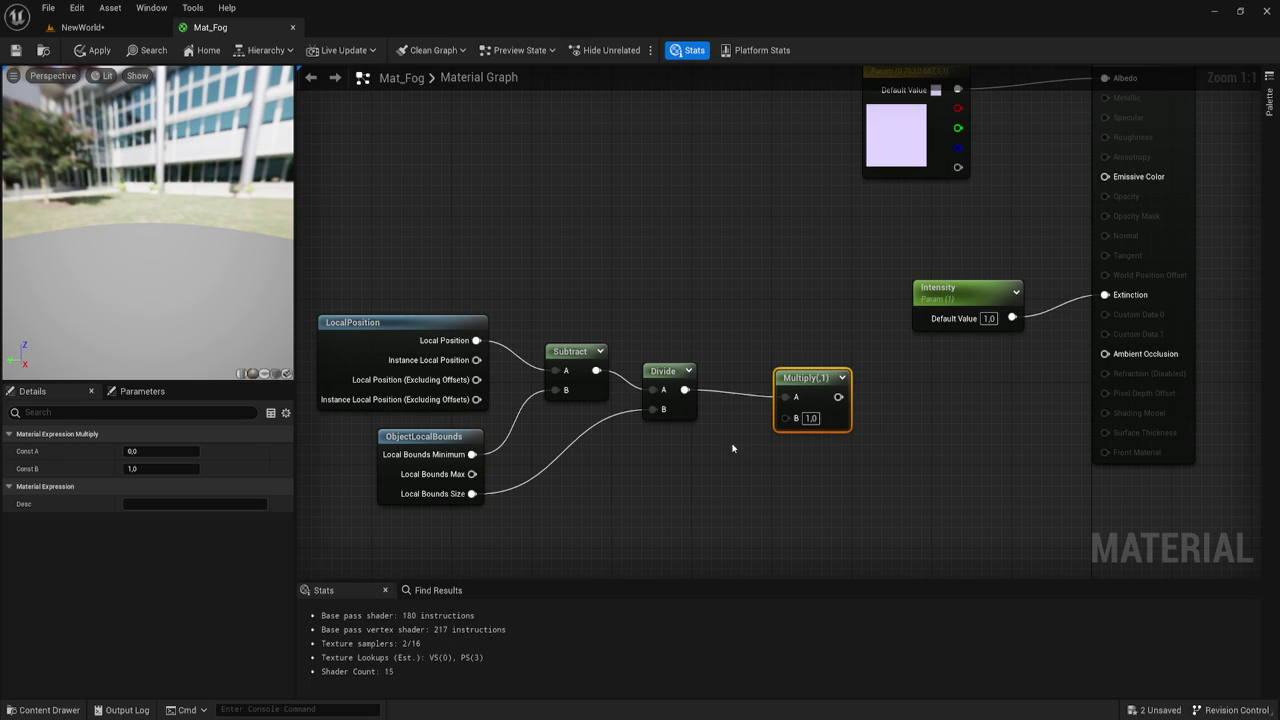
{"action": "left_click_drag", "start_coordinate": [803, 378], "coordinate": [791, 402]}
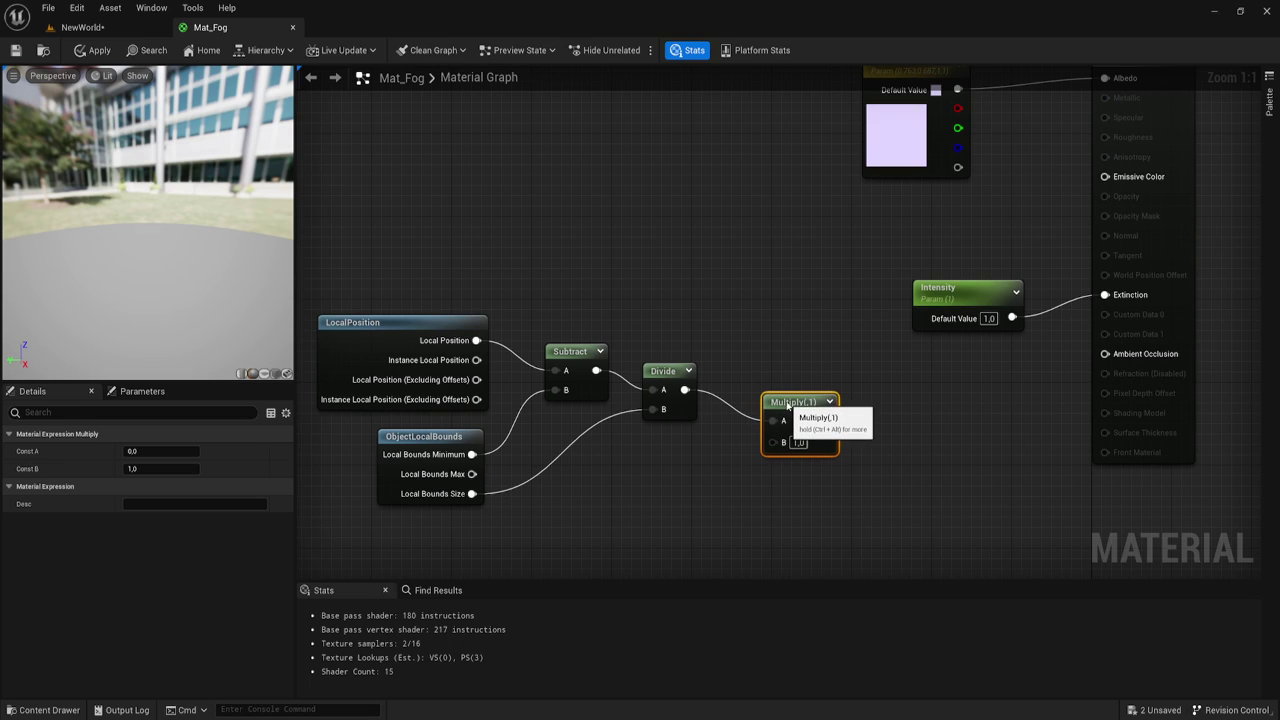
{"action": "left_click_drag", "start_coordinate": [936, 212], "coordinate": [989, 364]}
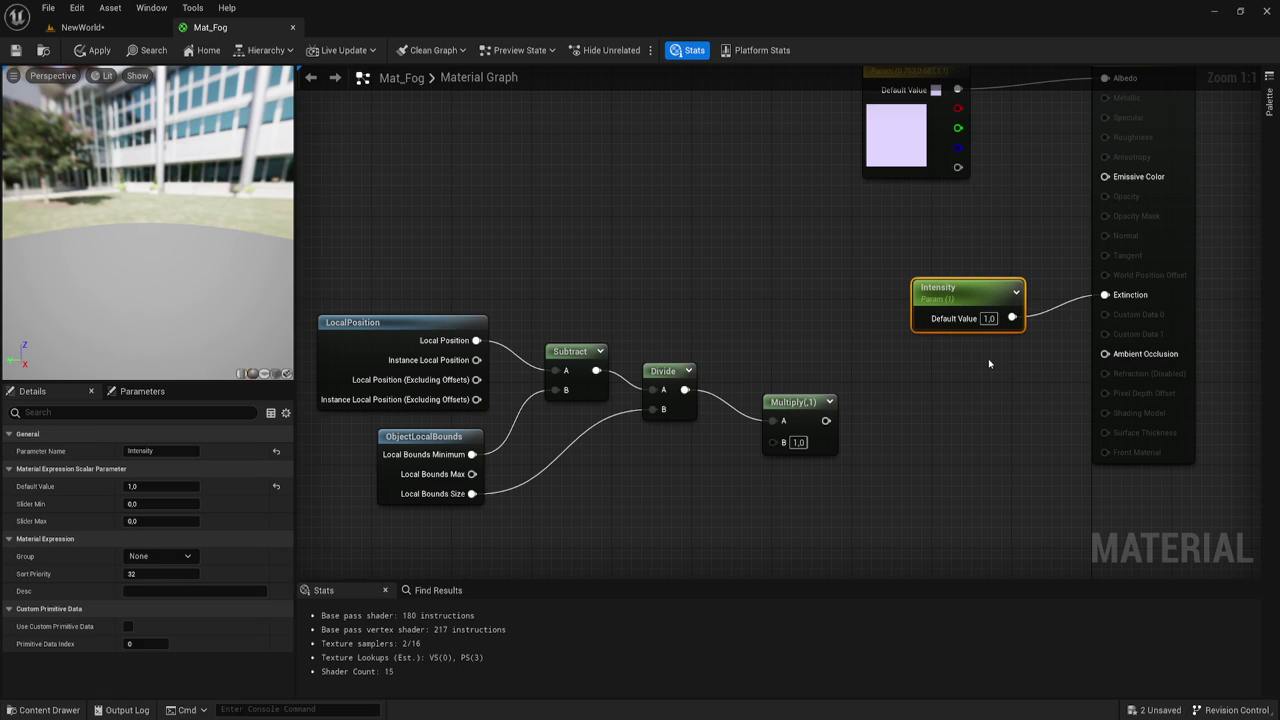
{"action": "key", "text": "ctrl+d"}
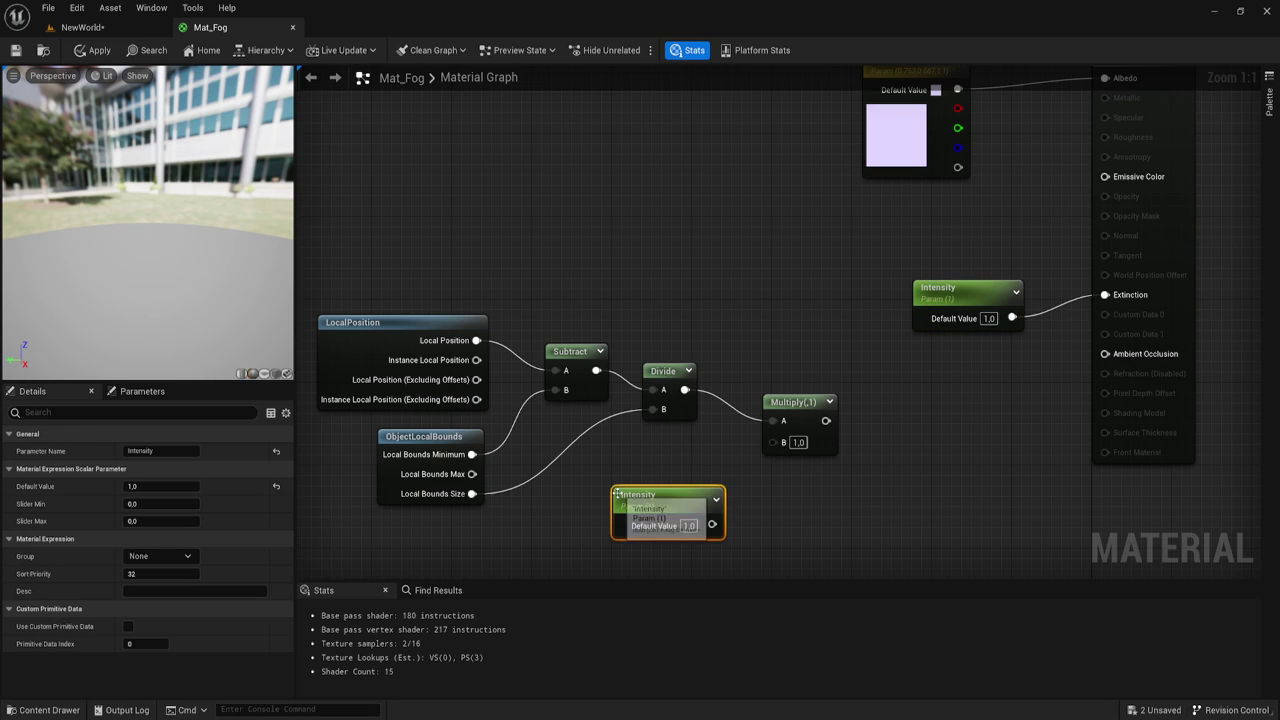
{"action": "mouse_move", "coordinate": [697, 507]}
{"action": "left_mouse_down"}
{"action": "mouse_move", "coordinate": [705, 481]}
{"action": "mouse_move", "coordinate": [773, 441]}
{"action": "left_mouse_up"}
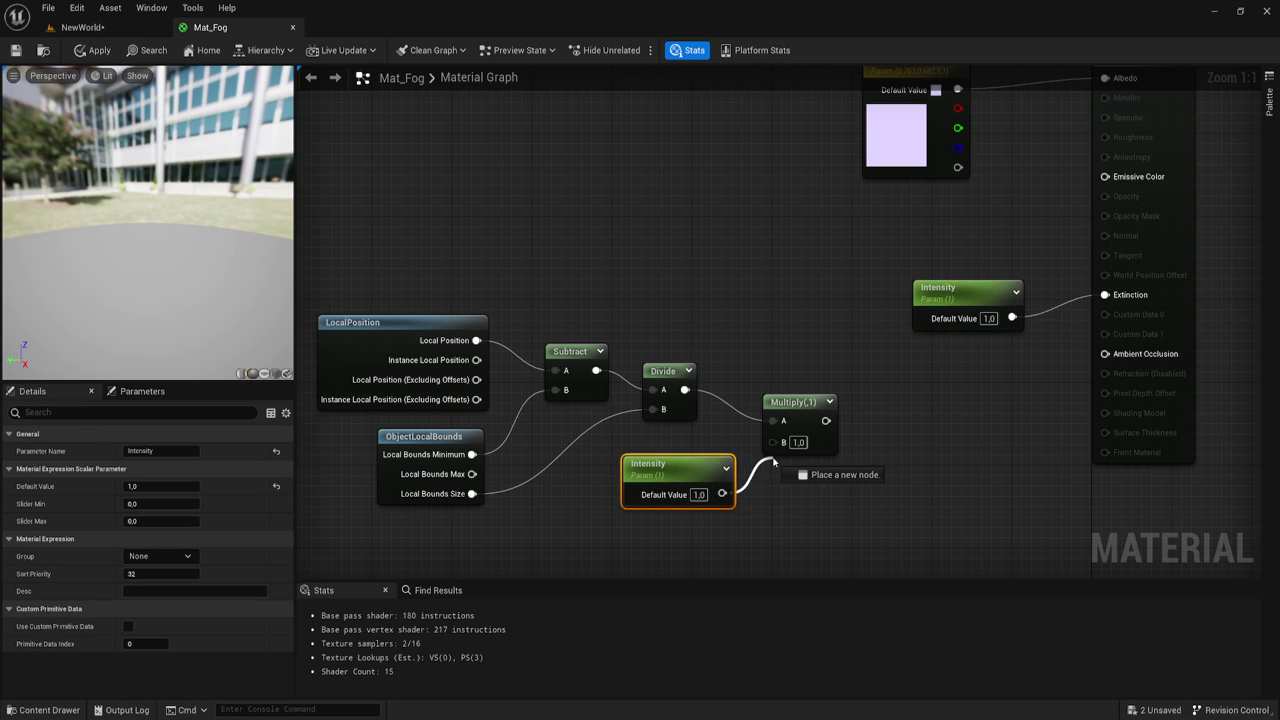
{"action": "double_click", "coordinate": [667, 462]}
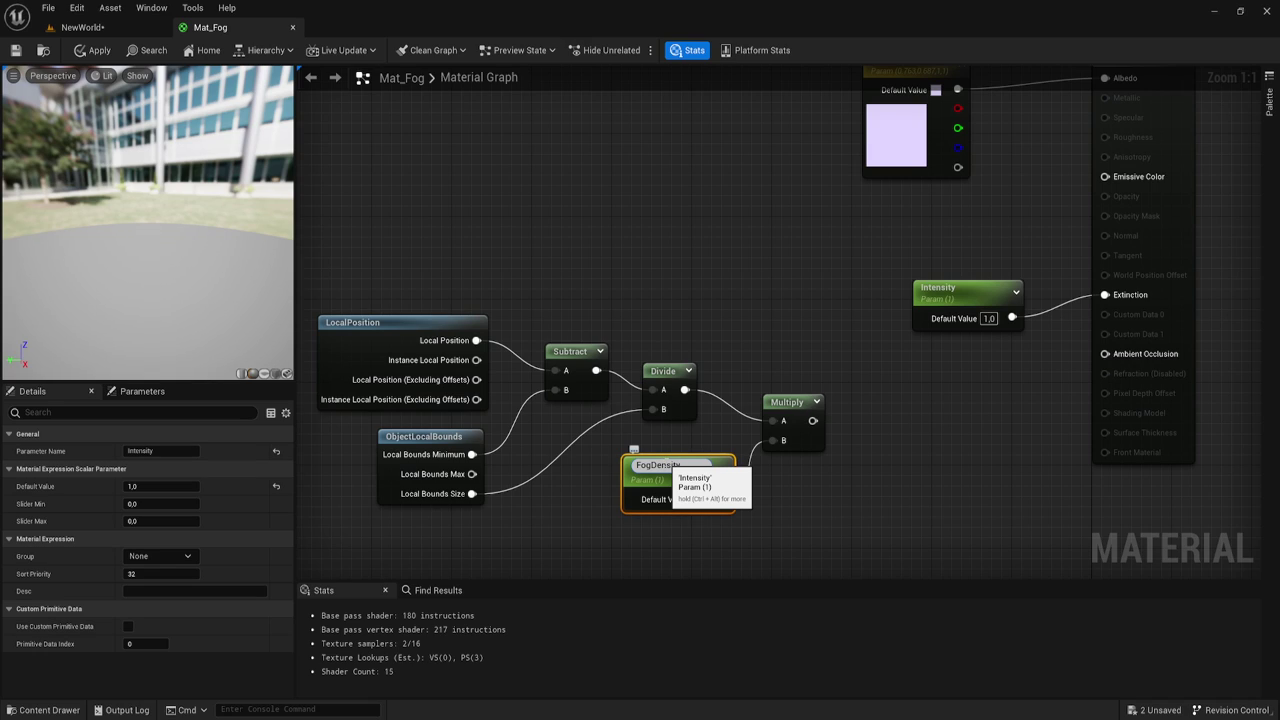
{"action": "key", "text": "Return"}
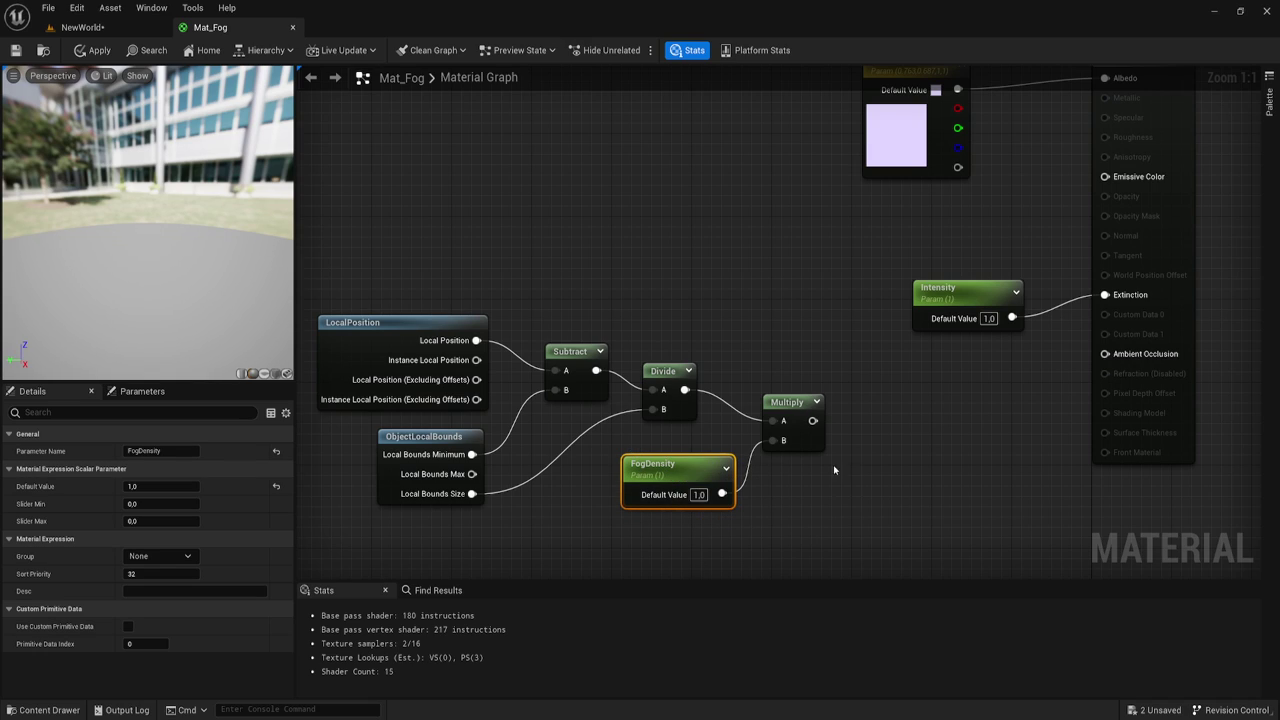
{"action": "right_click_drag", "start_coordinate": [882, 480], "coordinate": [836, 473]}
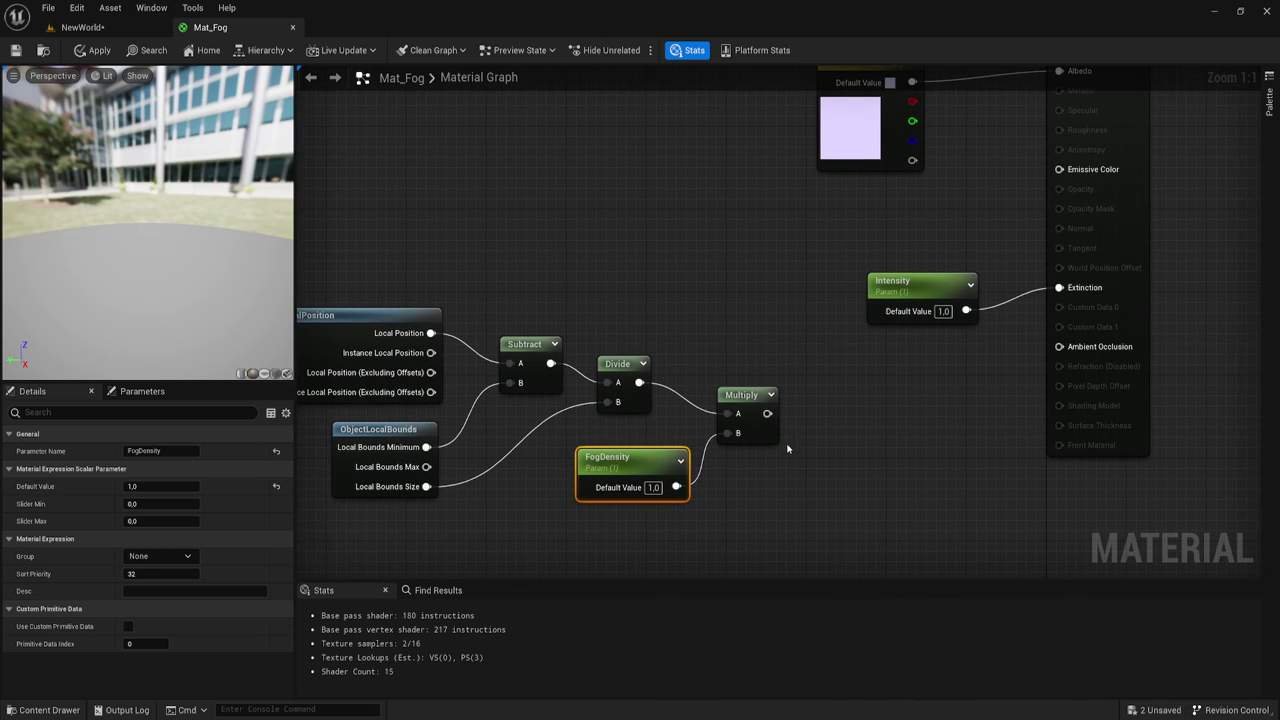
- Add a OneMinus (1-x) node after the Multiply node
{"action": "left_click_drag", "start_coordinate": [767, 413], "coordinate": [813, 410]}
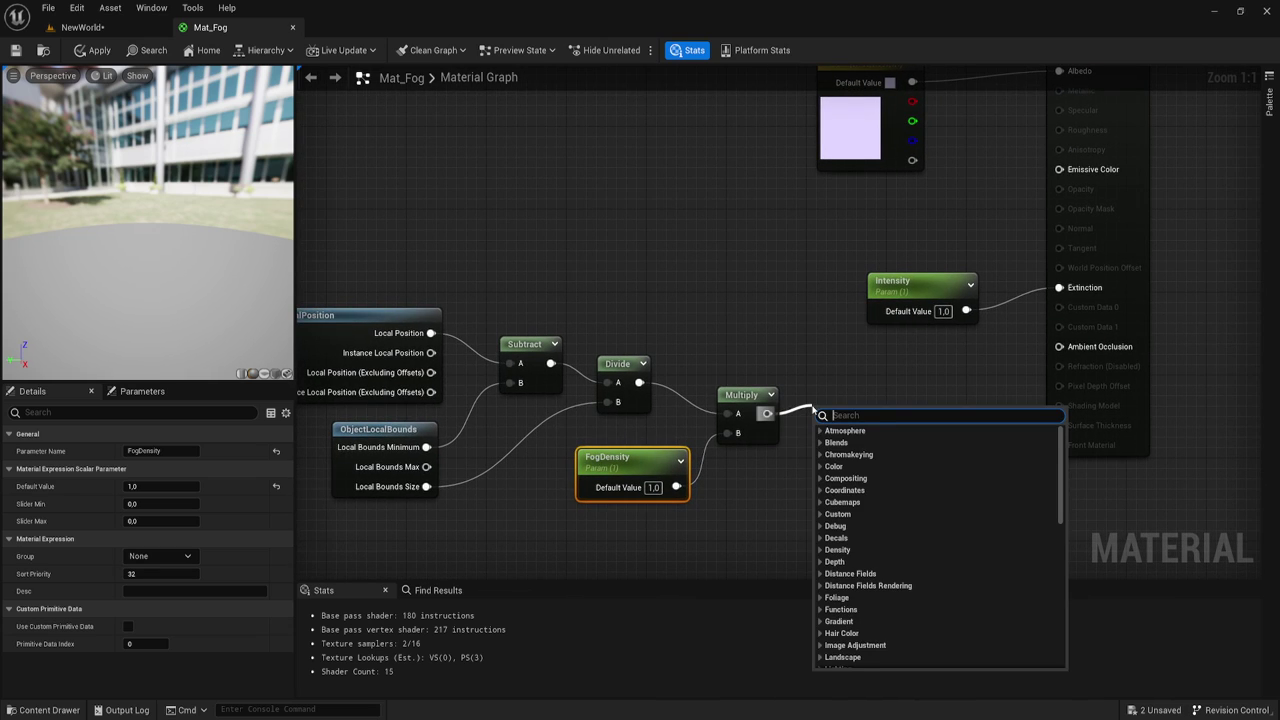
{"action": "type", "text": "onemi"}
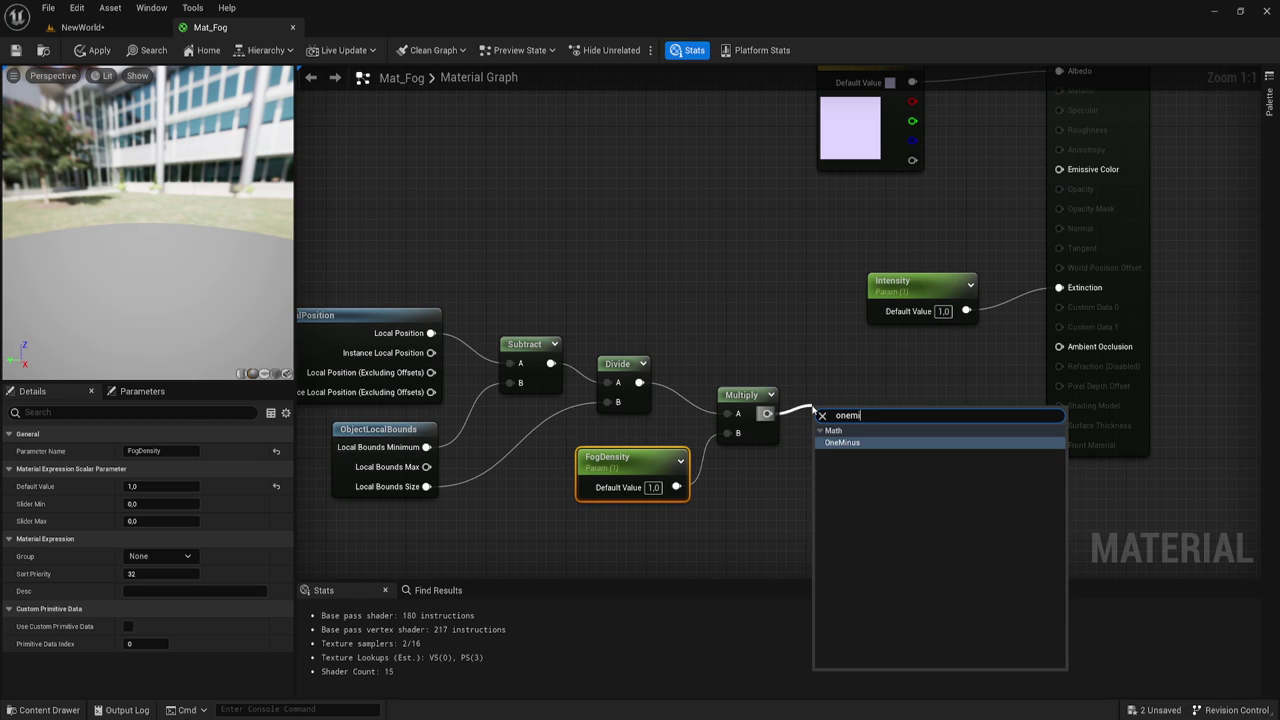
{"action": "key", "text": "Return"}
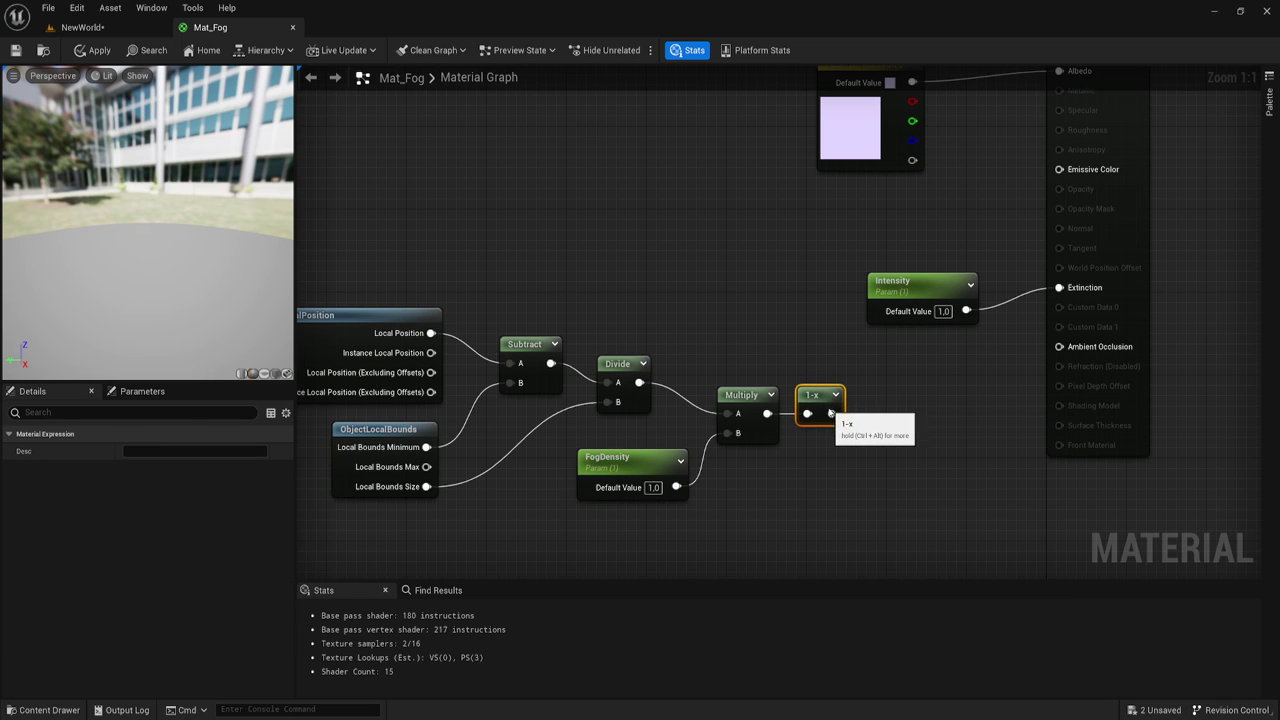
- Group and reposition the FogDensity, Multiply and 1-x nodes, then pull a wire from 1-x
{"action": "right_click_drag", "start_coordinate": [828, 484], "coordinate": [809, 471]}
{"action": "left_click_drag", "start_coordinate": [640, 521], "coordinate": [830, 431]}
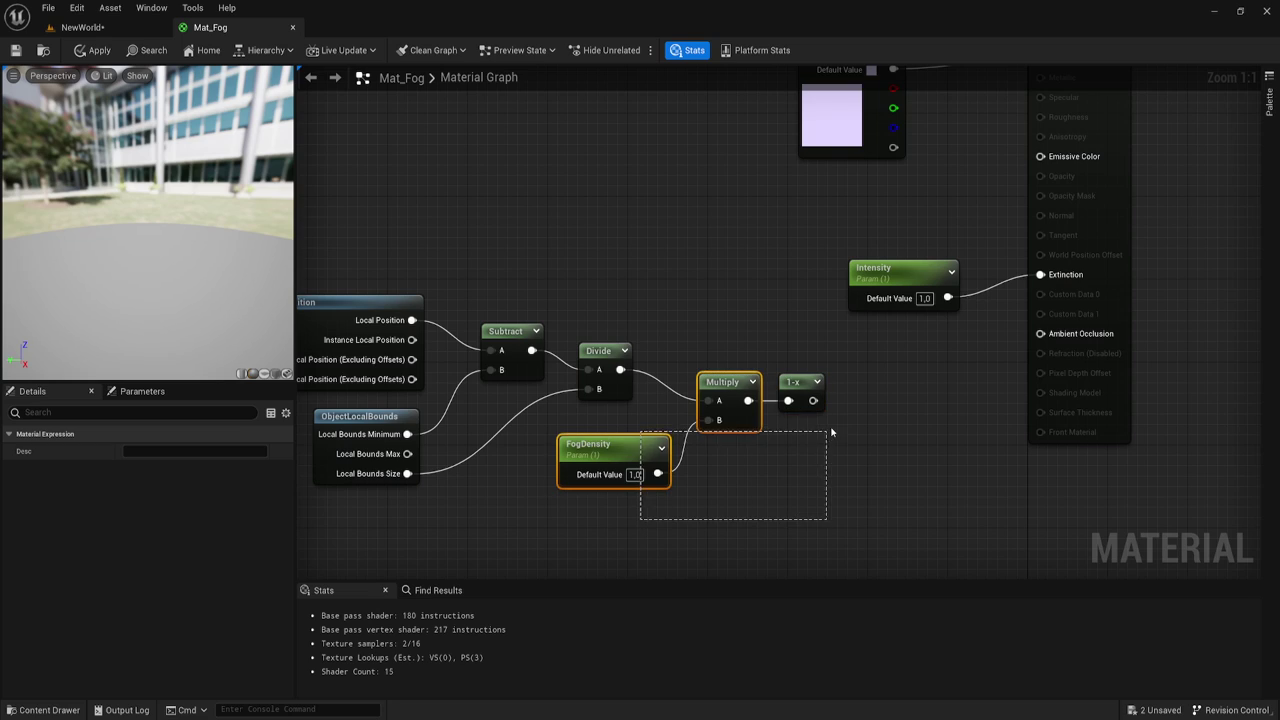
{"action": "left_click", "coordinate": [793, 383], "text": "shift"}
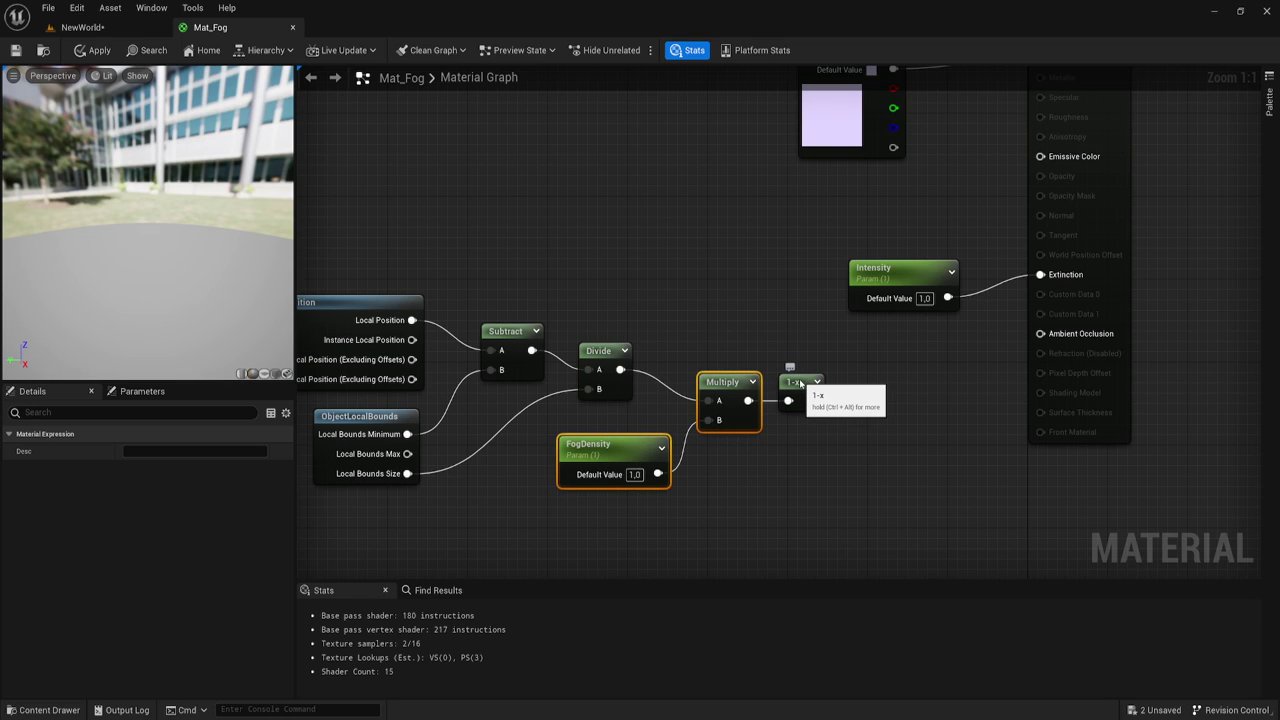
{"action": "mouse_move", "coordinate": [793, 383]}
{"action": "left_mouse_down"}
{"action": "mouse_move", "coordinate": [763, 384]}
{"action": "mouse_move", "coordinate": [777, 454]}
{"action": "left_mouse_up"}
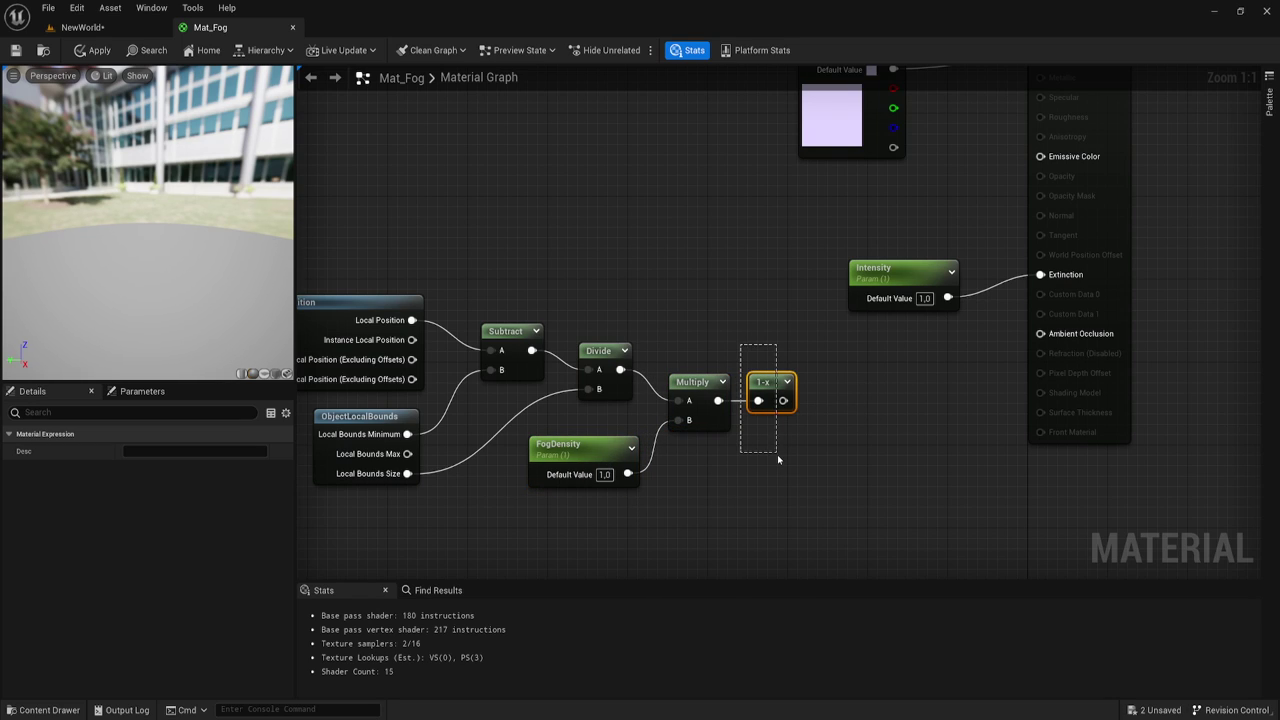
{"action": "right_click_drag", "start_coordinate": [804, 462], "coordinate": [752, 449]}
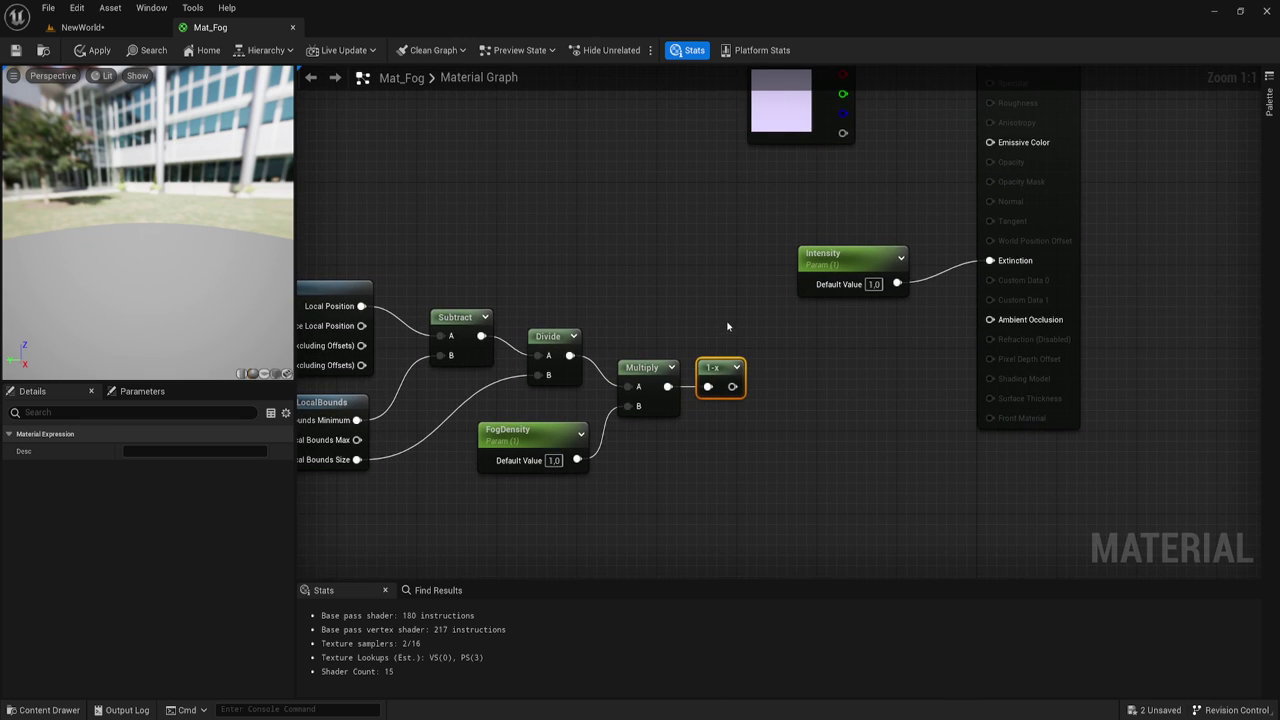
{"action": "right_click_drag", "start_coordinate": [849, 417], "coordinate": [851, 434]}
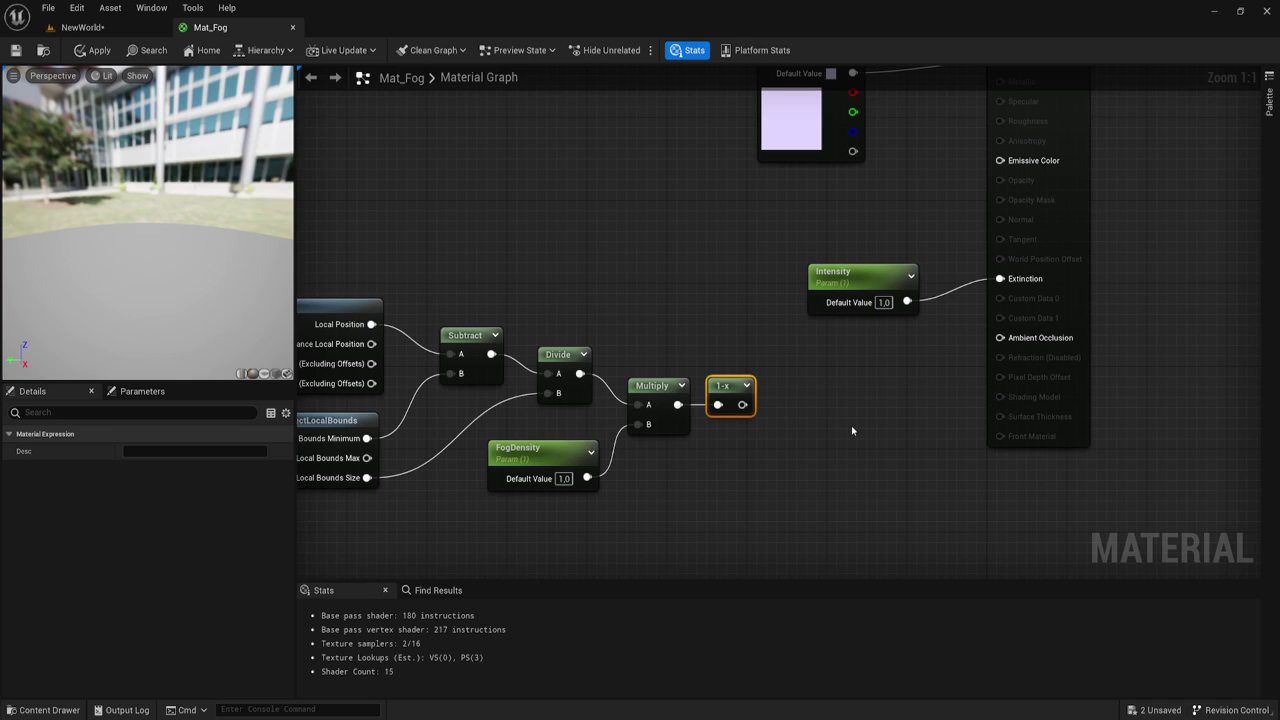
{"action": "right_click_drag", "start_coordinate": [845, 430], "coordinate": [818, 418]}
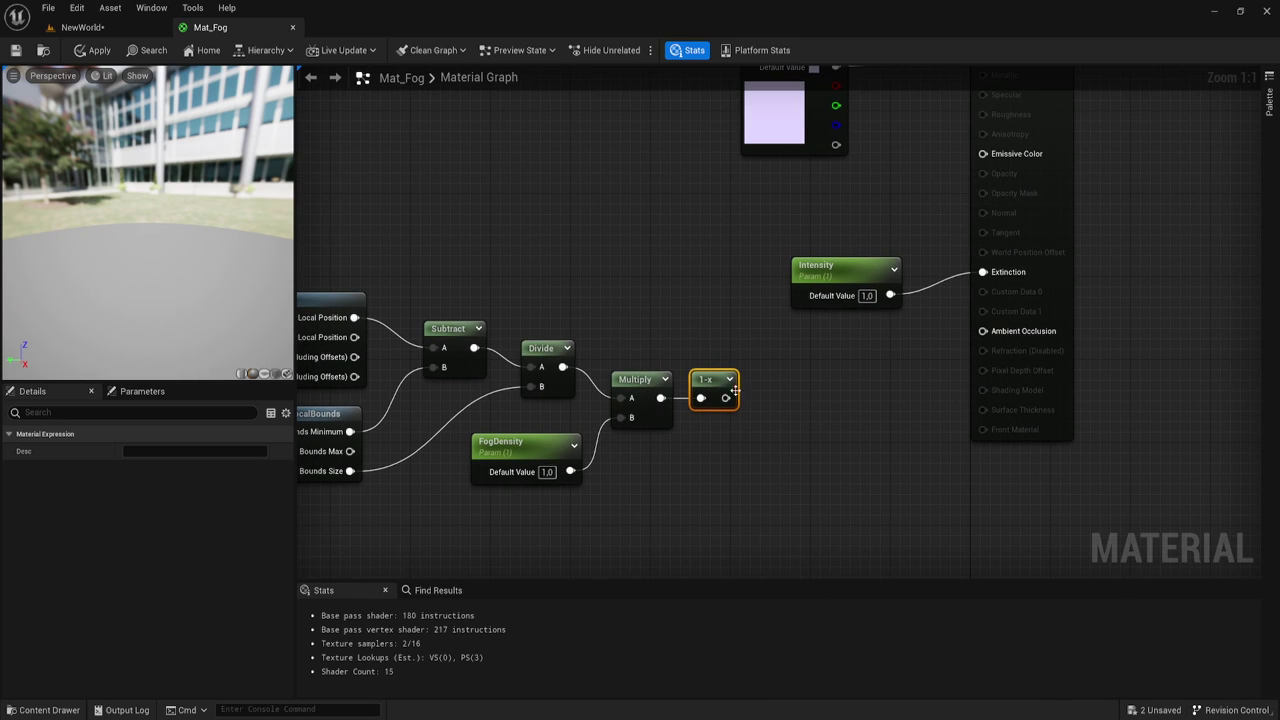
{"action": "left_click_drag", "start_coordinate": [722, 398], "coordinate": [778, 389]}
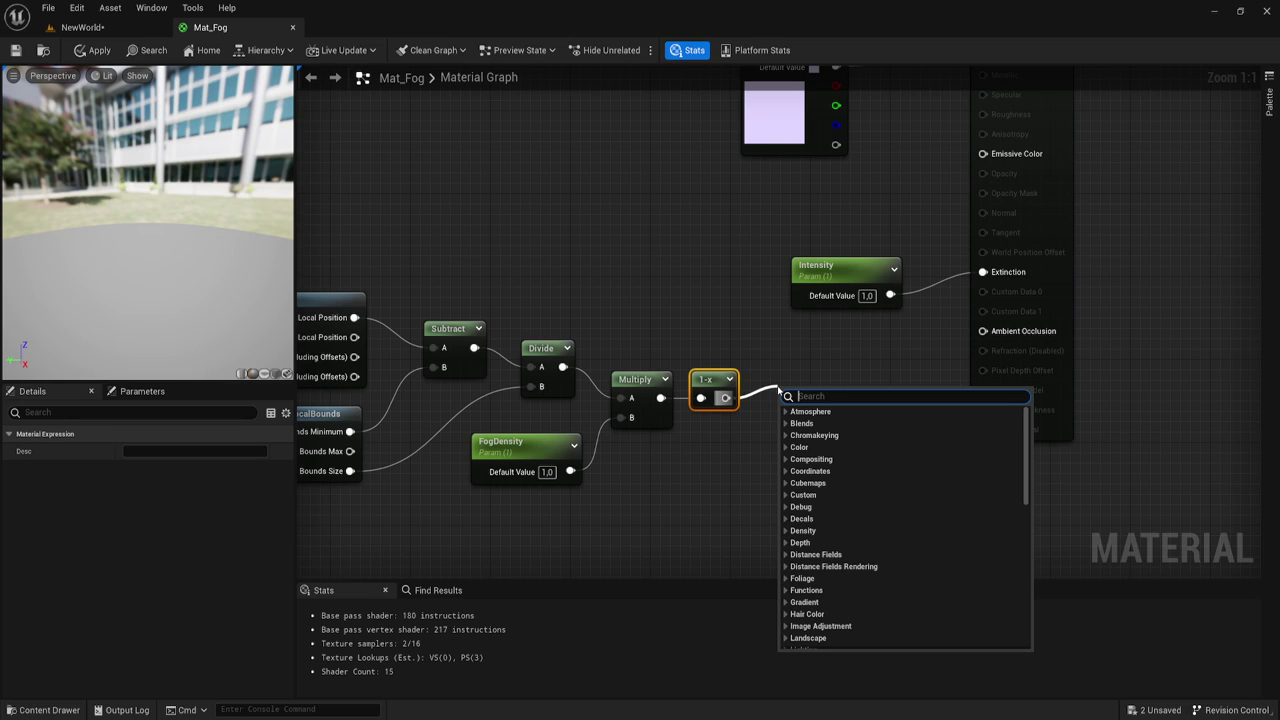
- Divide the 1-x result by 10 with a new Divide node
{"action": "type", "text": "/"}
{"action": "left_click", "coordinate": [795, 424]}
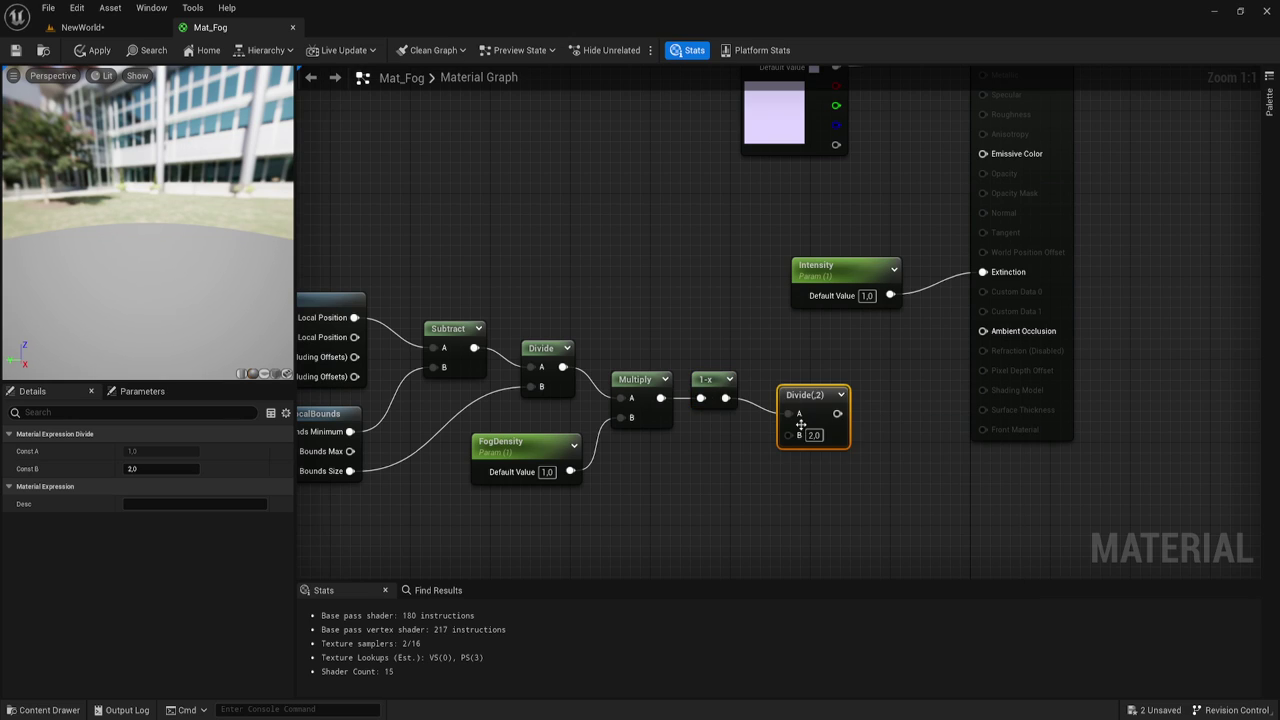
{"action": "left_click", "coordinate": [814, 436]}
{"action": "type", "text": "1"}
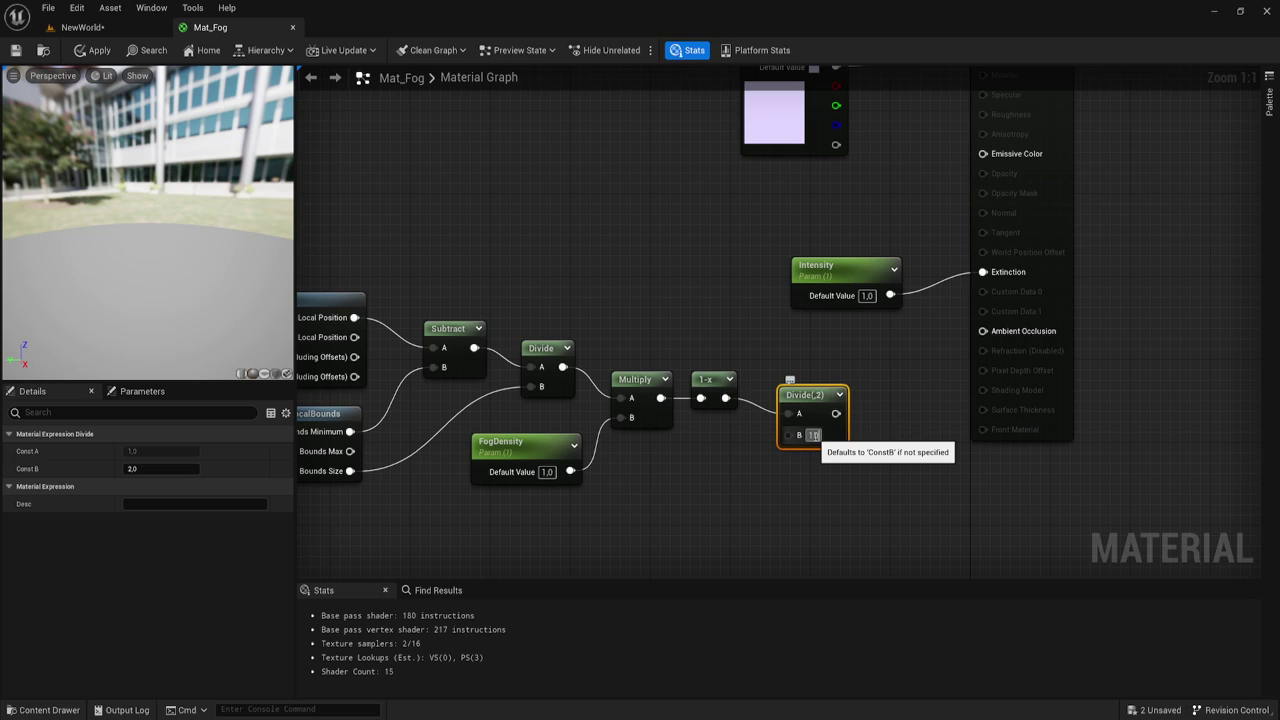
{"action": "type", "text": "0,0"}
{"action": "key", "text": "Return"}
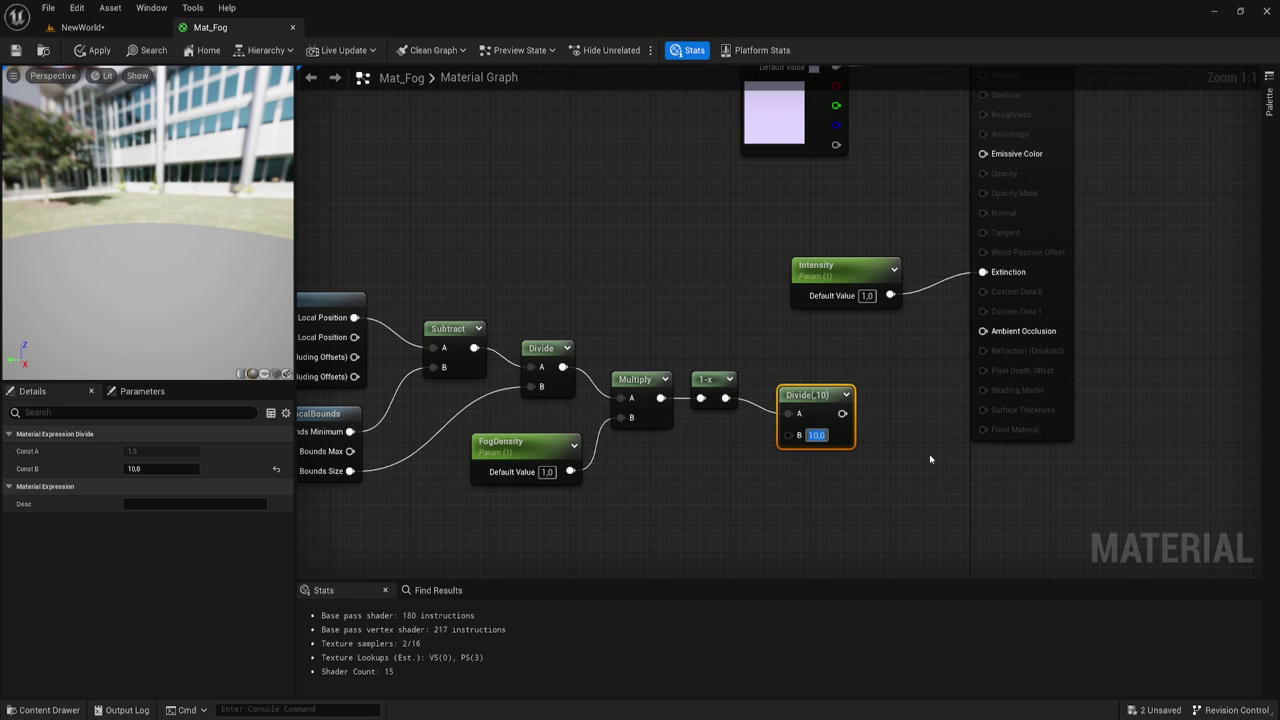
{"action": "right_click_drag", "start_coordinate": [904, 465], "coordinate": [828, 439]}
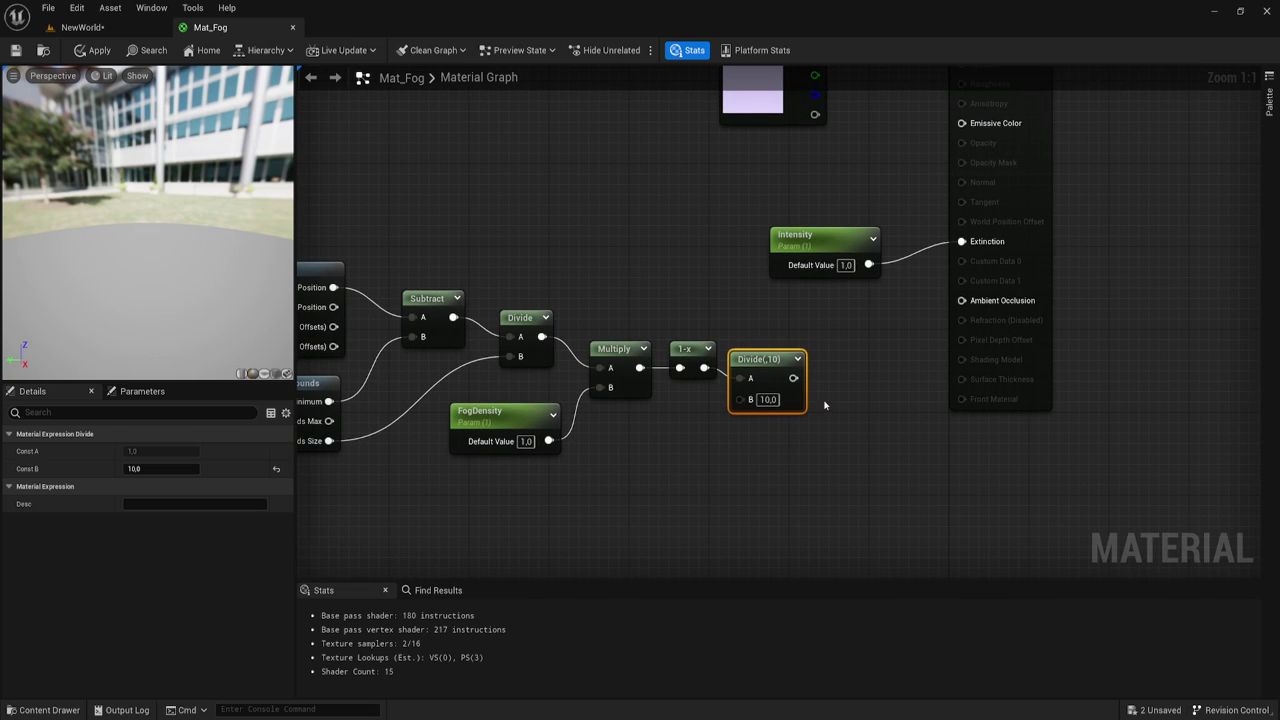
- Multiply the result by Intensity, drive Extinction with it, and save Mat_Fog
{"action": "left_click_drag", "start_coordinate": [793, 379], "coordinate": [851, 384]}
{"action": "type", "text": "*"}
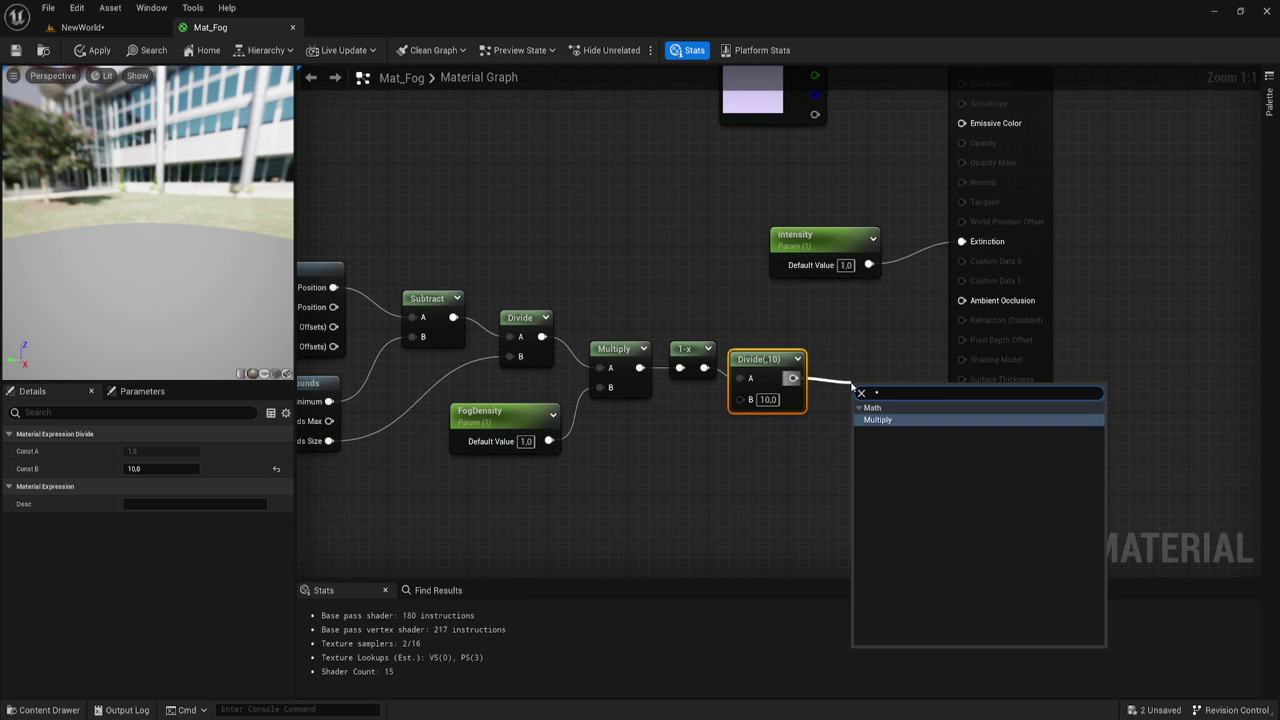
{"action": "left_click", "coordinate": [880, 420]}
{"action": "left_click_drag", "start_coordinate": [888, 424], "coordinate": [864, 434]}
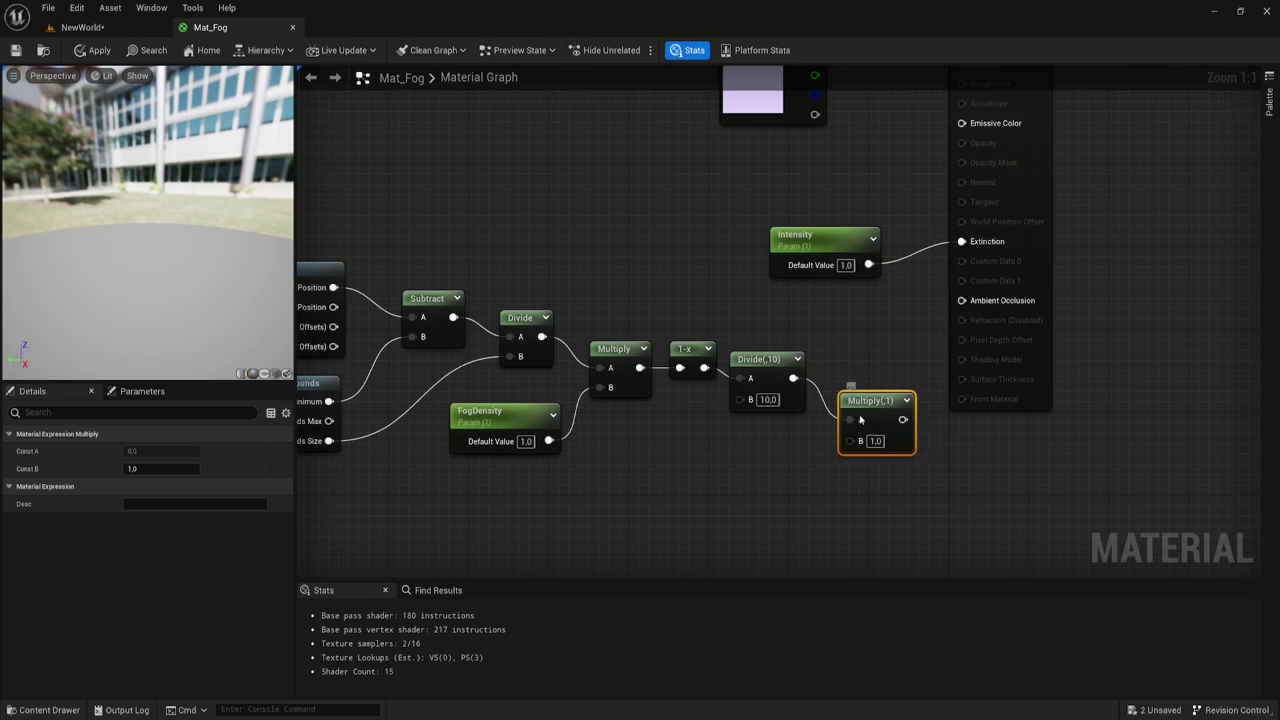
{"action": "mouse_move", "coordinate": [810, 236]}
{"action": "left_mouse_down"}
{"action": "mouse_move", "coordinate": [730, 464]}
{"action": "mouse_move", "coordinate": [841, 440]}
{"action": "mouse_move", "coordinate": [928, 265]}
{"action": "mouse_move", "coordinate": [962, 241]}
{"action": "left_mouse_up"}
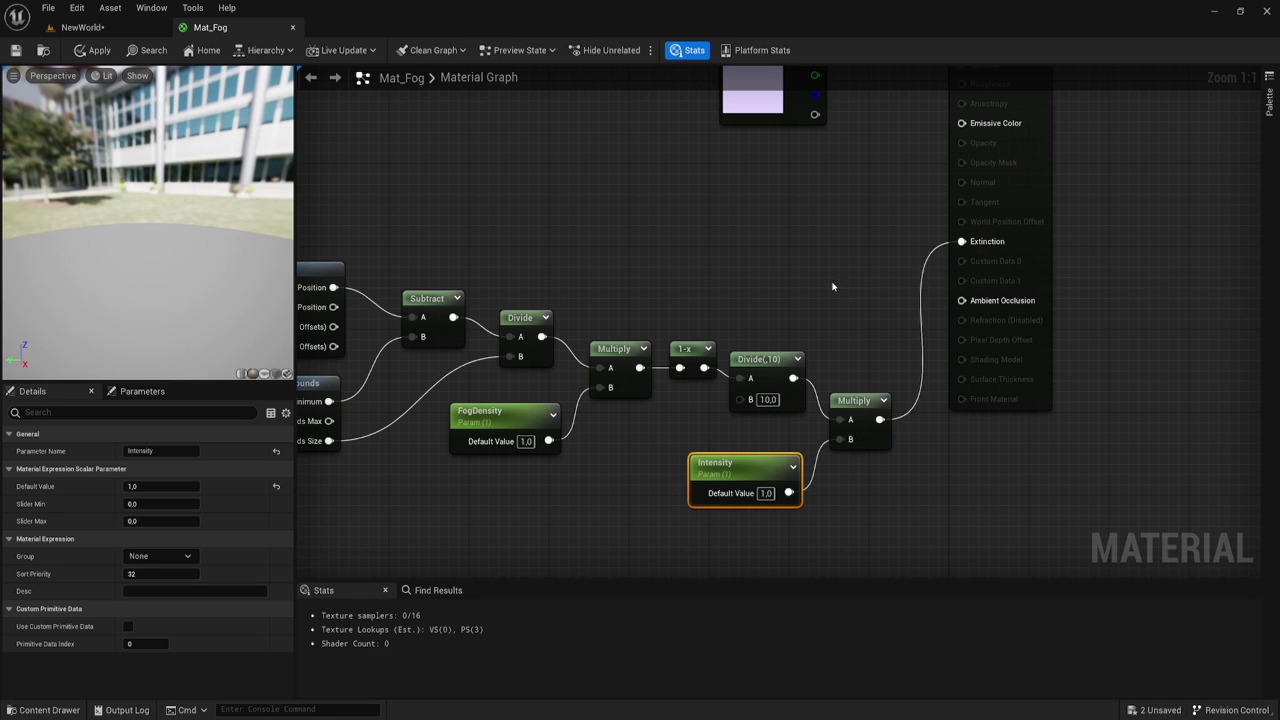
{"action": "mouse_move", "coordinate": [834, 286]}
{"action": "right_mouse_down"}
{"action": "mouse_move", "coordinate": [821, 337]}
{"action": "mouse_move", "coordinate": [873, 348]}
{"action": "right_mouse_up"}
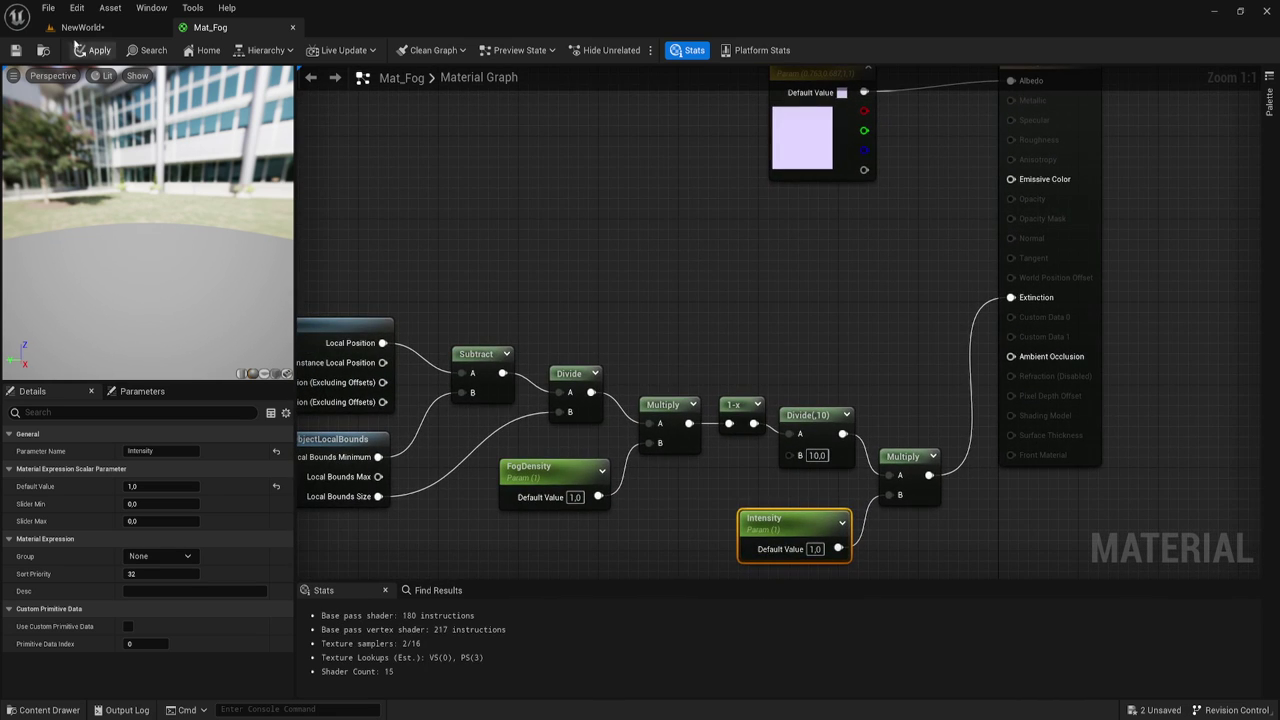
{"action": "left_click", "coordinate": [17, 50]}
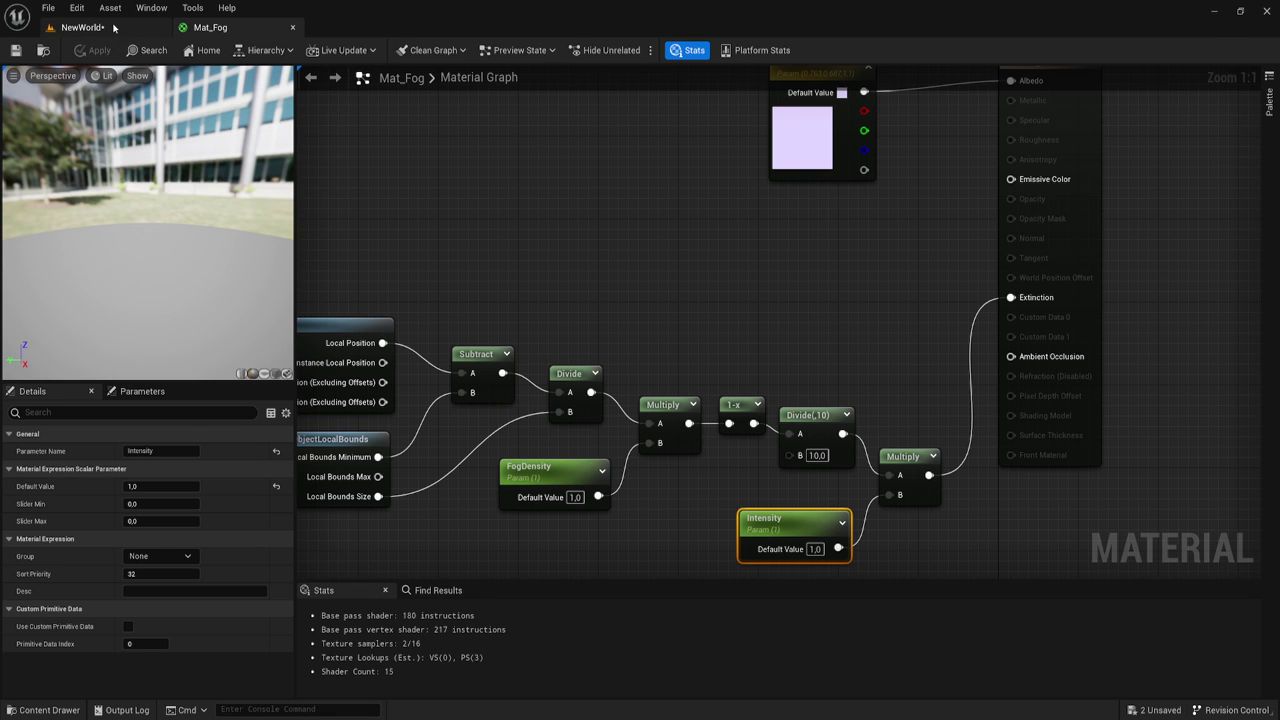
{"action": "left_click", "coordinate": [80, 27]}
- Back the camera out of the fog and scale the fog cube down along Z
{"action": "right_click_drag", "start_coordinate": [698, 368], "coordinate": [698, 368]}
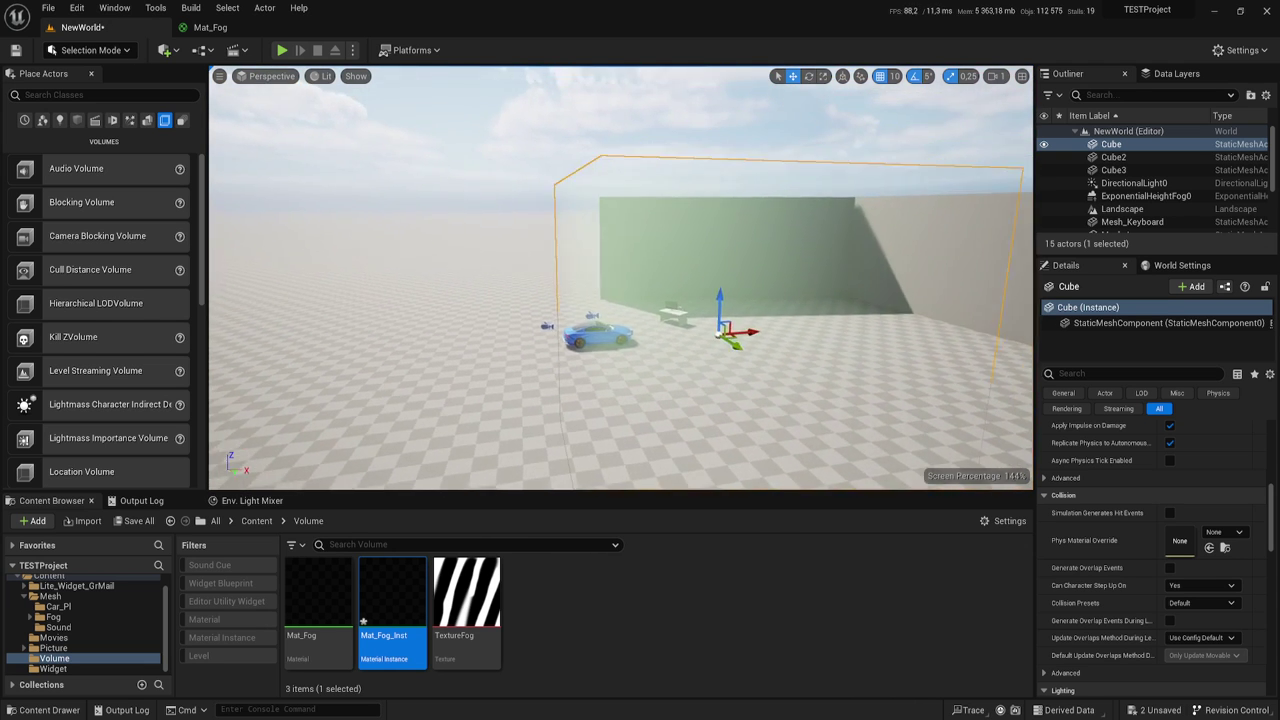
{"action": "right_click_drag", "start_coordinate": [652, 311], "coordinate": [652, 311]}
{"action": "right_click_drag", "start_coordinate": [596, 266], "coordinate": [596, 266]}
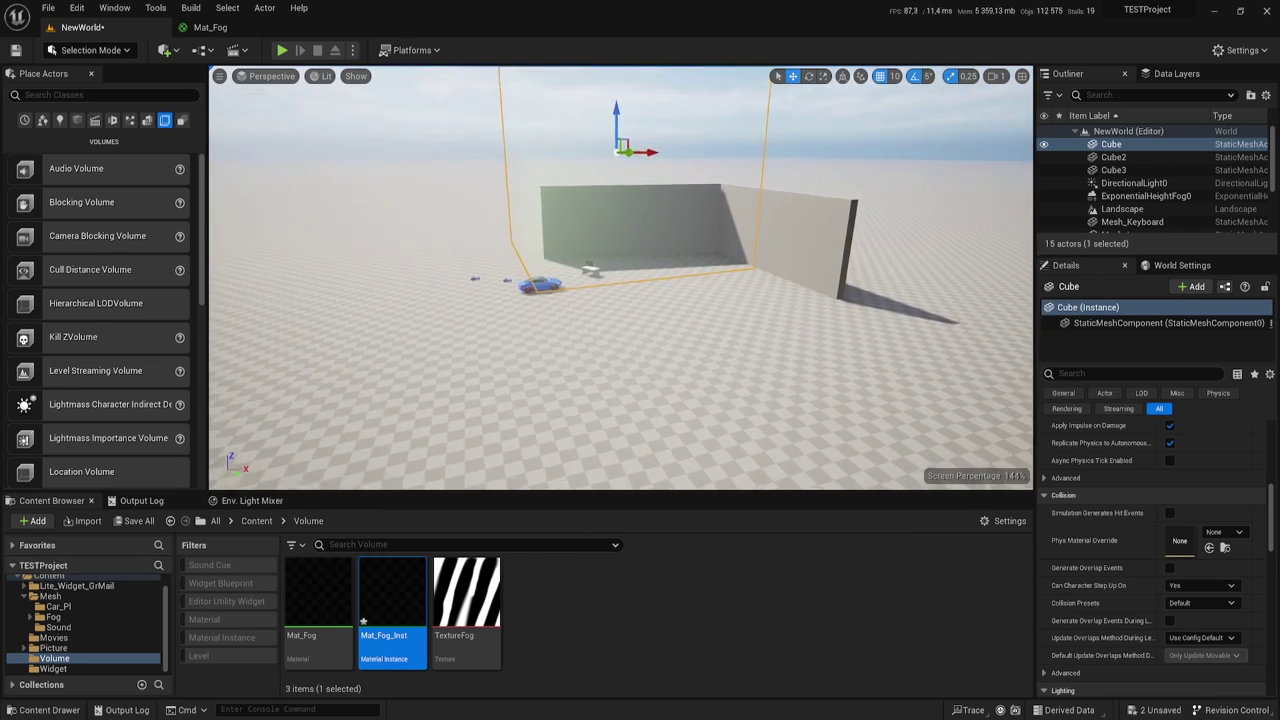
{"action": "key", "text": "r"}
{"action": "mouse_move", "coordinate": [649, 145]}
{"action": "left_mouse_down"}
{"action": "mouse_move", "coordinate": [649, 160]}
{"action": "mouse_move", "coordinate": [662, 113]}
{"action": "left_mouse_up"}
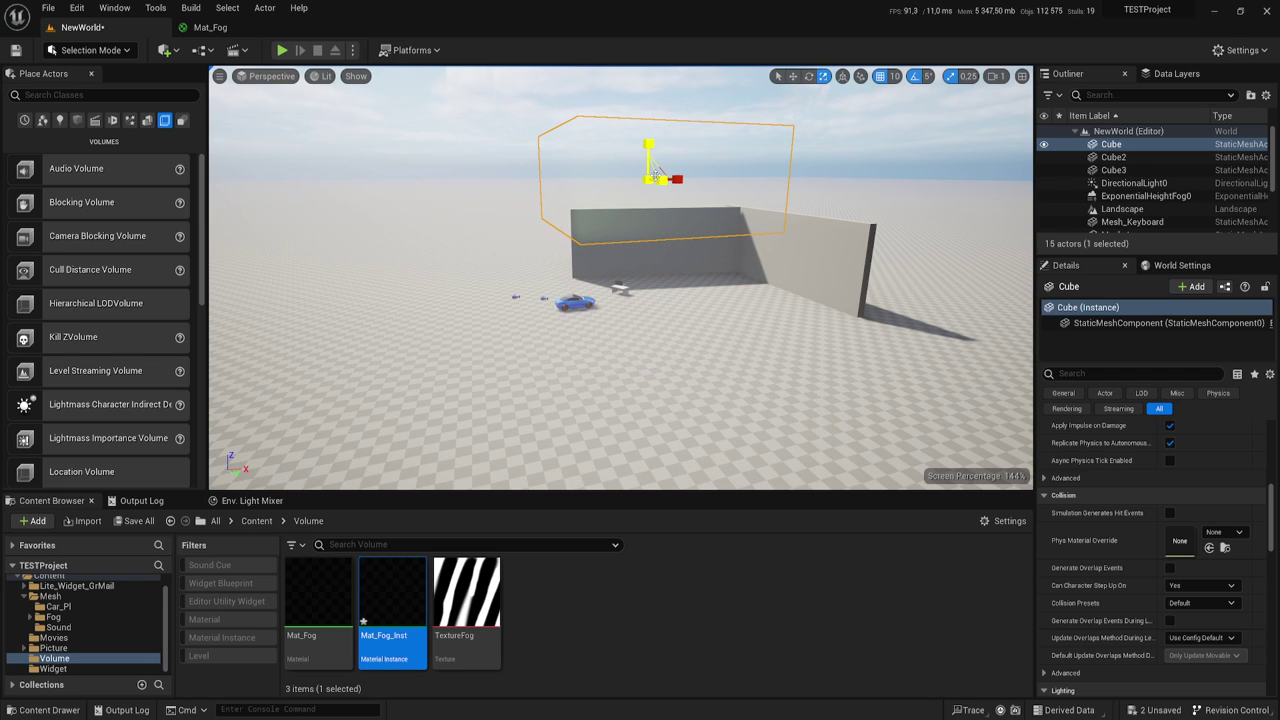
{"action": "key", "text": "w"}
{"action": "right_click_drag", "start_coordinate": [660, 175], "coordinate": [692, 139]}
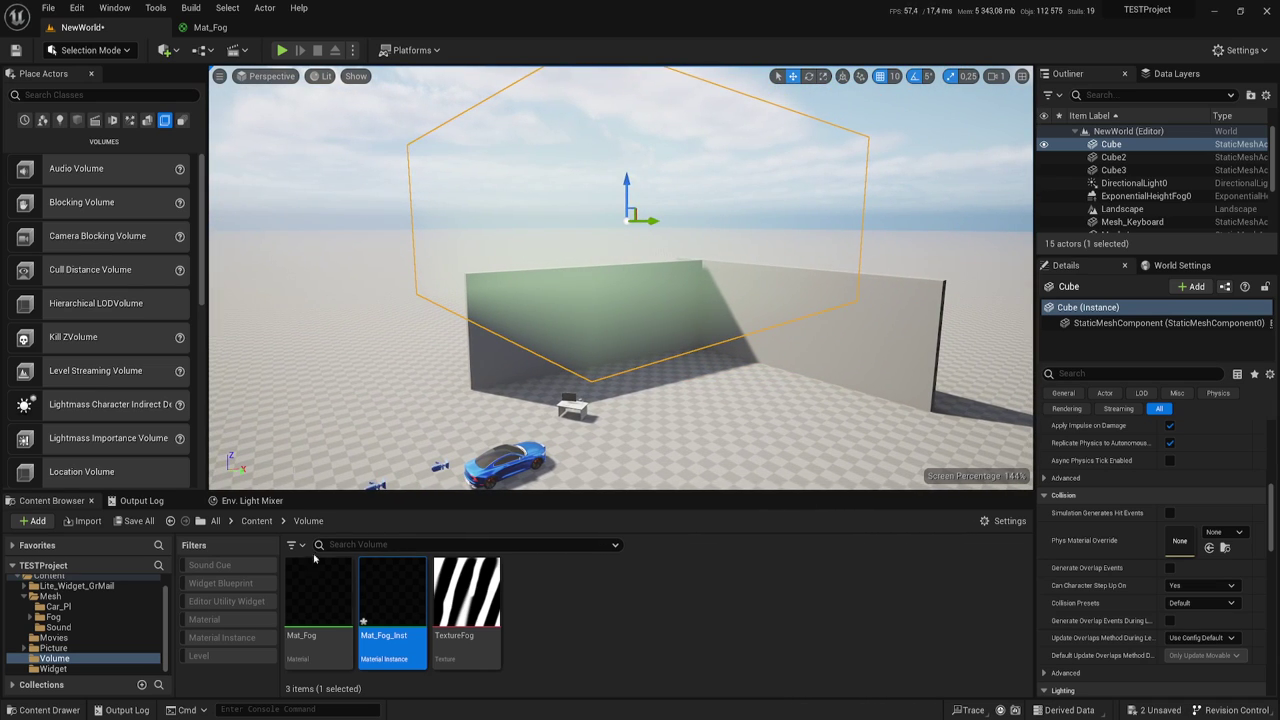
- Raise Mat_Fog_Inst's Intensity from 0,1 to about 0,75 and return to NewWorld
{"action": "double_click", "coordinate": [380, 597]}
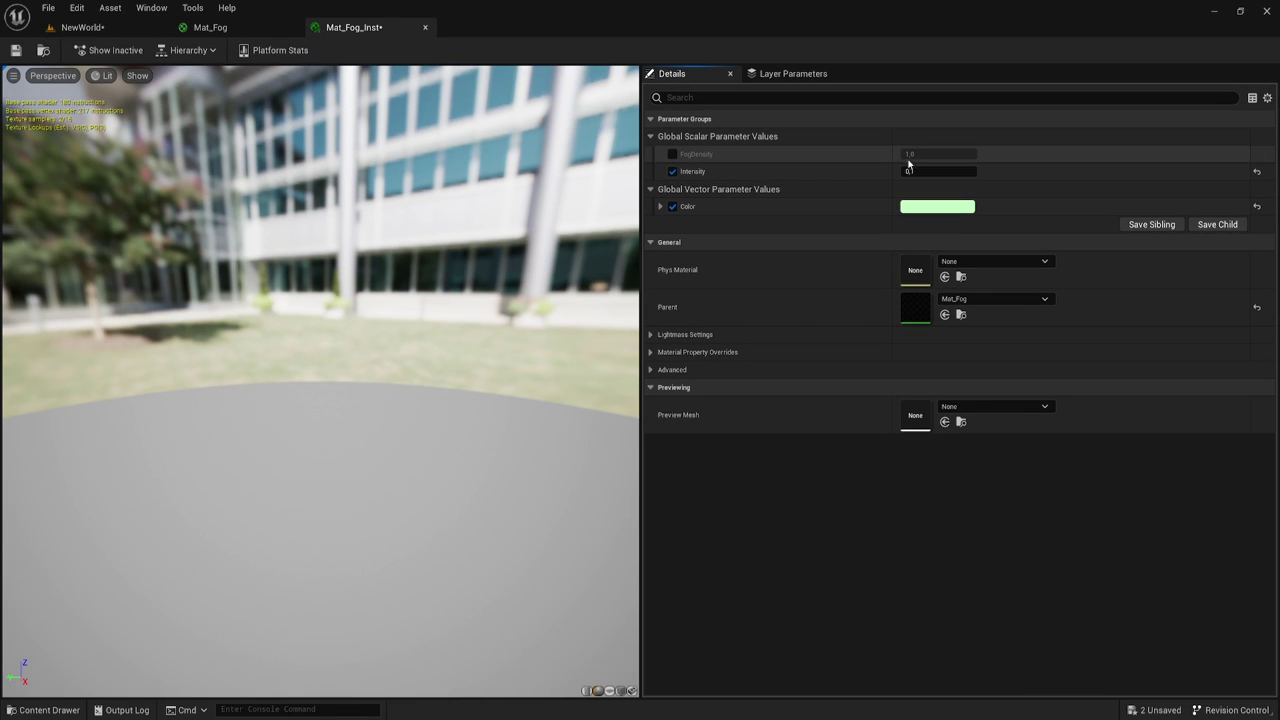
{"action": "left_click_drag", "start_coordinate": [908, 171], "coordinate": [965, 171]}
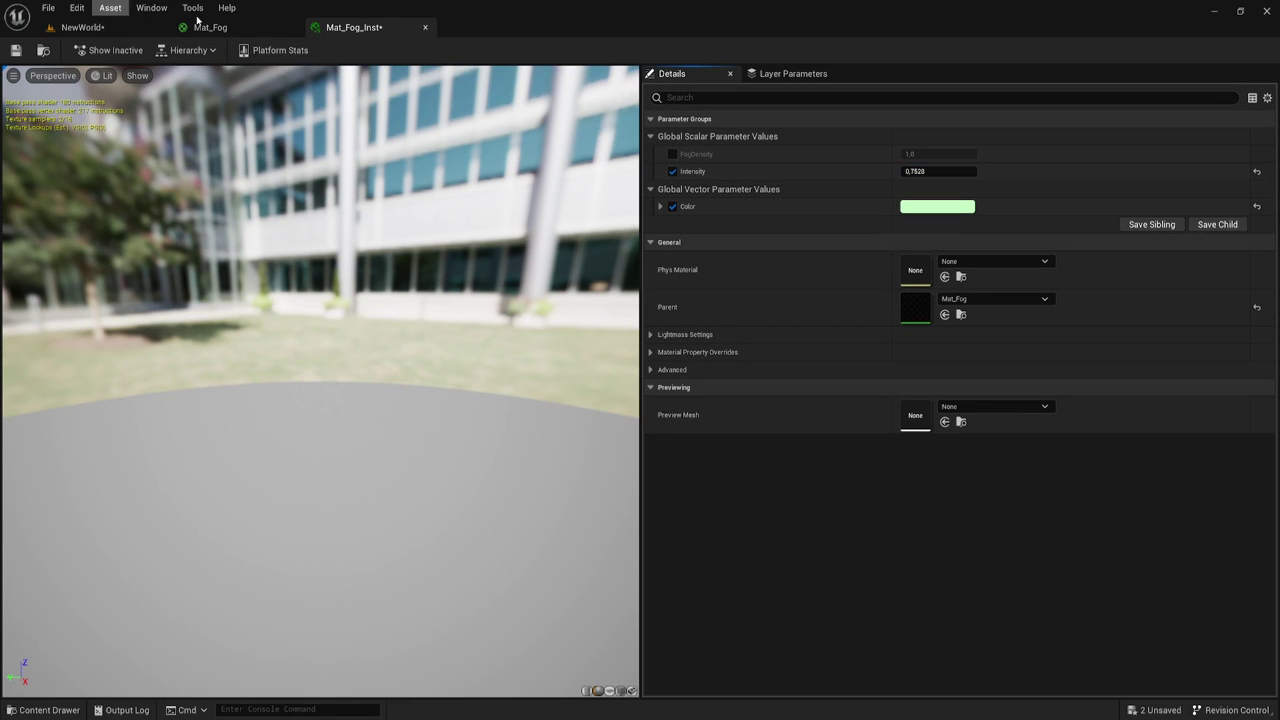
{"action": "left_click", "coordinate": [425, 27]}
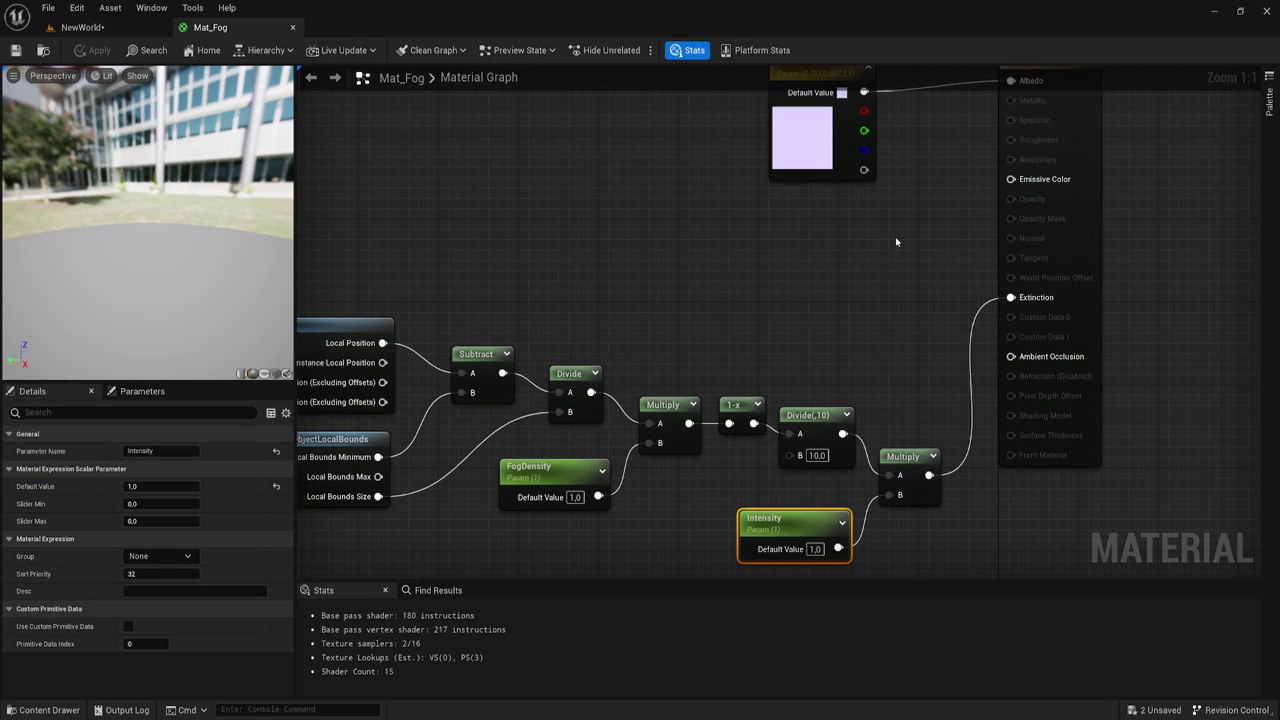
{"action": "left_click", "coordinate": [82, 27]}
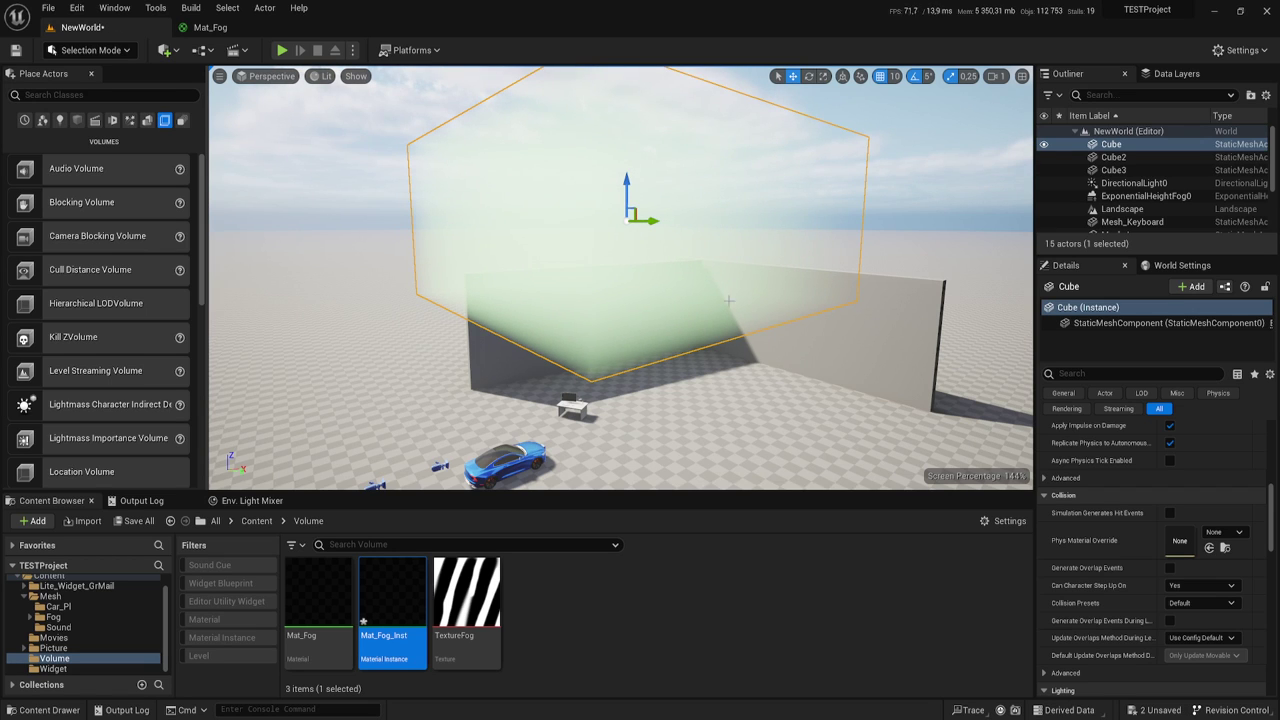
- Orbit the camera around the brightened fog cube until facing it head-on
{"action": "mouse_move", "coordinate": [620, 300]}
{"action": "right_mouse_down"}
{"action": "mouse_move", "coordinate": [560, 330]}
{"action": "mouse_move", "coordinate": [600, 320]}
{"action": "right_mouse_up"}
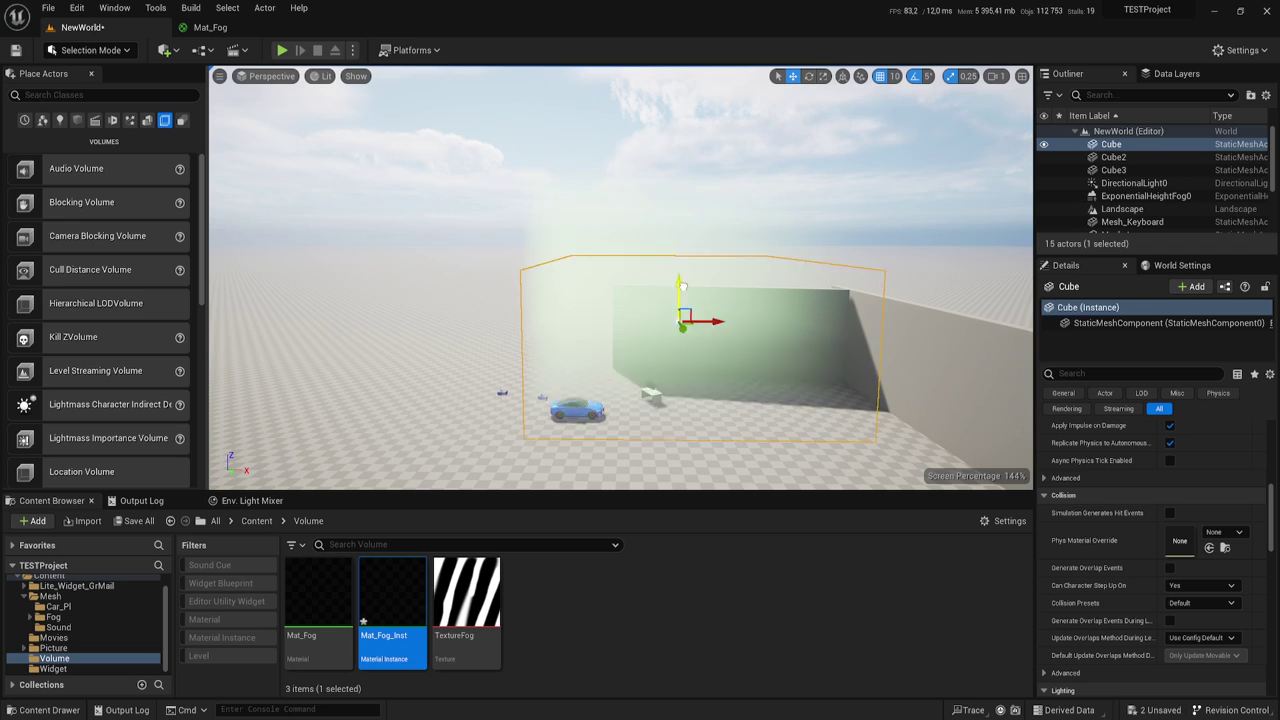
{"action": "mouse_move", "coordinate": [600, 320]}
{"action": "right_mouse_down"}
{"action": "mouse_move", "coordinate": [703, 355]}
{"action": "mouse_move", "coordinate": [690, 340]}
{"action": "right_mouse_up"}
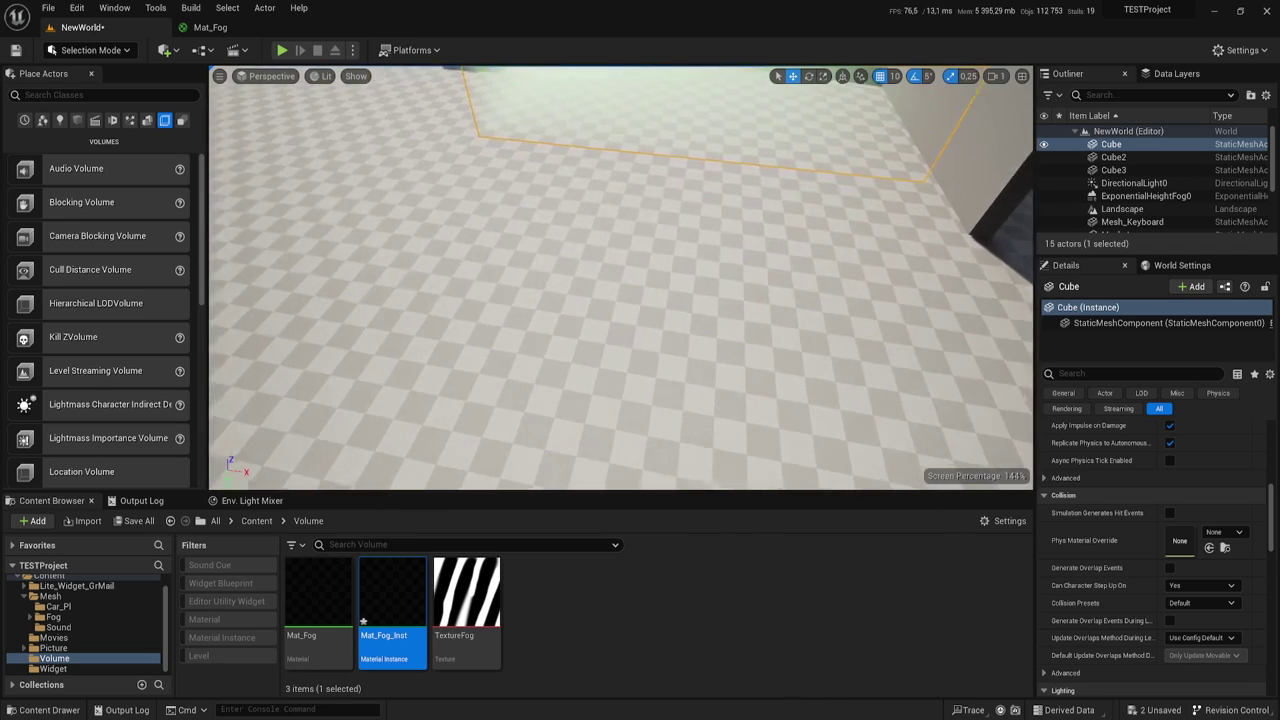
{"action": "right_click_drag", "start_coordinate": [690, 340], "coordinate": [660, 330]}
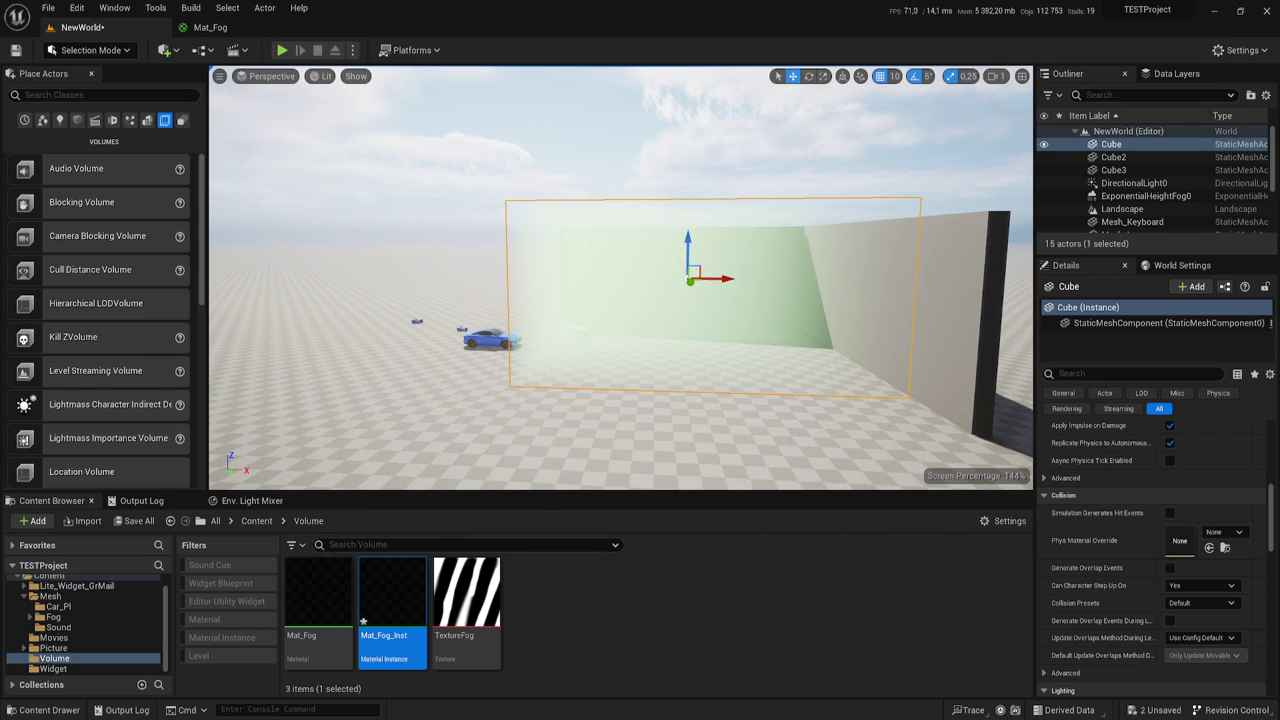
- Float Mat_Fog_Inst beside the level, override FogDensity and set it to 0.5
{"action": "left_click_drag", "start_coordinate": [1057, 185], "coordinate": [297, 109]}
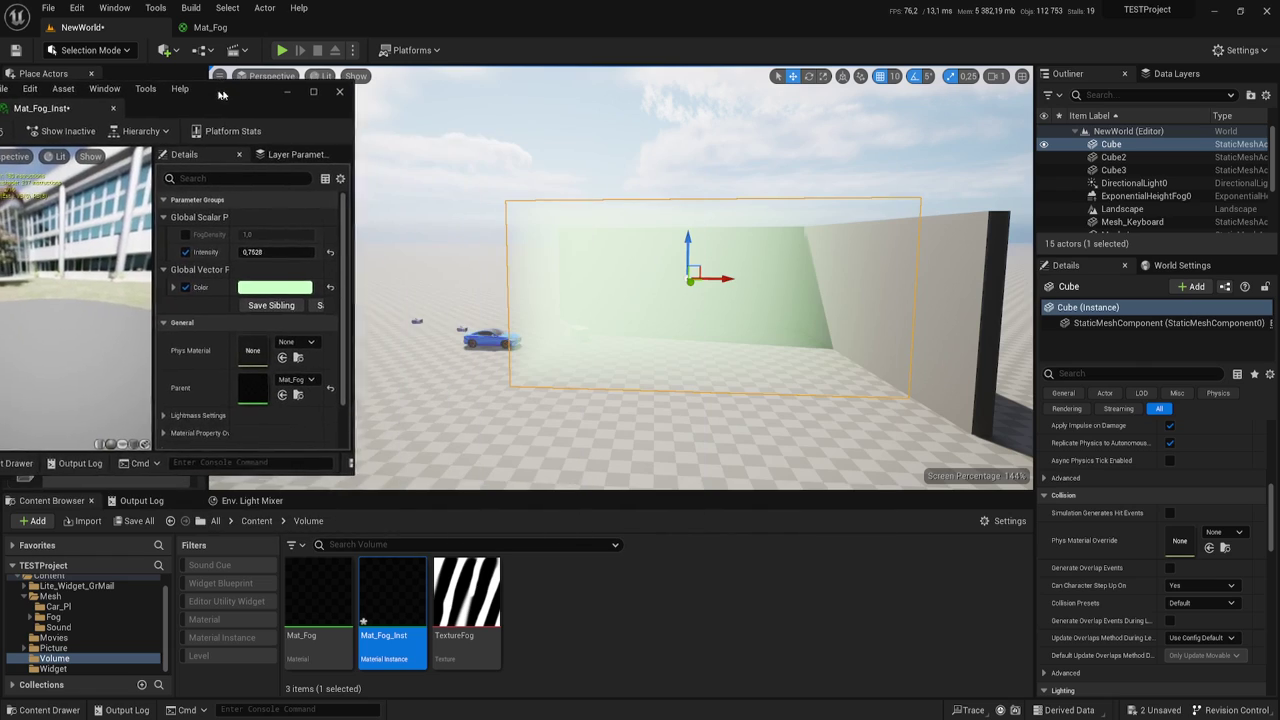
{"action": "left_click", "coordinate": [269, 232]}
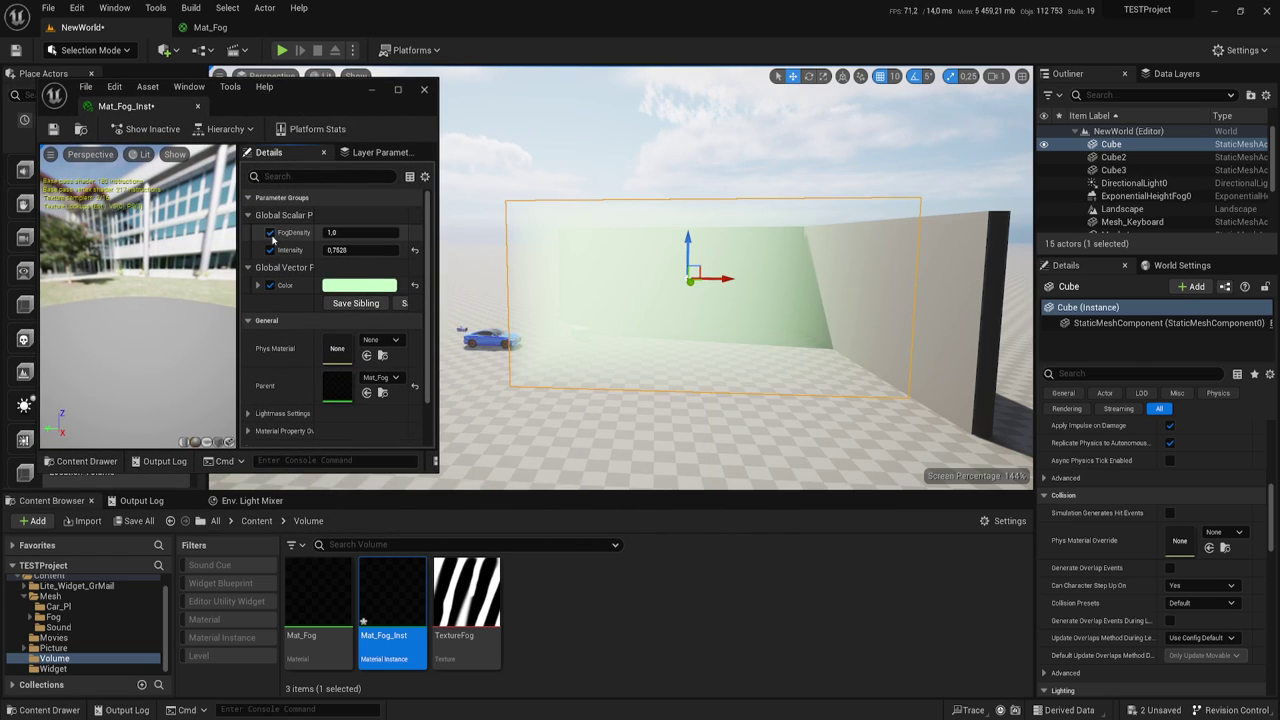
{"action": "mouse_move", "coordinate": [362, 232]}
{"action": "left_mouse_down"}
{"action": "mouse_move", "coordinate": [330, 232]}
{"action": "mouse_move", "coordinate": [425, 232]}
{"action": "mouse_move", "coordinate": [290, 232]}
{"action": "left_mouse_up"}
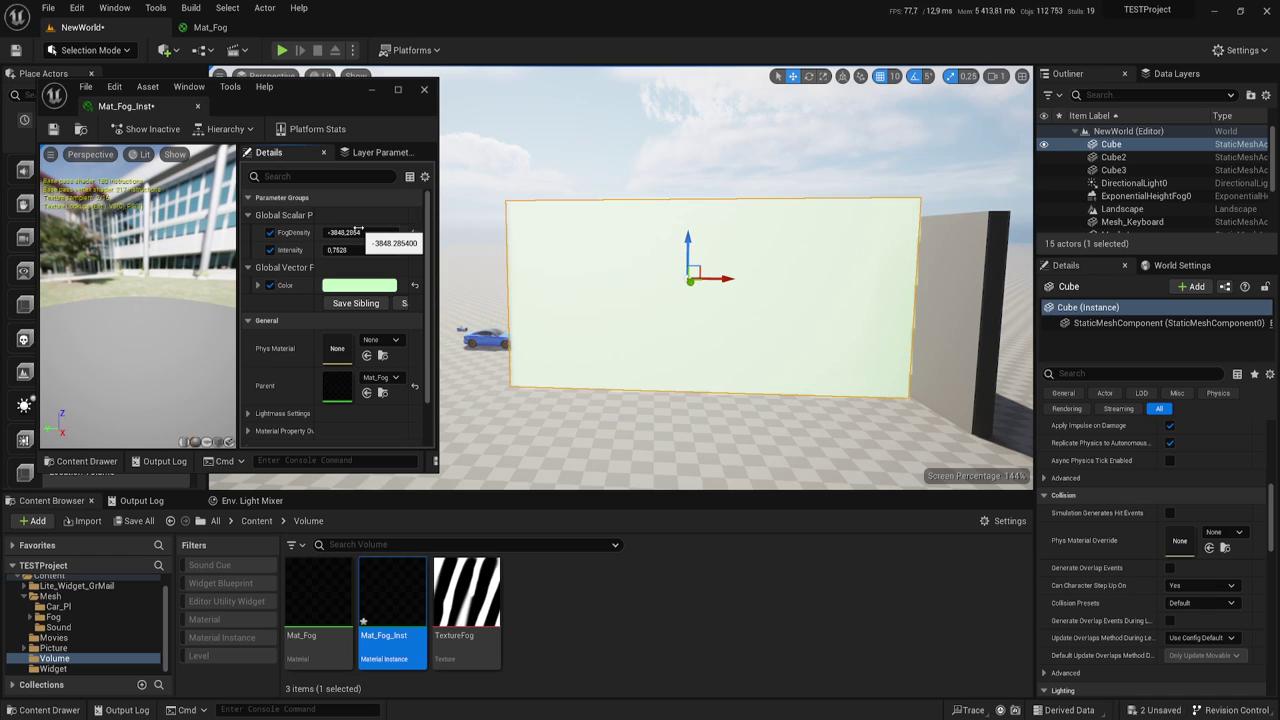
{"action": "left_click", "coordinate": [357, 232]}
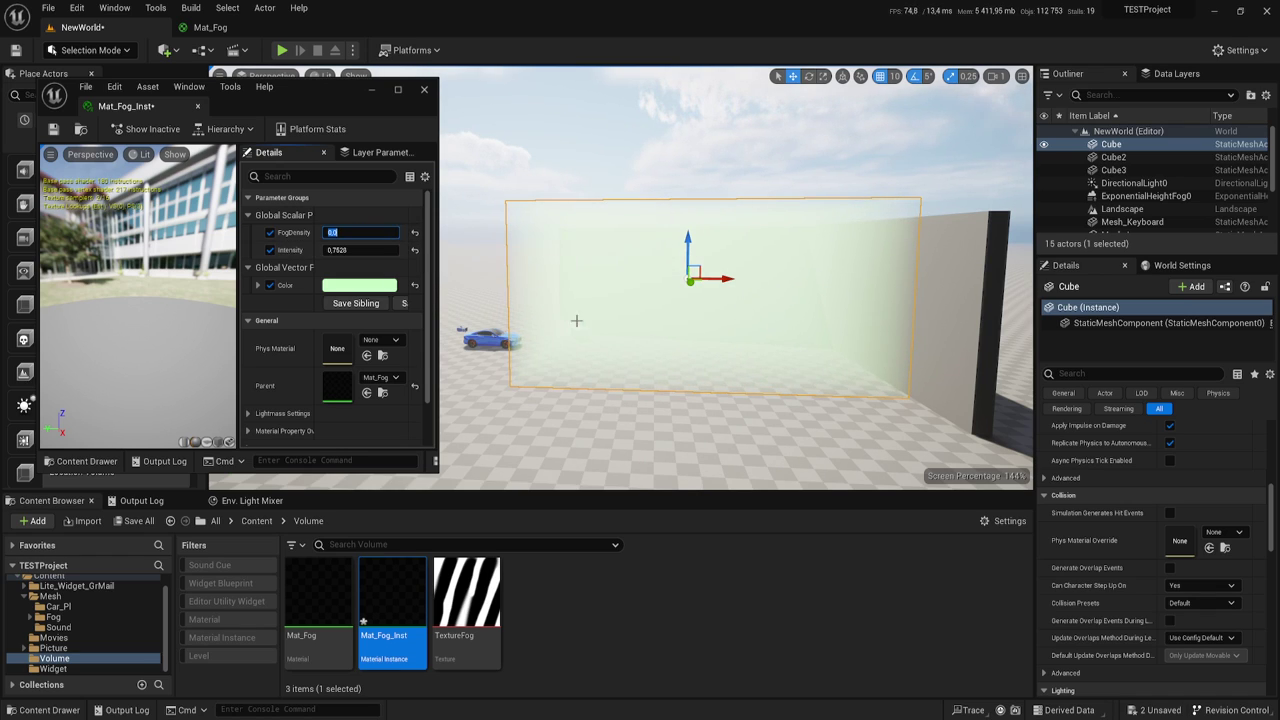
{"action": "left_click_drag", "start_coordinate": [576, 320], "coordinate": [580, 260]}
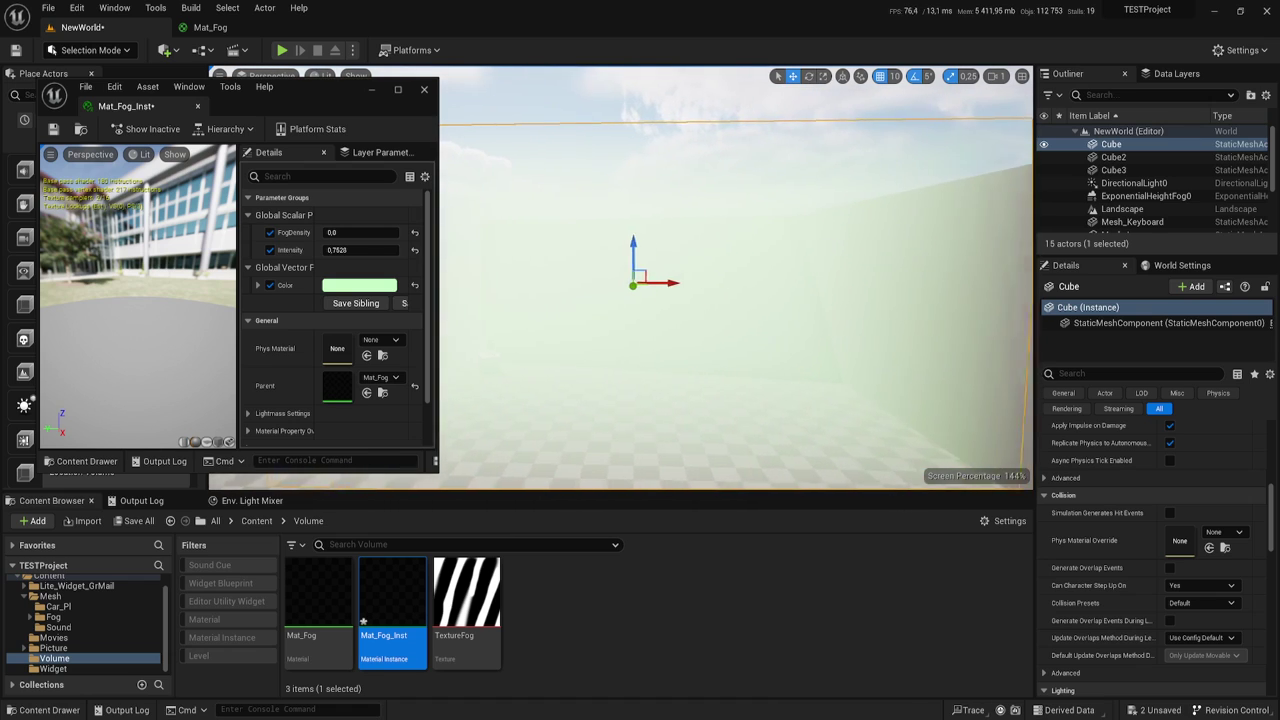
{"action": "left_click_drag", "start_coordinate": [580, 260], "coordinate": [591, 323]}
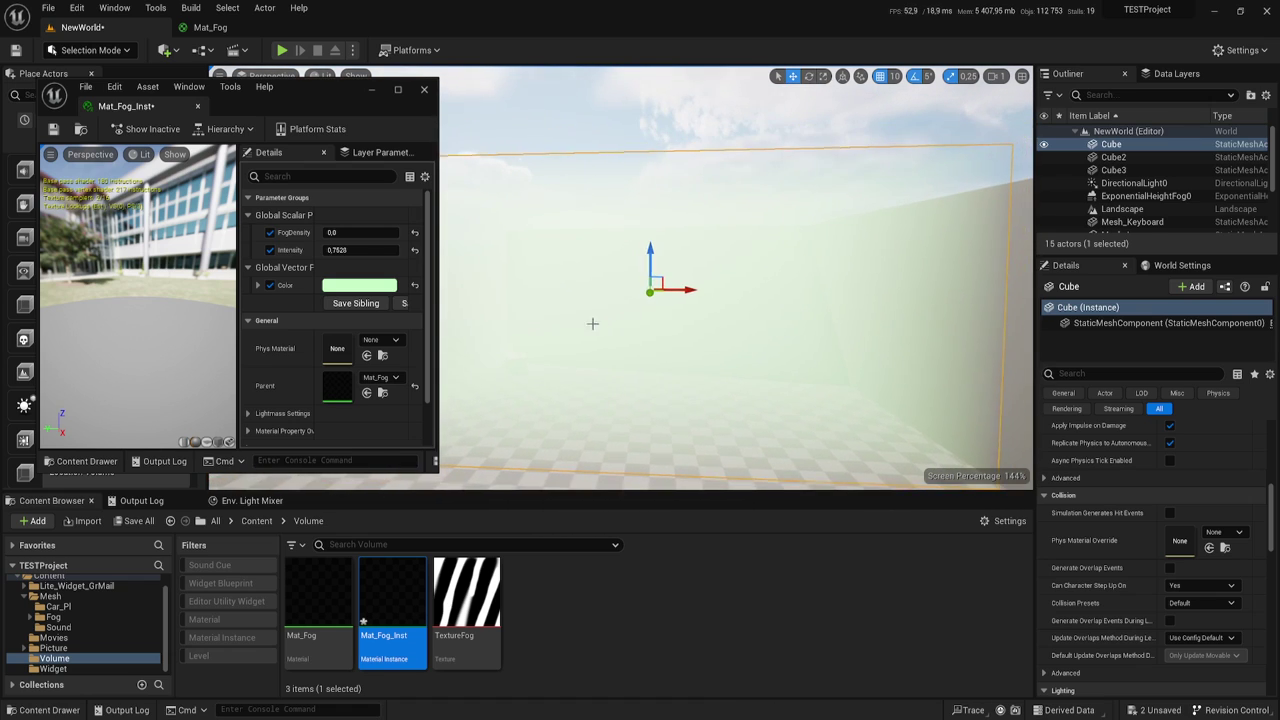
{"action": "left_click", "coordinate": [348, 232]}
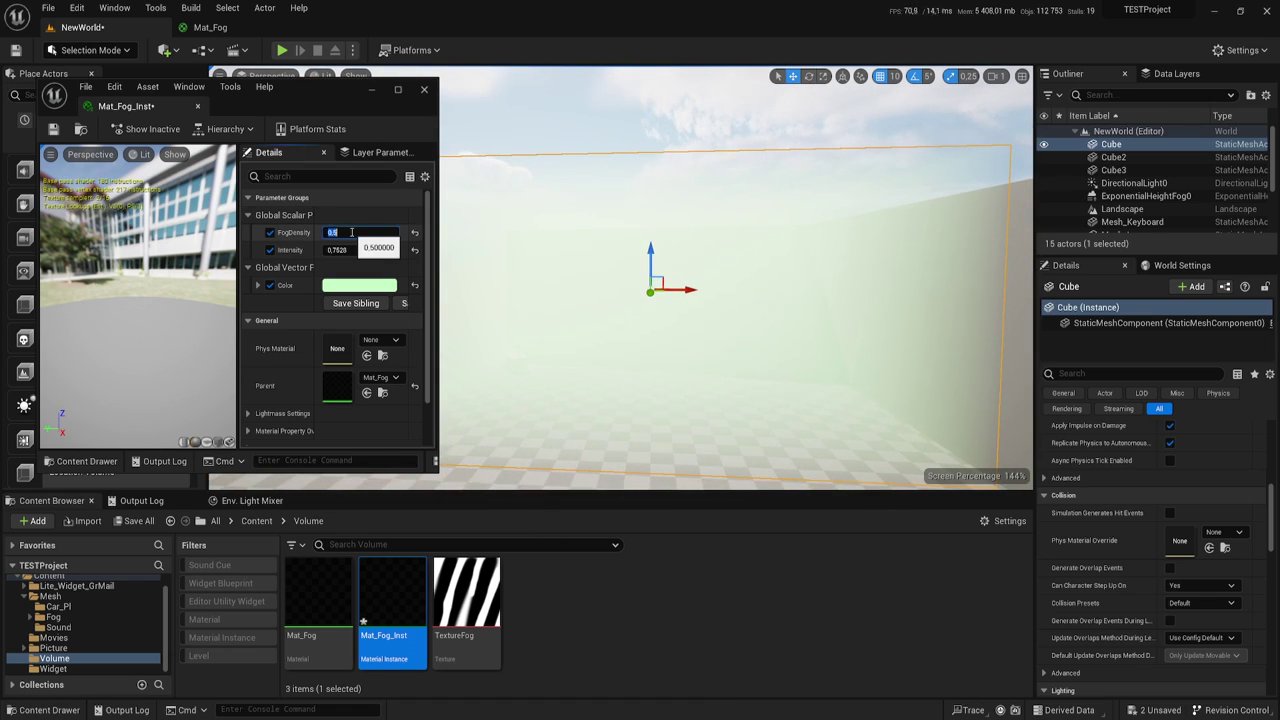
{"action": "key", "text": "Return"}
{"action": "left_click_drag", "start_coordinate": [513, 300], "coordinate": [513, 350]}
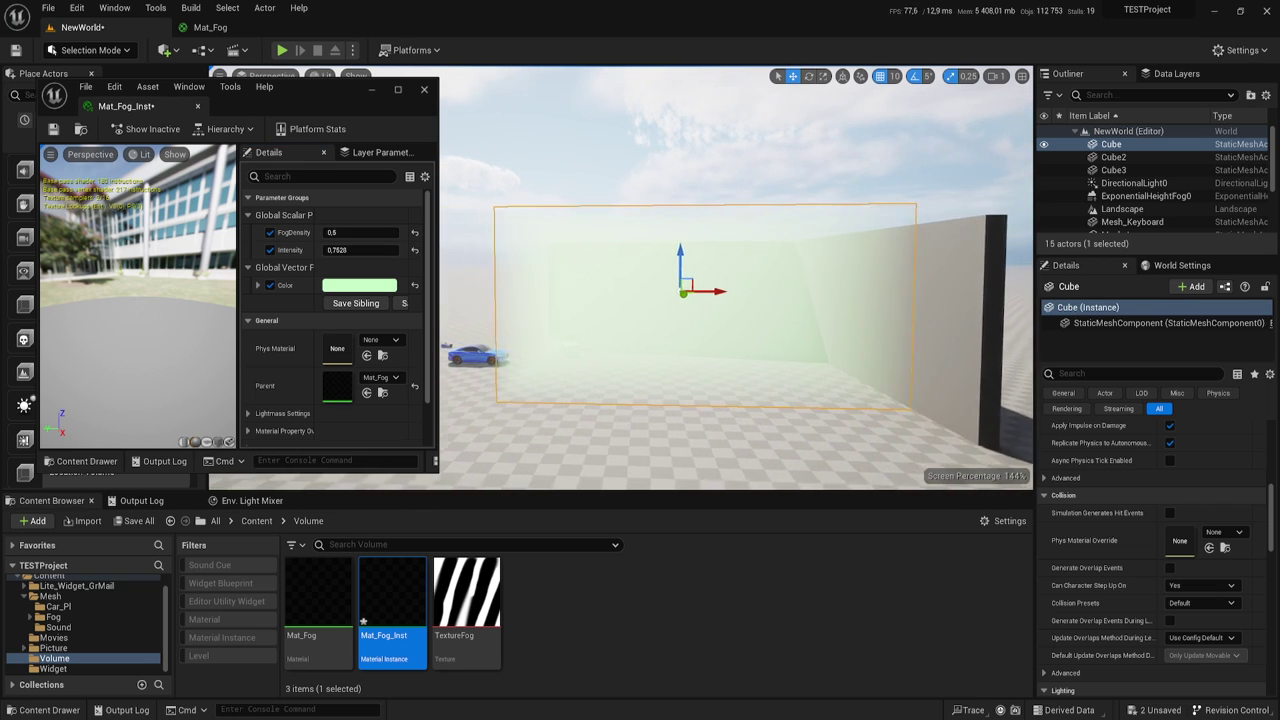
{"action": "left_click_drag", "start_coordinate": [671, 348], "coordinate": [621, 348]}
{"action": "mouse_move", "coordinate": [551, 255]}
{"action": "left_mouse_down"}
{"action": "mouse_move", "coordinate": [640, 190]}
{"action": "mouse_move", "coordinate": [620, 260]}
{"action": "left_mouse_up"}
- Set FogDensity to 1.0 and view the fog cube and car
{"action": "left_click", "coordinate": [369, 233]}
{"action": "type", "text": "1"}
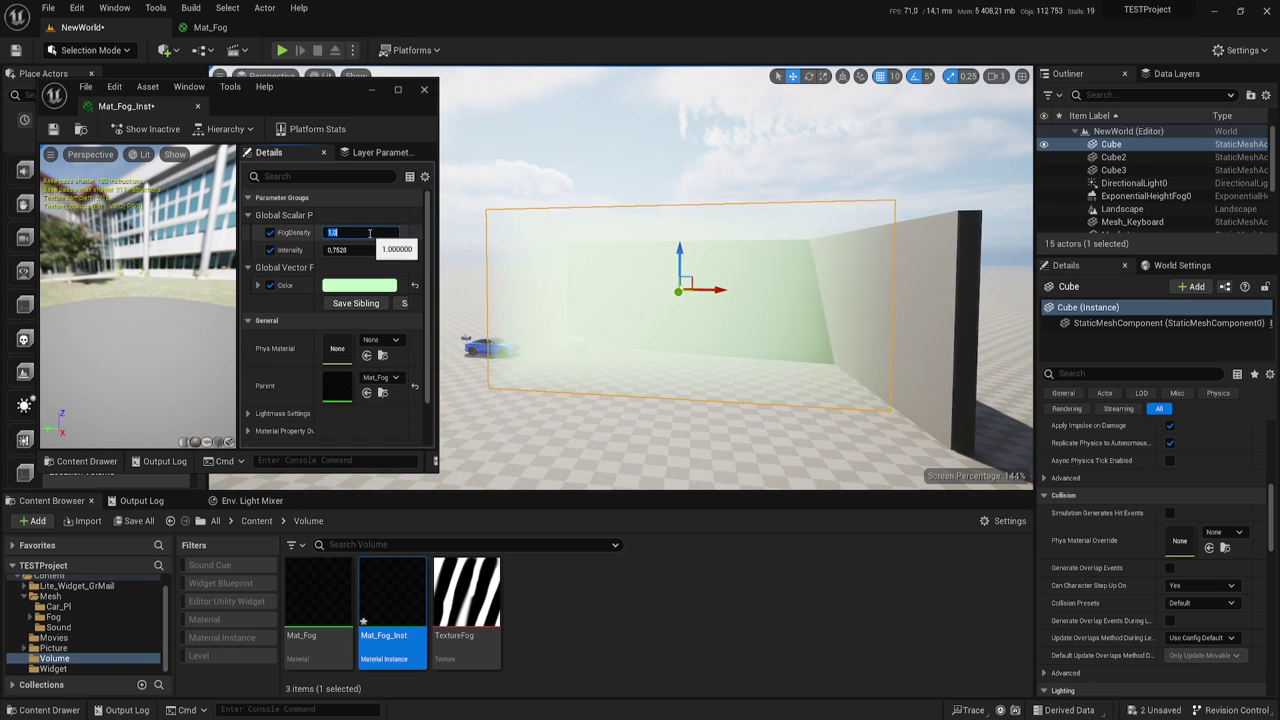
{"action": "key", "text": "Return"}
{"action": "mouse_move", "coordinate": [620, 300]}
{"action": "left_mouse_down"}
{"action": "mouse_move", "coordinate": [660, 280]}
{"action": "mouse_move", "coordinate": [723, 143]}
{"action": "left_mouse_up"}
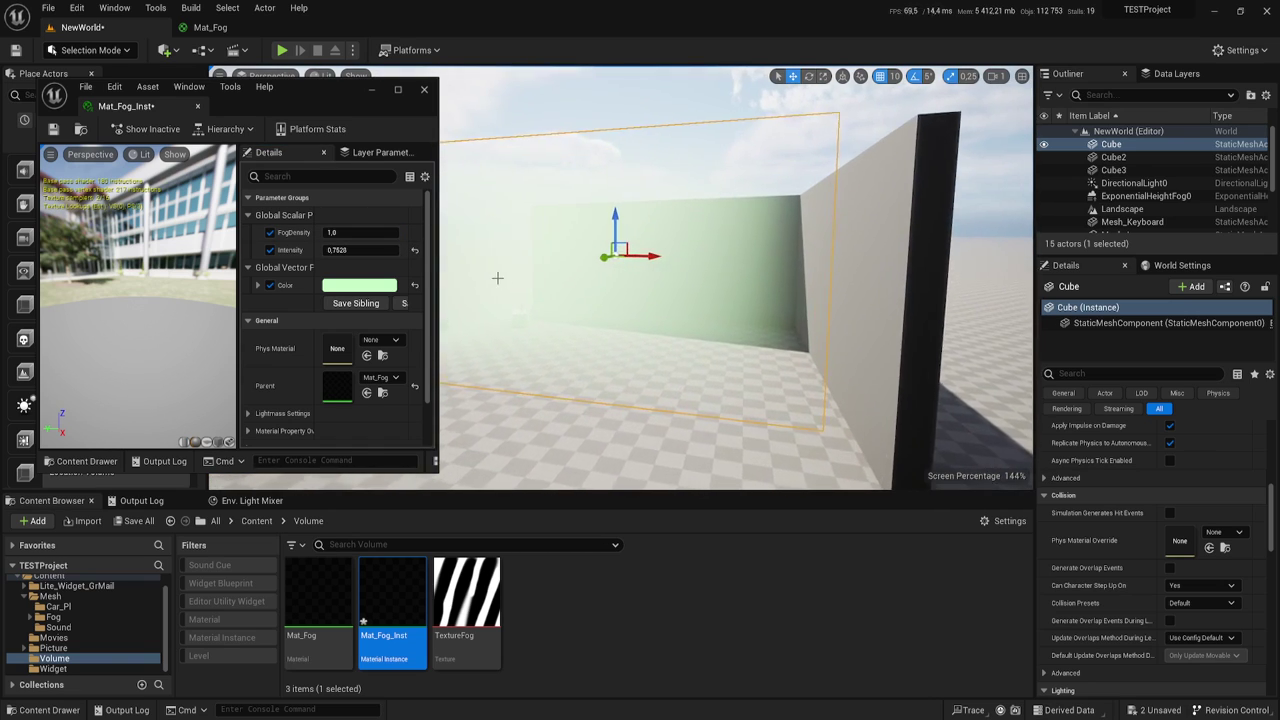
{"action": "left_click_drag", "start_coordinate": [763, 191], "coordinate": [673, 283]}
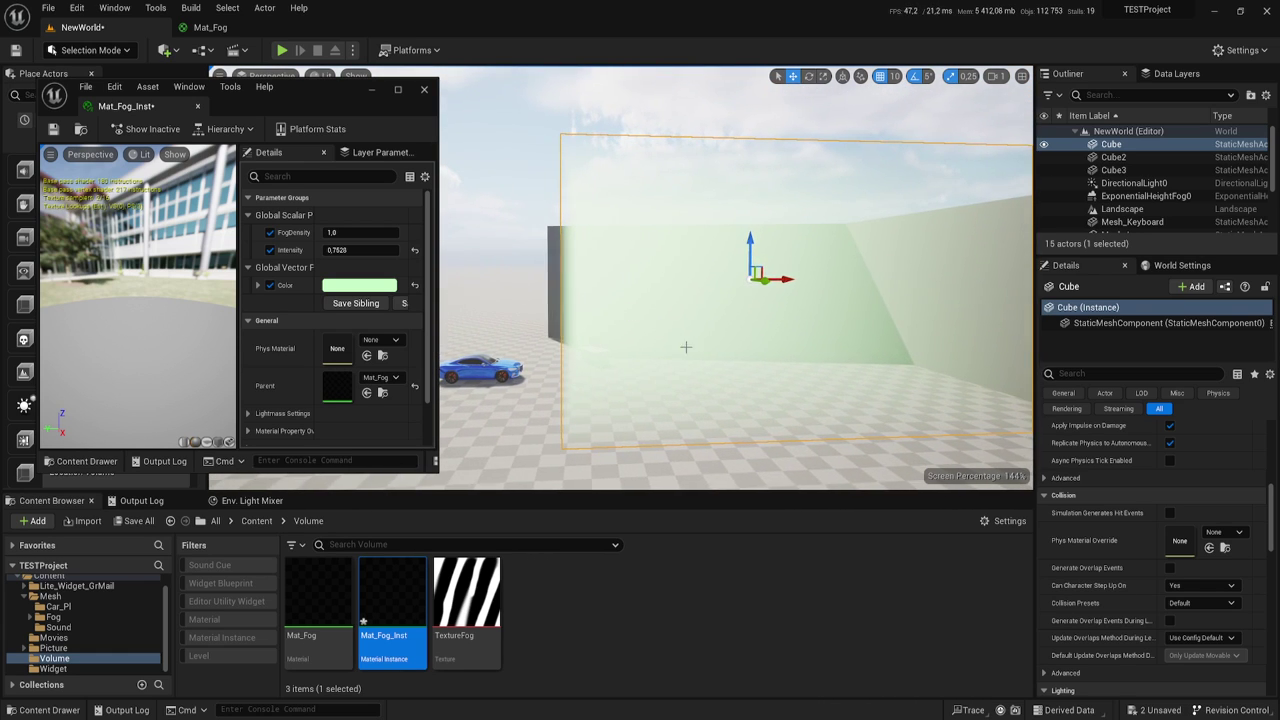
{"action": "left_click_drag", "start_coordinate": [686, 347], "coordinate": [720, 345]}
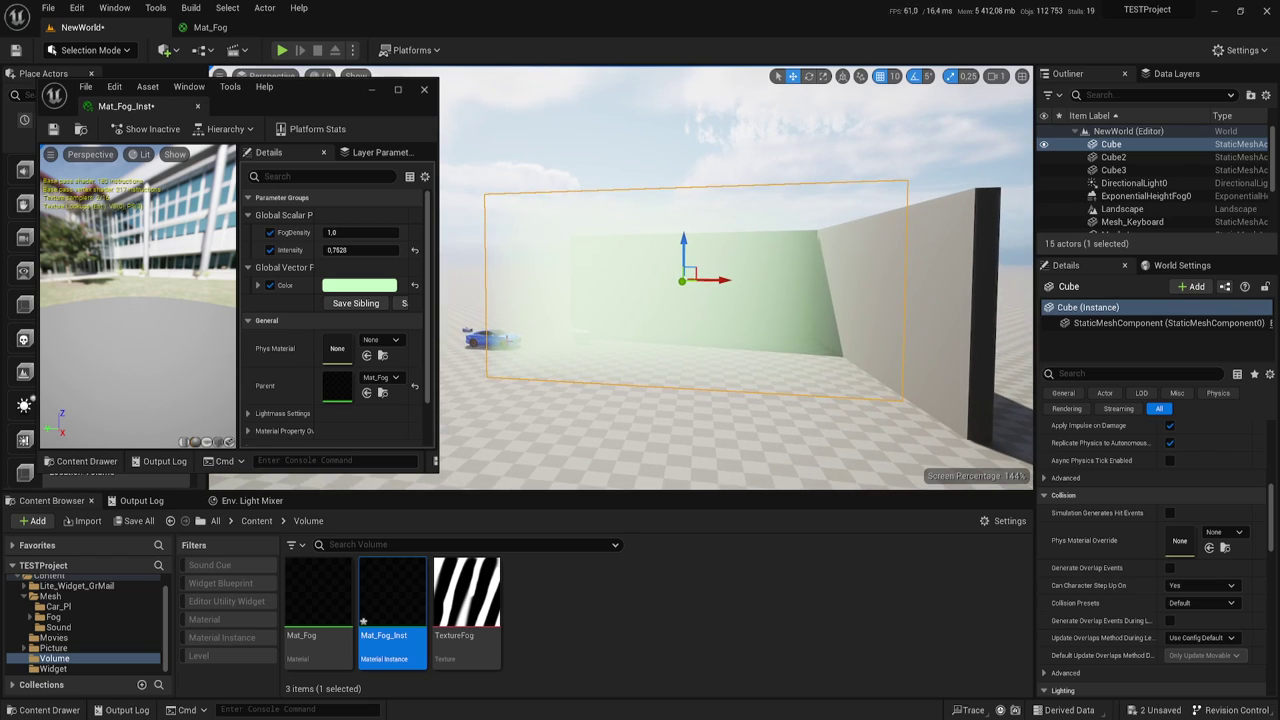
- Set the fog Intensity to 2.0
{"action": "left_click", "coordinate": [345, 251]}
{"action": "type", "text": "2"}
{"action": "key", "text": "Return"}
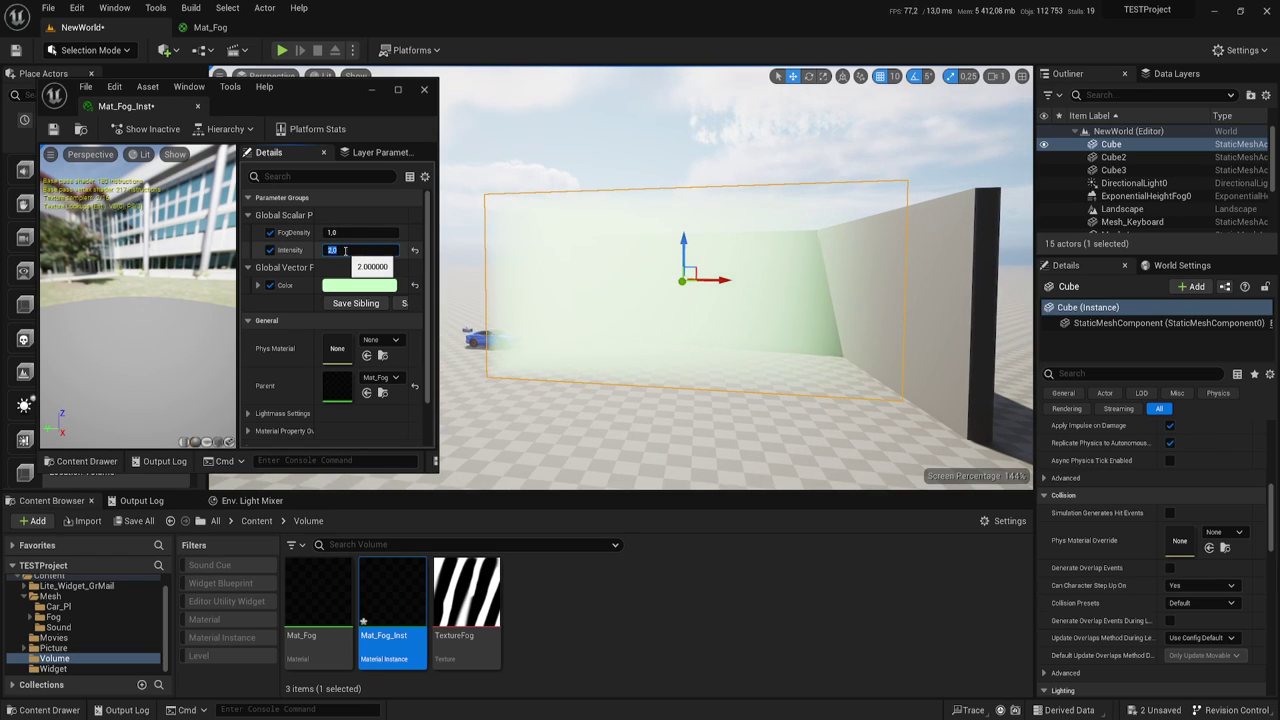
{"action": "mouse_move", "coordinate": [578, 303]}
{"action": "left_mouse_down"}
{"action": "mouse_move", "coordinate": [590, 230]}
{"action": "mouse_move", "coordinate": [600, 300]}
{"action": "mouse_move", "coordinate": [605, 280]}
{"action": "left_mouse_up"}
- Frame the fog cube and rotate it
{"action": "key", "text": "f"}
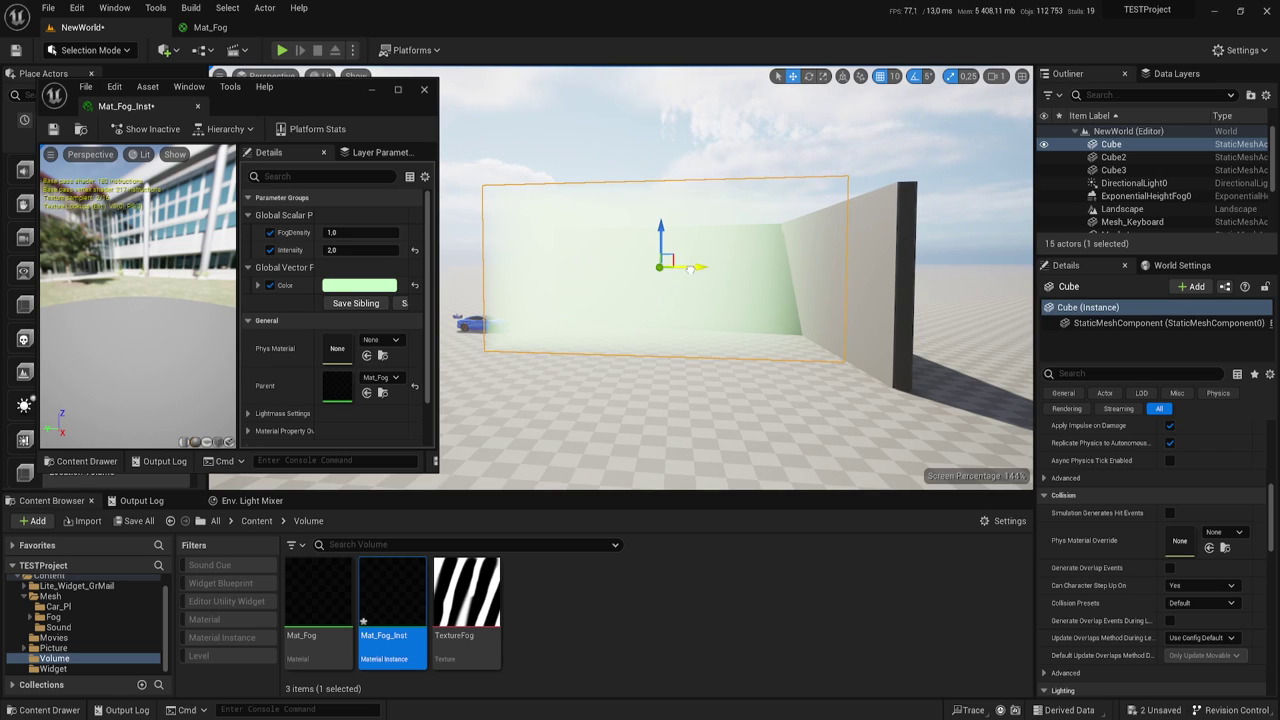
{"action": "key", "text": "e"}
{"action": "left_click_drag", "start_coordinate": [692, 269], "coordinate": [571, 266]}
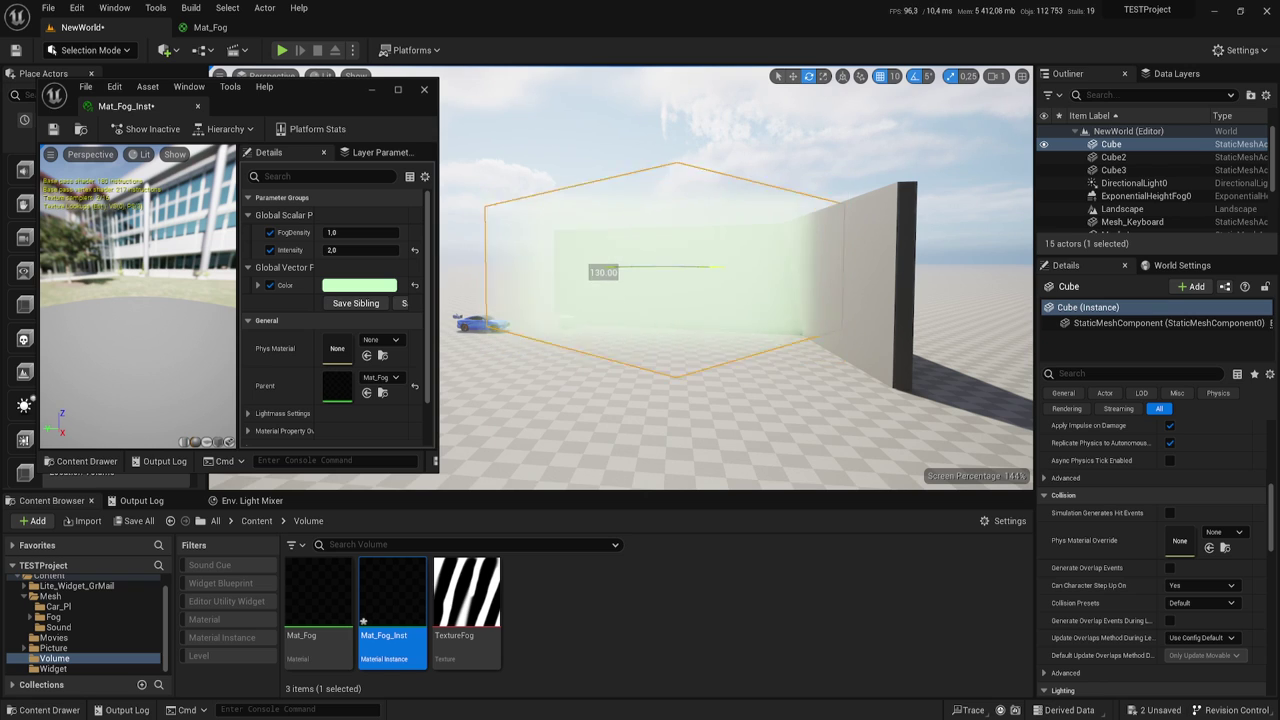
{"action": "right_click_drag", "start_coordinate": [737, 289], "coordinate": [680, 300]}
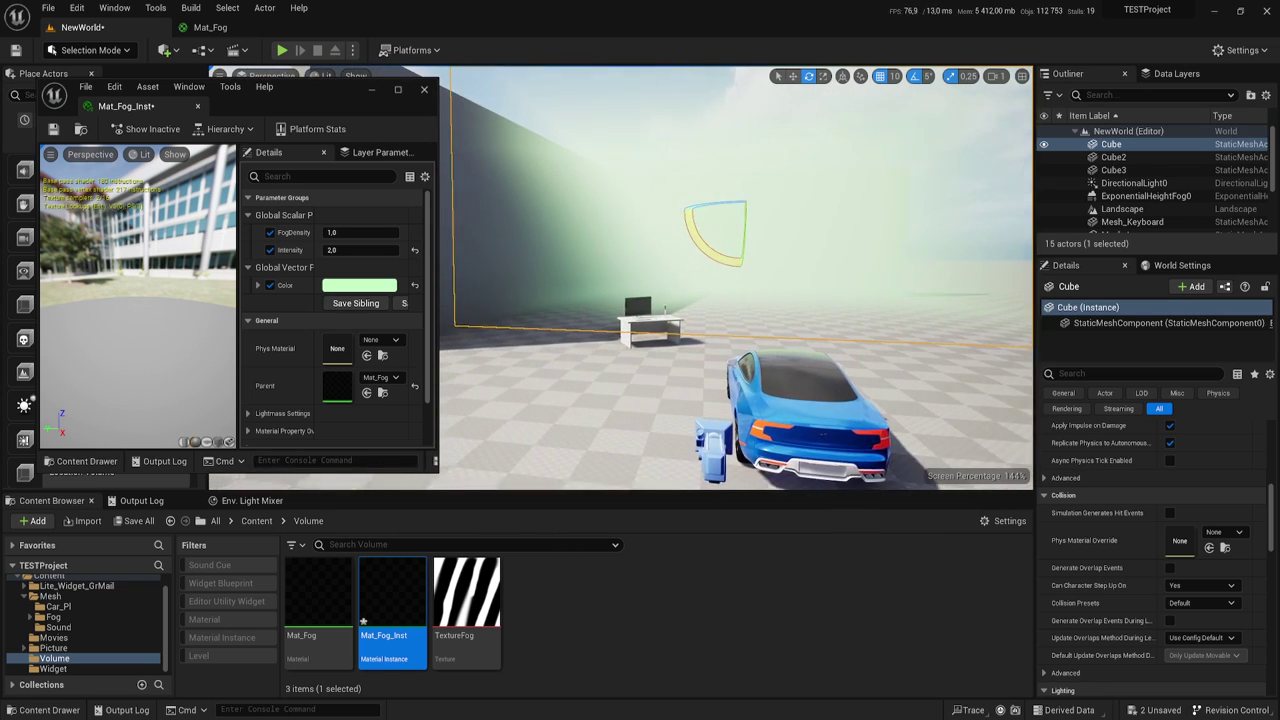
{"action": "right_click_drag", "start_coordinate": [862, 317], "coordinate": [820, 317]}
- Slide the fog cube sideways along Y and fly through the fog volume
{"action": "key", "text": "w"}
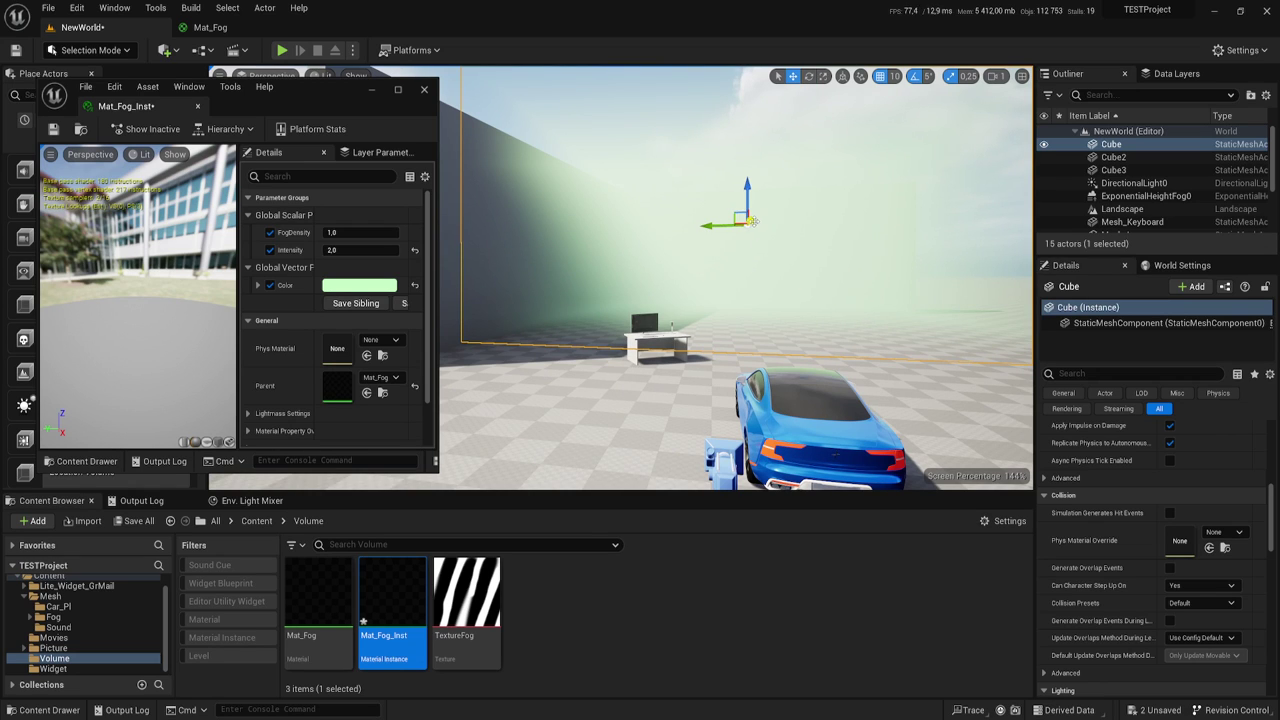
{"action": "right_click_drag", "start_coordinate": [752, 221], "coordinate": [740, 225]}
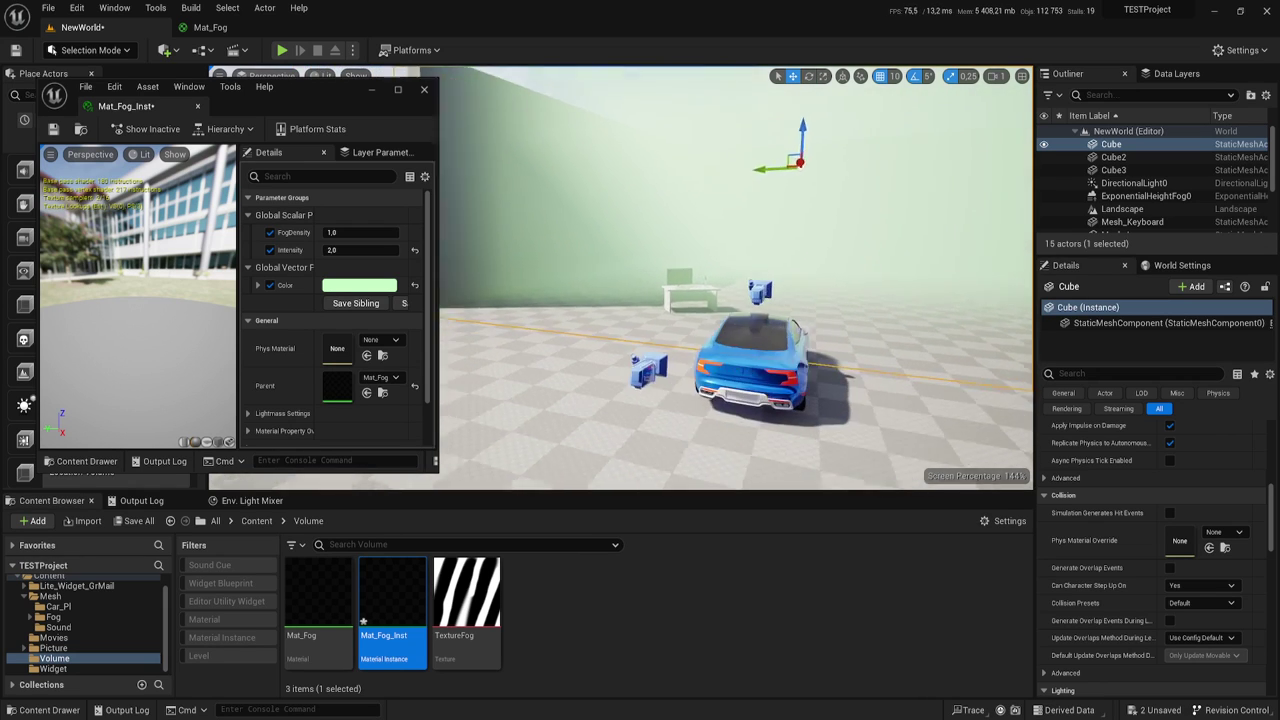
{"action": "mouse_move", "coordinate": [720, 280]}
{"action": "right_mouse_down"}
{"action": "mouse_move", "coordinate": [690, 285]}
{"action": "mouse_move", "coordinate": [688, 321]}
{"action": "right_mouse_up"}
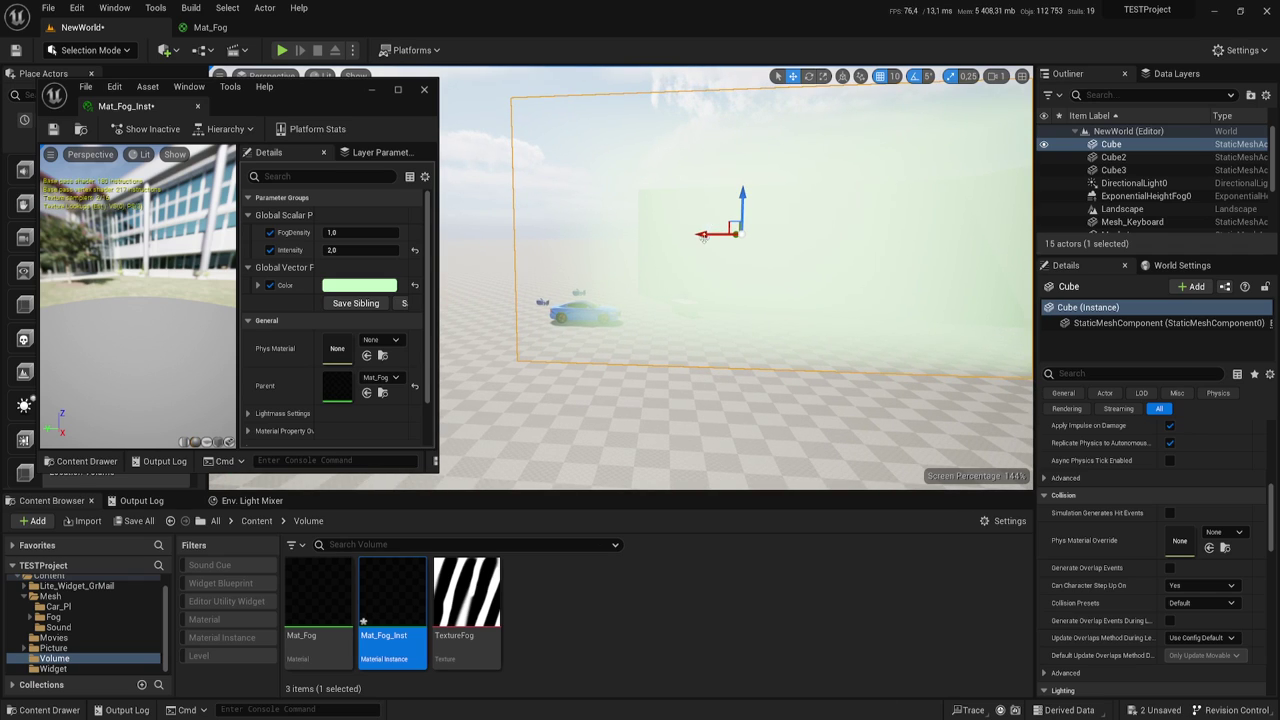
{"action": "left_click_drag", "start_coordinate": [705, 235], "coordinate": [511, 245]}
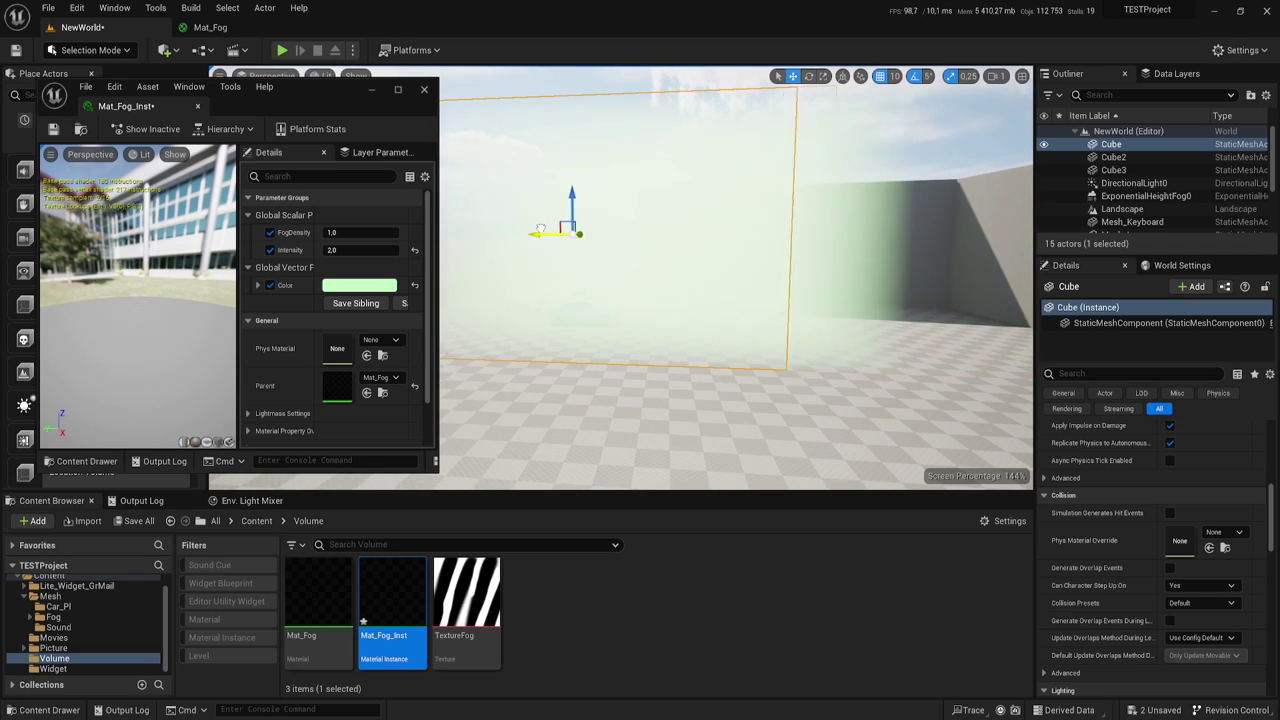
{"action": "right_click_drag", "start_coordinate": [511, 245], "coordinate": [430, 250]}
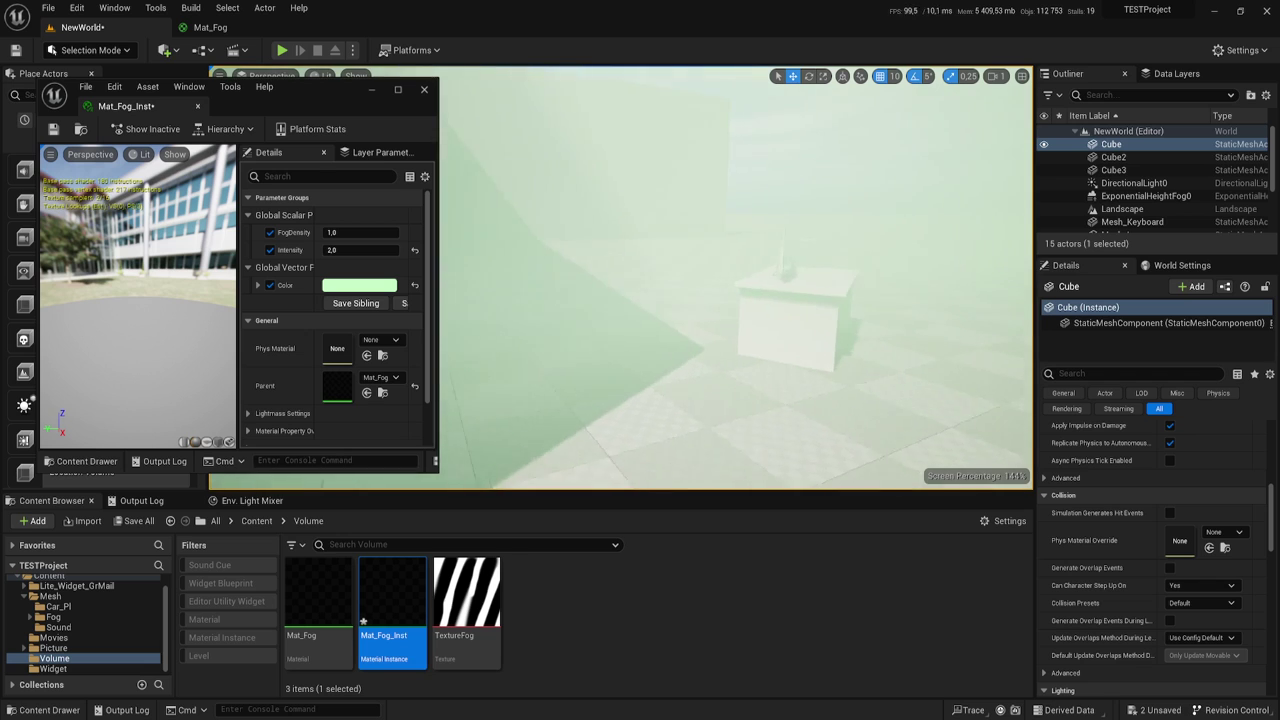
{"action": "right_click_drag", "start_coordinate": [430, 250], "coordinate": [430, 250]}
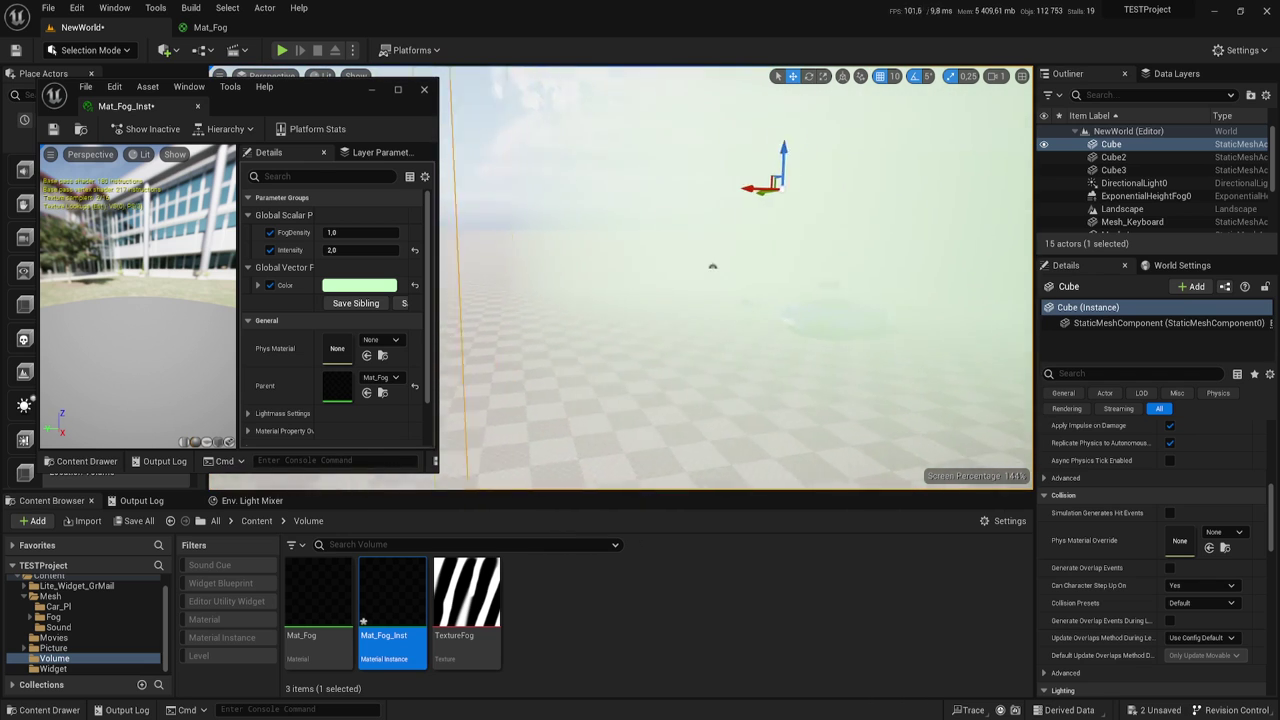
{"action": "mouse_move", "coordinate": [564, 230]}
{"action": "right_mouse_down"}
{"action": "mouse_move", "coordinate": [660, 222]}
{"action": "mouse_move", "coordinate": [919, 264]}
{"action": "right_mouse_up"}
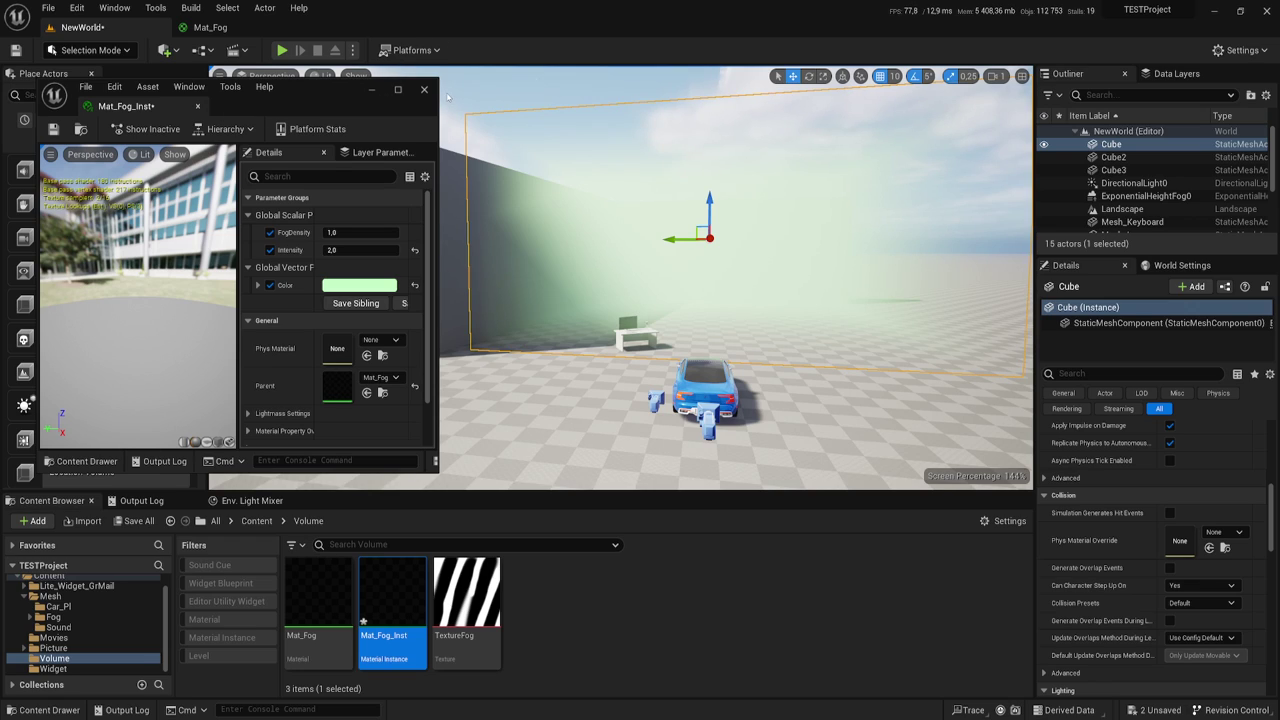
- Save Mat_Fog_Inst, minimize its editor, and drag TextureFog into the Mat_Fog graph
{"action": "left_click", "coordinate": [53, 128]}
{"action": "left_click", "coordinate": [373, 91]}
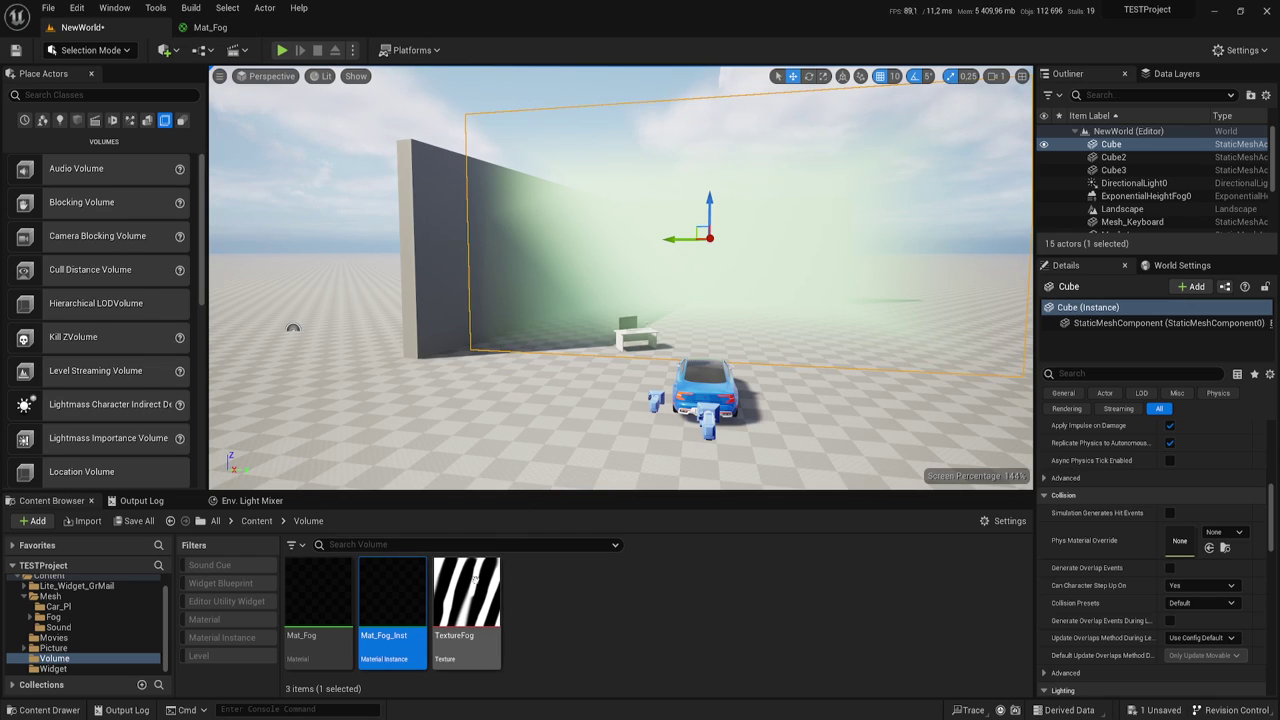
{"action": "mouse_move", "coordinate": [476, 604]}
{"action": "left_mouse_down"}
{"action": "mouse_move", "coordinate": [276, 48]}
{"action": "mouse_move", "coordinate": [548, 212]}
{"action": "left_mouse_up"}
- Move the new TextureFog Texture Sample node up into place in the Mat_Fog graph
{"action": "right_click_drag", "start_coordinate": [815, 237], "coordinate": [965, 390]}
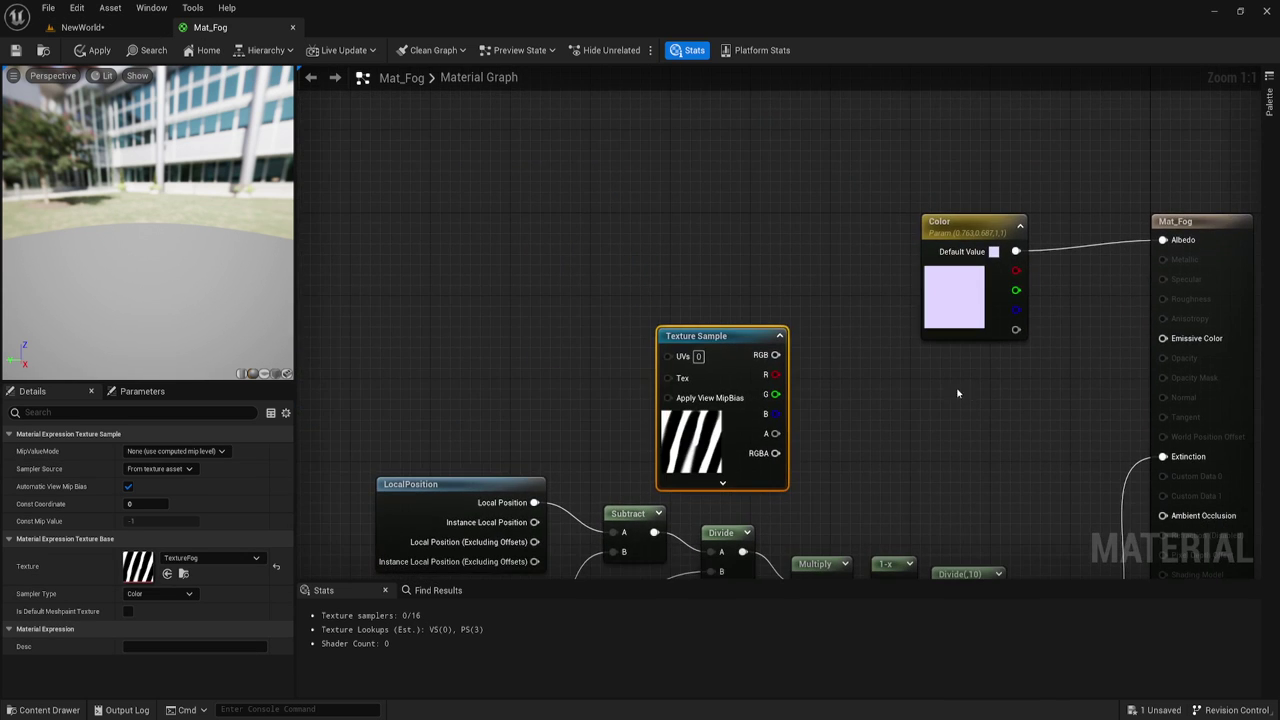
{"action": "left_click", "coordinate": [853, 399]}
{"action": "mouse_move", "coordinate": [705, 342]}
{"action": "left_mouse_down"}
{"action": "mouse_move", "coordinate": [648, 196]}
{"action": "mouse_move", "coordinate": [688, 174]}
{"action": "left_mouse_up"}
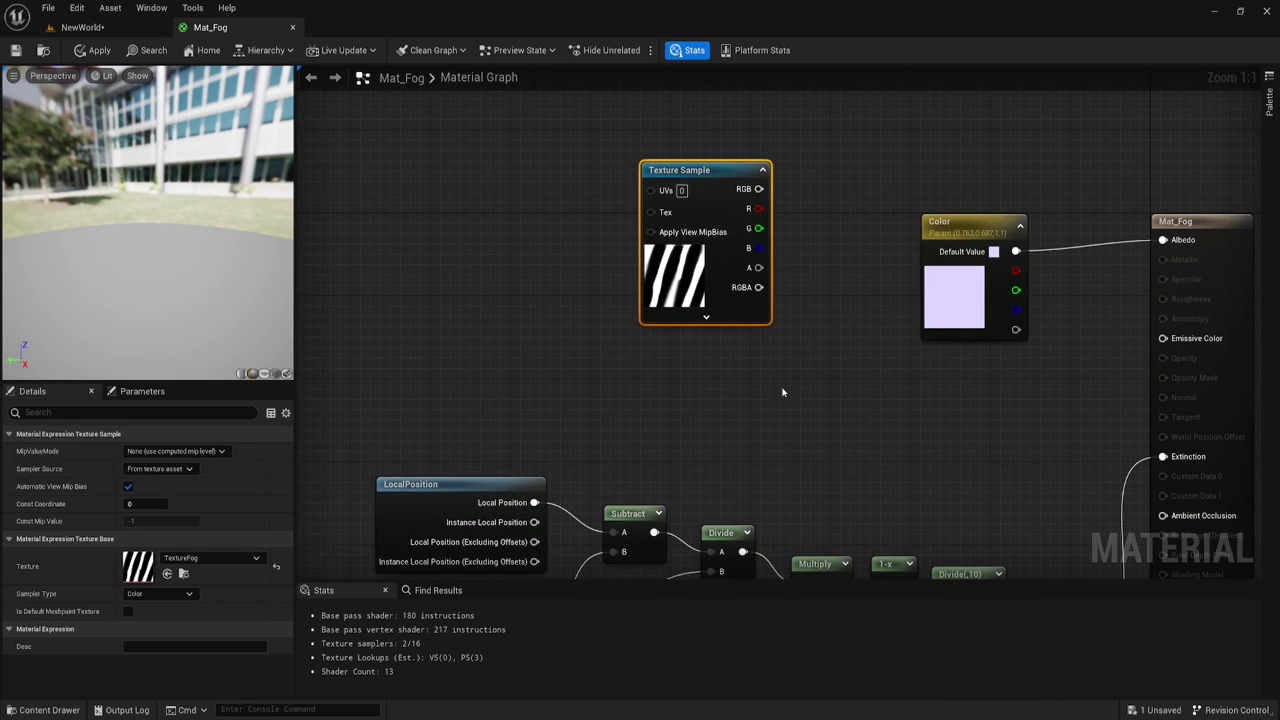
{"action": "right_click_drag", "start_coordinate": [780, 393], "coordinate": [780, 428]}
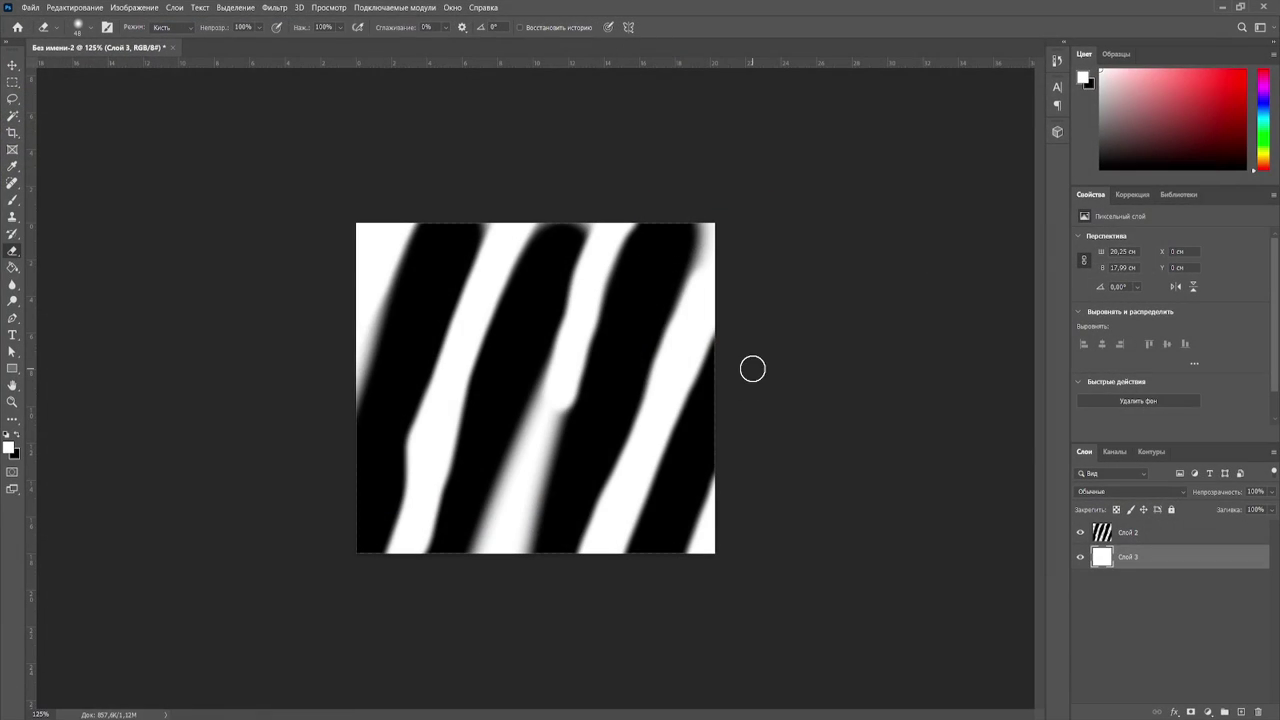
- Toggle the Слой 2 stripe layer off and back on, then minimize Photoshop
{"action": "left_click", "coordinate": [1081, 533]}
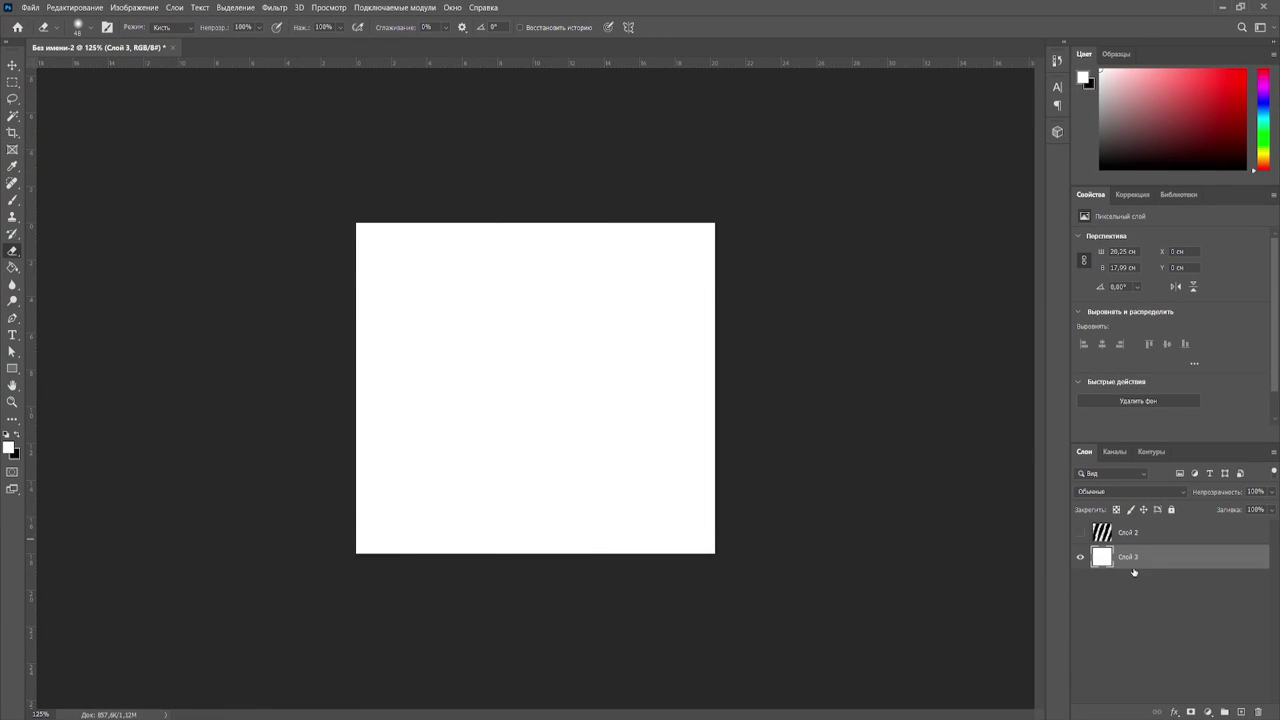
{"action": "left_click", "coordinate": [1084, 533]}
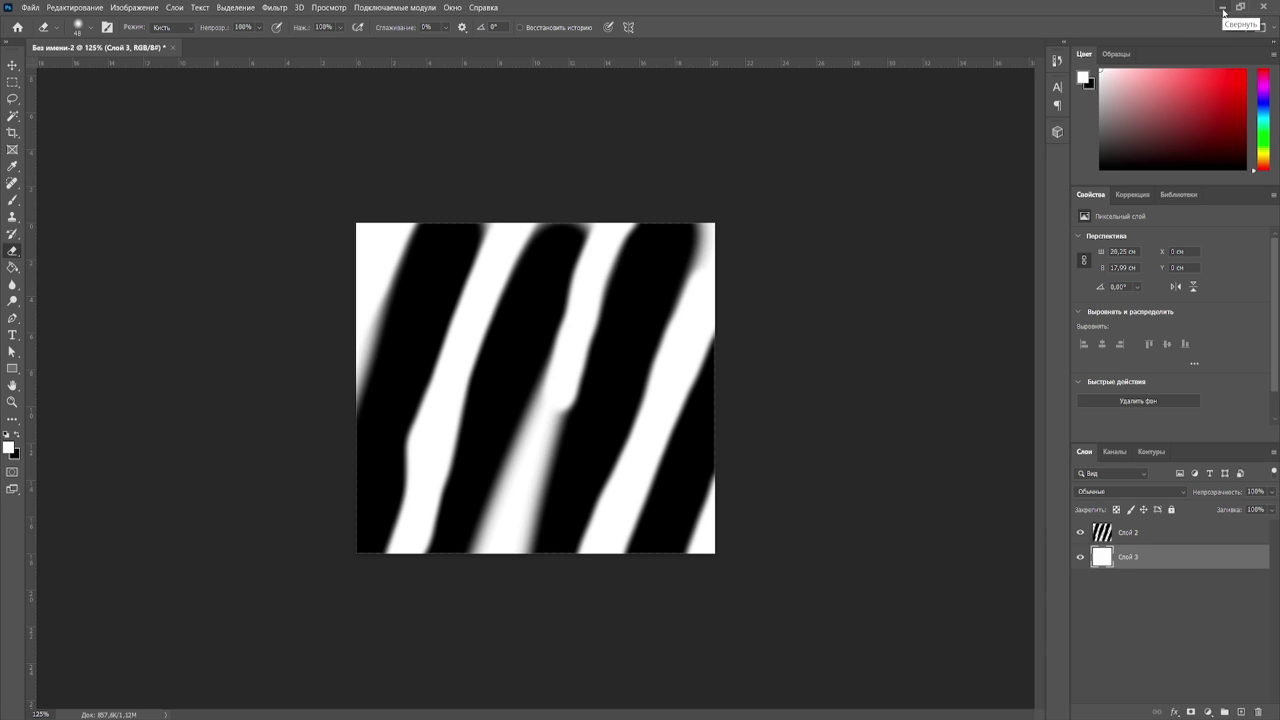
{"action": "left_click", "coordinate": [1225, 7]}
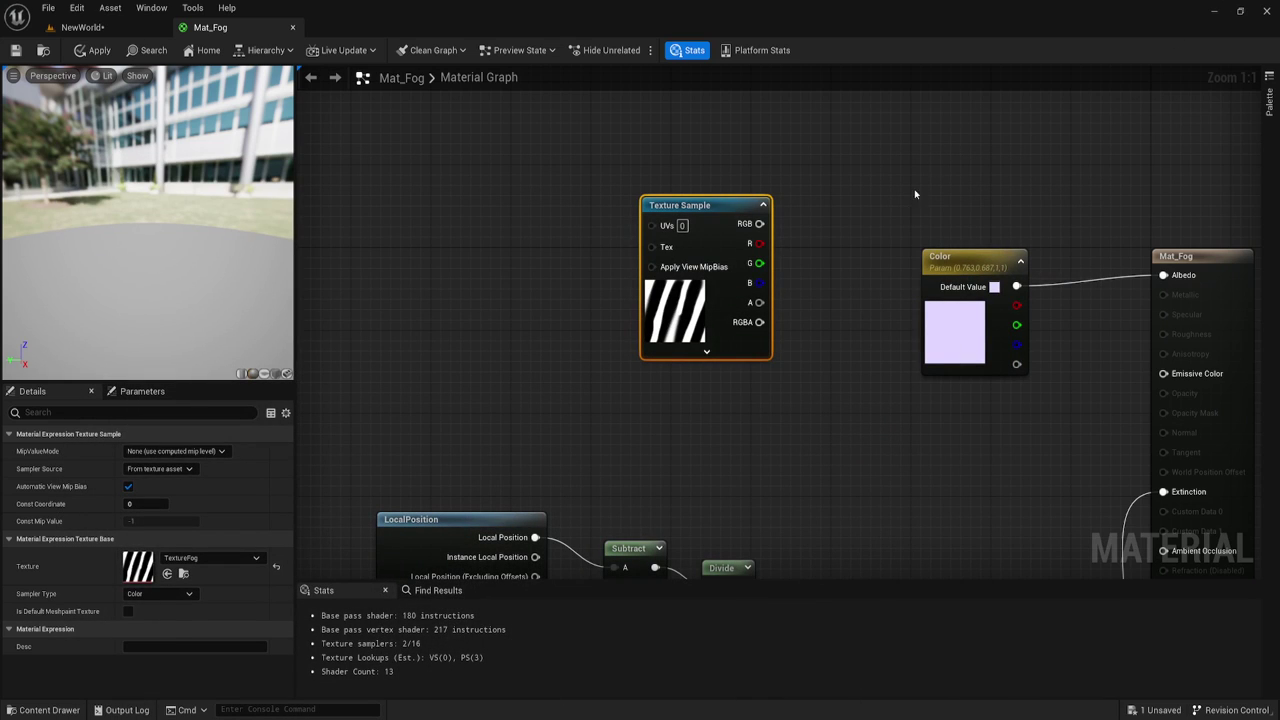
- Rearrange the graph, moving the Texture Sample and Color nodes higher
{"action": "right_click_drag", "start_coordinate": [899, 369], "coordinate": [855, 417]}
{"action": "left_click_drag", "start_coordinate": [650, 262], "coordinate": [740, 178]}
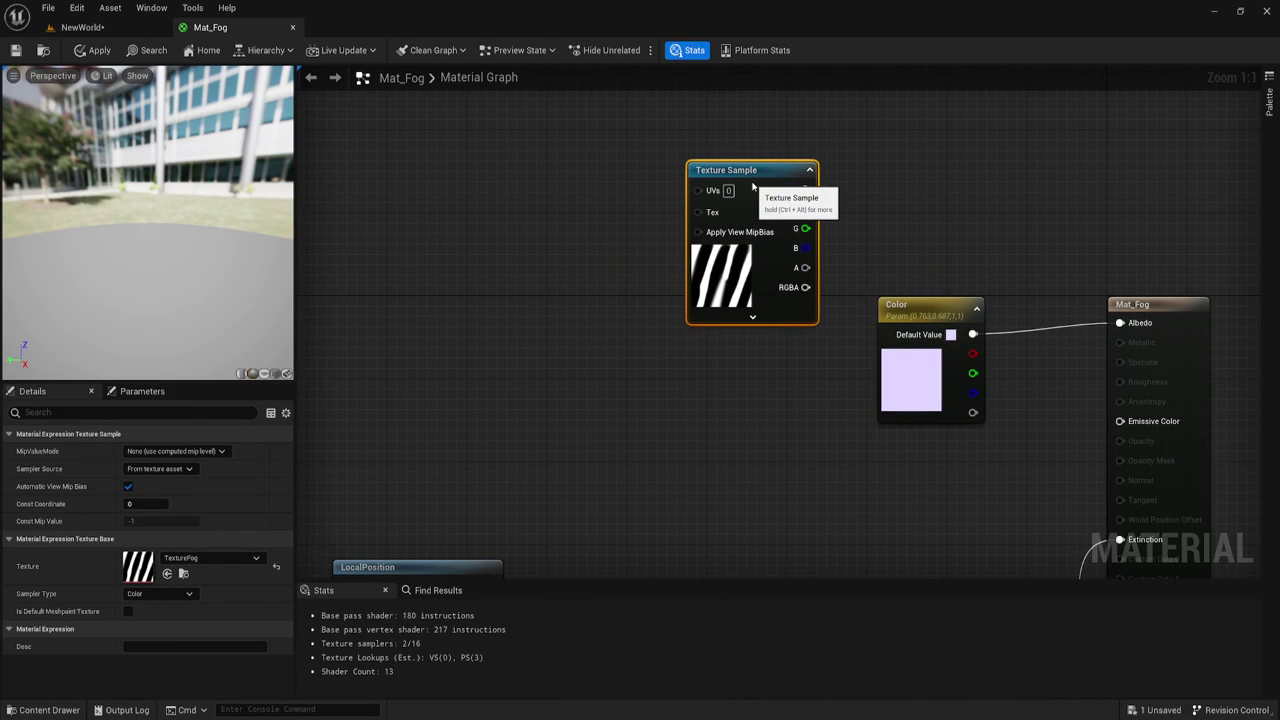
{"action": "right_click_drag", "start_coordinate": [817, 360], "coordinate": [780, 391]}
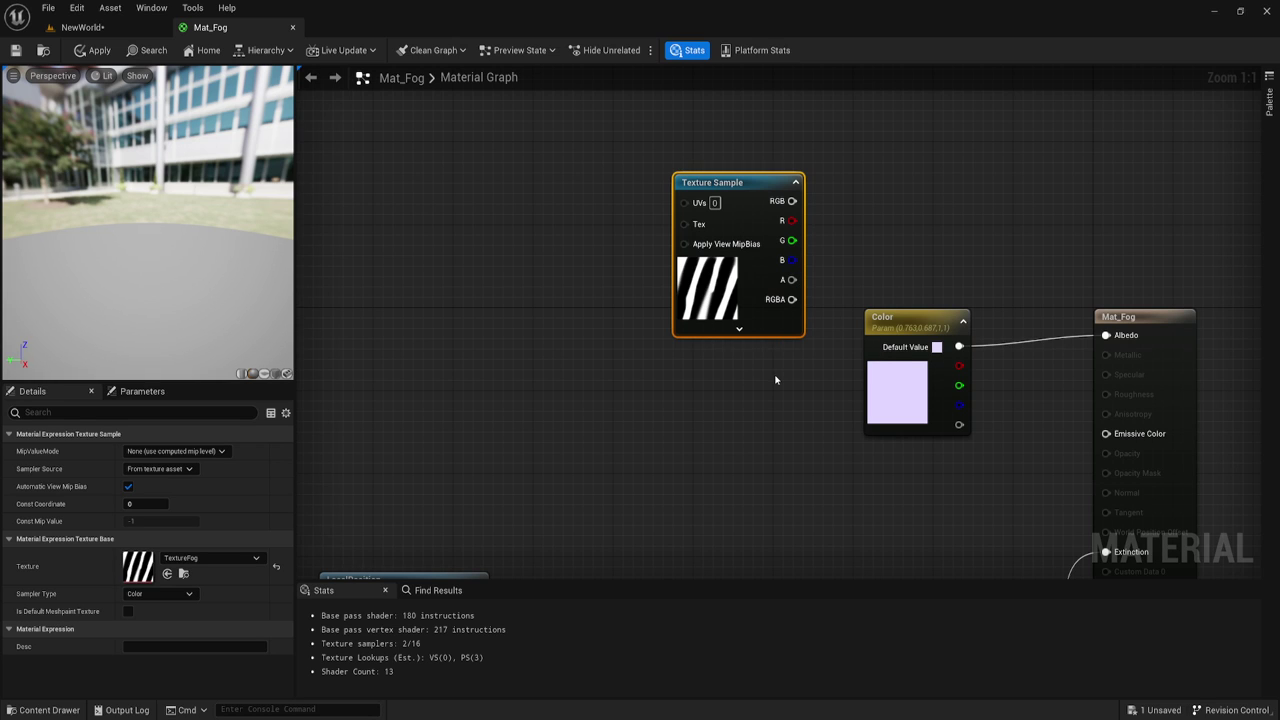
{"action": "right_click_drag", "start_coordinate": [884, 460], "coordinate": [788, 434]}
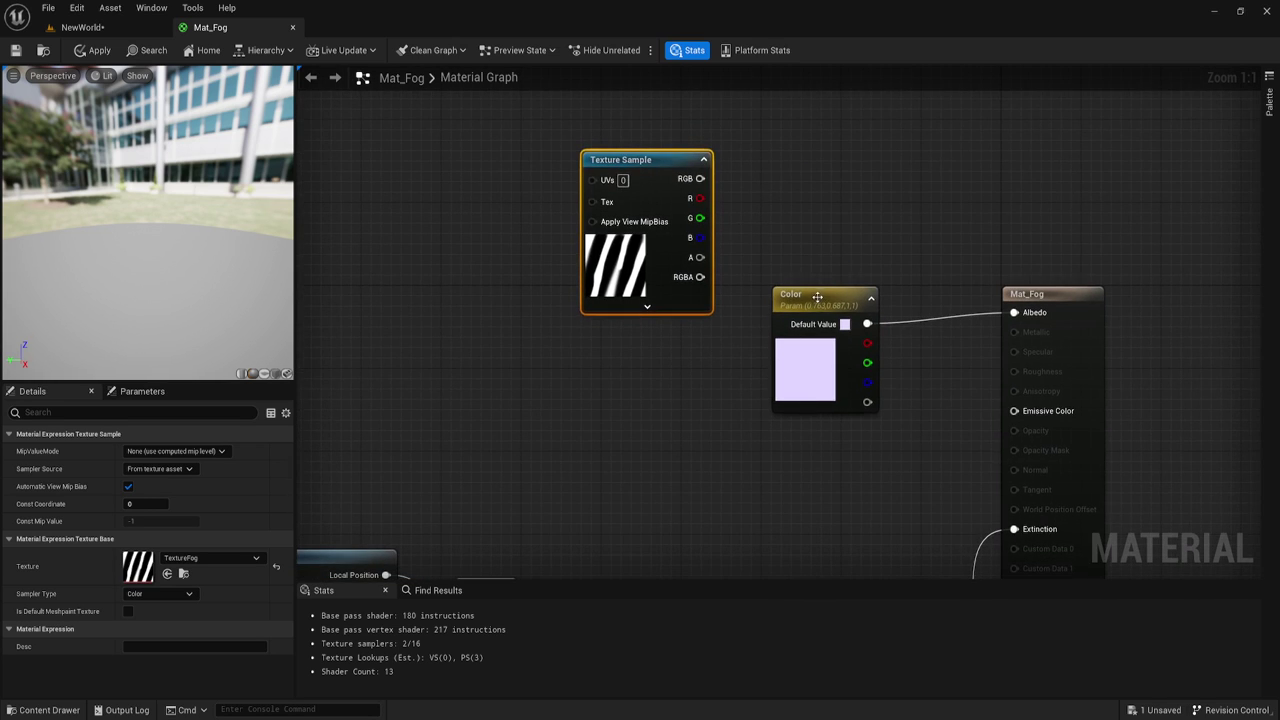
{"action": "left_click_drag", "start_coordinate": [800, 296], "coordinate": [791, 128]}
{"action": "right_click_drag", "start_coordinate": [830, 351], "coordinate": [765, 459]}
- Duplicate the Color parameter, place the copy below it, and name it Color1
{"action": "right_click", "coordinate": [779, 242]}
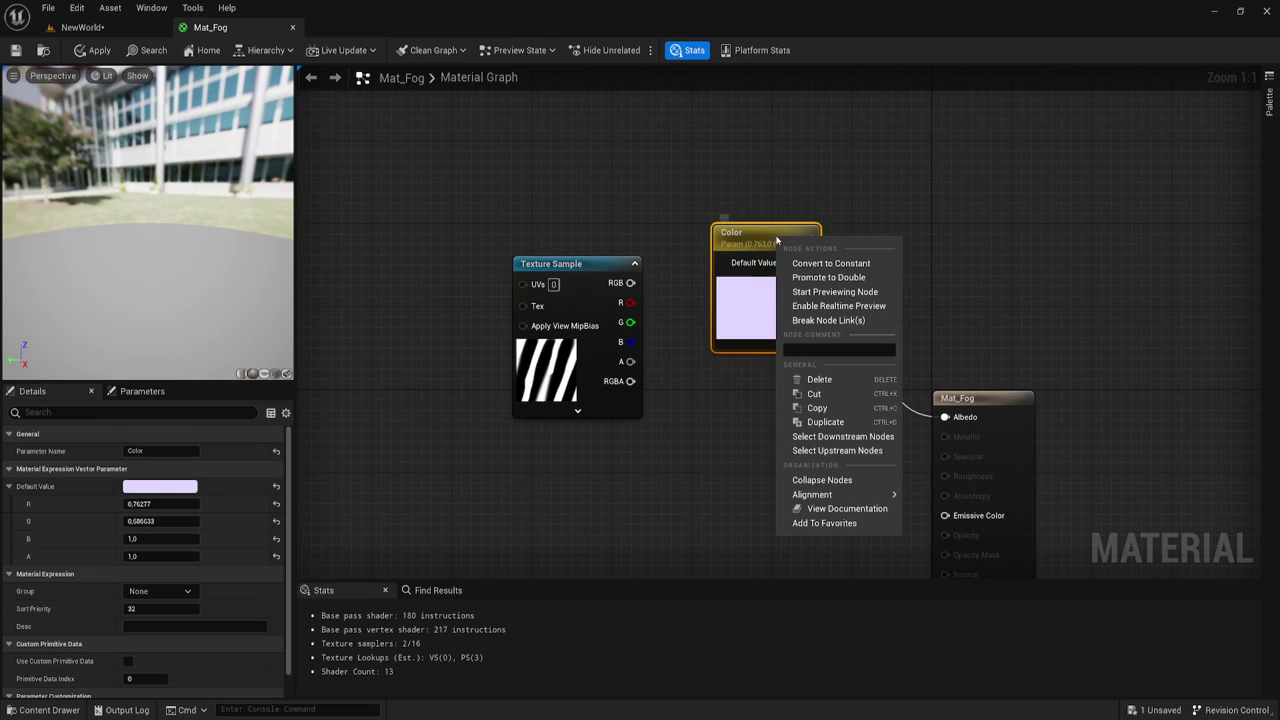
{"action": "left_click", "coordinate": [822, 421]}
{"action": "left_click_drag", "start_coordinate": [838, 240], "coordinate": [778, 374]}
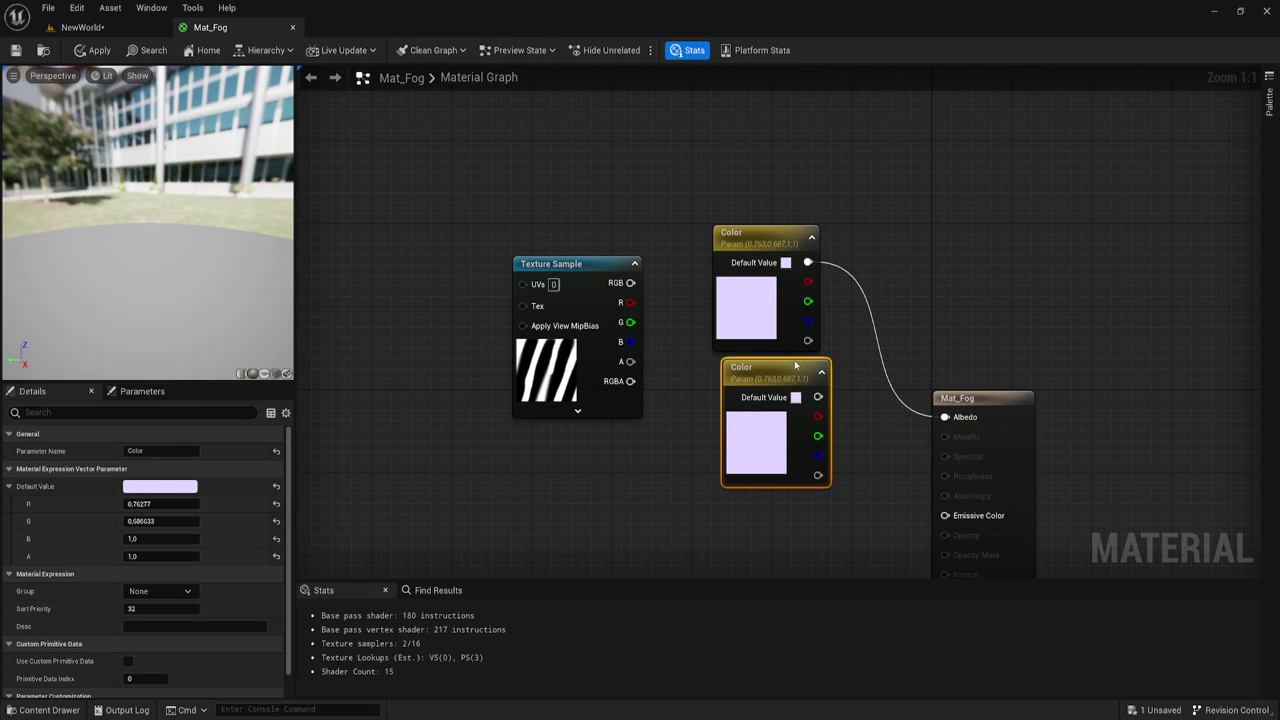
{"action": "left_click", "coordinate": [167, 450]}
{"action": "type", "text": "1"}
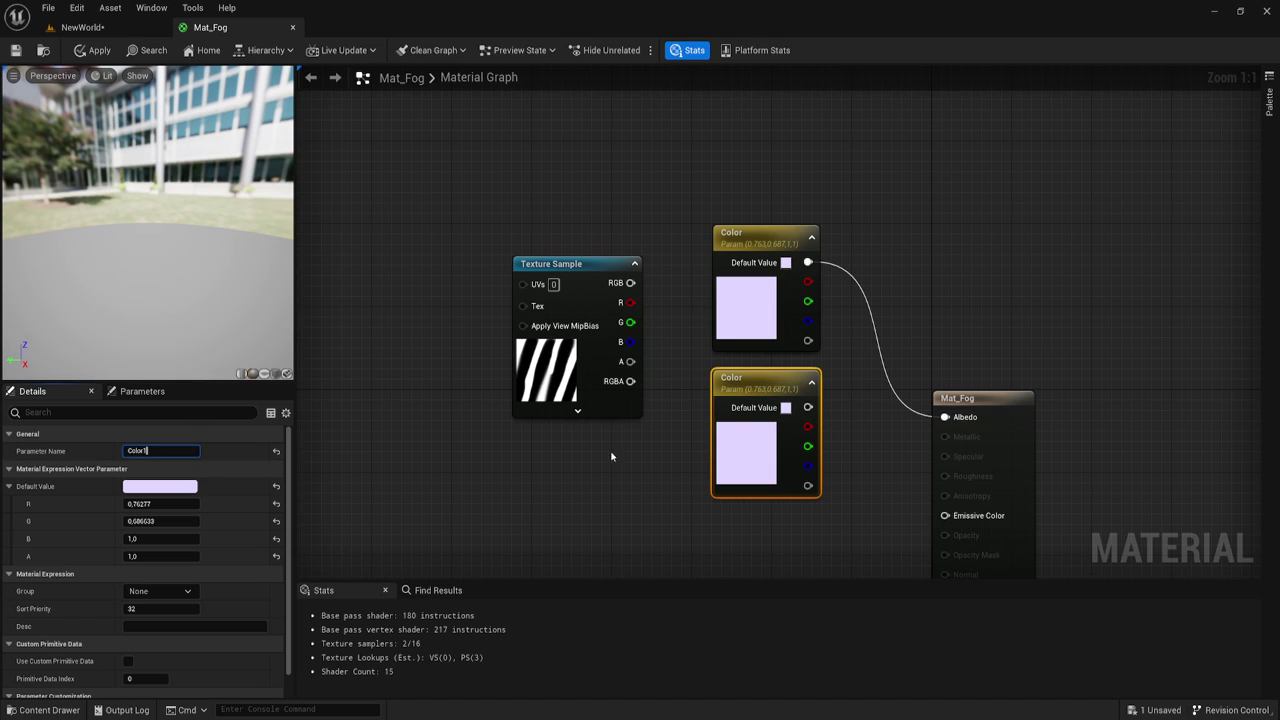
{"action": "left_click", "coordinate": [866, 414]}
- Rename the original Color parameter to Color2 and move Color1 above it
{"action": "left_click", "coordinate": [742, 230]}
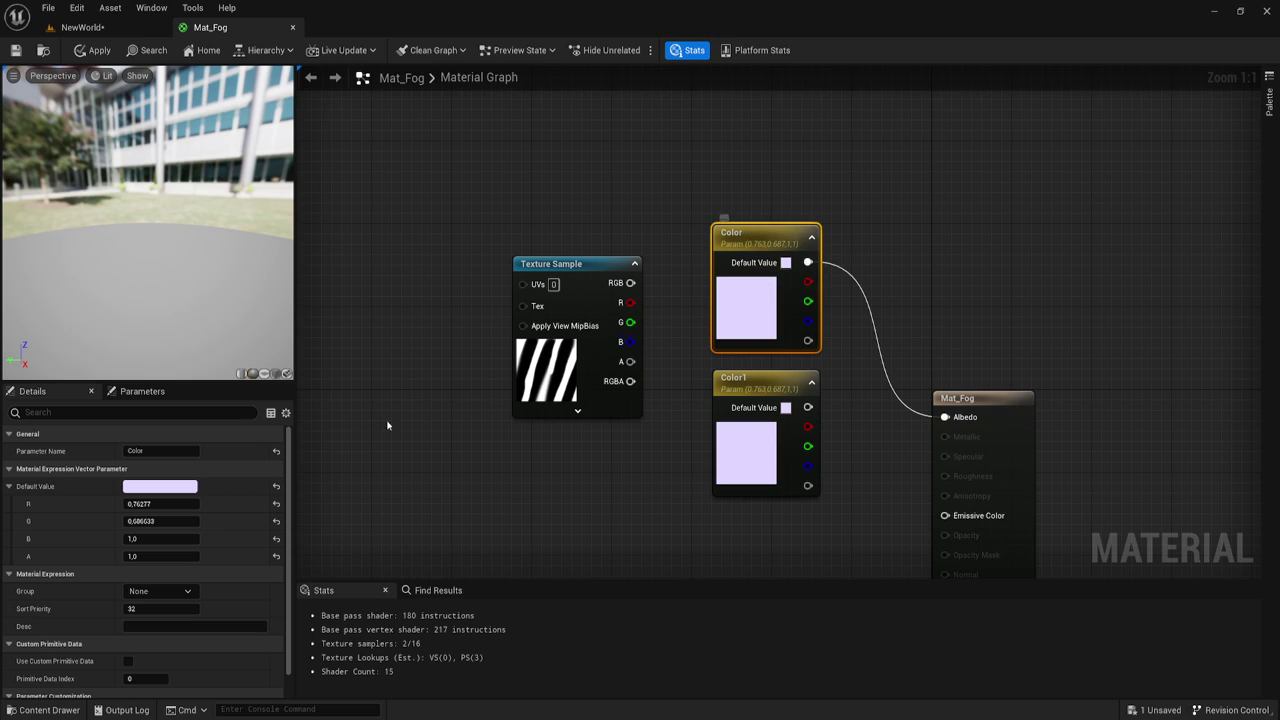
{"action": "left_click", "coordinate": [166, 451]}
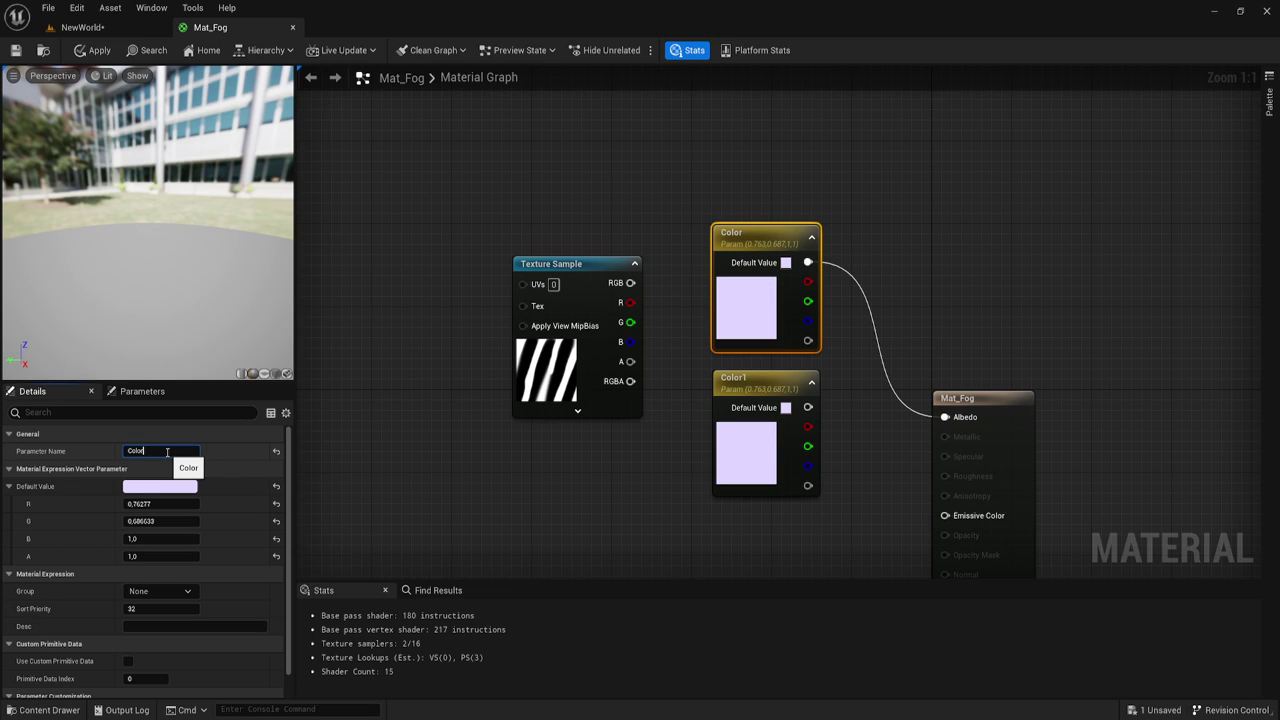
{"action": "type", "text": "2"}
{"action": "key", "text": "Return"}
{"action": "left_click_drag", "start_coordinate": [768, 382], "coordinate": [768, 119]}
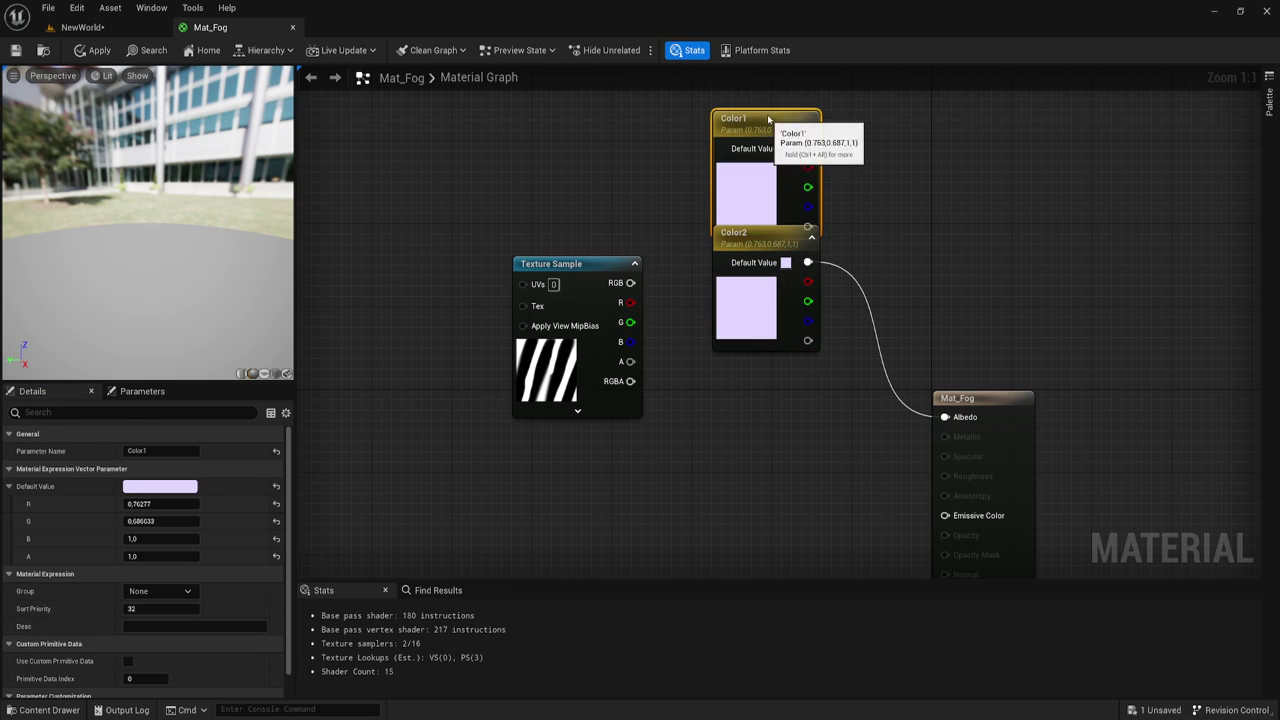
{"action": "right_click_drag", "start_coordinate": [768, 119], "coordinate": [722, 191]}
- Darken Color1 to a greyish purple by setting its value to 0.18
{"action": "double_click", "coordinate": [766, 263]}
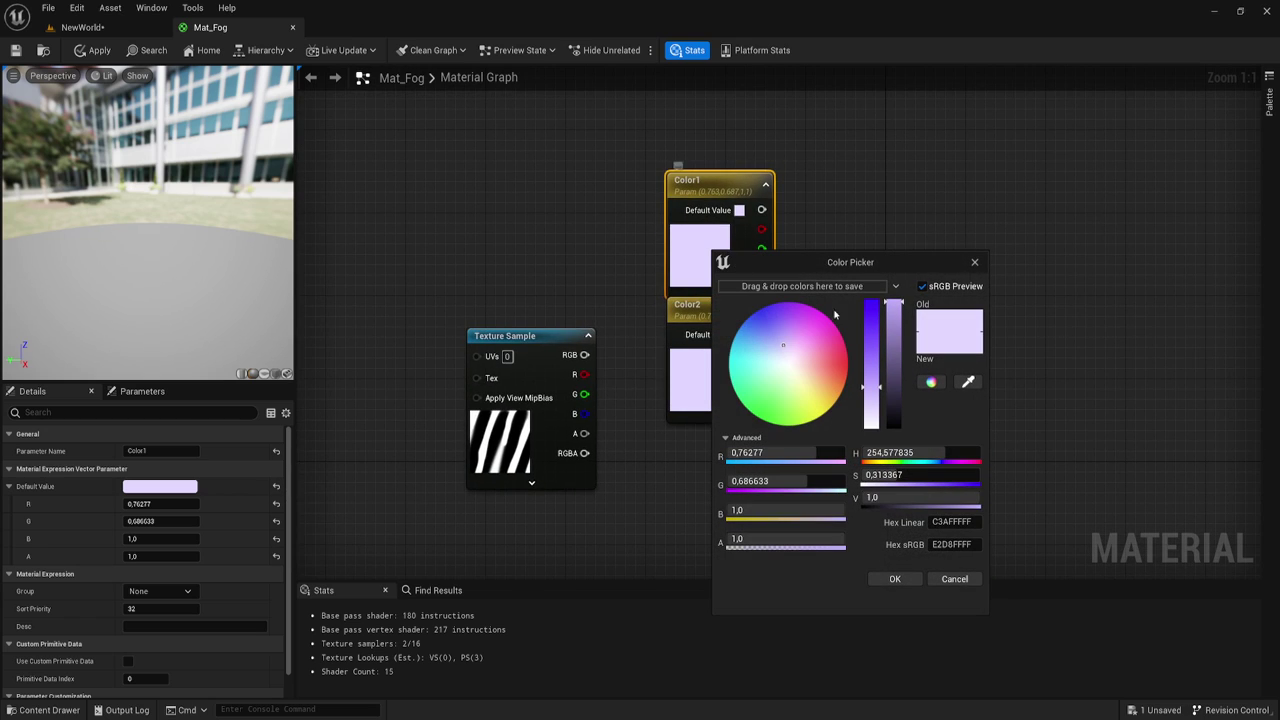
{"action": "left_click", "coordinate": [893, 403]}
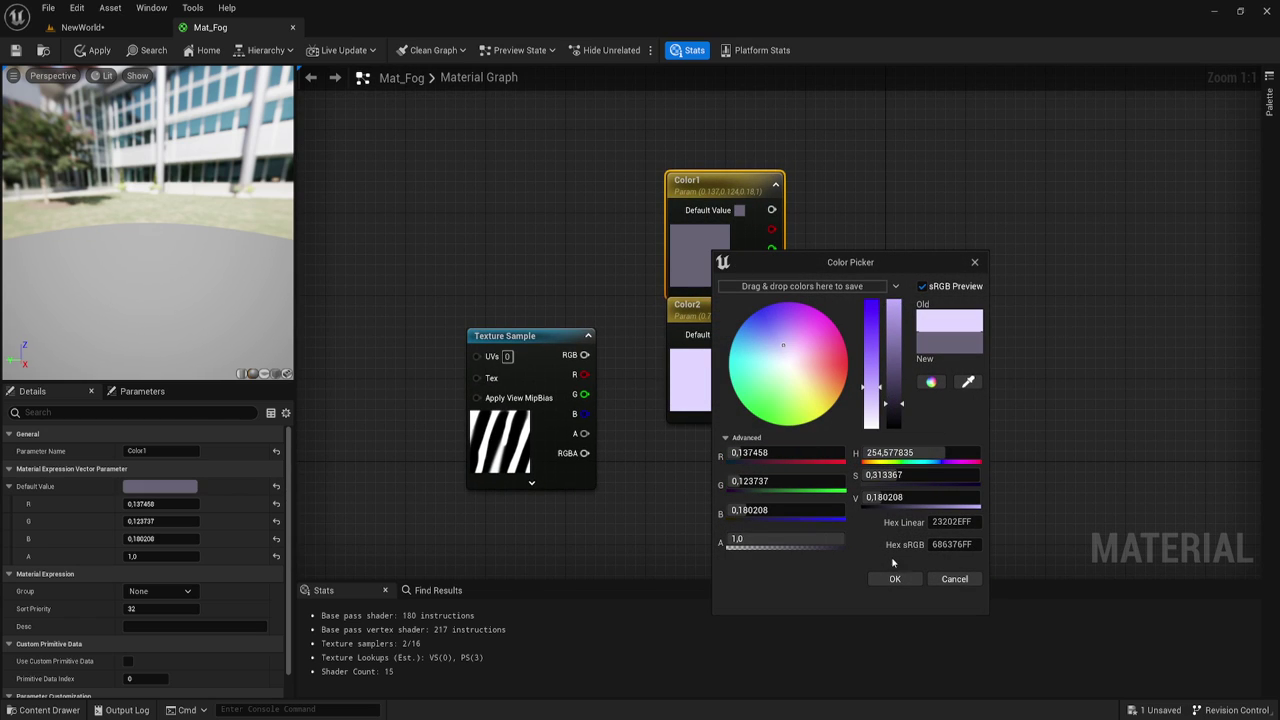
{"action": "left_click", "coordinate": [894, 581]}
- Tidy the Color1, Color2 and Texture Sample nodes and place a Lerp node beside them
{"action": "left_click_drag", "start_coordinate": [712, 188], "coordinate": [712, 156]}
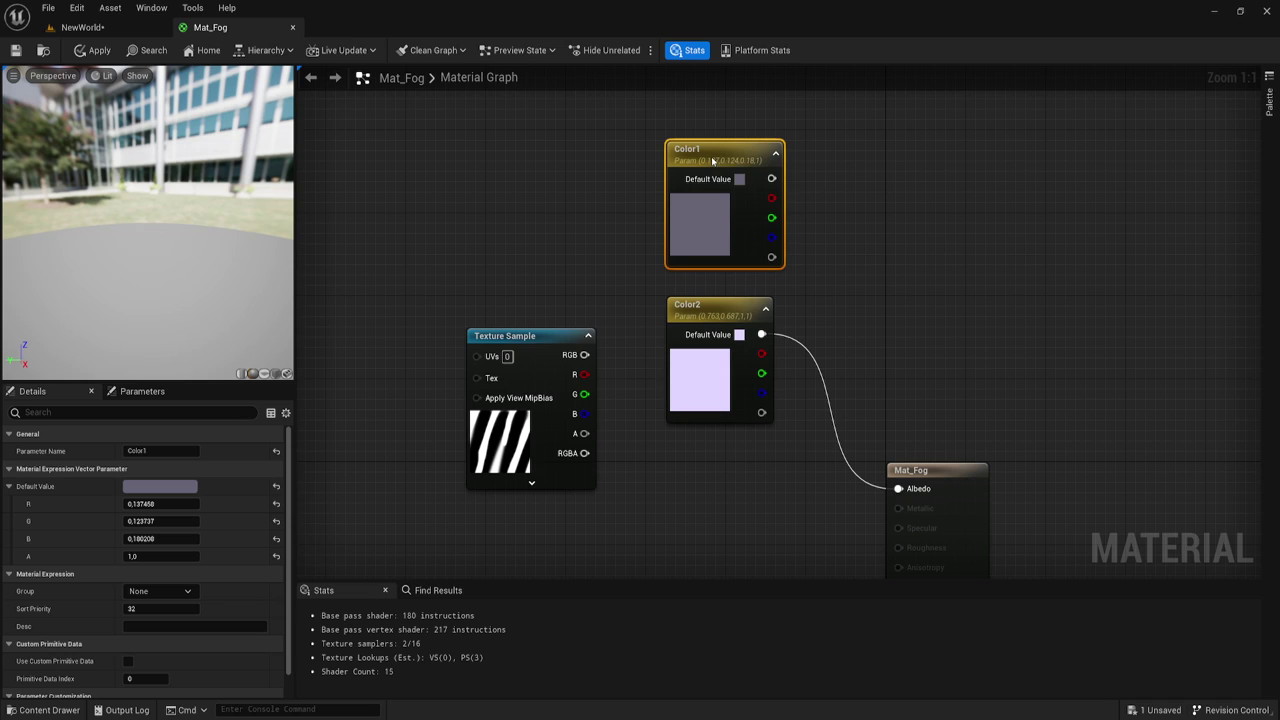
{"action": "mouse_move", "coordinate": [699, 471]}
{"action": "right_mouse_down"}
{"action": "mouse_move", "coordinate": [779, 418]}
{"action": "mouse_move", "coordinate": [759, 496]}
{"action": "right_mouse_up"}
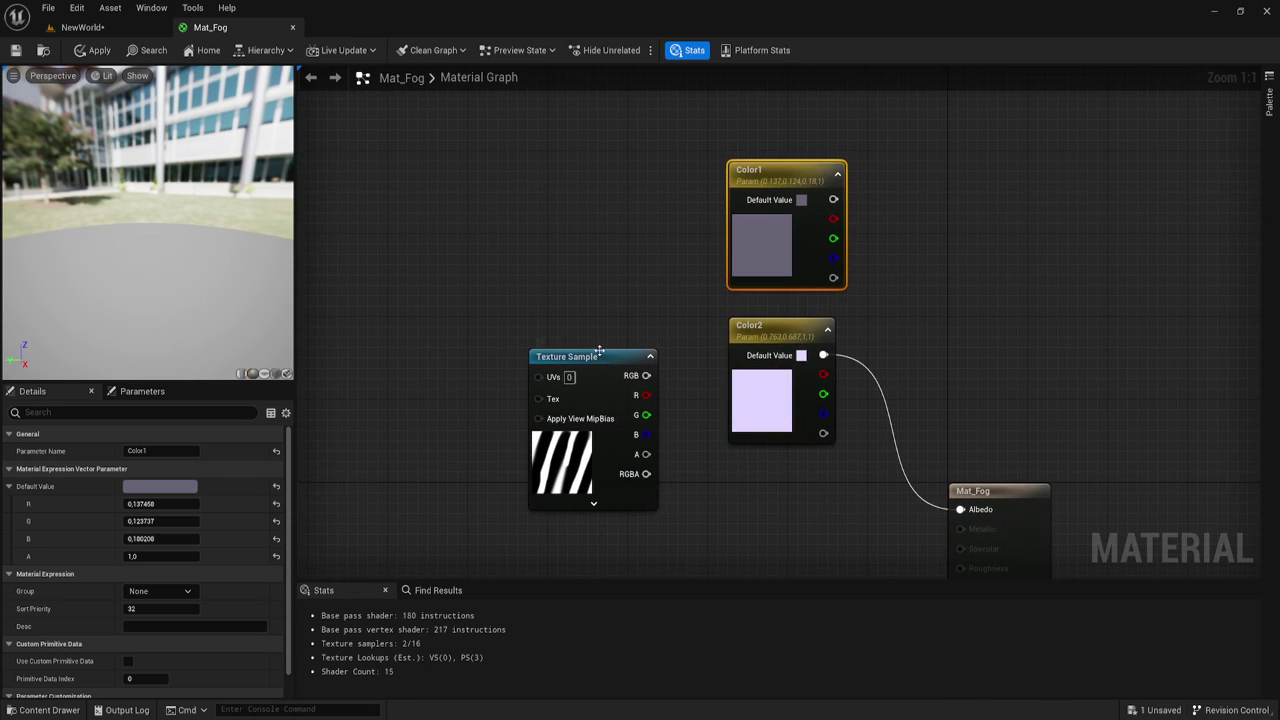
{"action": "left_click_drag", "start_coordinate": [600, 352], "coordinate": [503, 373]}
{"action": "scroll", "coordinate": [929, 374], "scroll_direction": "down", "scroll_amount": 2}
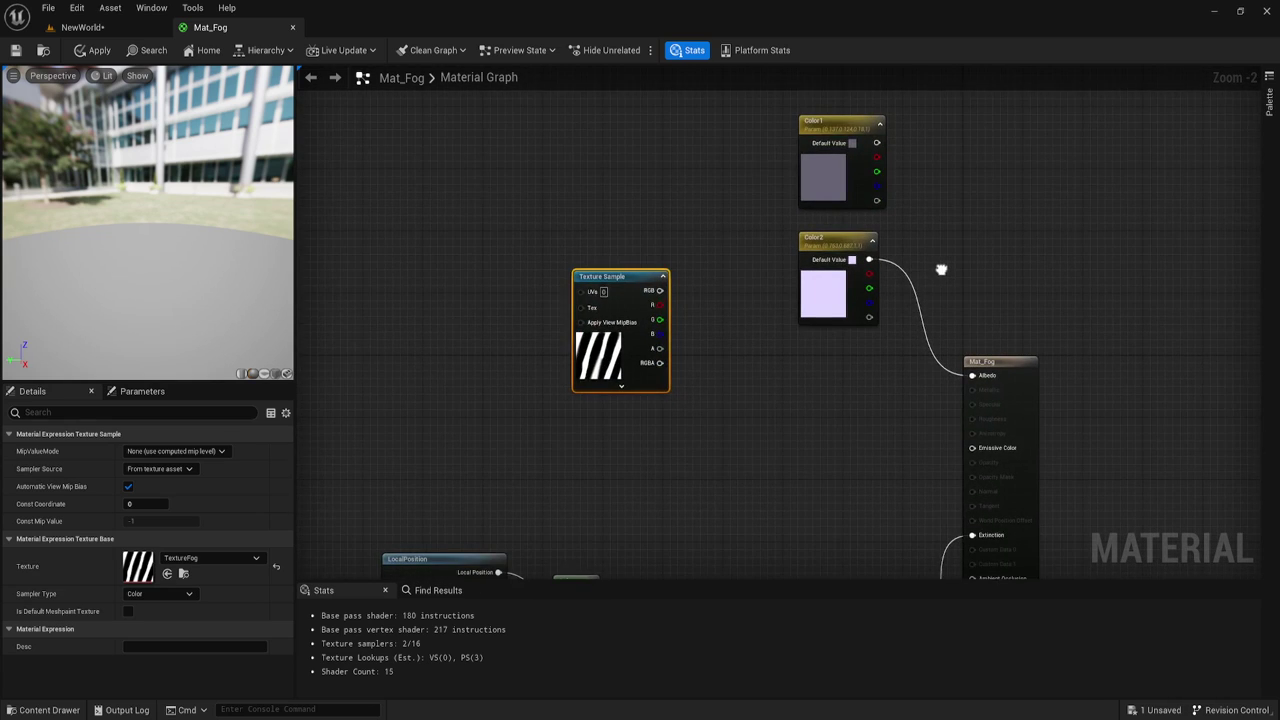
{"action": "left_click_drag", "start_coordinate": [900, 100], "coordinate": [850, 290]}
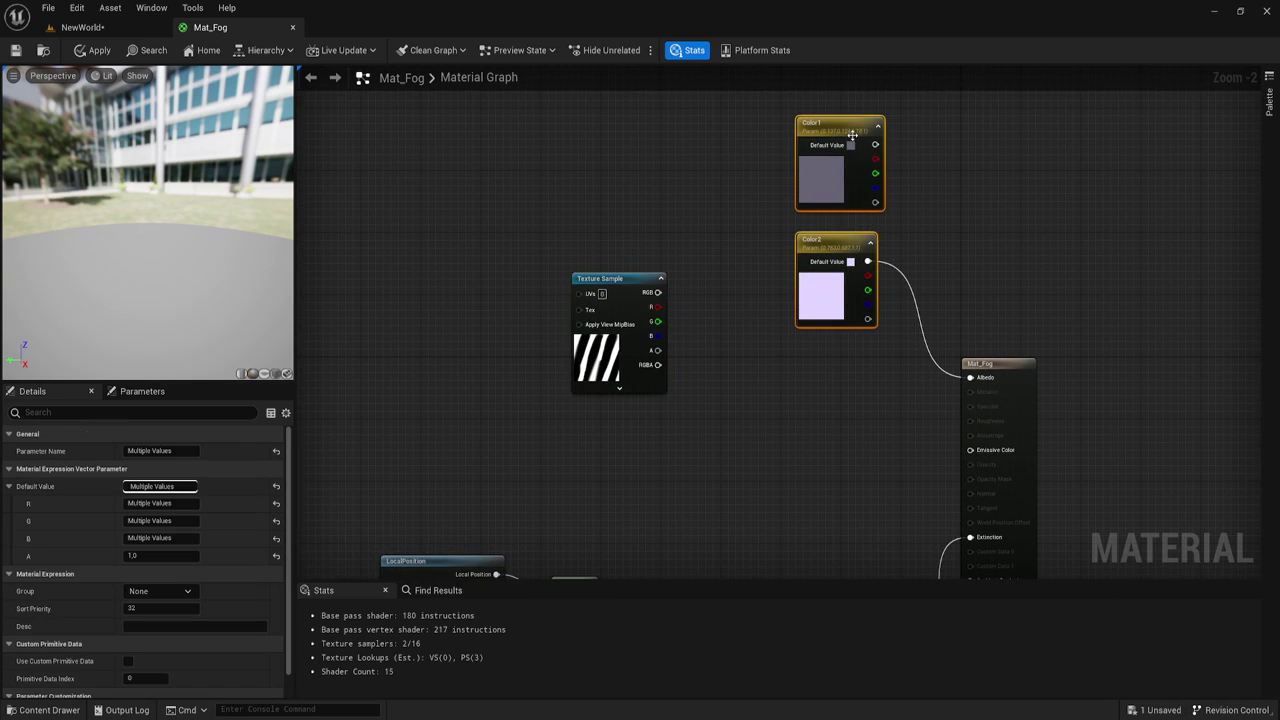
{"action": "left_click_drag", "start_coordinate": [800, 122], "coordinate": [727, 115]}
{"action": "left_click", "coordinate": [932, 233]}
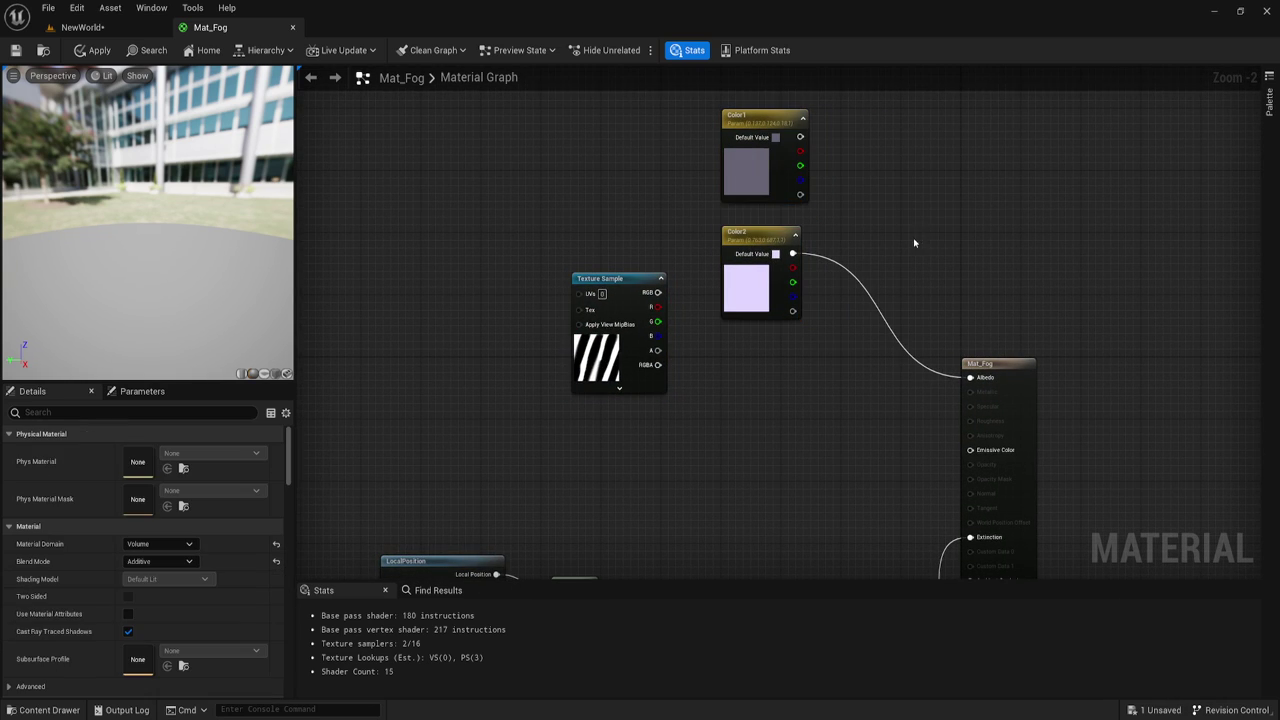
{"action": "left_click", "coordinate": [884, 236]}
- Wire Color1 to Lerp A, Color2 to Lerp B, and the Lerp output into Albedo
{"action": "left_click_drag", "start_coordinate": [889, 255], "coordinate": [798, 137]}
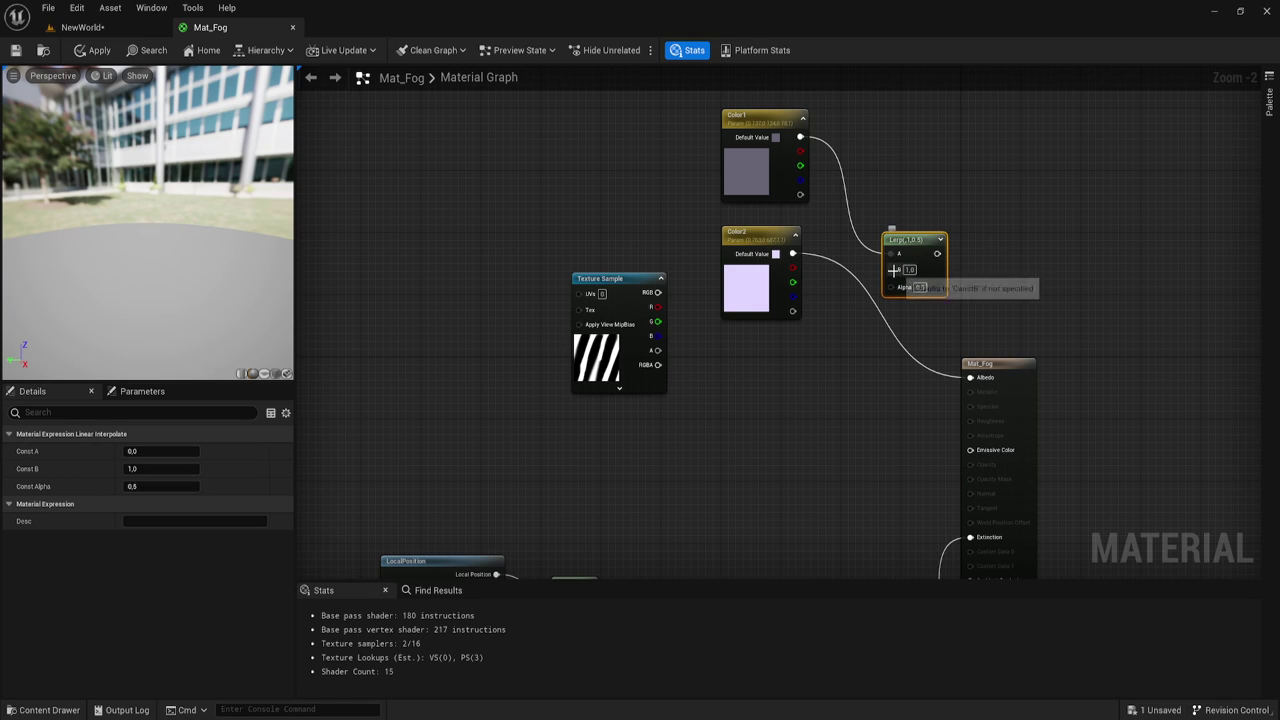
{"action": "left_click_drag", "start_coordinate": [890, 269], "coordinate": [792, 254]}
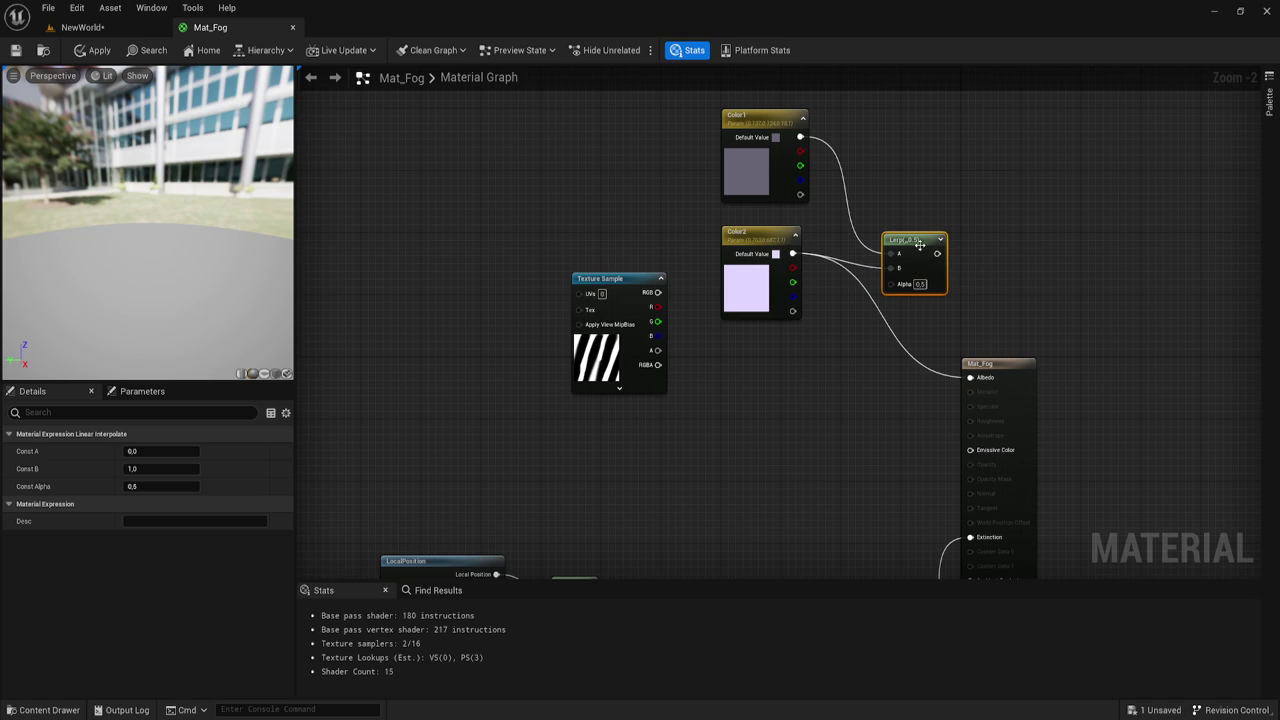
{"action": "mouse_move", "coordinate": [919, 245]}
{"action": "left_mouse_down"}
{"action": "mouse_move", "coordinate": [885, 269]}
{"action": "mouse_move", "coordinate": [968, 399]}
{"action": "mouse_move", "coordinate": [969, 378]}
{"action": "left_mouse_up"}
- Reposition the Texture Sample node down and to the left
{"action": "right_click_drag", "start_coordinate": [855, 313], "coordinate": [905, 285]}
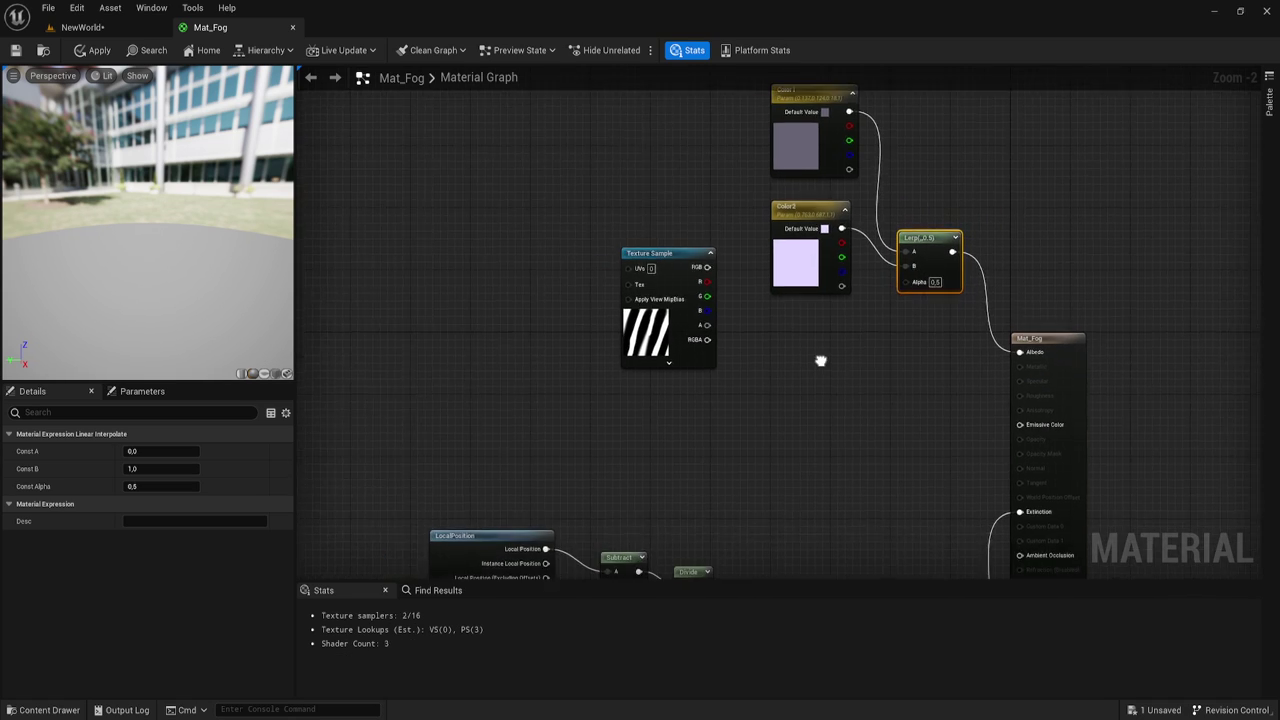
{"action": "left_click_drag", "start_coordinate": [663, 276], "coordinate": [626, 305]}
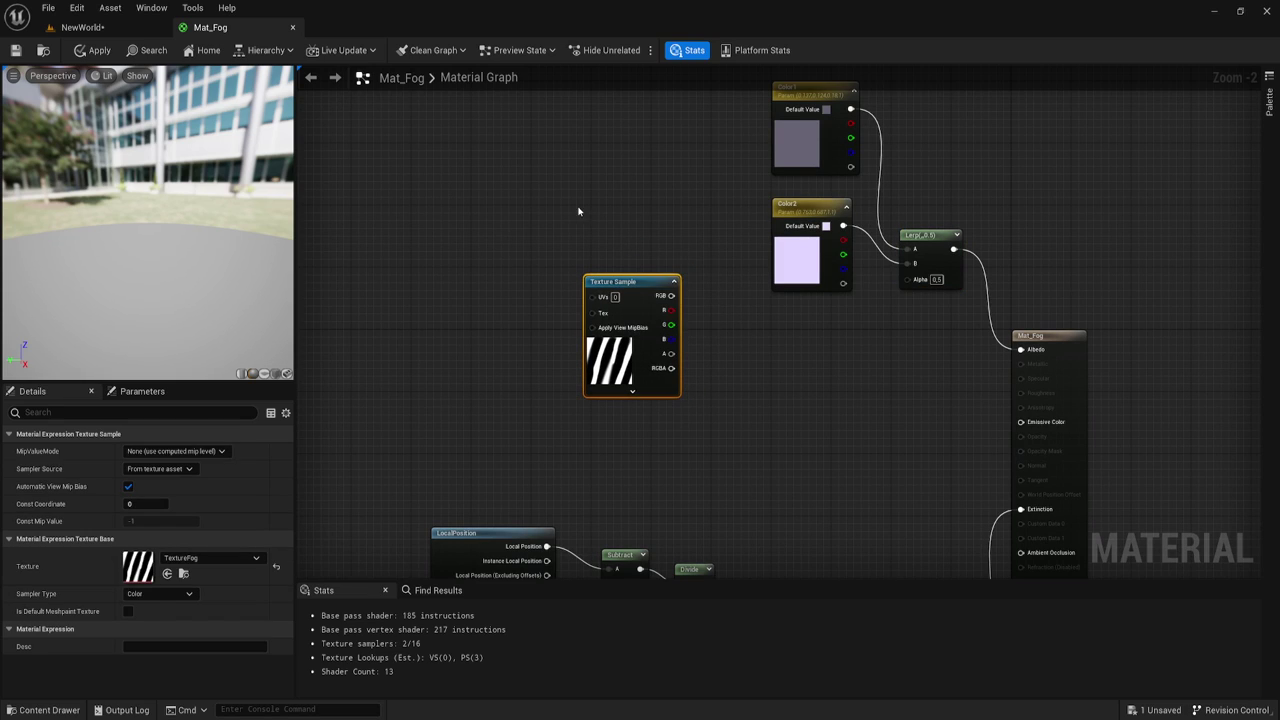
{"action": "left_click_drag", "start_coordinate": [576, 214], "coordinate": [694, 422]}
- Add a CheapContrast_RGB node fed by the Texture Sample's RGB output, found by searching 'cheap'
{"action": "left_click_drag", "start_coordinate": [672, 296], "coordinate": [760, 348]}
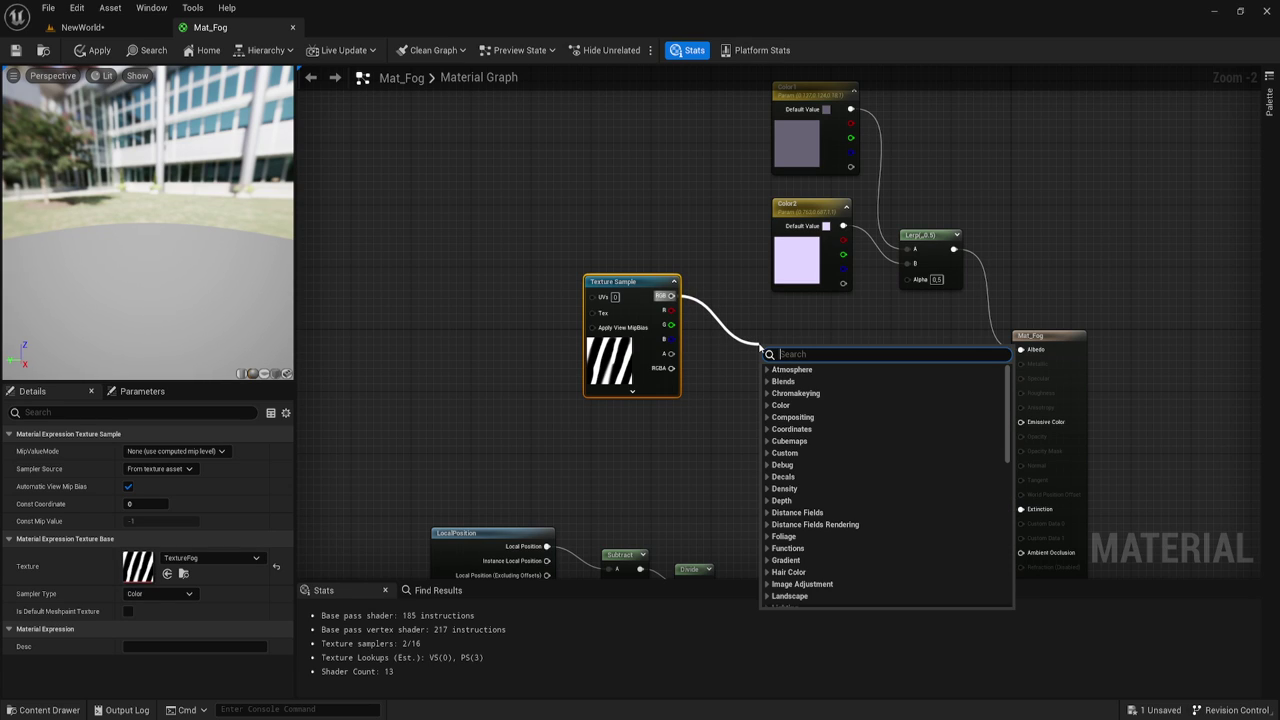
{"action": "type", "text": "chi"}
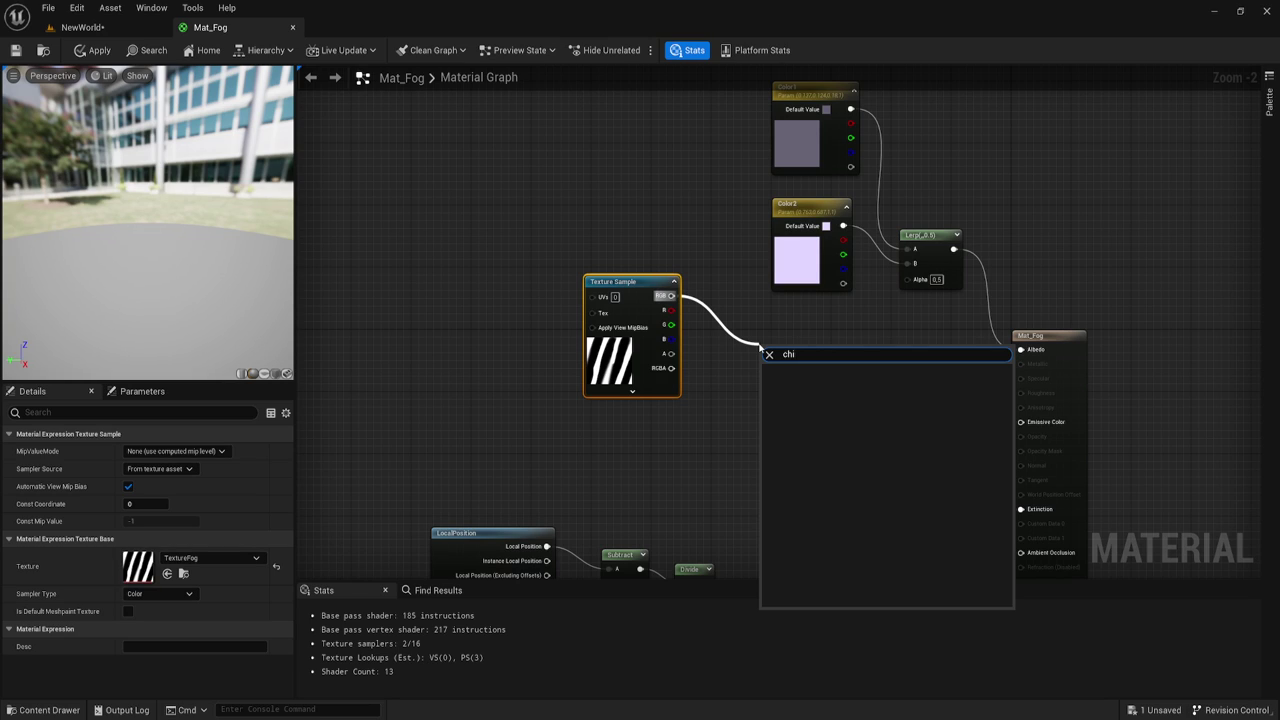
{"action": "key", "text": "BackSpace"}
{"action": "type", "text": "ea"}
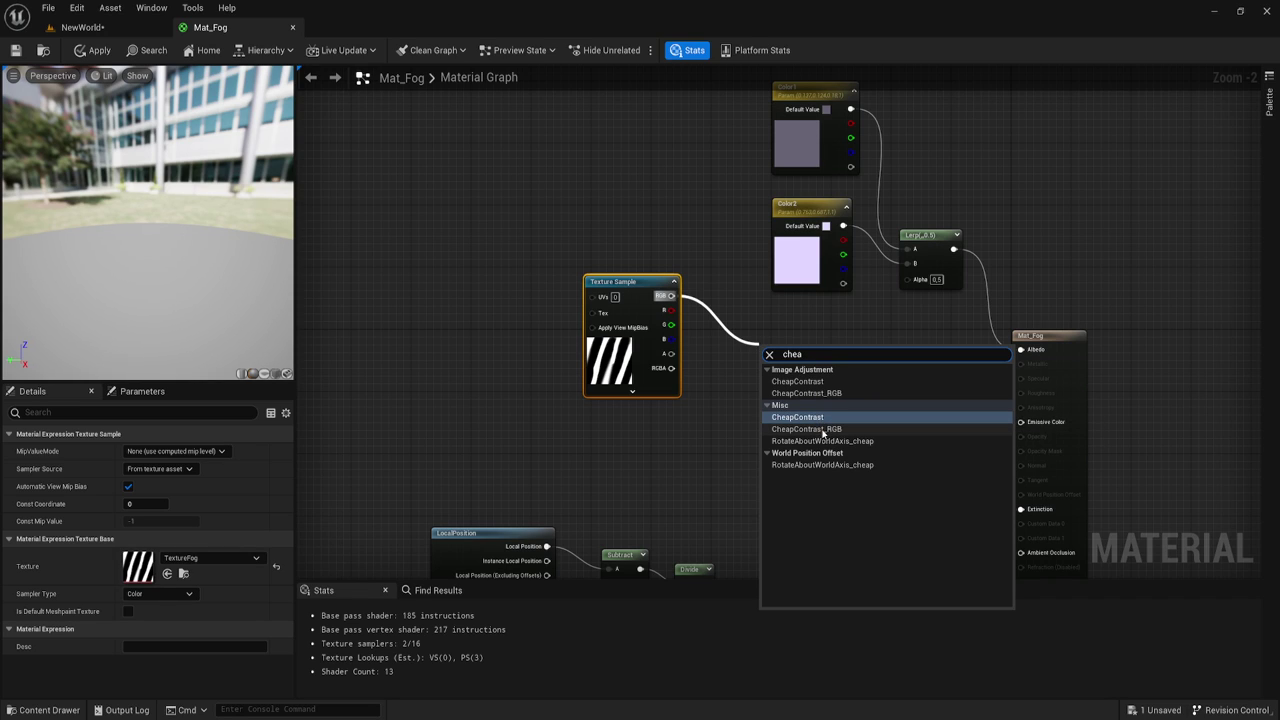
{"action": "left_click", "coordinate": [829, 429]}
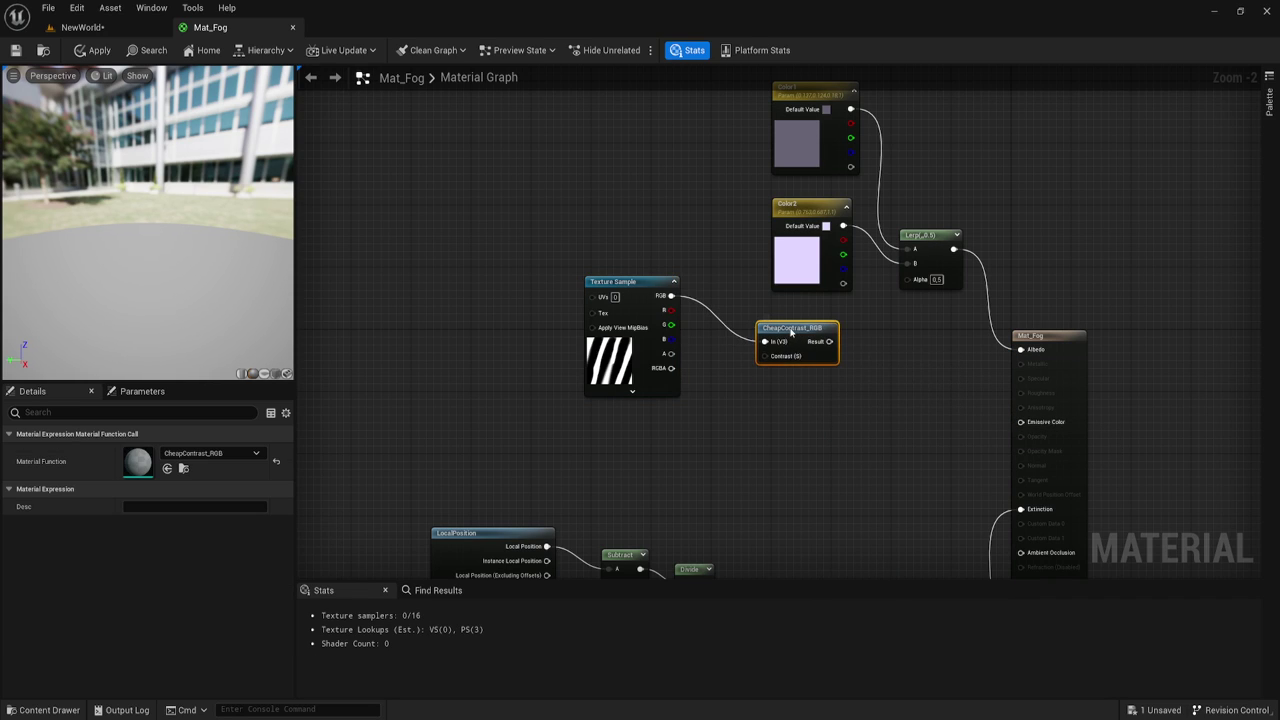
{"action": "right_click_drag", "start_coordinate": [760, 360], "coordinate": [764, 268]}
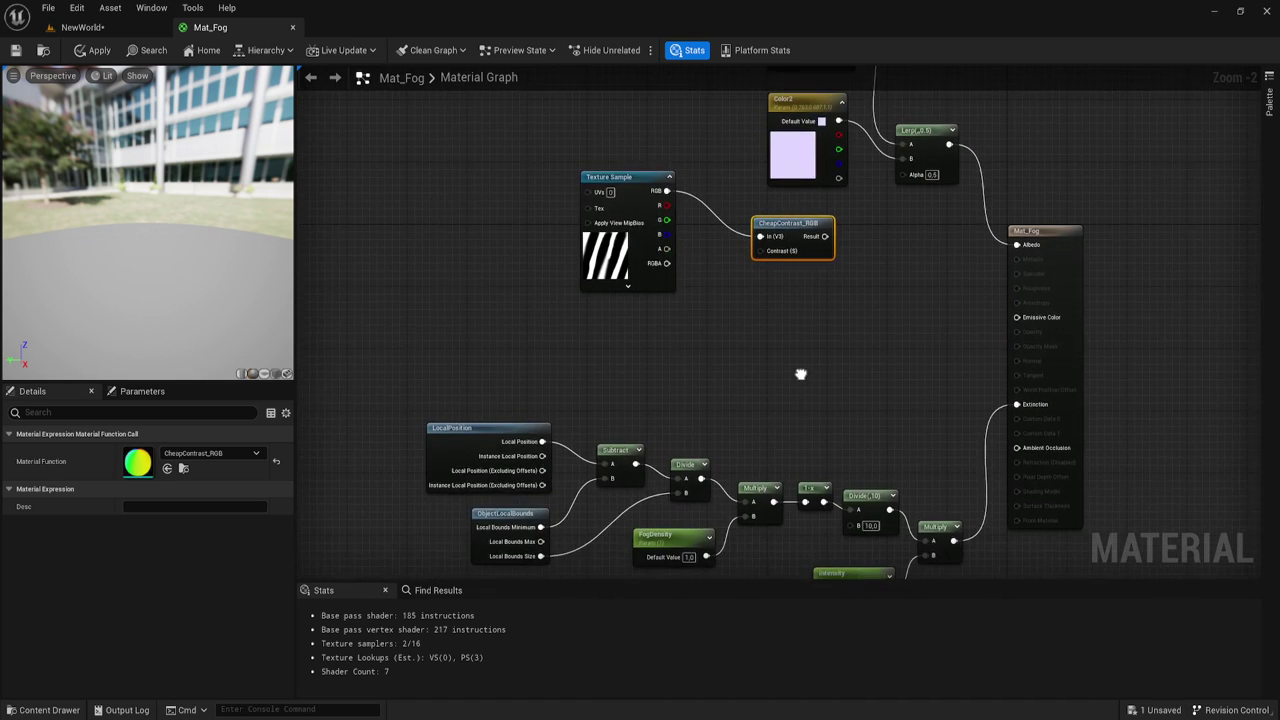
- Copy the FogDensity parameter, wire it into CheapContrast_RGB's Contrast (S), and rename it Contrast
{"action": "left_click", "coordinate": [695, 554]}
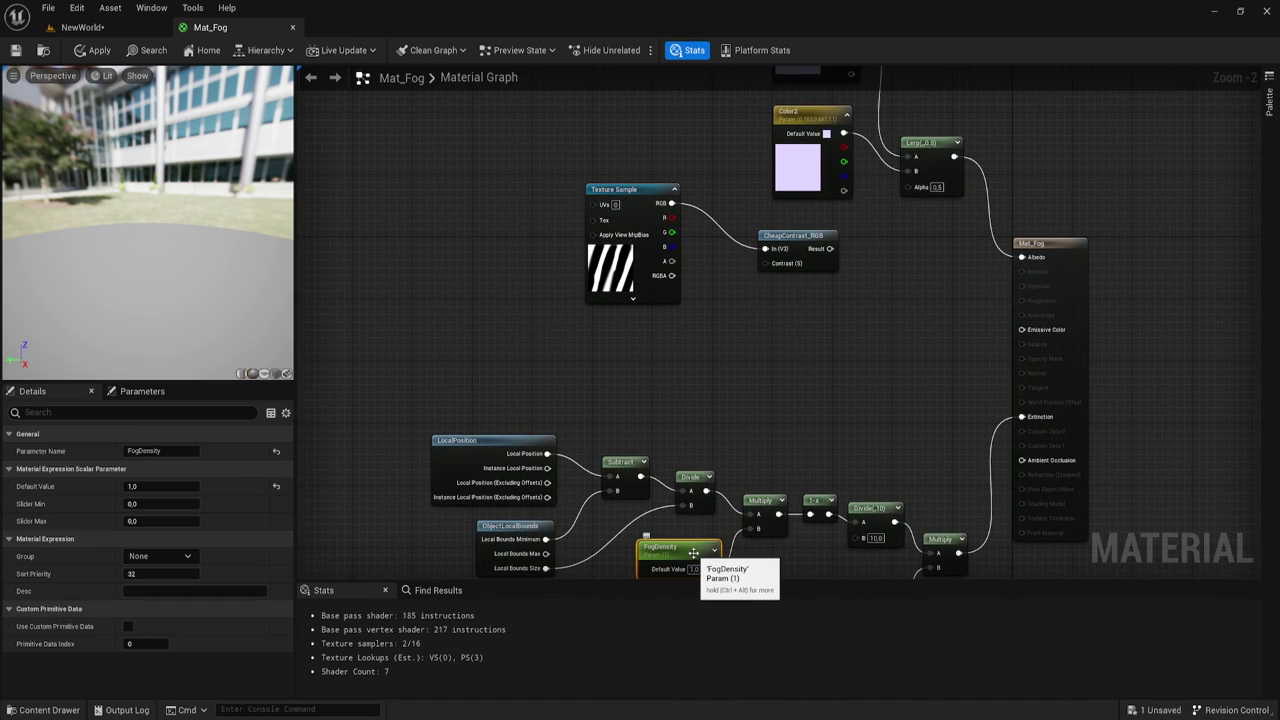
{"action": "left_click_drag", "start_coordinate": [655, 347], "coordinate": [660, 345]}
{"action": "scroll", "coordinate": [763, 363], "scroll_direction": "up", "scroll_amount": 1}
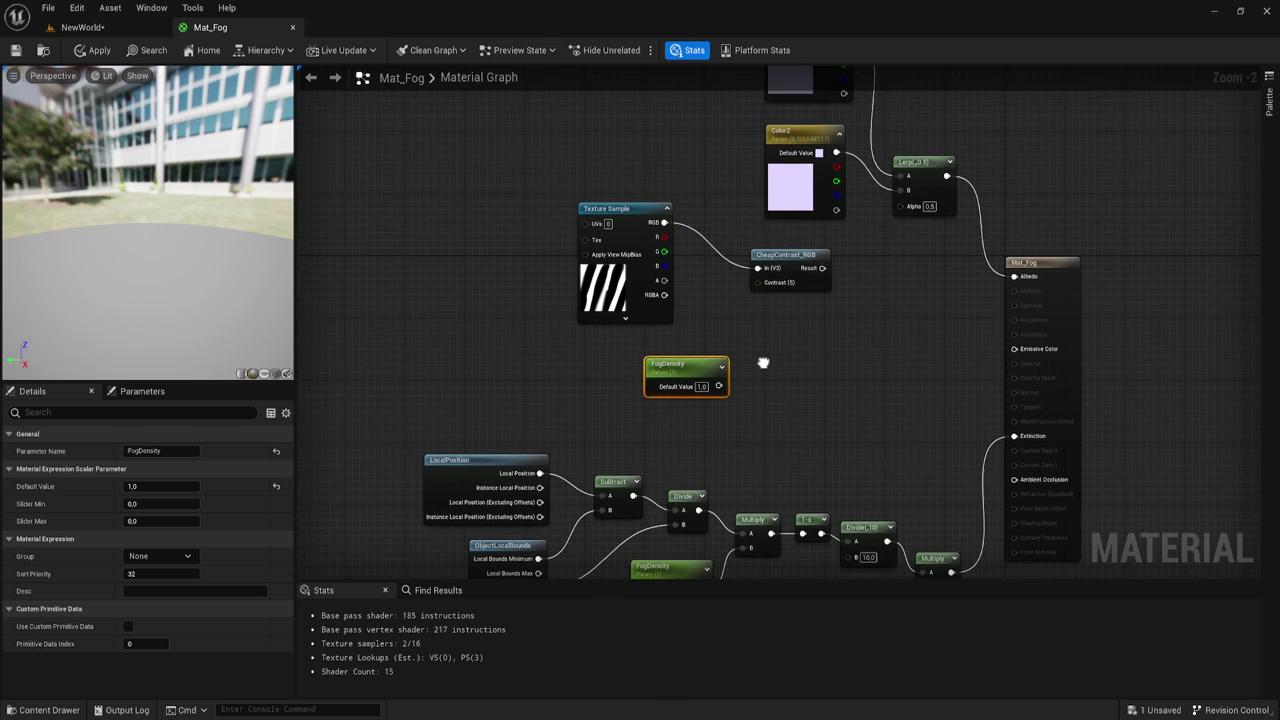
{"action": "scroll", "coordinate": [747, 370], "scroll_direction": "up", "scroll_amount": 1}
{"action": "left_click_drag", "start_coordinate": [716, 397], "coordinate": [767, 259]}
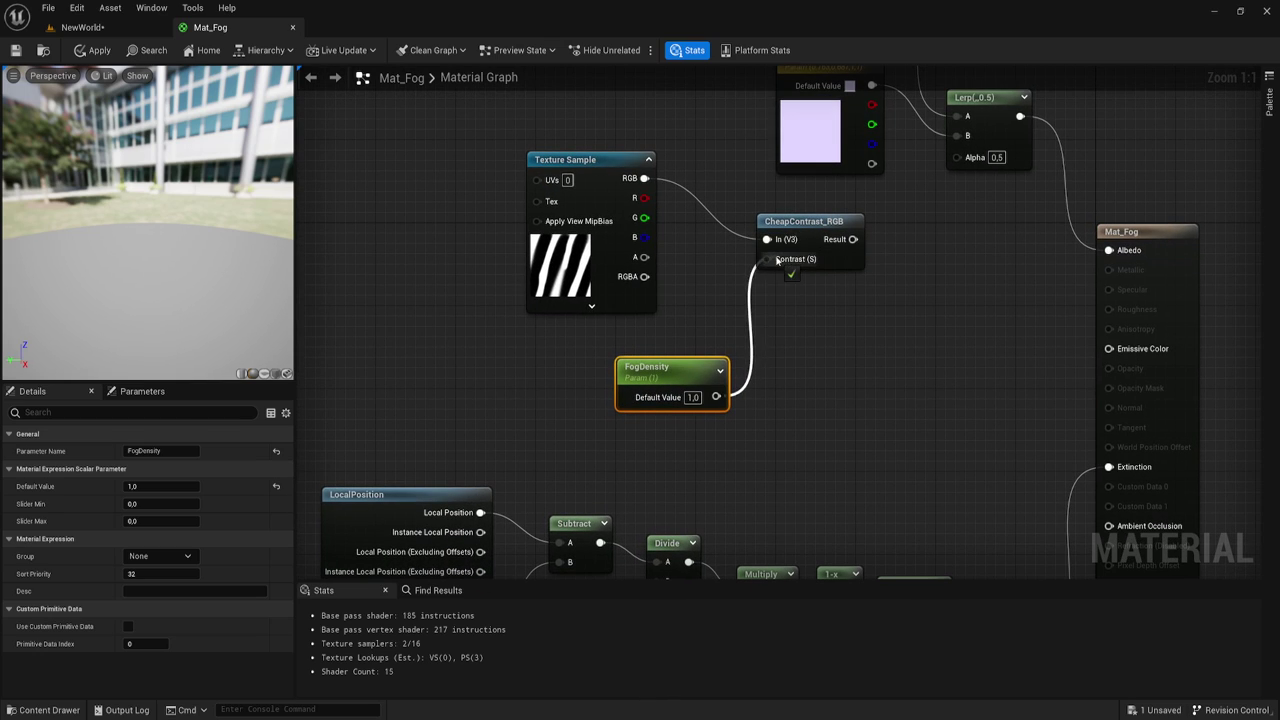
{"action": "double_click", "coordinate": [668, 367]}
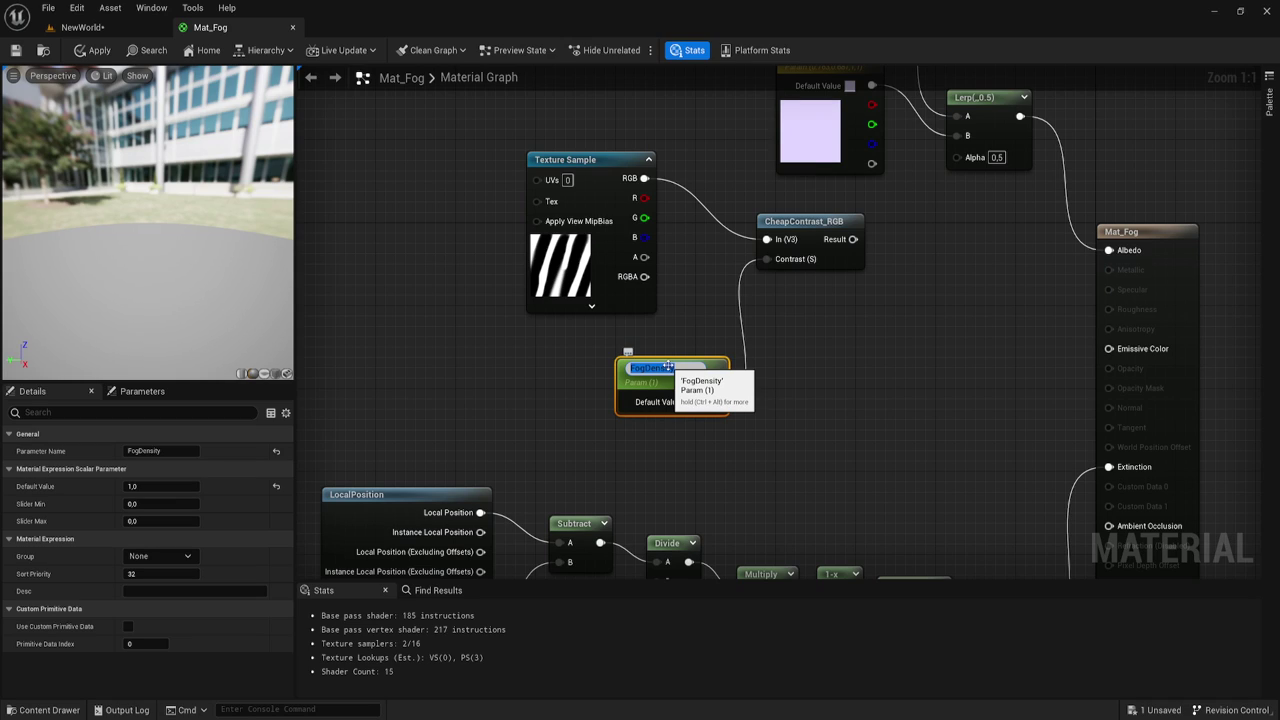
{"action": "key", "text": "BackSpace"}
{"action": "type", "text": "Contrast"}
{"action": "key", "text": "Return"}
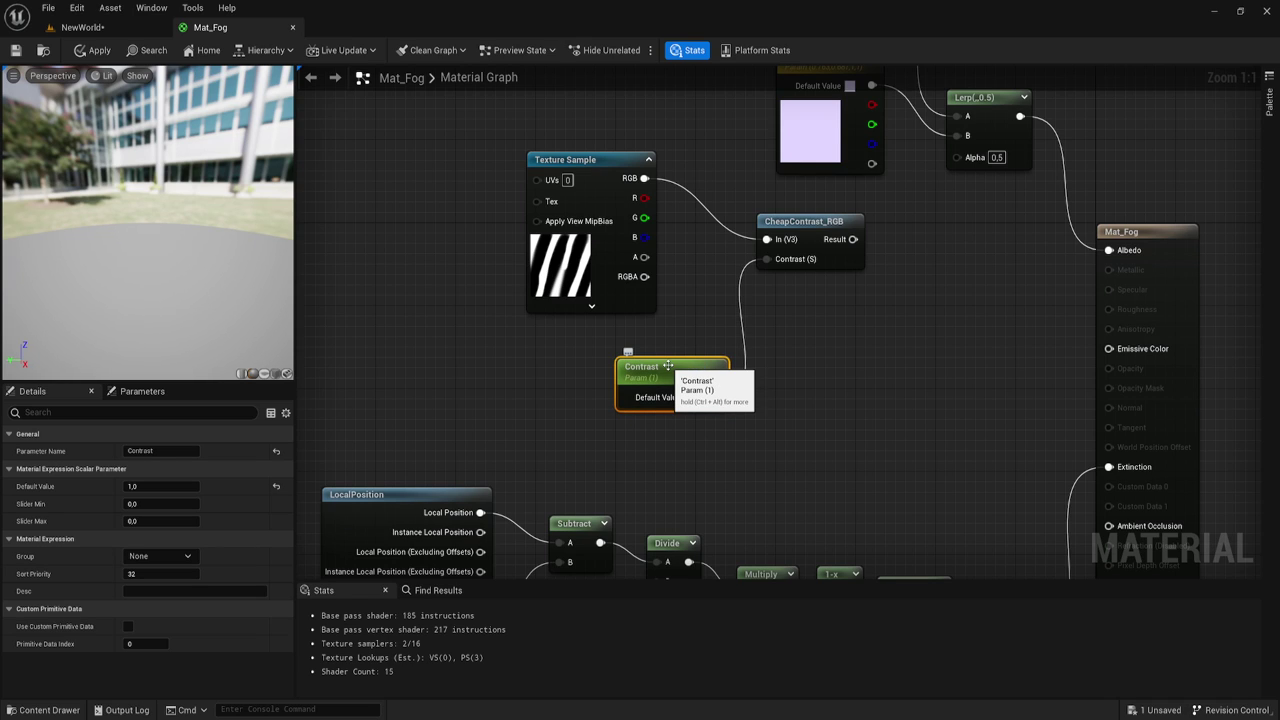
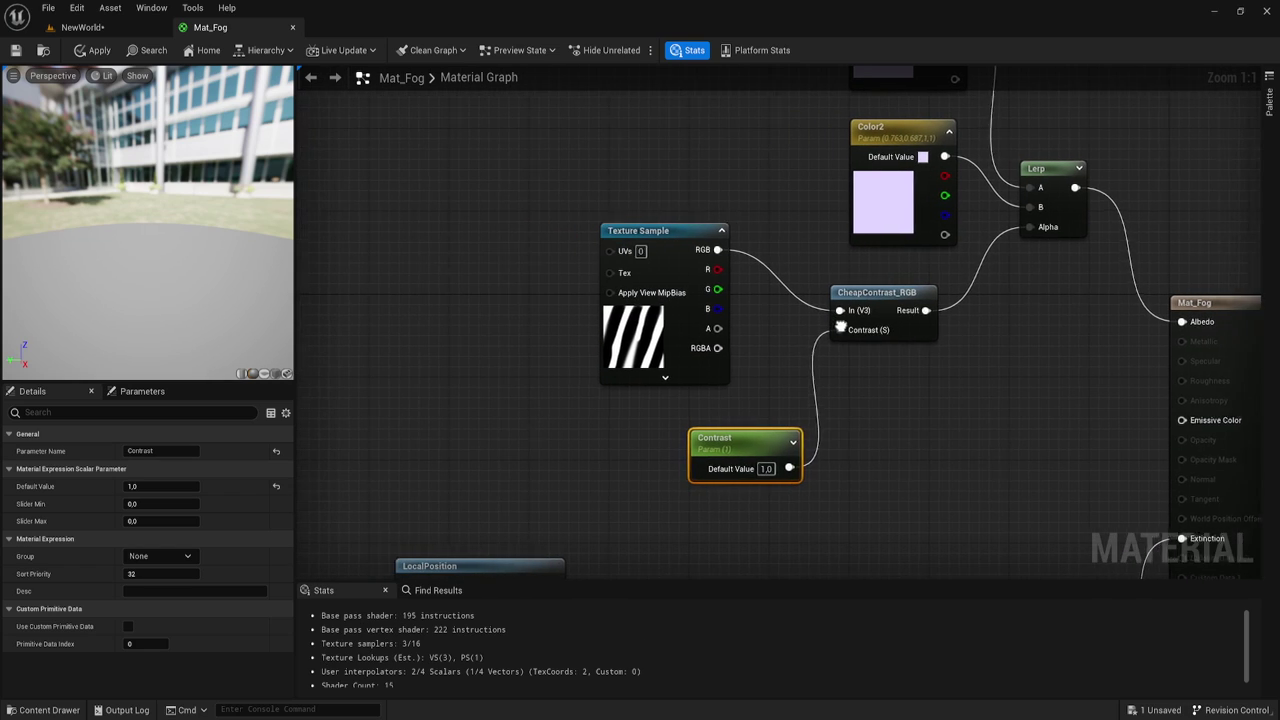
- Apply the Mat_Fog material changes and save the material
{"action": "right_click_drag", "start_coordinate": [915, 297], "coordinate": [1092, 300]}
{"action": "left_click", "coordinate": [94, 50]}
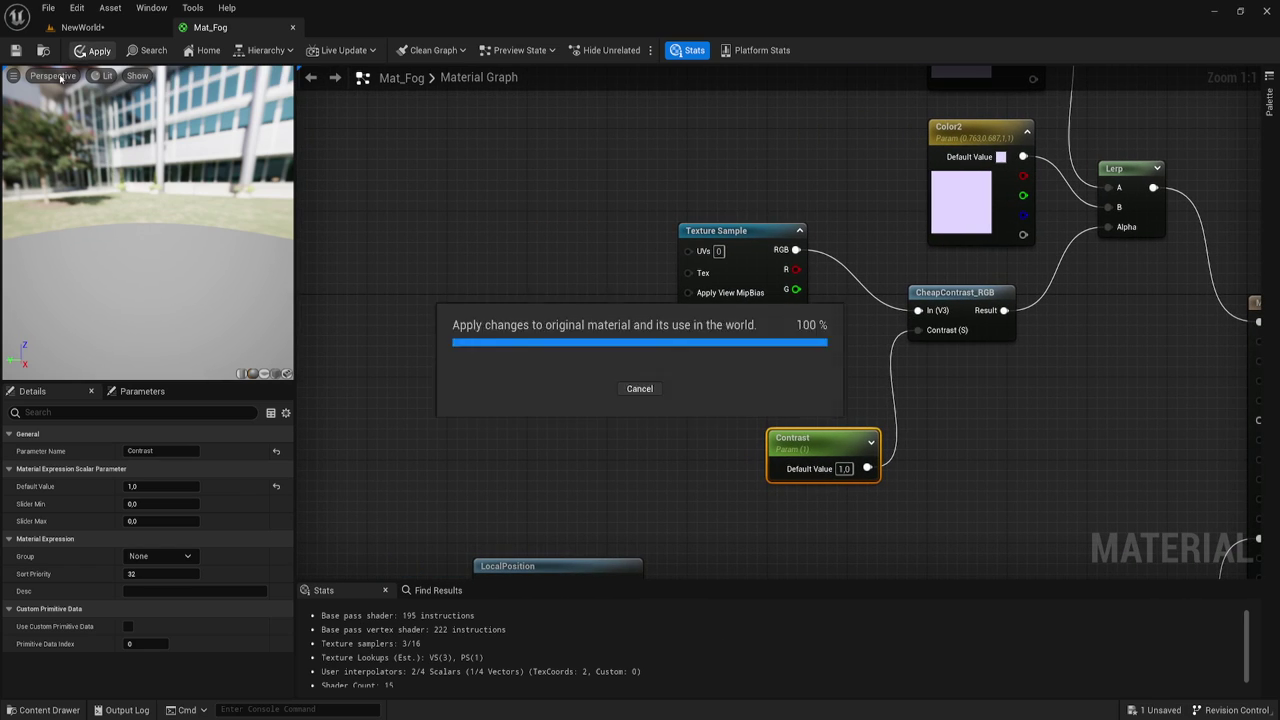
{"action": "left_click", "coordinate": [17, 50]}
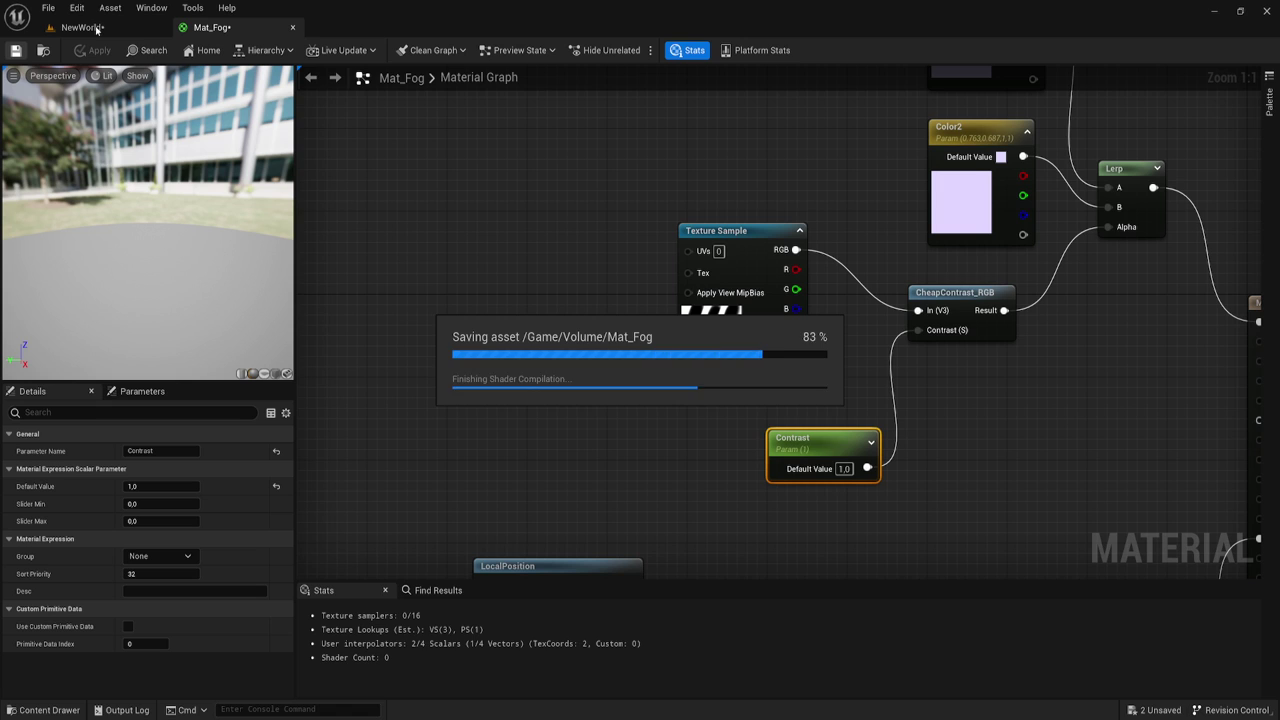
- Open Mat_Fog_Inst from NewWorld and override its Contrast to about -0.973
{"action": "left_click", "coordinate": [95, 28]}
{"action": "right_click_drag", "start_coordinate": [762, 340], "coordinate": [802, 323]}
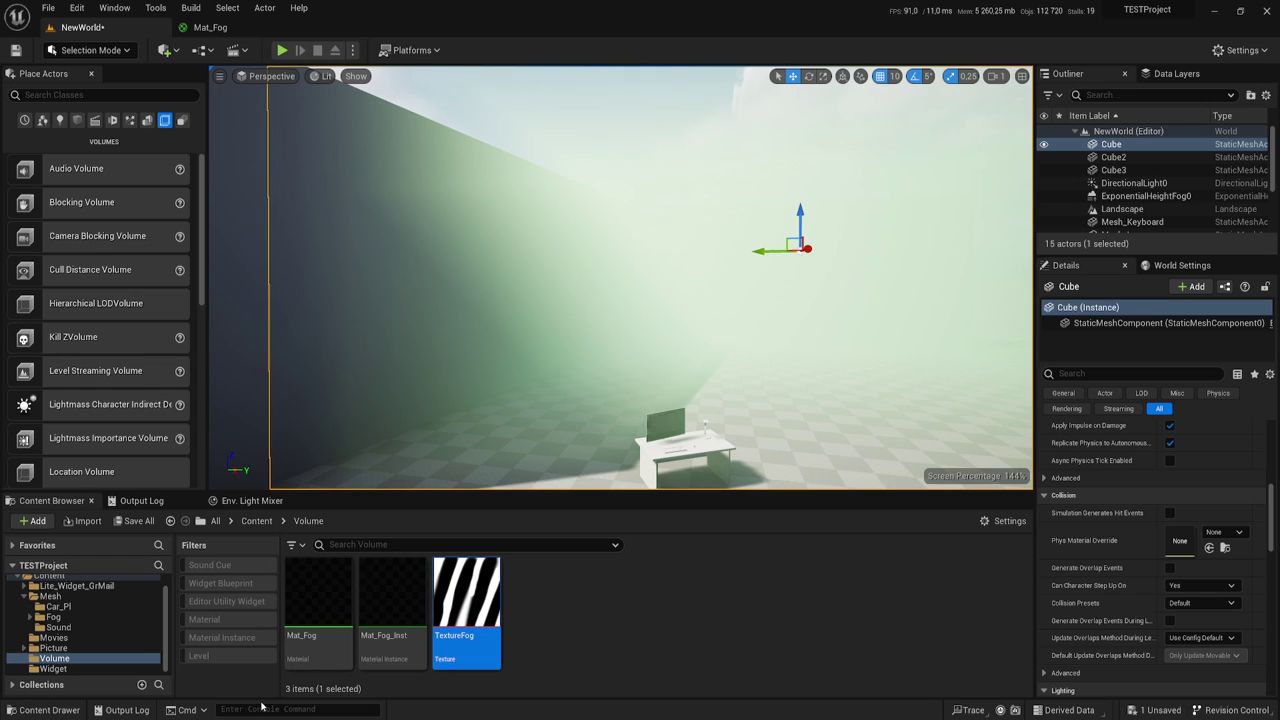
{"action": "double_click", "coordinate": [392, 610]}
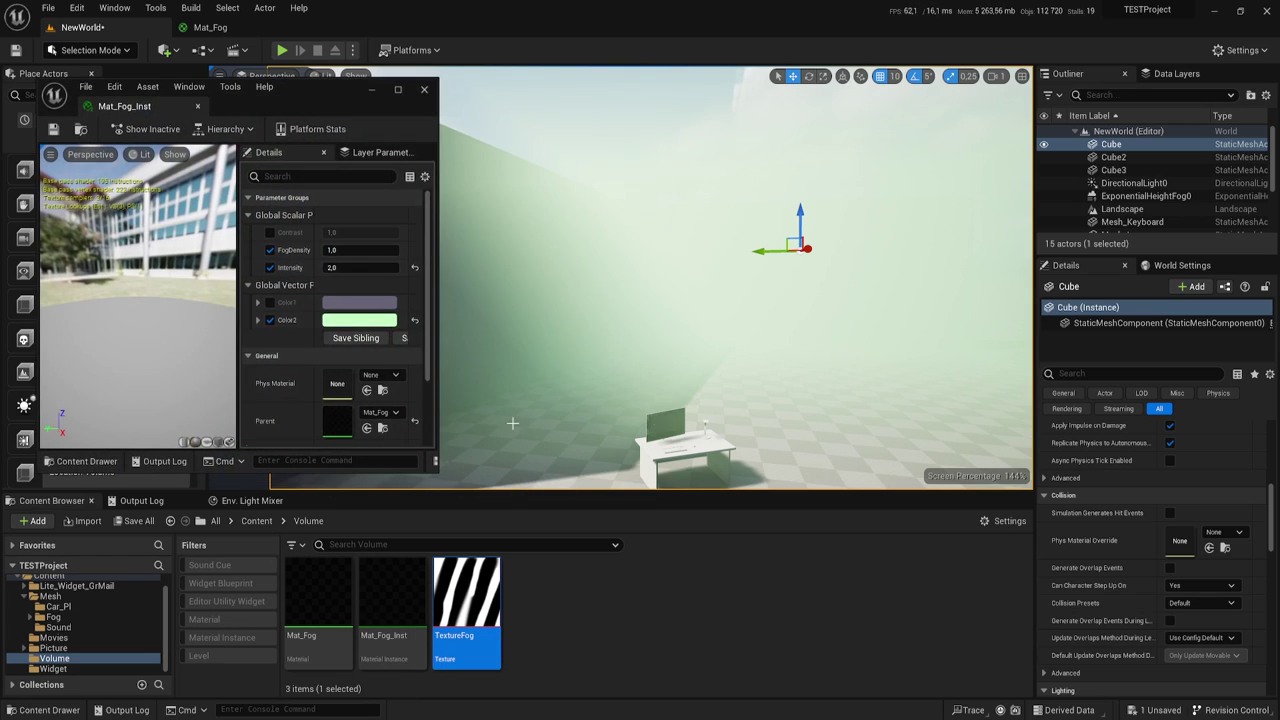
{"action": "left_click", "coordinate": [270, 233]}
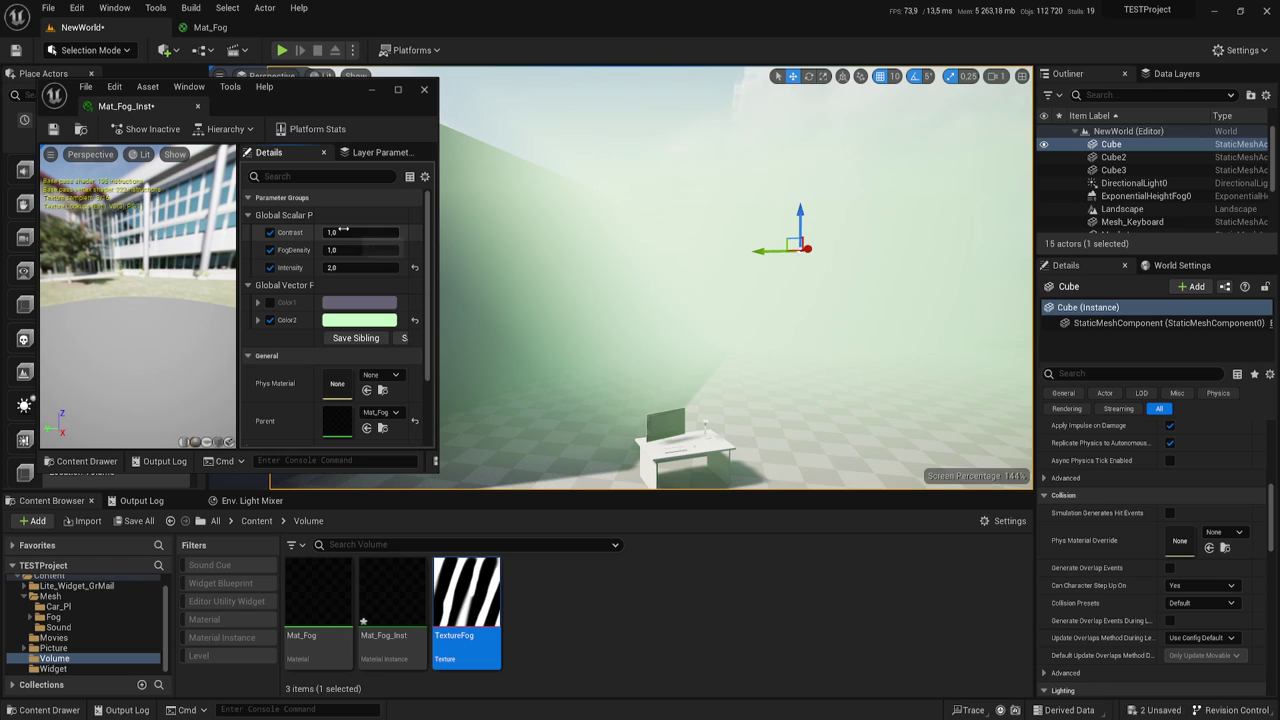
{"action": "mouse_move", "coordinate": [360, 232]}
{"action": "left_mouse_down"}
{"action": "mouse_move", "coordinate": [400, 232]}
{"action": "mouse_move", "coordinate": [340, 232]}
{"action": "left_mouse_up"}
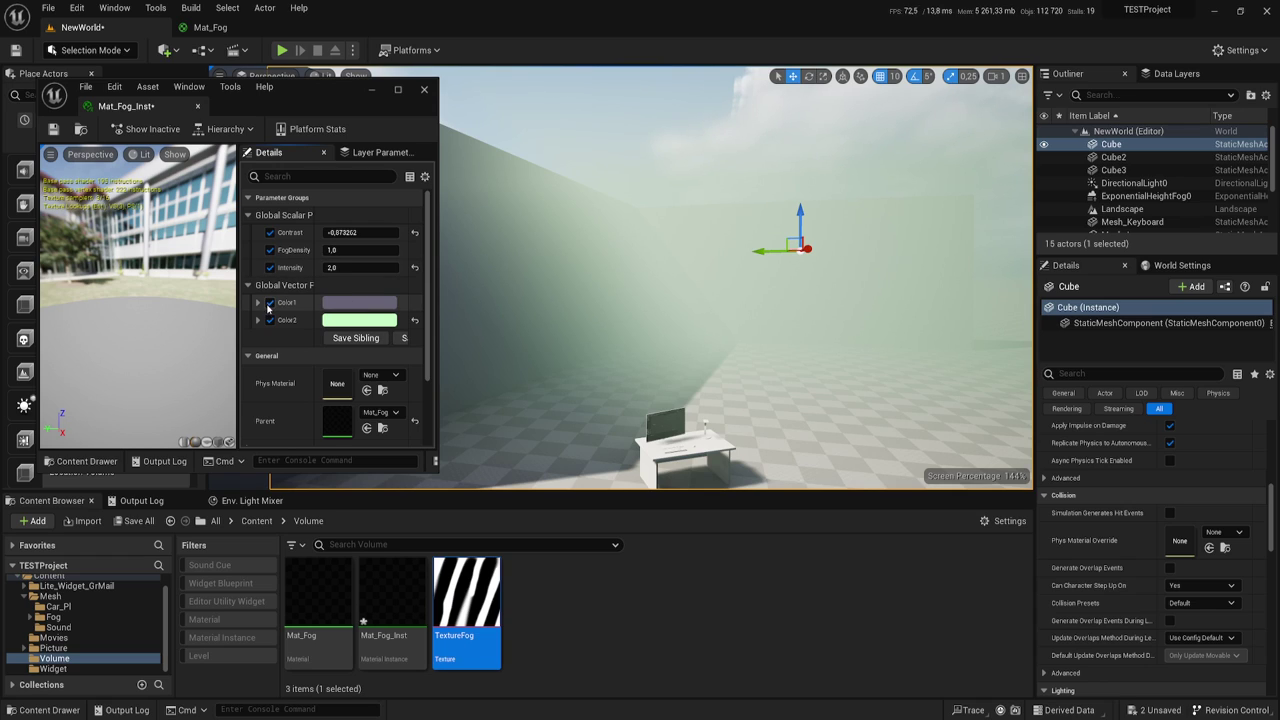
- Override Color1 with a saturated purple and Color2 with a fully saturated yellow
{"action": "left_click", "coordinate": [357, 308]}
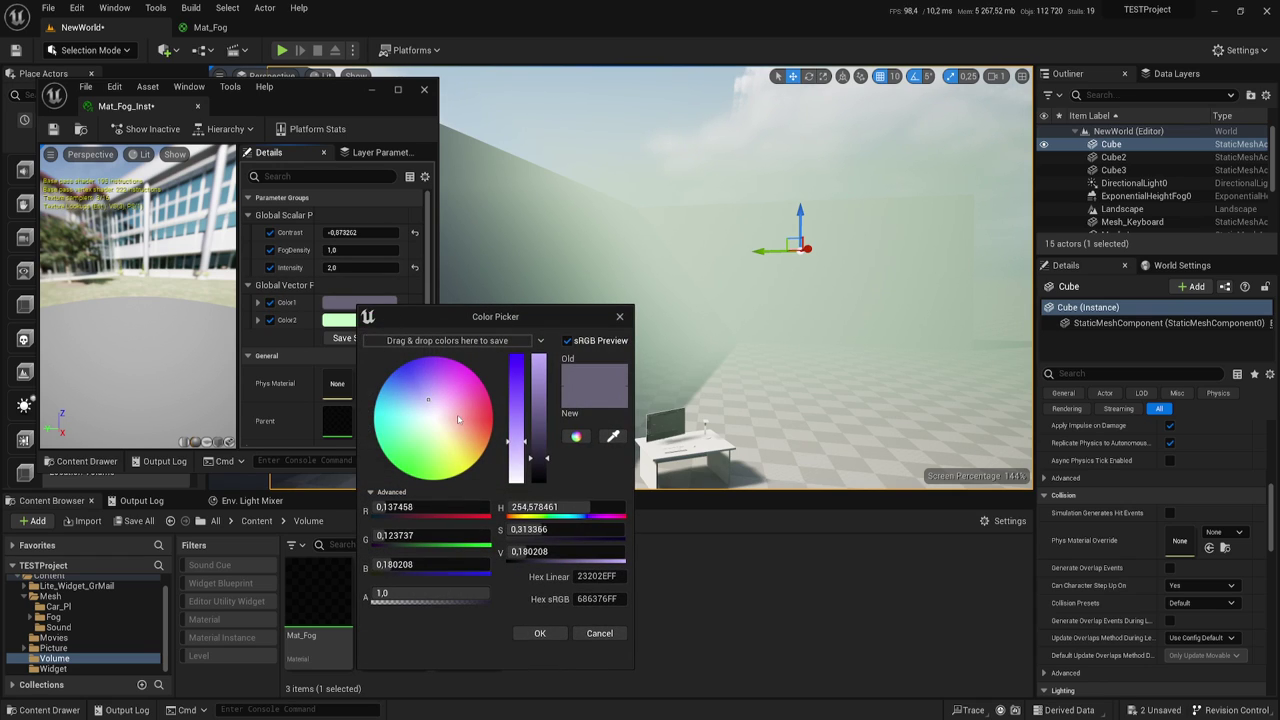
{"action": "left_click_drag", "start_coordinate": [458, 420], "coordinate": [410, 356]}
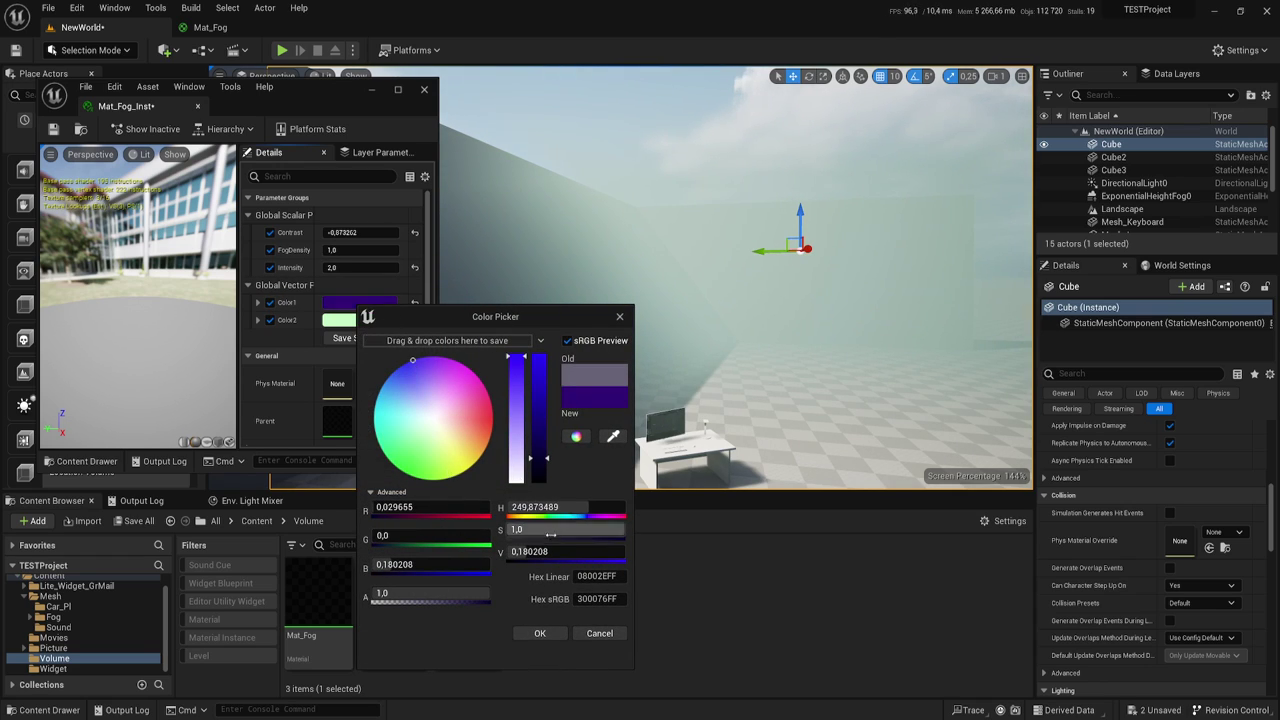
{"action": "left_click", "coordinate": [540, 633]}
{"action": "left_click", "coordinate": [355, 320]}
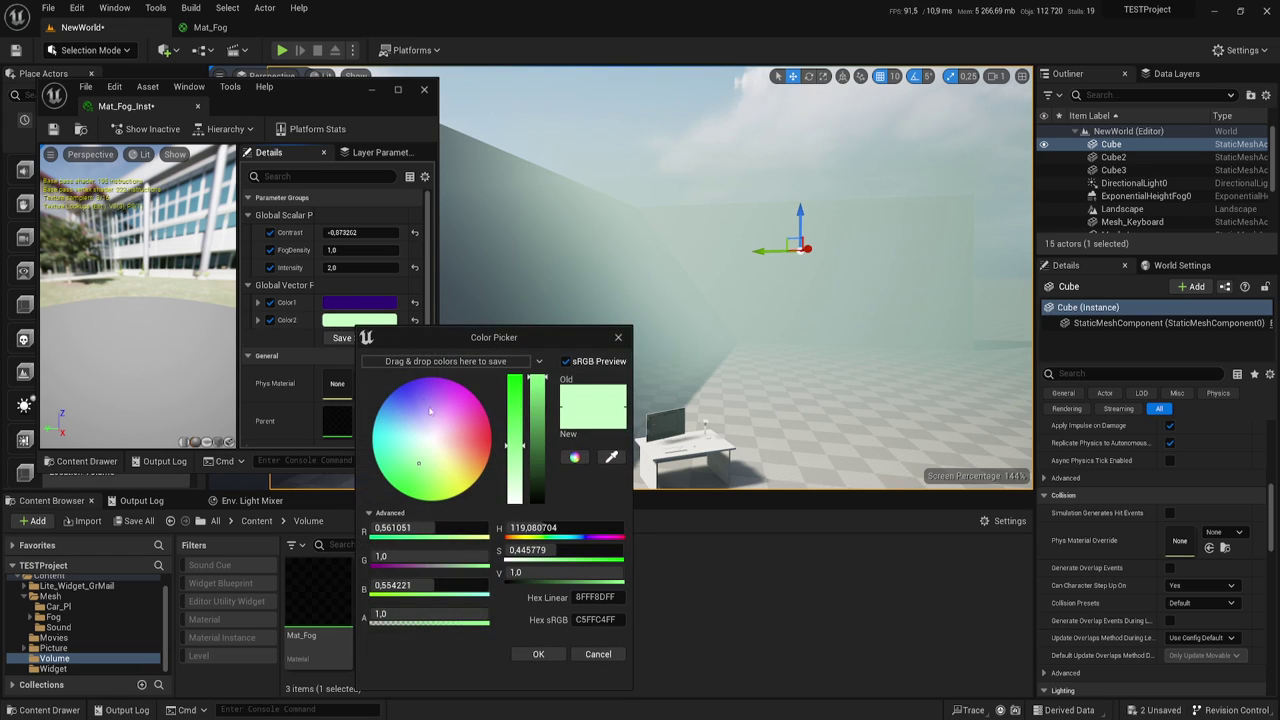
{"action": "left_click", "coordinate": [443, 455]}
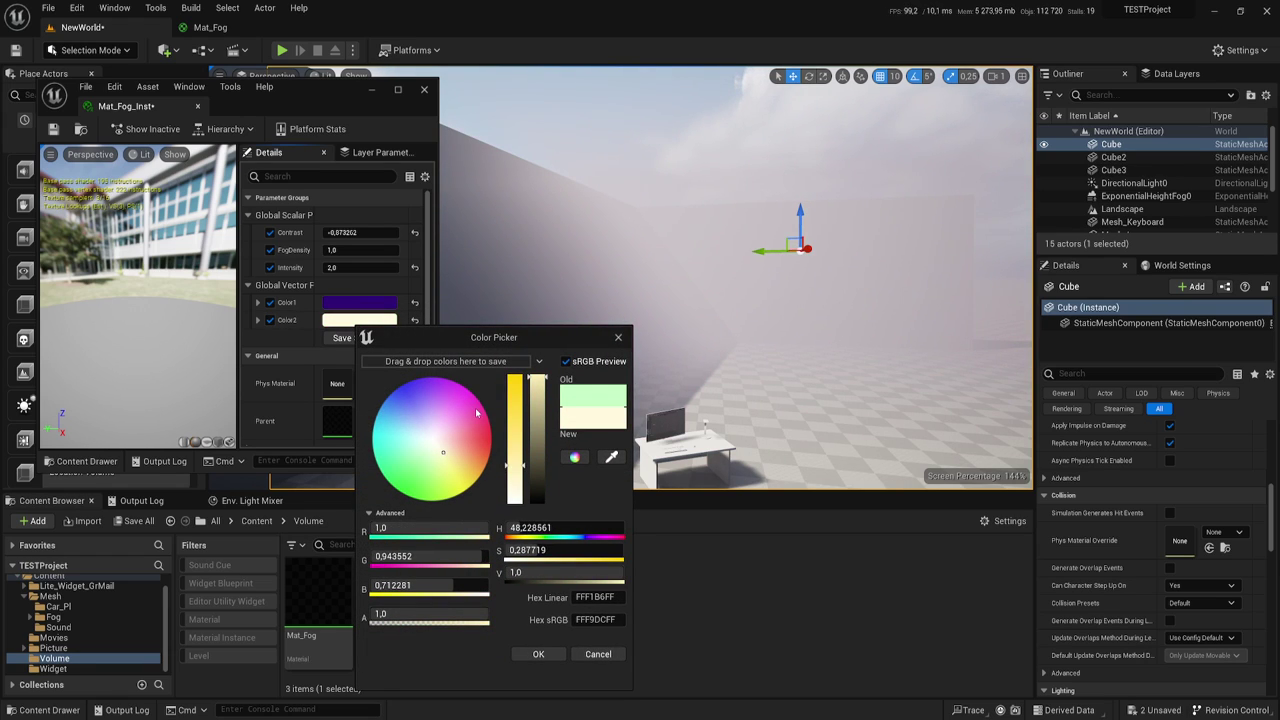
{"action": "left_click", "coordinate": [513, 382]}
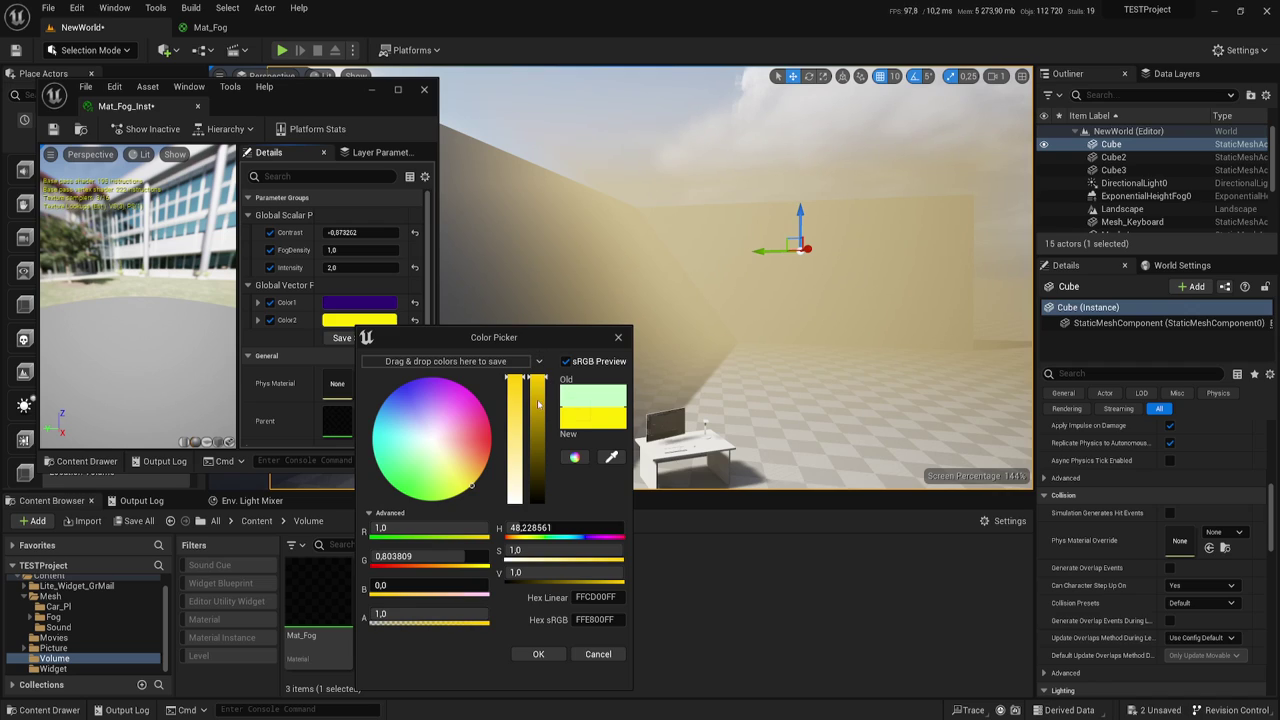
{"action": "left_click", "coordinate": [538, 654]}
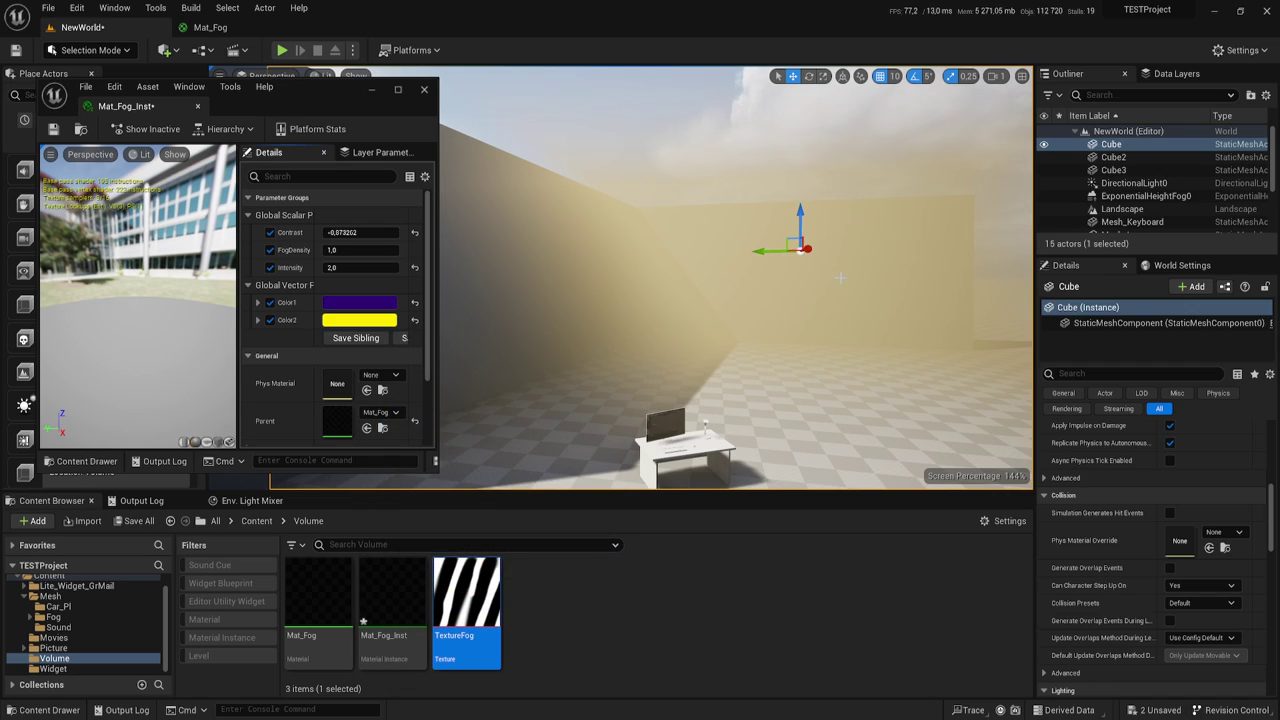
- Change Color1 to red and retune Contrast to -0.704251 so the fog turns yellow
{"action": "left_click", "coordinate": [358, 302]}
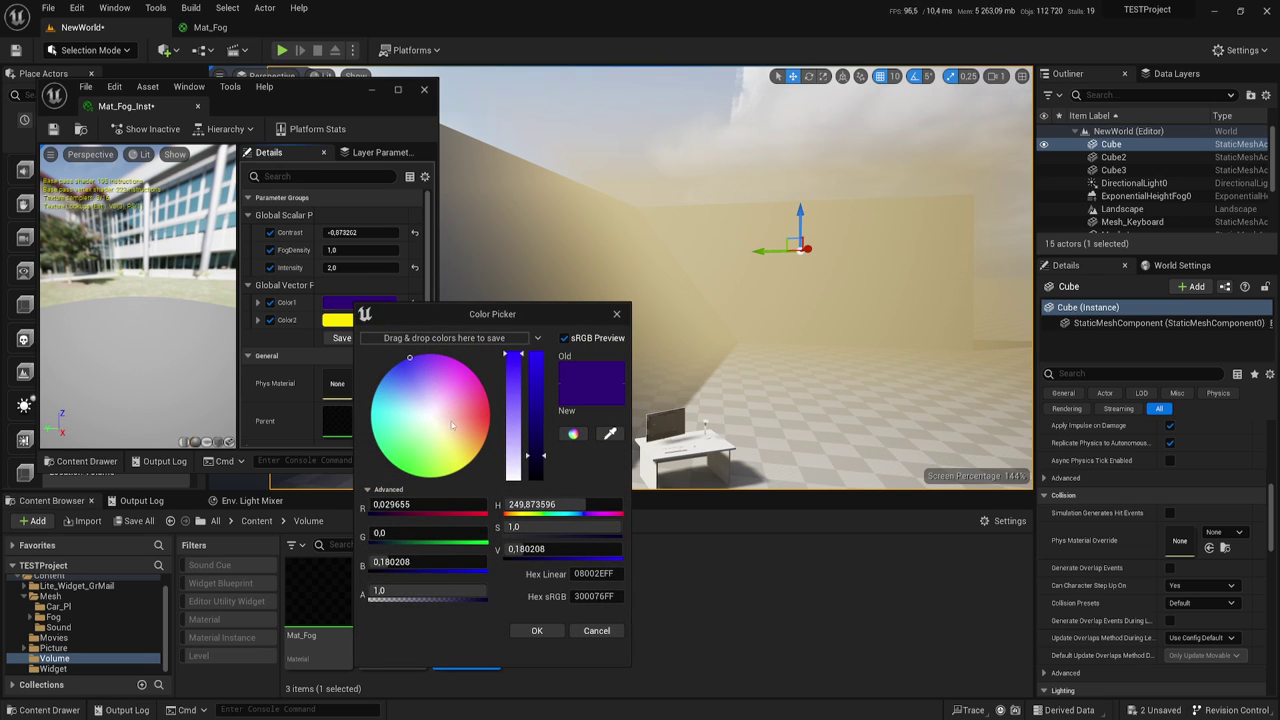
{"action": "left_click_drag", "start_coordinate": [452, 425], "coordinate": [497, 420]}
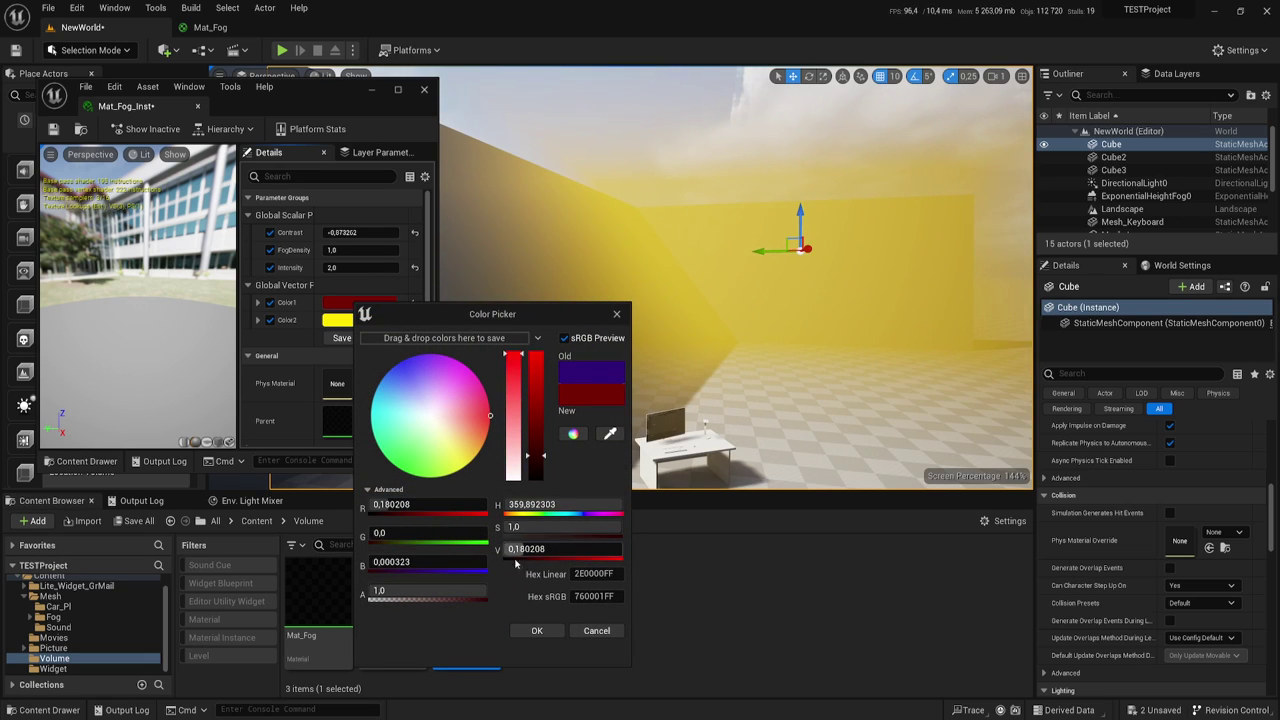
{"action": "left_click", "coordinate": [537, 630]}
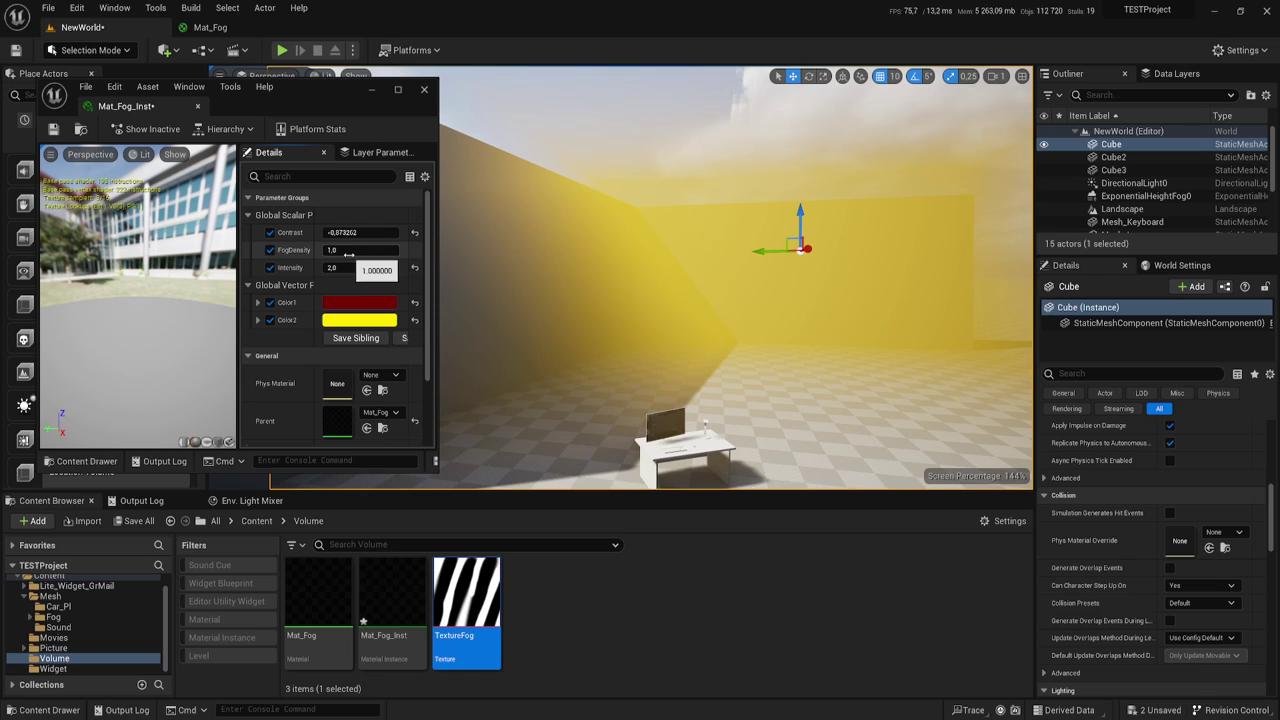
{"action": "left_click_drag", "start_coordinate": [358, 232], "coordinate": [300, 232]}
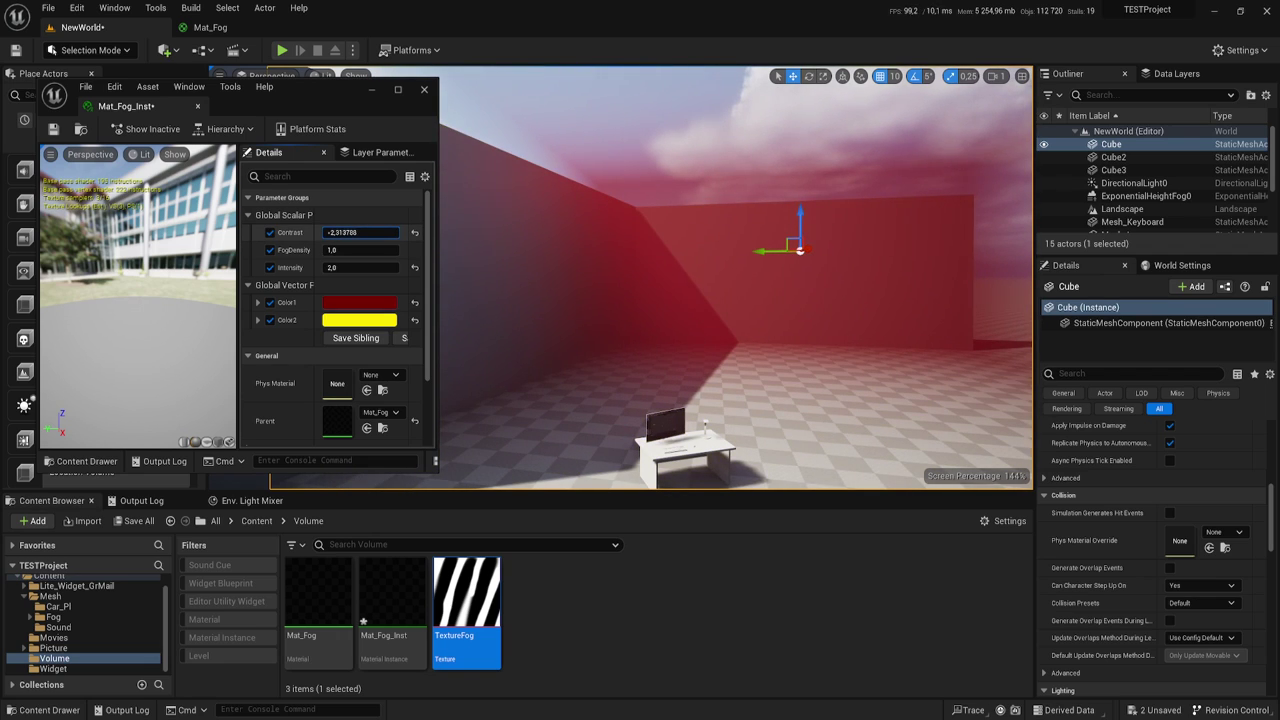
{"action": "left_click_drag", "start_coordinate": [335, 232], "coordinate": [372, 233]}
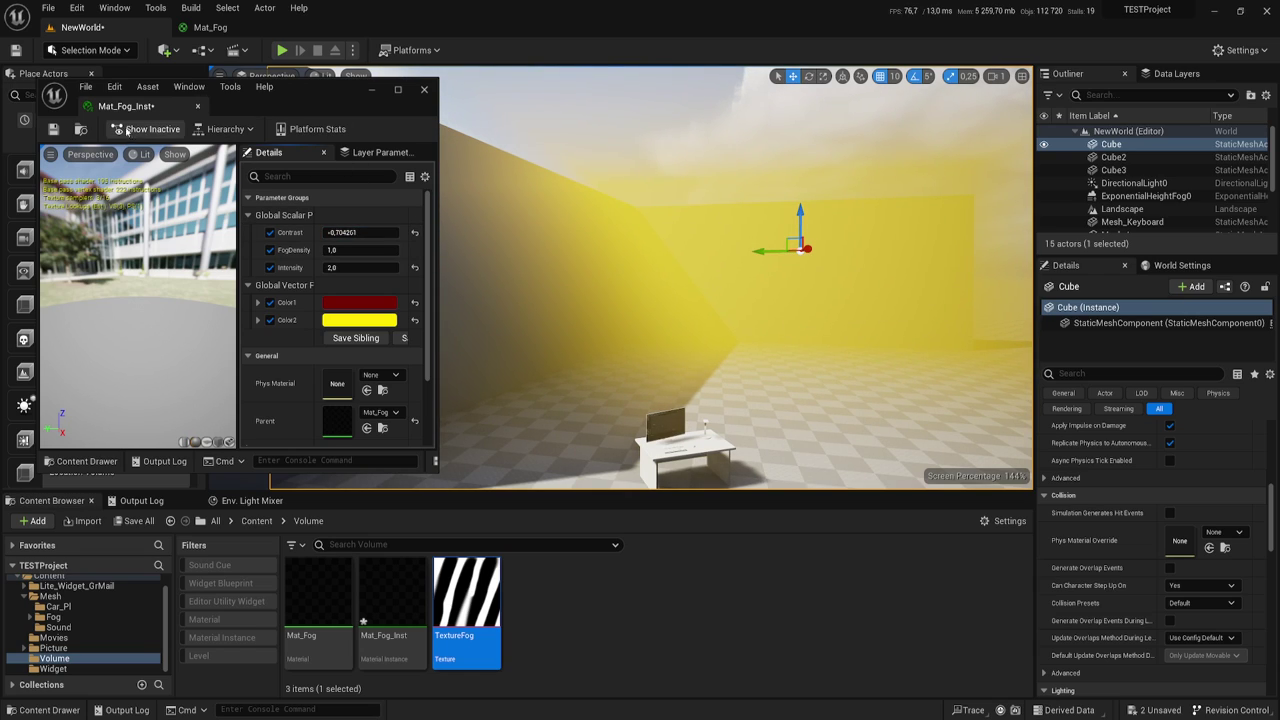
- Back in the Mat_Fog graph, add a Panner node (speed 0,0) wired into the Texture Sample's UVs
{"action": "left_click", "coordinate": [369, 90]}
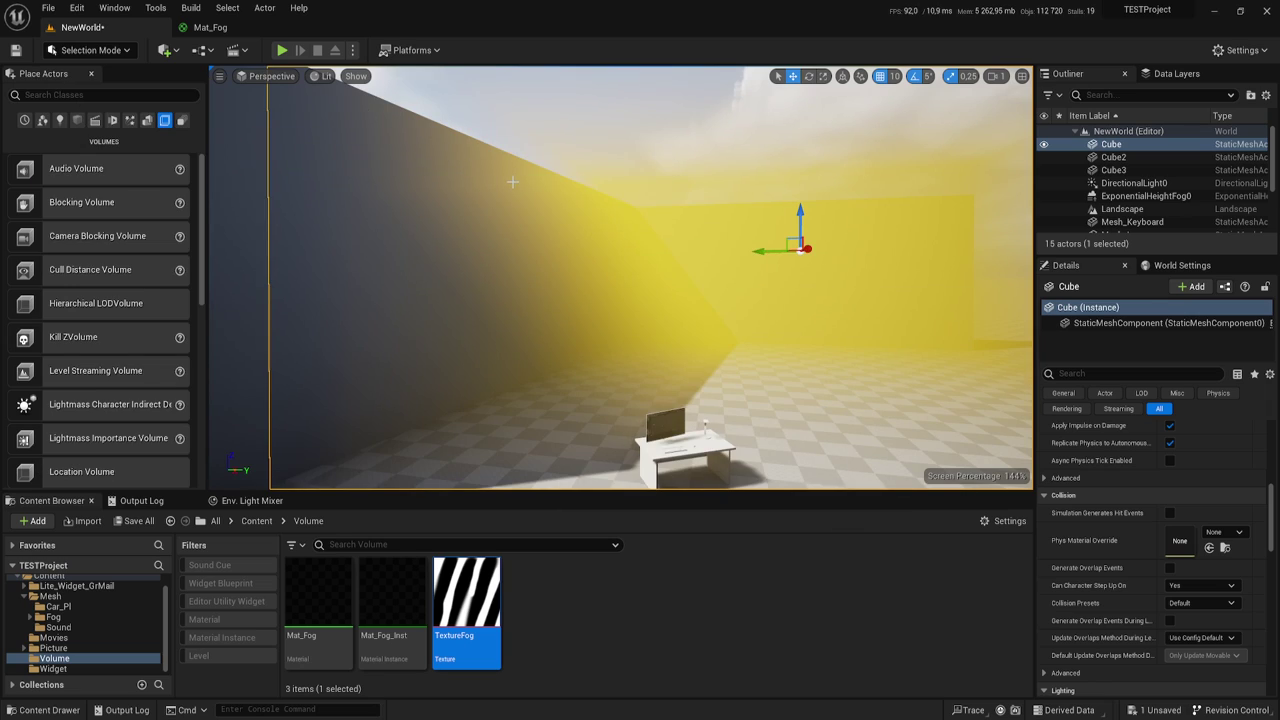
{"action": "left_click", "coordinate": [210, 28]}
{"action": "mouse_move", "coordinate": [601, 326]}
{"action": "right_mouse_down"}
{"action": "mouse_move", "coordinate": [663, 352]}
{"action": "mouse_move", "coordinate": [773, 322]}
{"action": "right_mouse_up"}
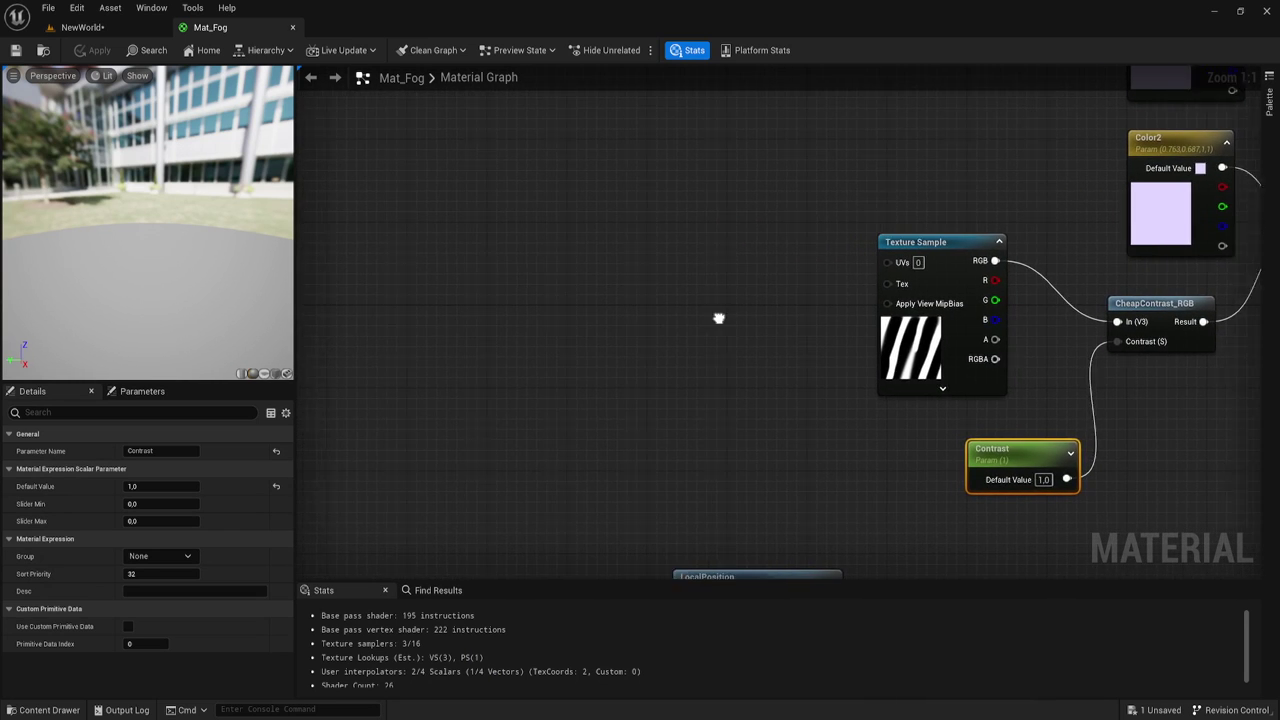
{"action": "left_click", "coordinate": [718, 255]}
{"action": "left_click_drag", "start_coordinate": [831, 264], "coordinate": [945, 265]}
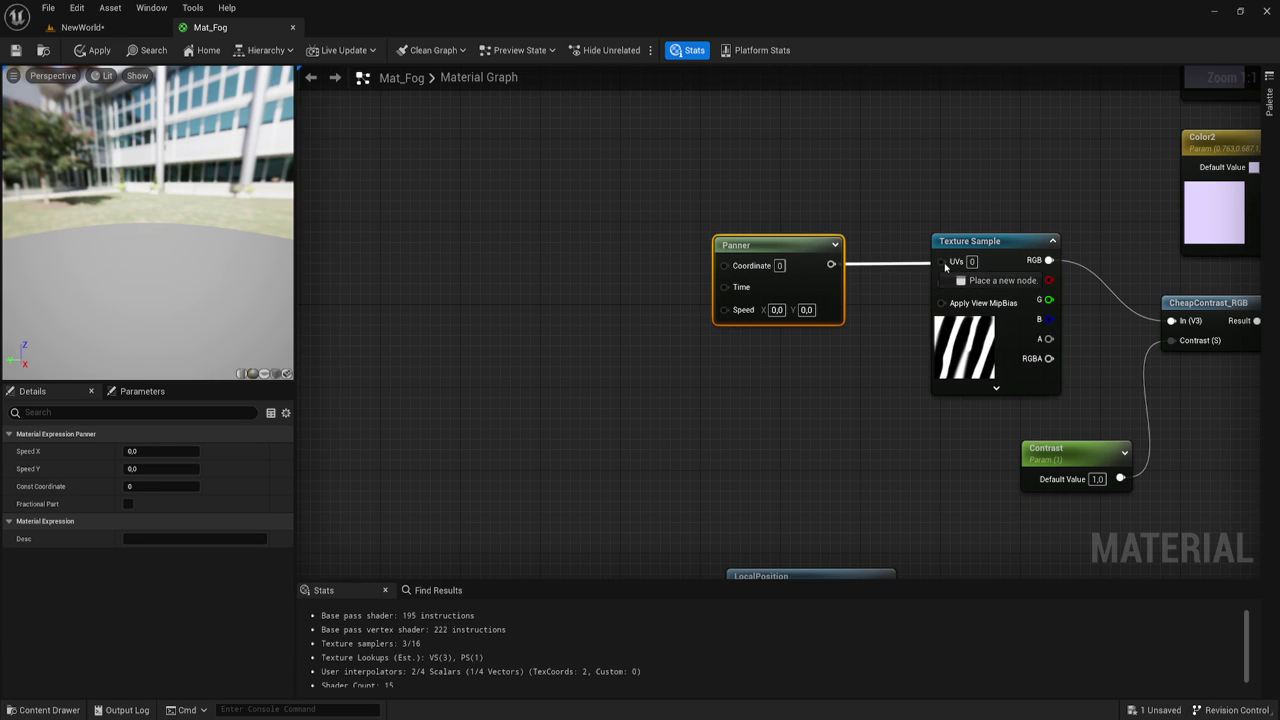
{"action": "left_click_drag", "start_coordinate": [755, 246], "coordinate": [802, 242]}
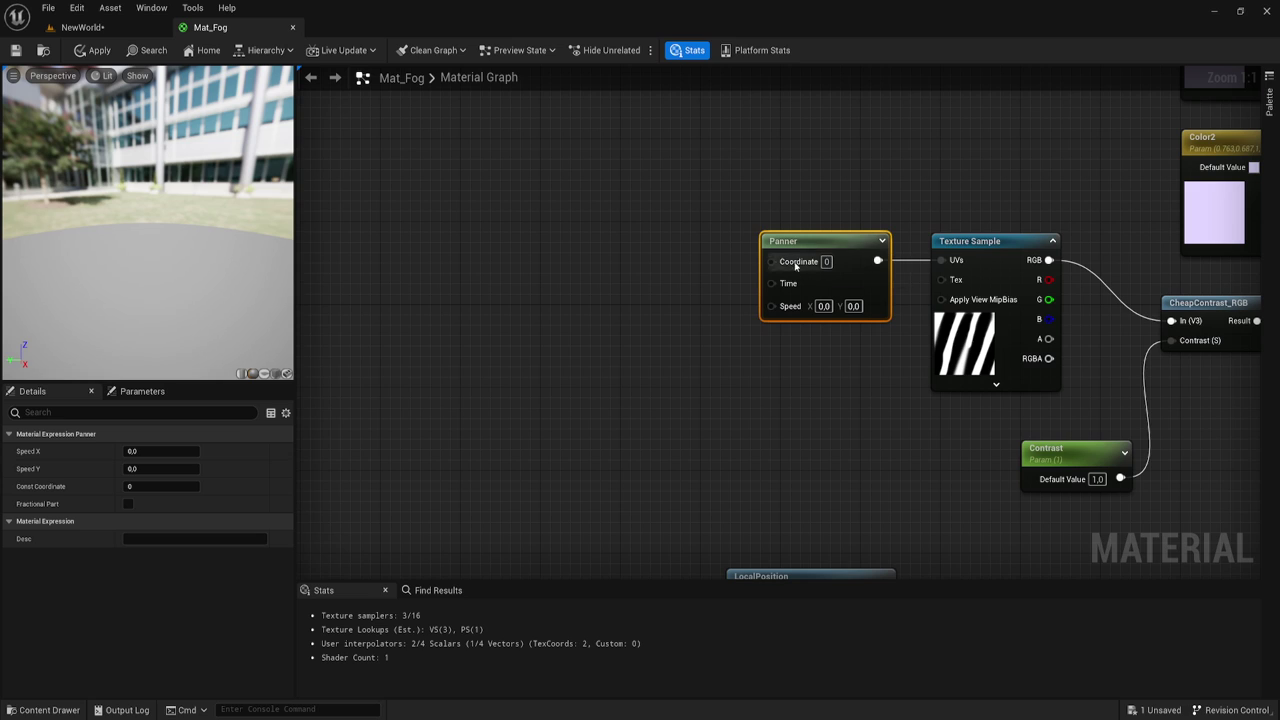
{"action": "right_click_drag", "start_coordinate": [657, 320], "coordinate": [743, 317]}
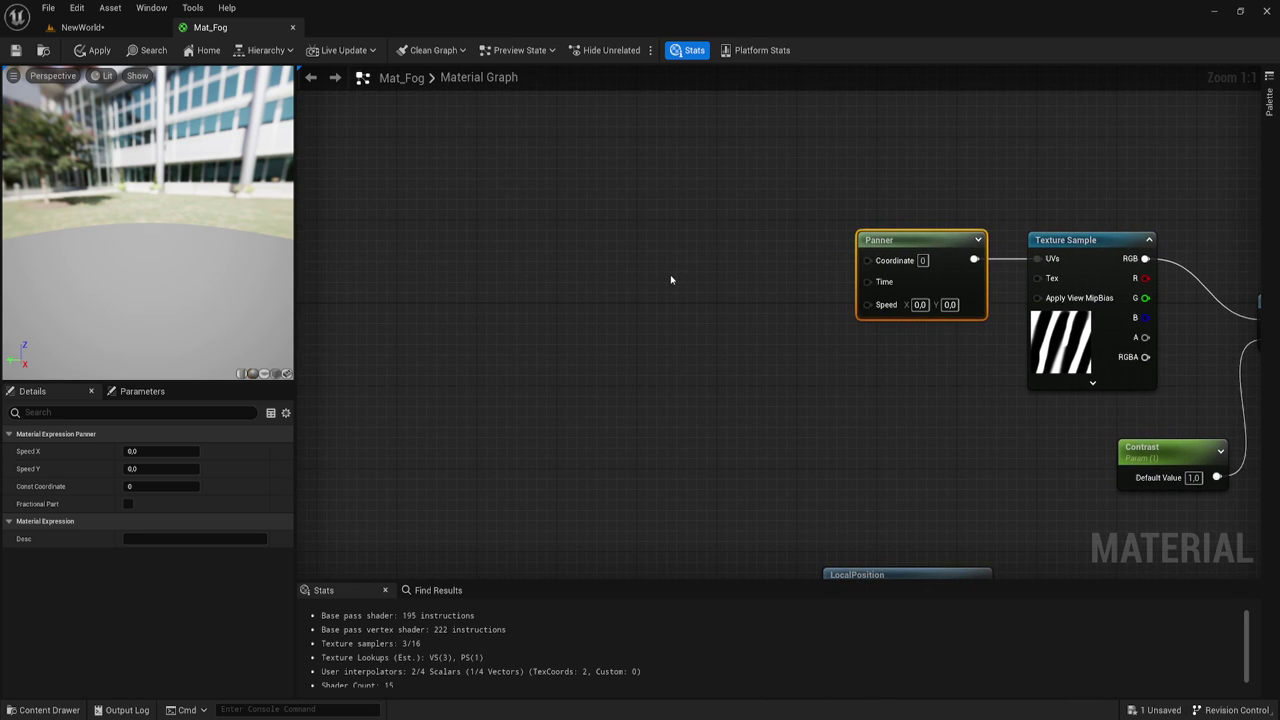
{"action": "mouse_move", "coordinate": [682, 352]}
{"action": "right_mouse_down"}
{"action": "mouse_move", "coordinate": [647, 300]}
{"action": "mouse_move", "coordinate": [691, 272]}
{"action": "right_mouse_up"}
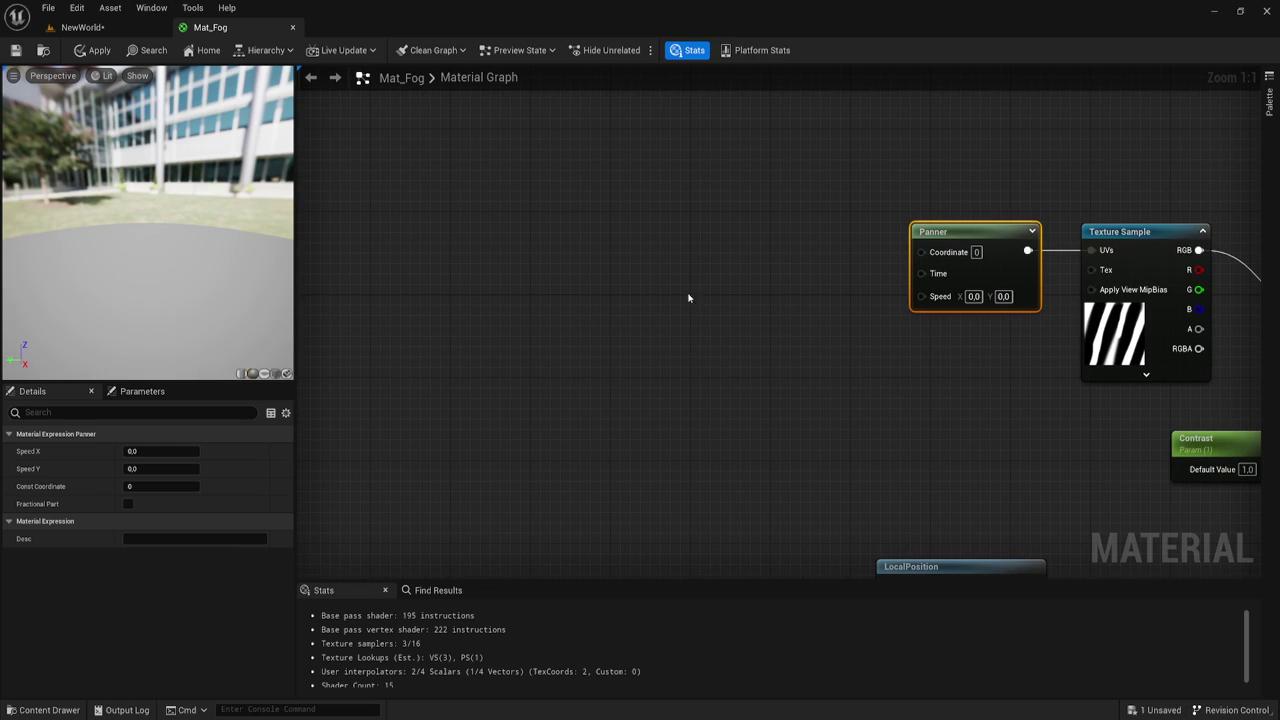
{"action": "left_click_drag", "start_coordinate": [921, 296], "coordinate": [829, 405]}
{"action": "left_click", "coordinate": [785, 400]}
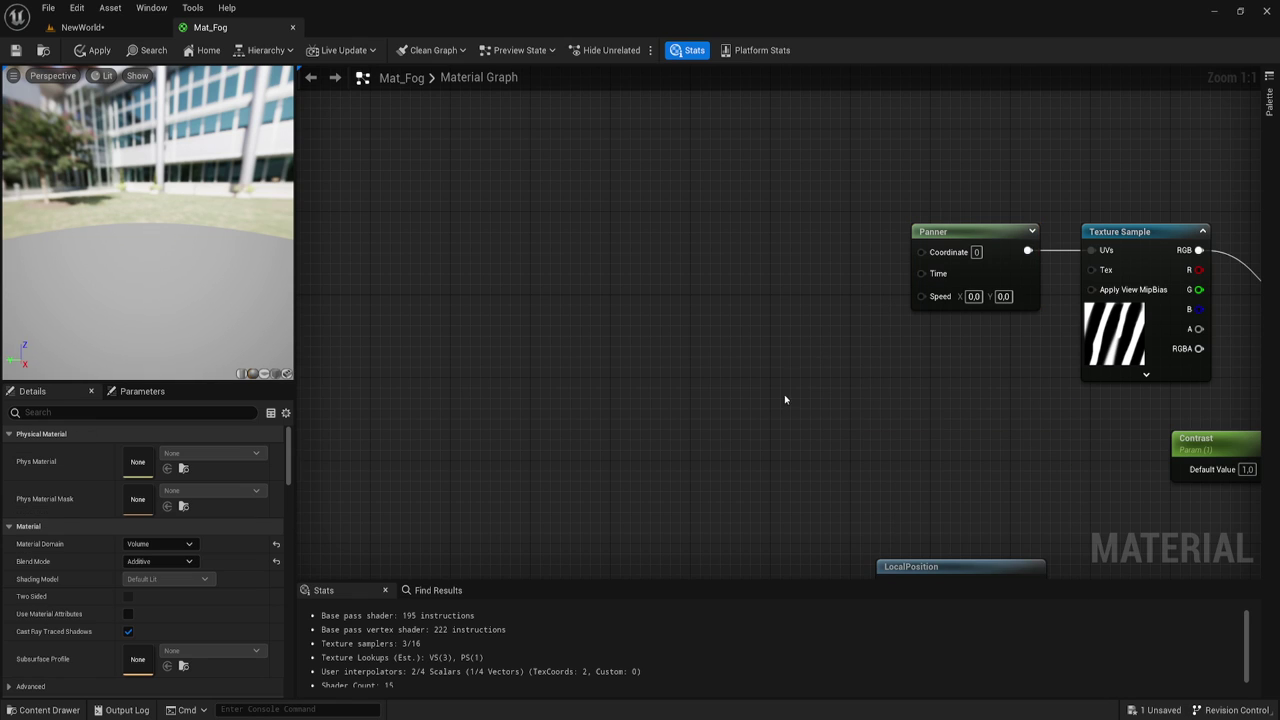
{"action": "right_click_drag", "start_coordinate": [785, 400], "coordinate": [752, 368]}
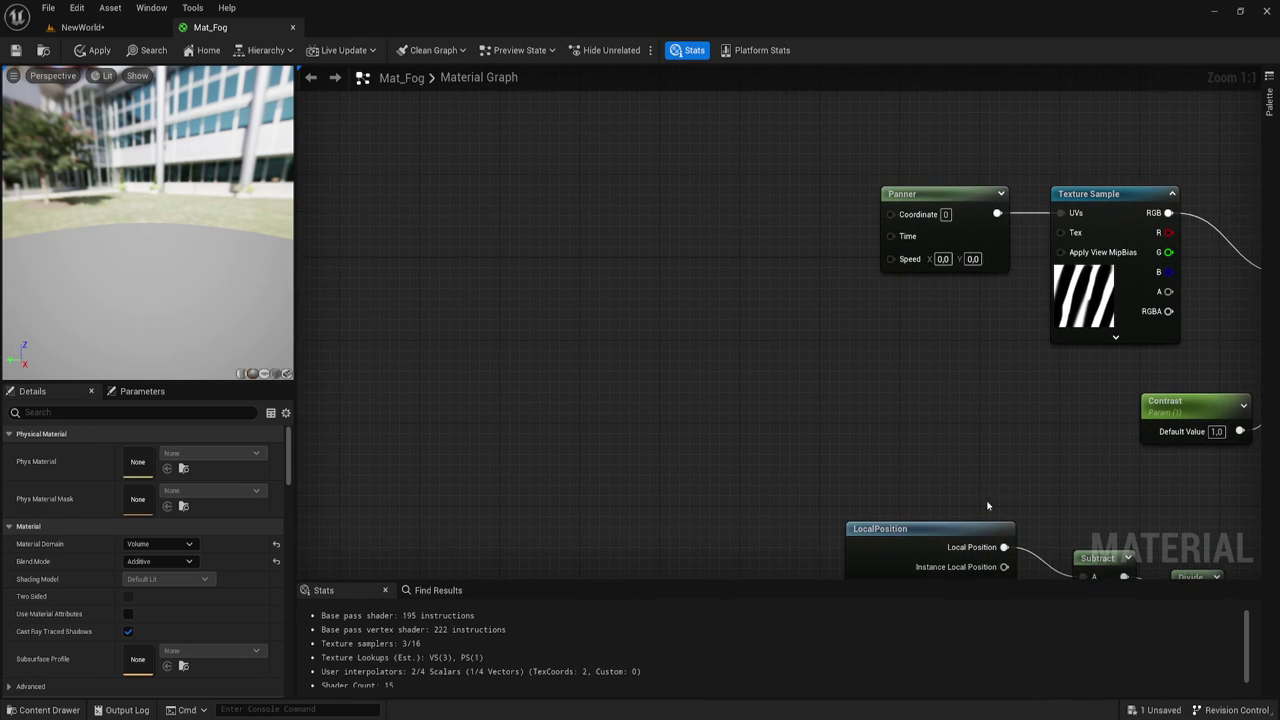
- Make two copies of the Contrast scalar parameter node
{"action": "left_click_drag", "start_coordinate": [1080, 486], "coordinate": [1180, 393]}
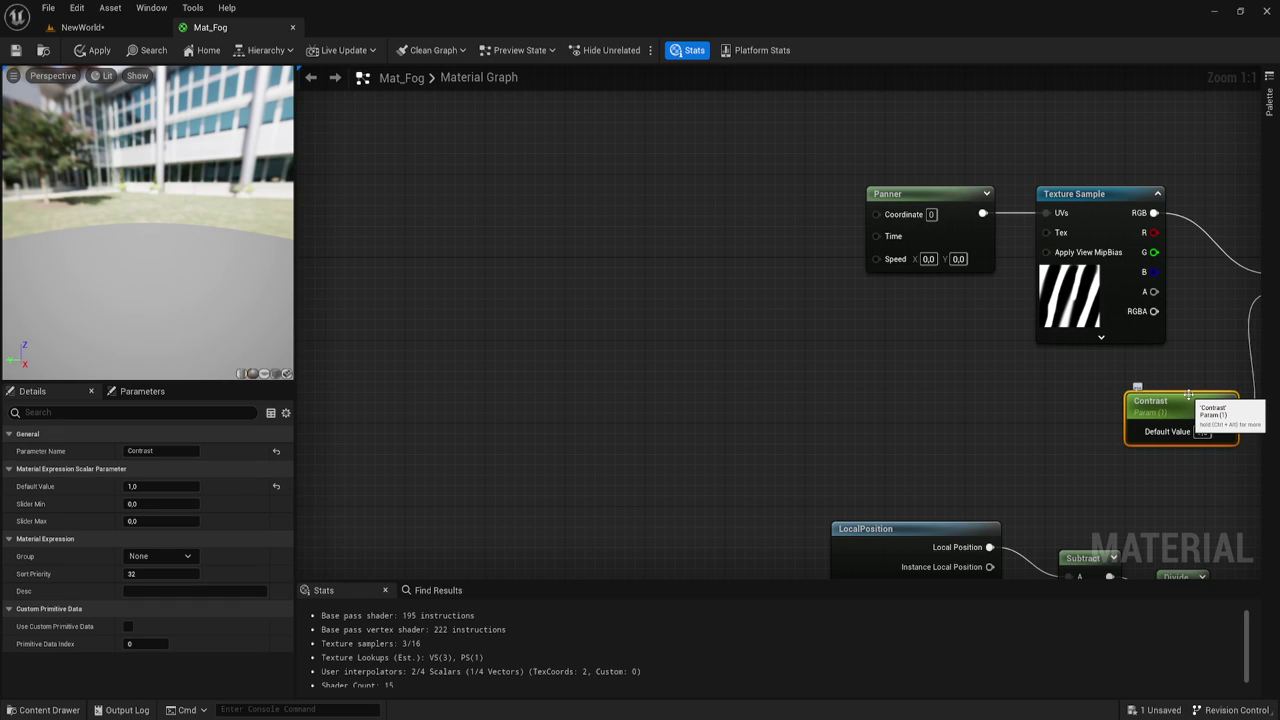
{"action": "key", "text": "ctrl+c"}
{"action": "key", "text": "ctrl+v"}
{"action": "key", "text": "ctrl+v"}
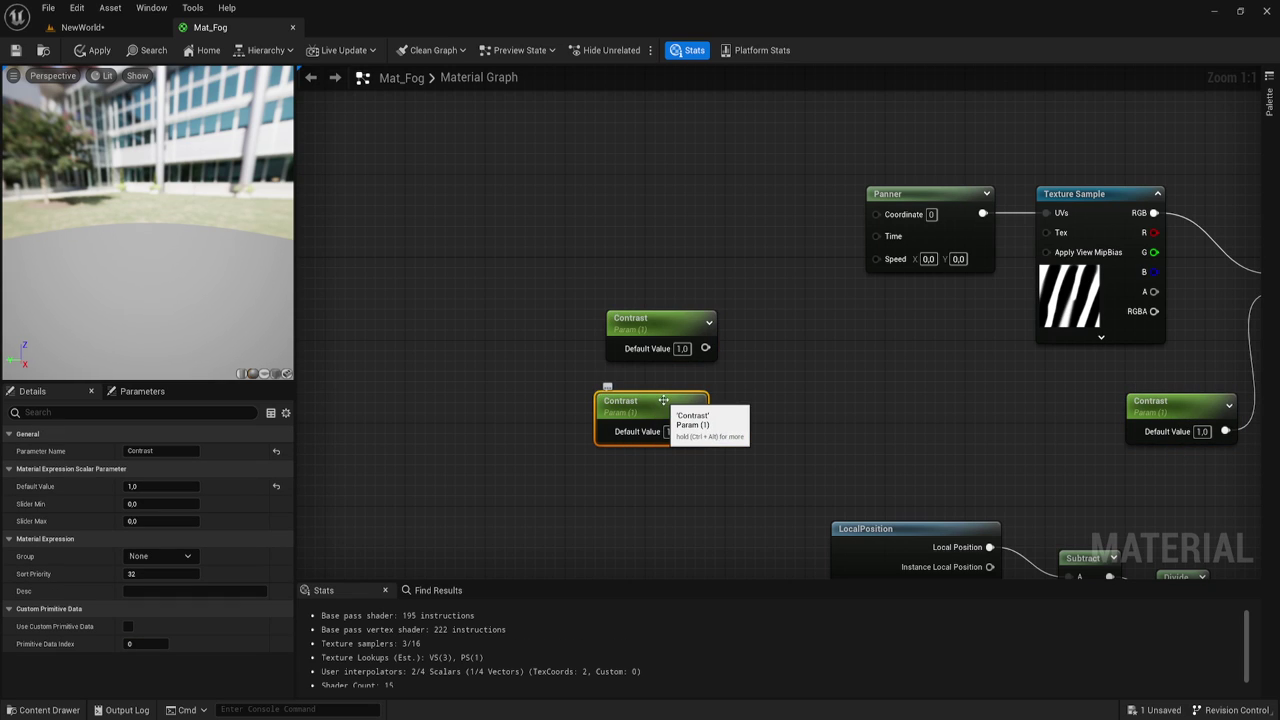
{"action": "left_click_drag", "start_coordinate": [663, 400], "coordinate": [672, 380]}
- Rename the upper copy SpeedX and the lower copy SpeedY
{"action": "left_click", "coordinate": [645, 318]}
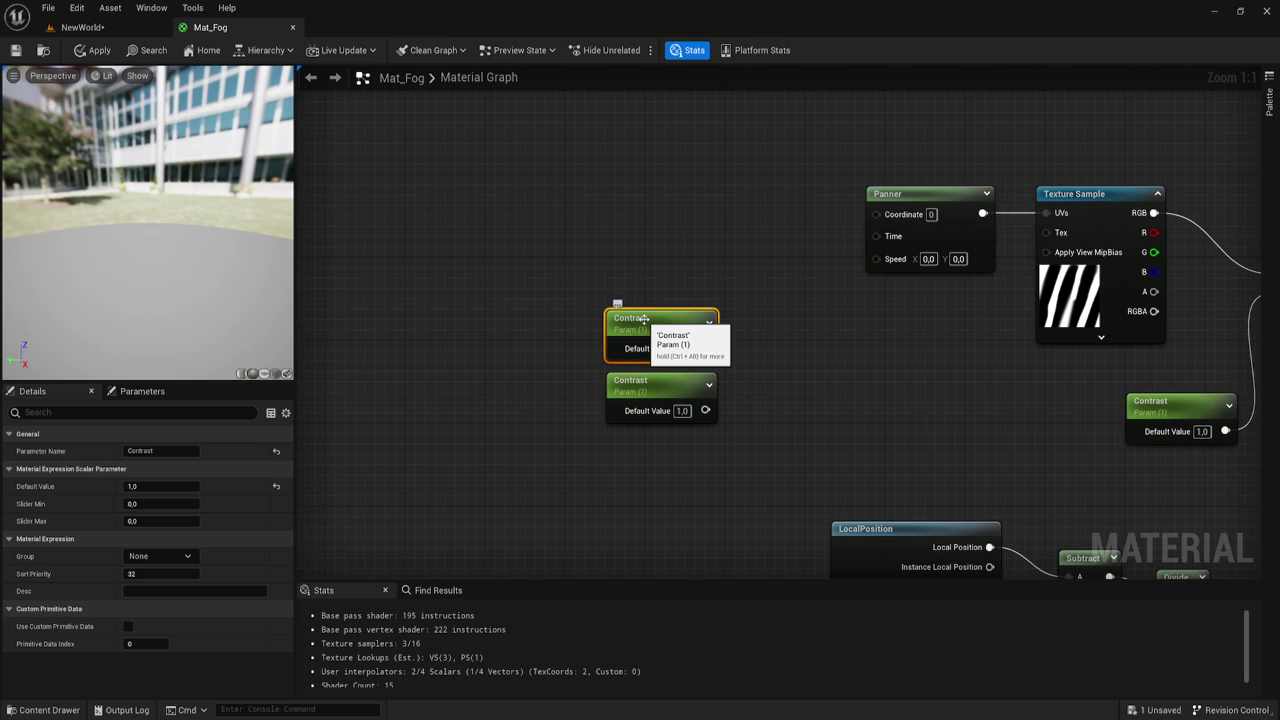
{"action": "double_click", "coordinate": [644, 318]}
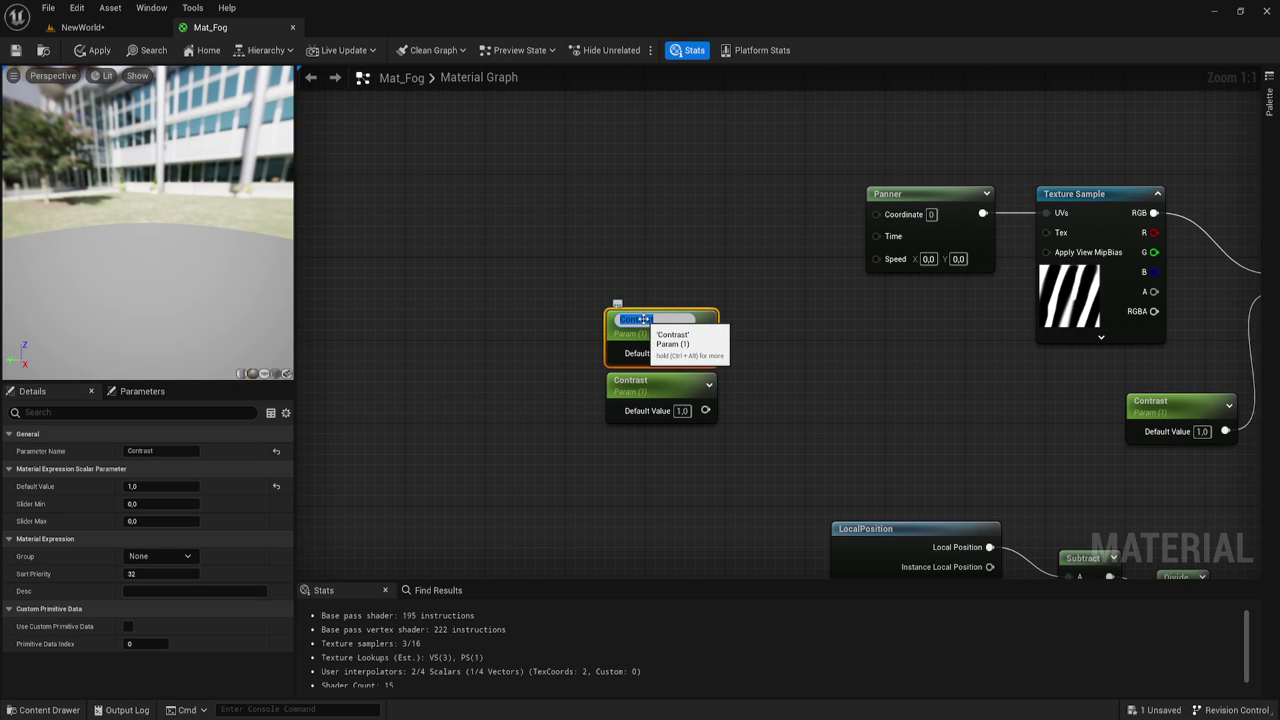
{"action": "type", "text": "Speed"}
{"action": "type", "text": "X"}
{"action": "key", "text": "Return"}
{"action": "left_click", "coordinate": [645, 381]}
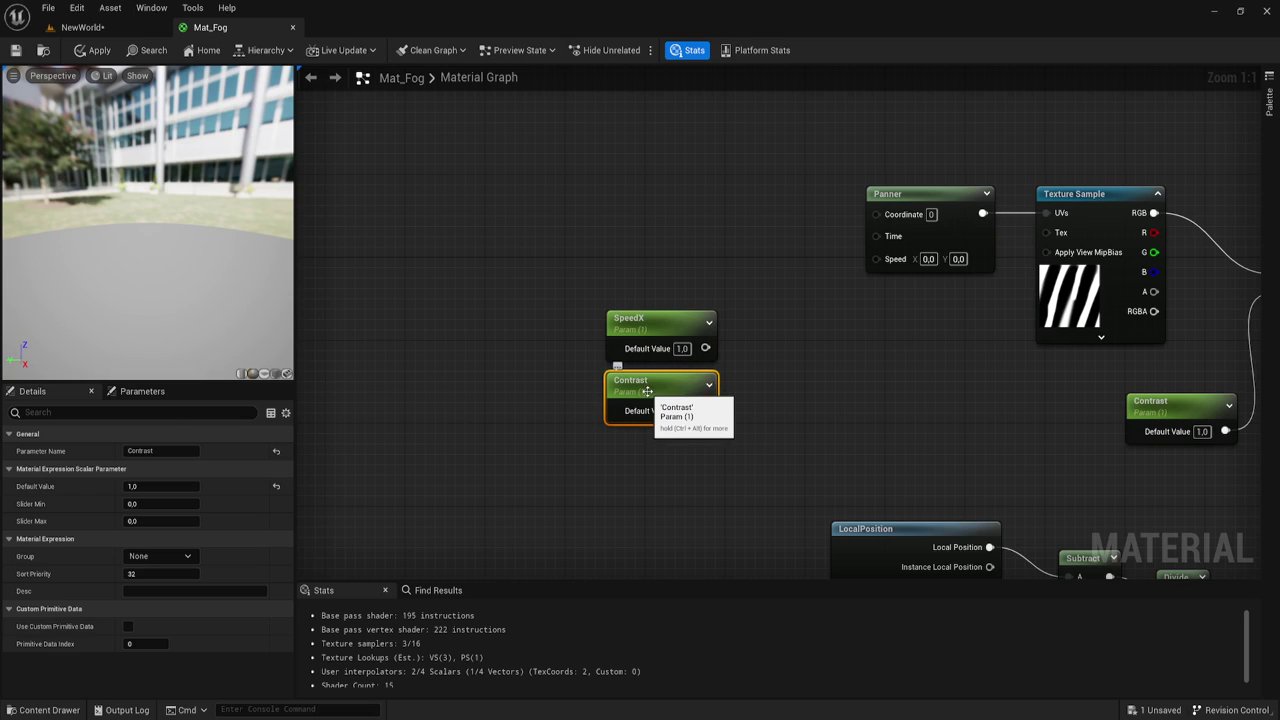
{"action": "left_click", "coordinate": [646, 382]}
{"action": "type", "text": "Speed"}
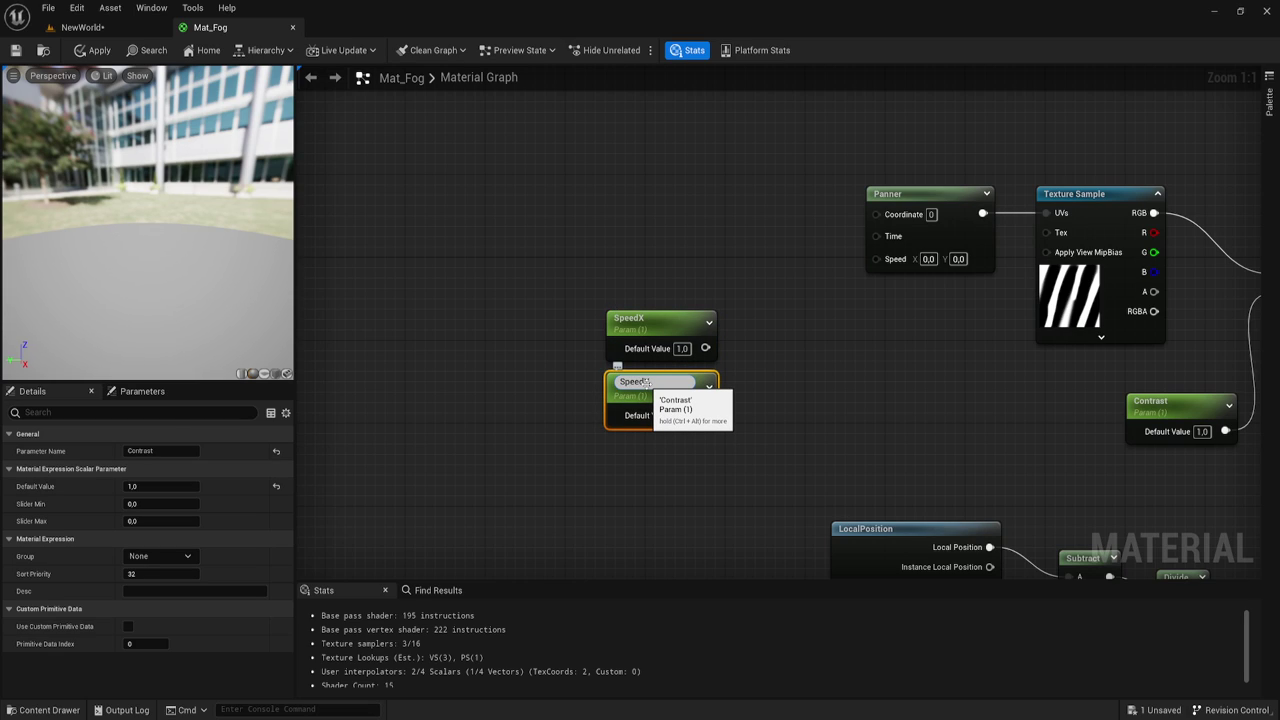
{"action": "type", "text": "Y"}
{"action": "key", "text": "Return"}
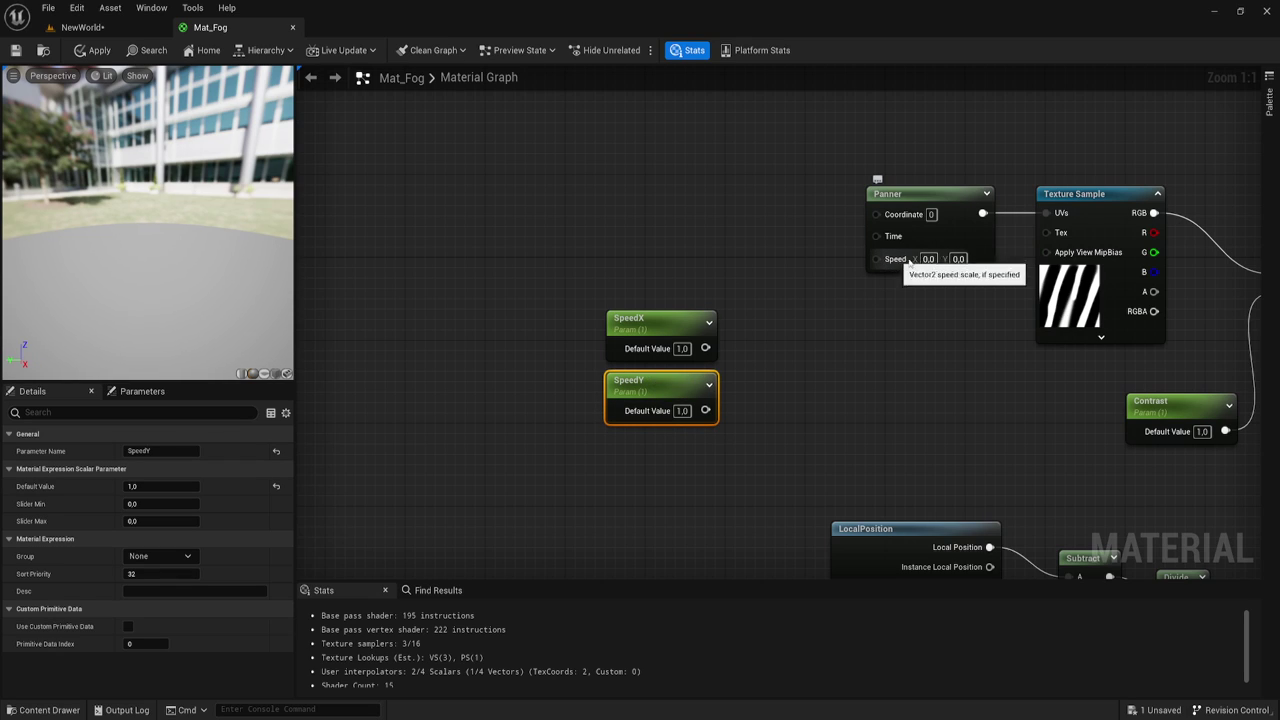
- Create an Append node fed from SpeedX's output, placed beside SpeedX
{"action": "left_click_drag", "start_coordinate": [705, 348], "coordinate": [764, 396]}
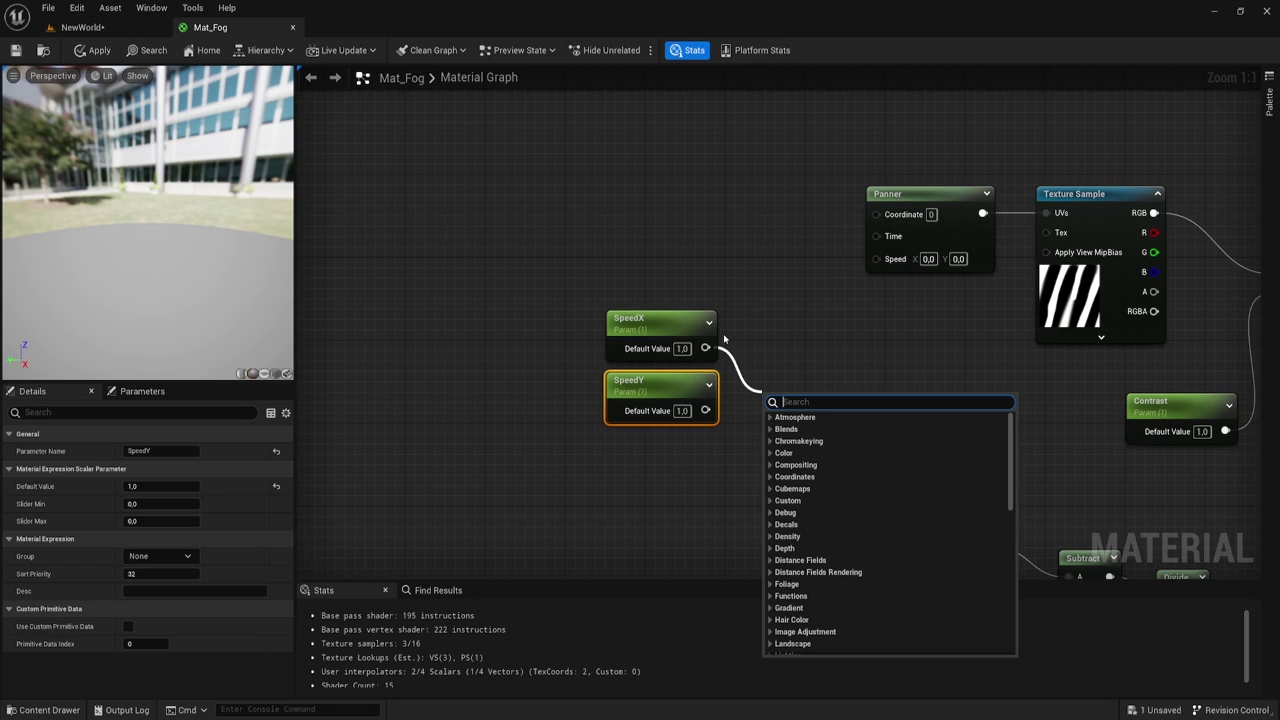
{"action": "type", "text": "apee"}
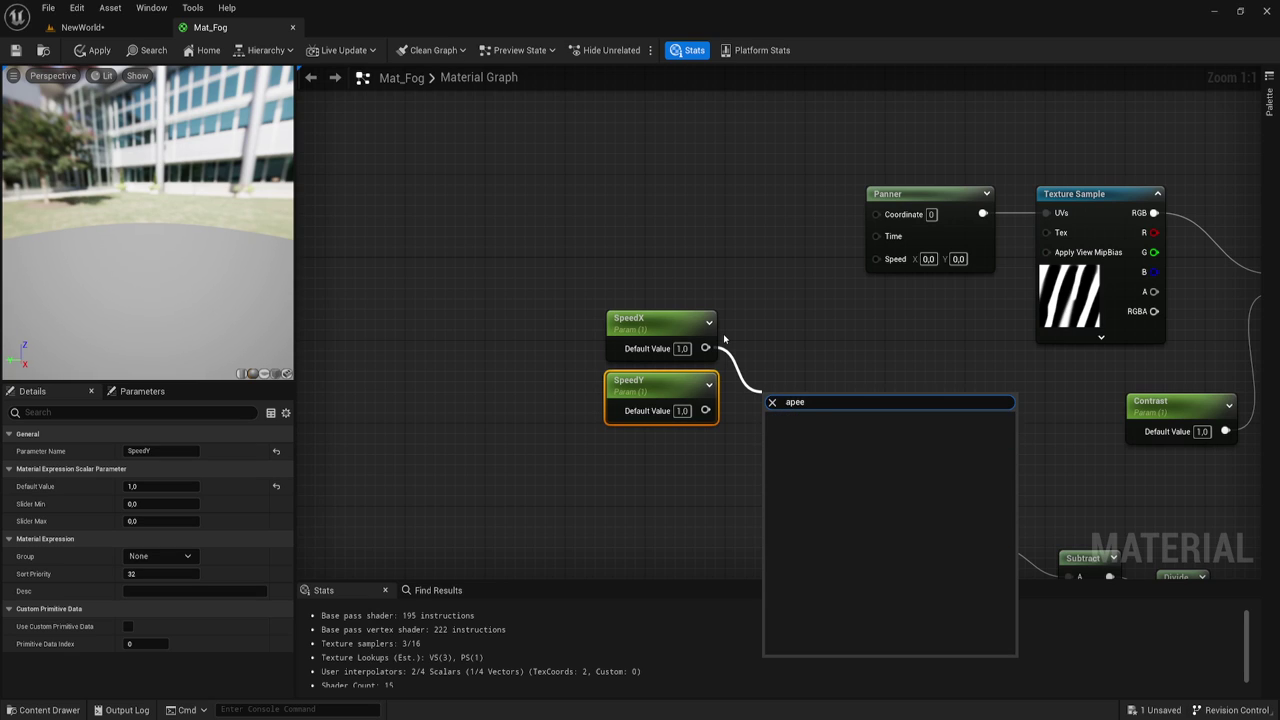
{"action": "key", "text": "BackSpace"}
{"action": "type", "text": "n"}
{"action": "key", "text": "BackSpace"}
{"action": "key", "text": "BackSpace"}
{"action": "key", "text": "BackSpace"}
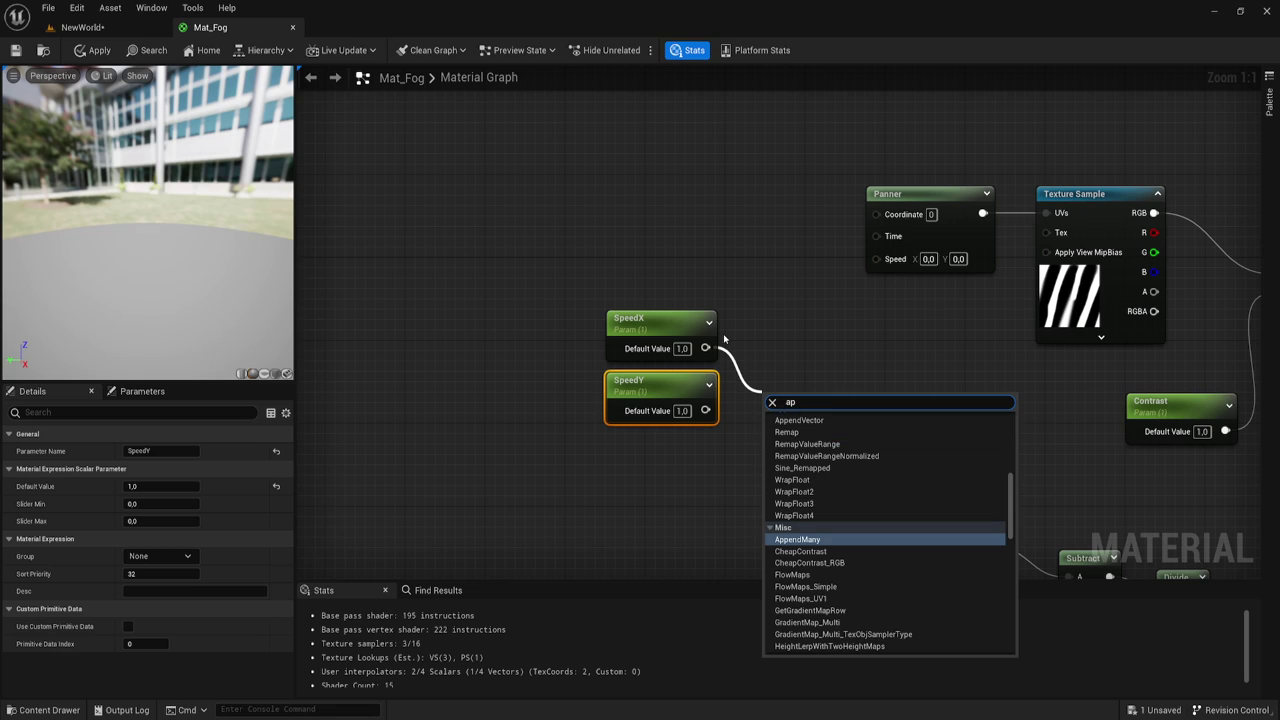
{"action": "type", "text": "pen"}
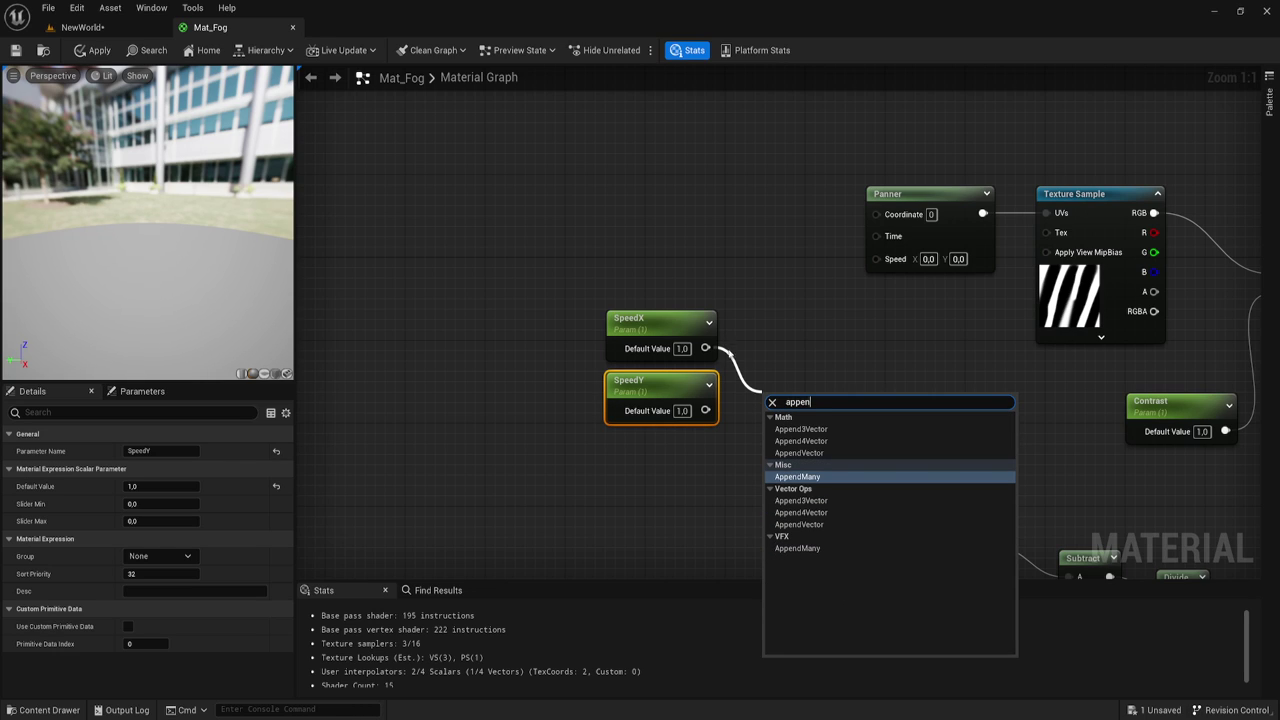
{"action": "left_click", "coordinate": [813, 453]}
{"action": "left_click_drag", "start_coordinate": [795, 405], "coordinate": [787, 348]}
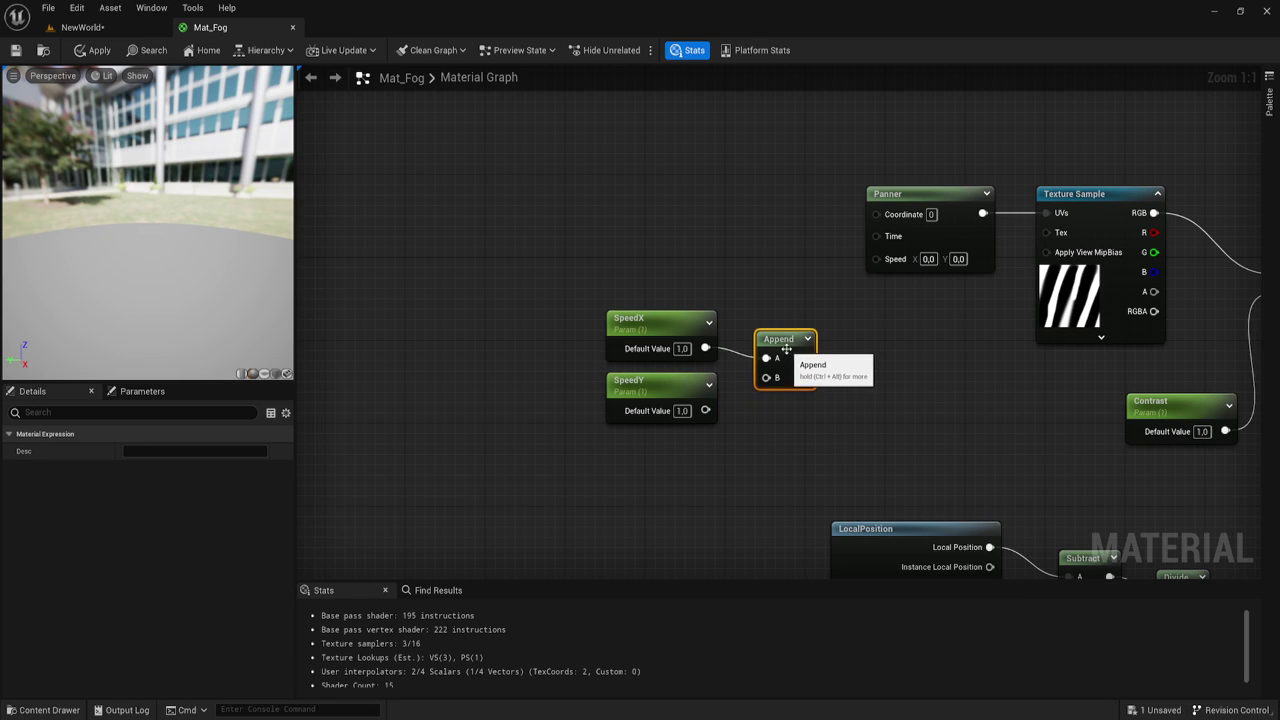
- Wire SpeedY into the Append's B input and drag a wire from the Panner's Coordinate input
{"action": "mouse_move", "coordinate": [705, 410]}
{"action": "left_mouse_down"}
{"action": "mouse_move", "coordinate": [766, 377]}
{"action": "mouse_move", "coordinate": [876, 256]}
{"action": "left_mouse_up"}
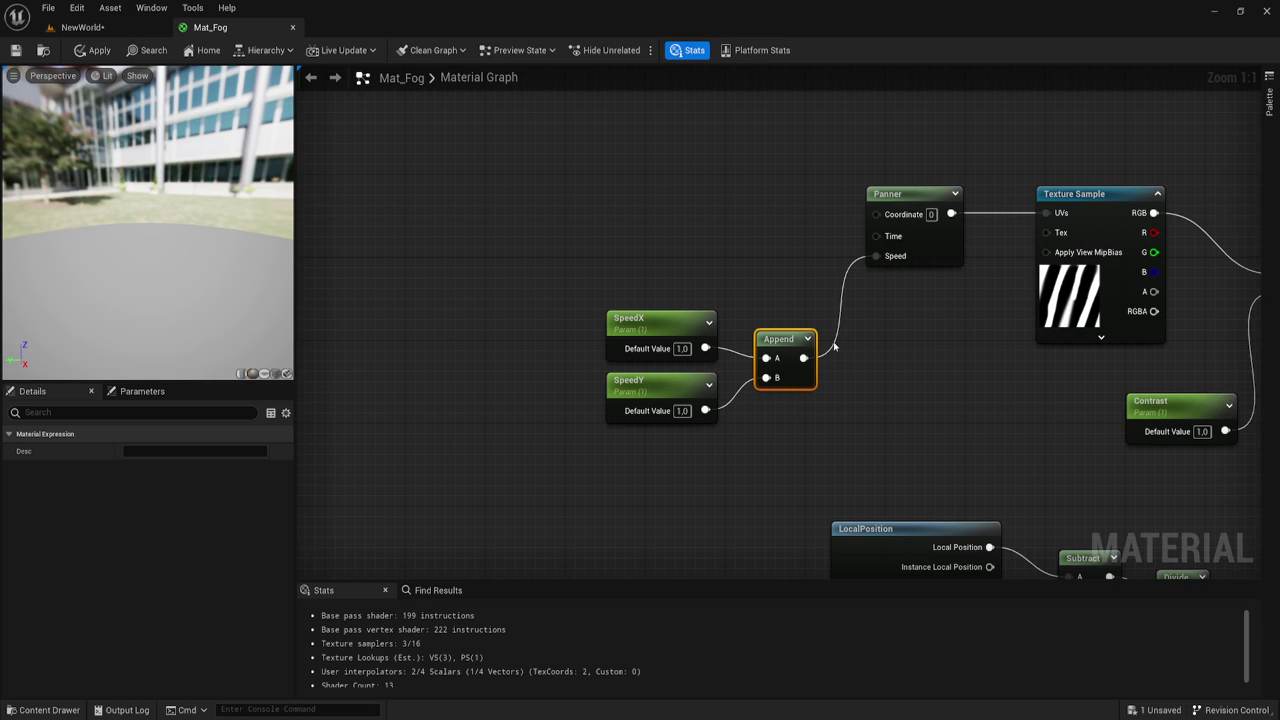
{"action": "left_click_drag", "start_coordinate": [876, 214], "coordinate": [799, 217]}
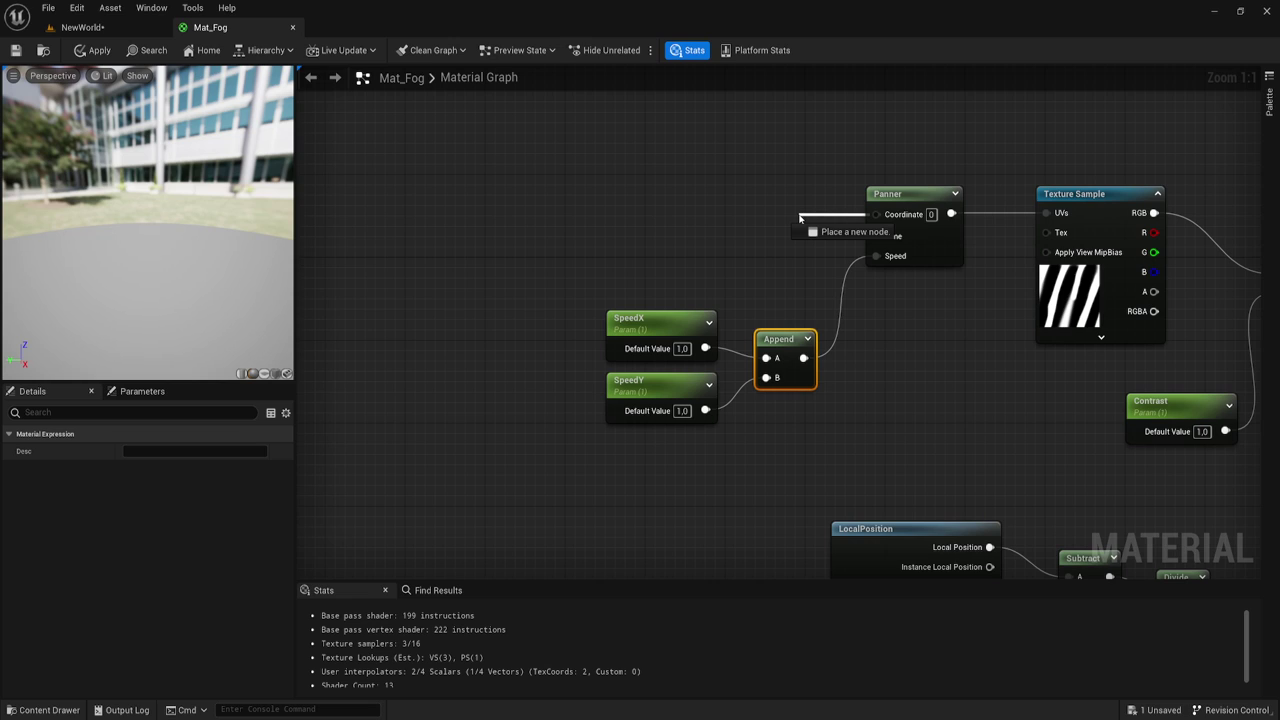
{"action": "left_click_drag", "start_coordinate": [799, 217], "coordinate": [799, 217]}
- Add an Absolute World Position node to the graph via a 'world' search
{"action": "left_click", "coordinate": [606, 220]}
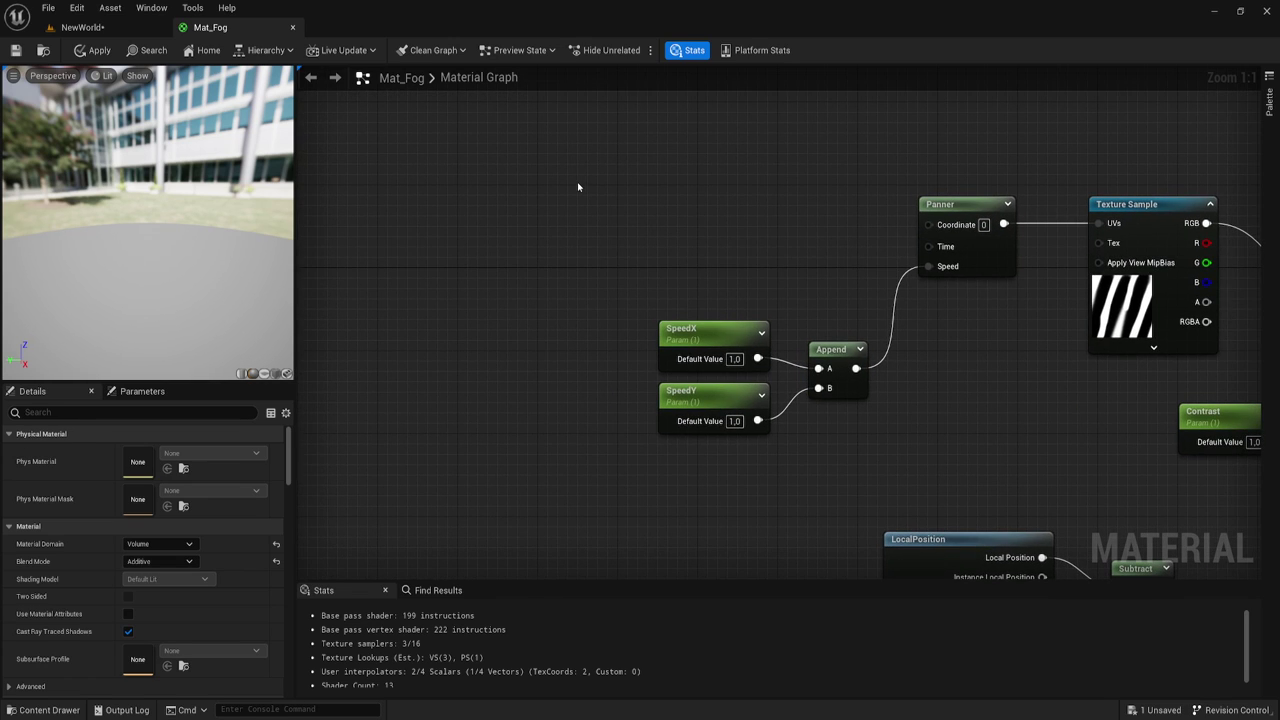
{"action": "right_click", "coordinate": [540, 186]}
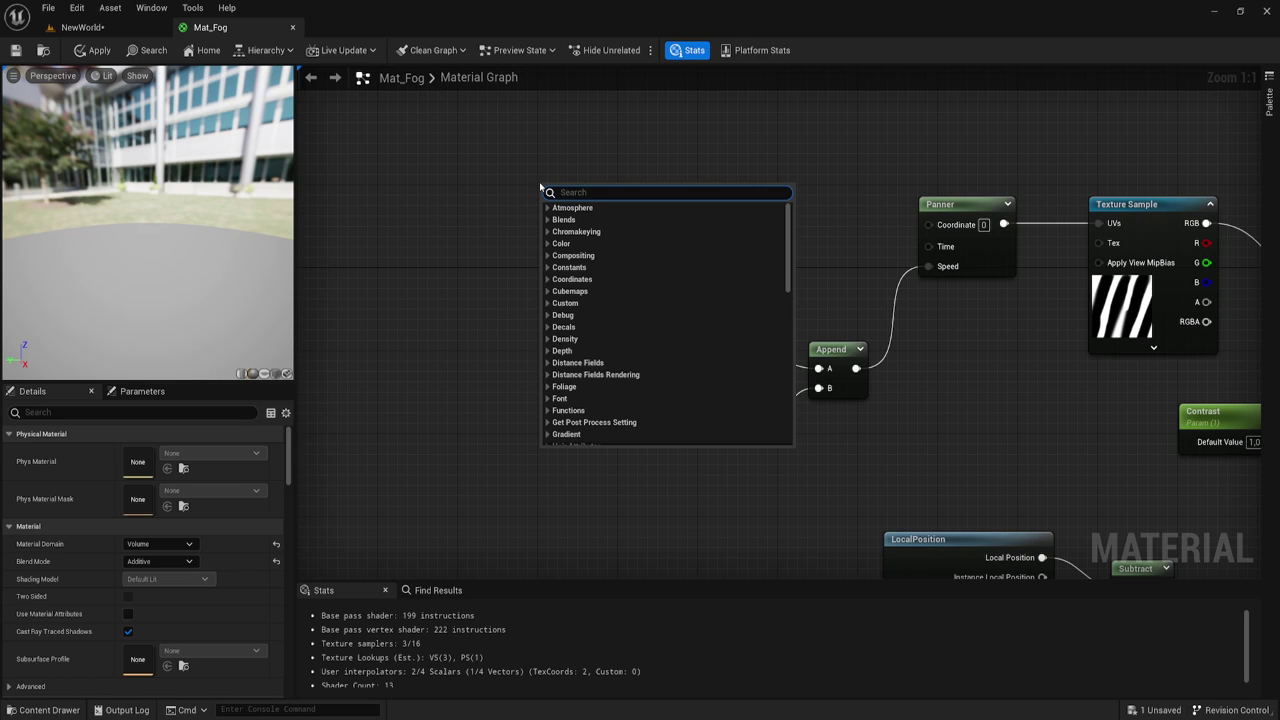
{"action": "type", "text": "world"}
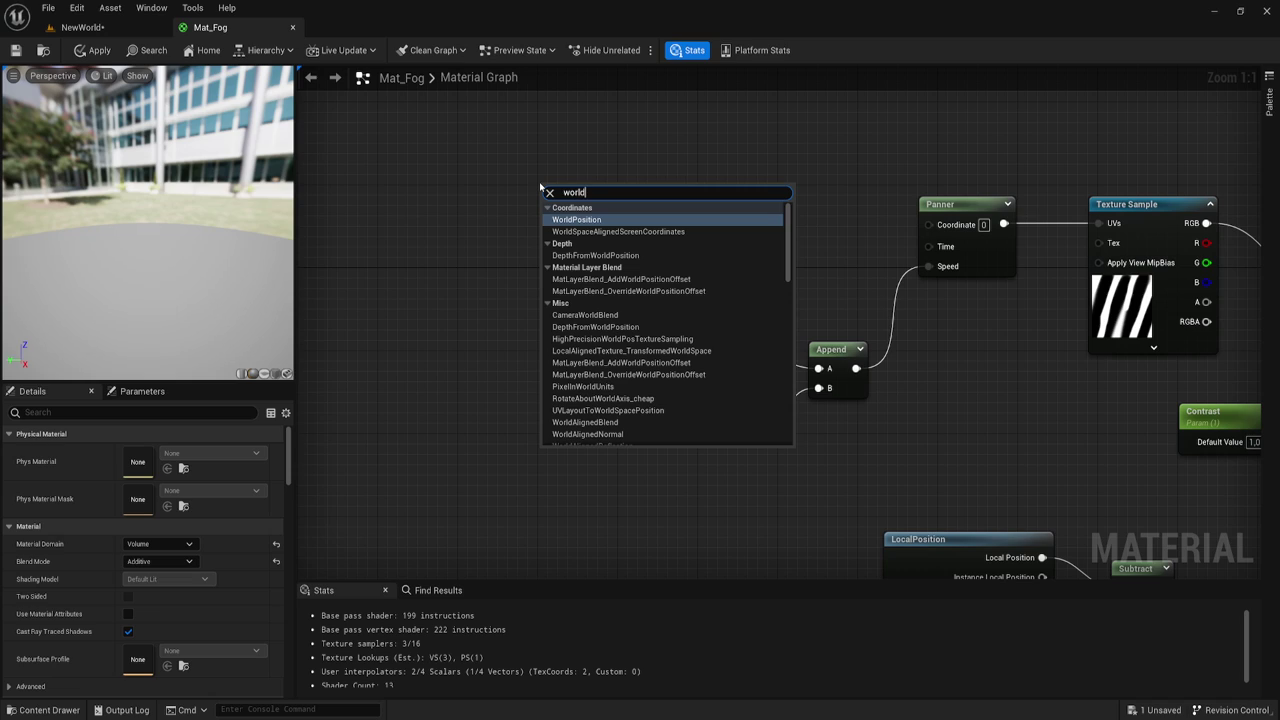
{"action": "left_click", "coordinate": [635, 220]}
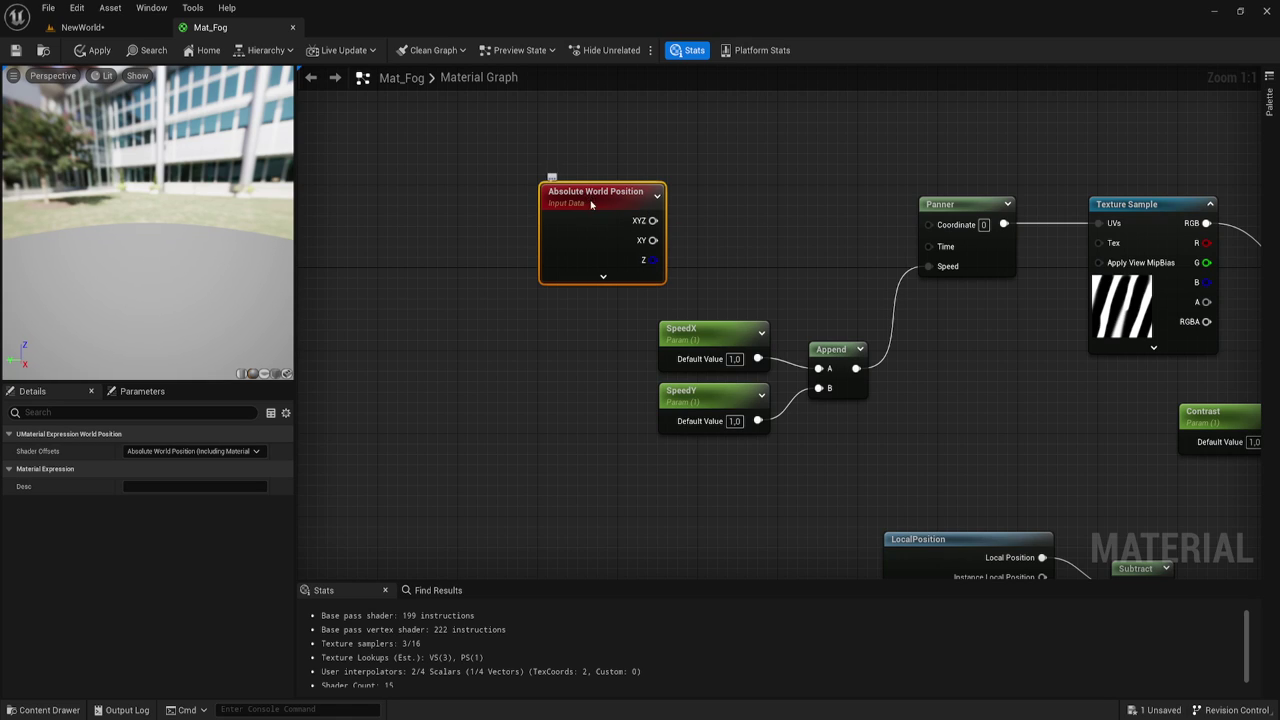
{"action": "mouse_move", "coordinate": [600, 195]}
{"action": "left_mouse_down"}
{"action": "mouse_move", "coordinate": [557, 176]}
{"action": "mouse_move", "coordinate": [580, 195]}
{"action": "left_mouse_up"}
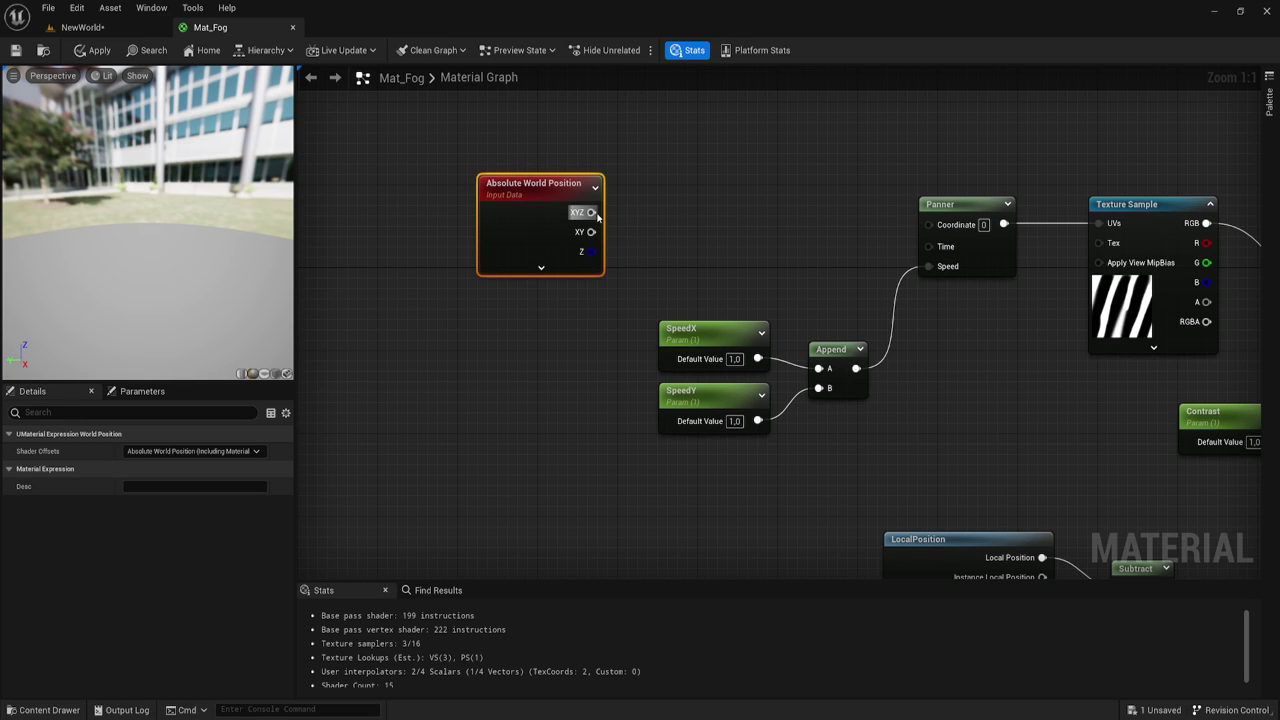
- Feed its XYZ output into a new Mask (R G) component mask node
{"action": "left_click_drag", "start_coordinate": [591, 212], "coordinate": [631, 205]}
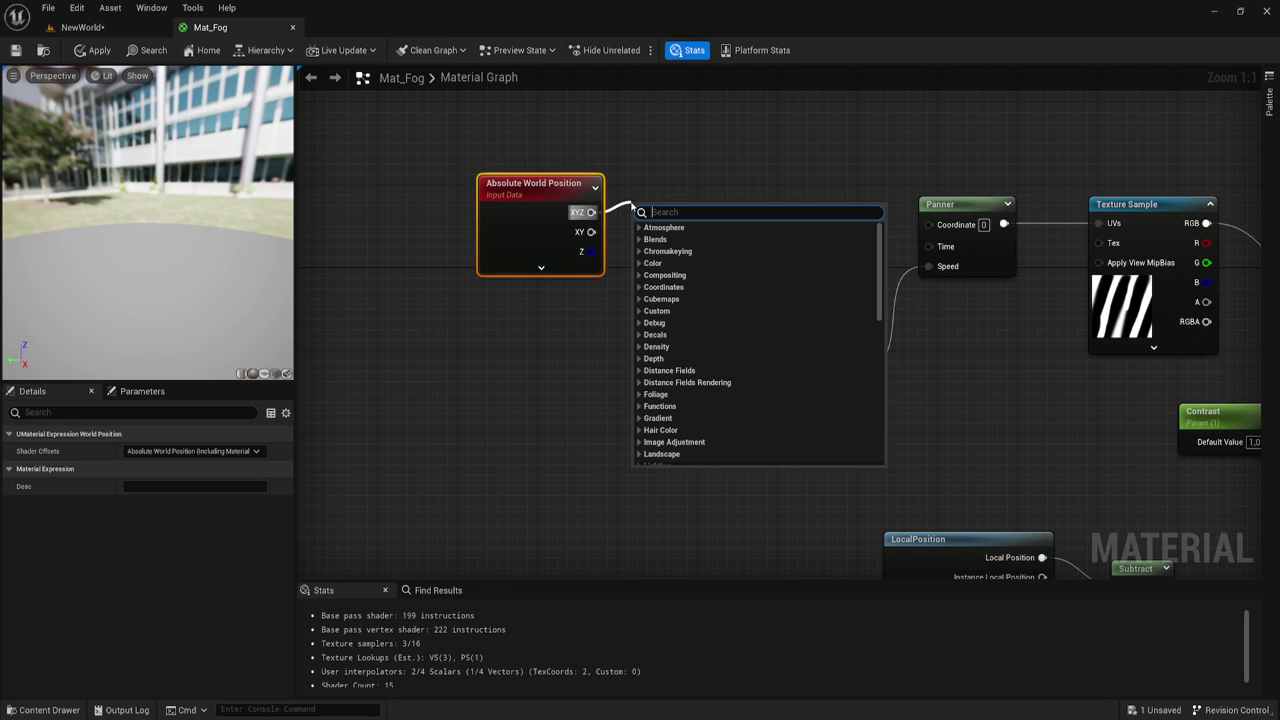
{"action": "type", "text": "mask"}
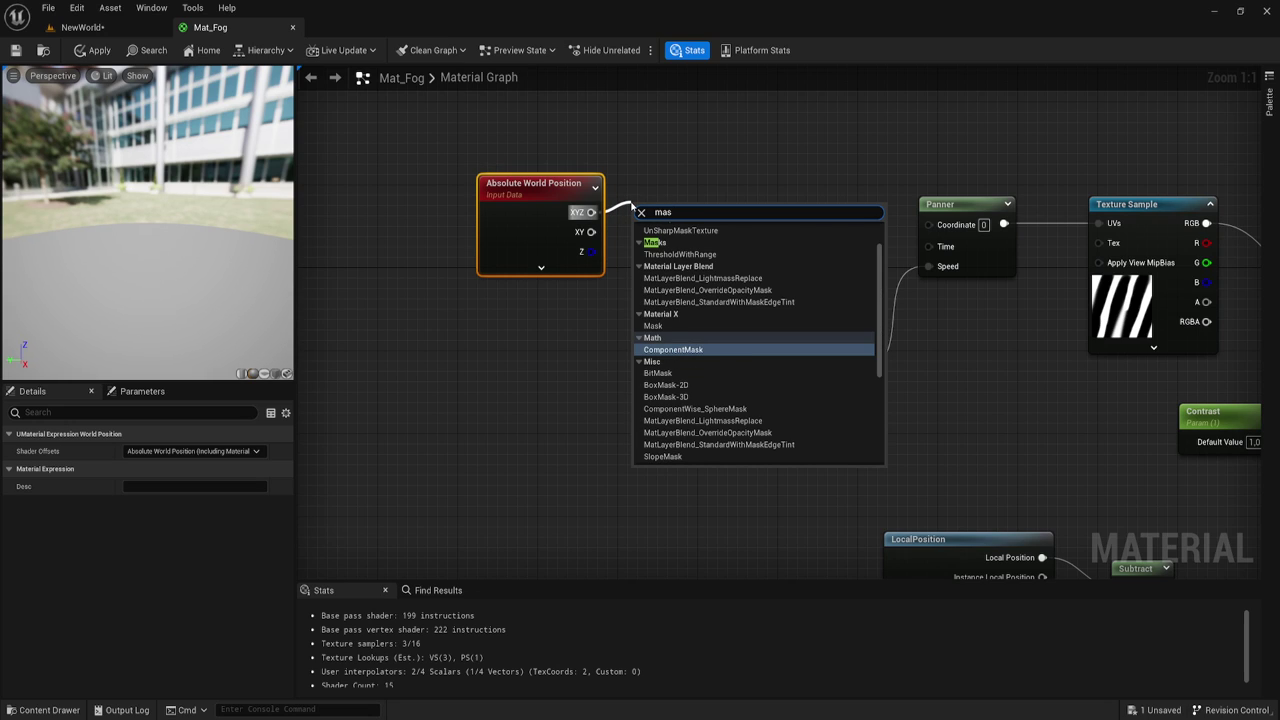
{"action": "left_click", "coordinate": [679, 338]}
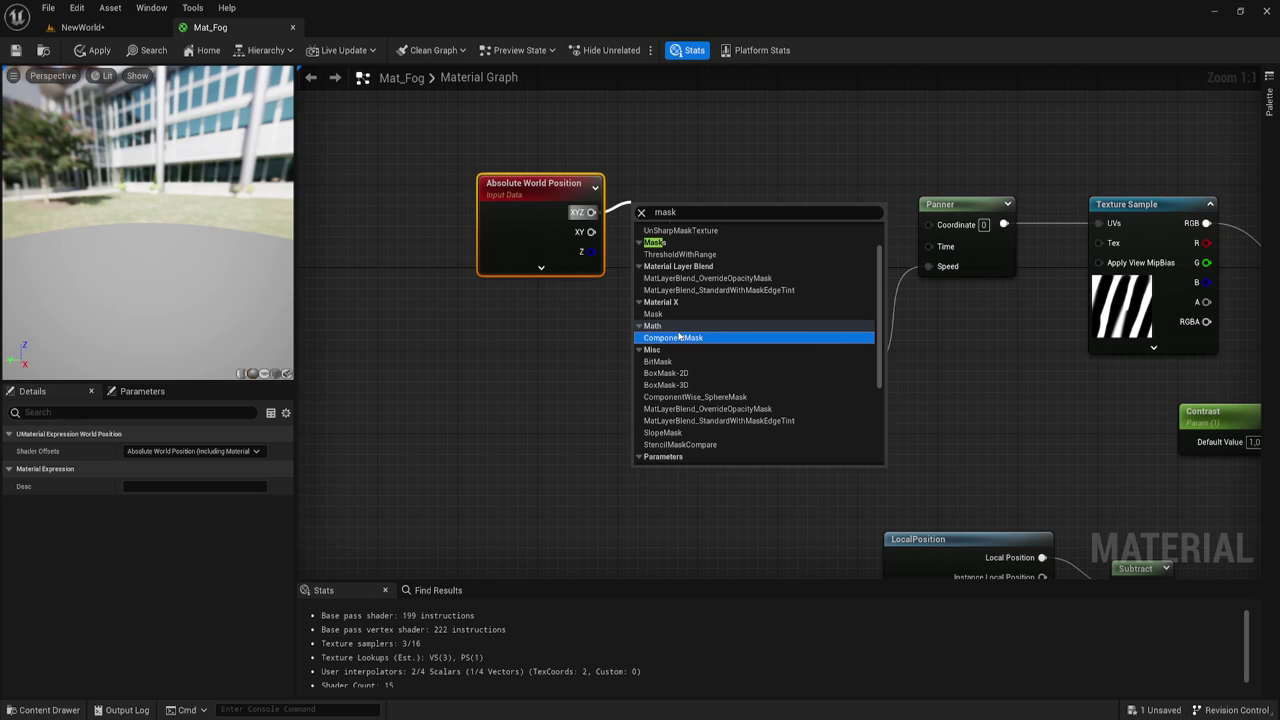
{"action": "left_click", "coordinate": [679, 338]}
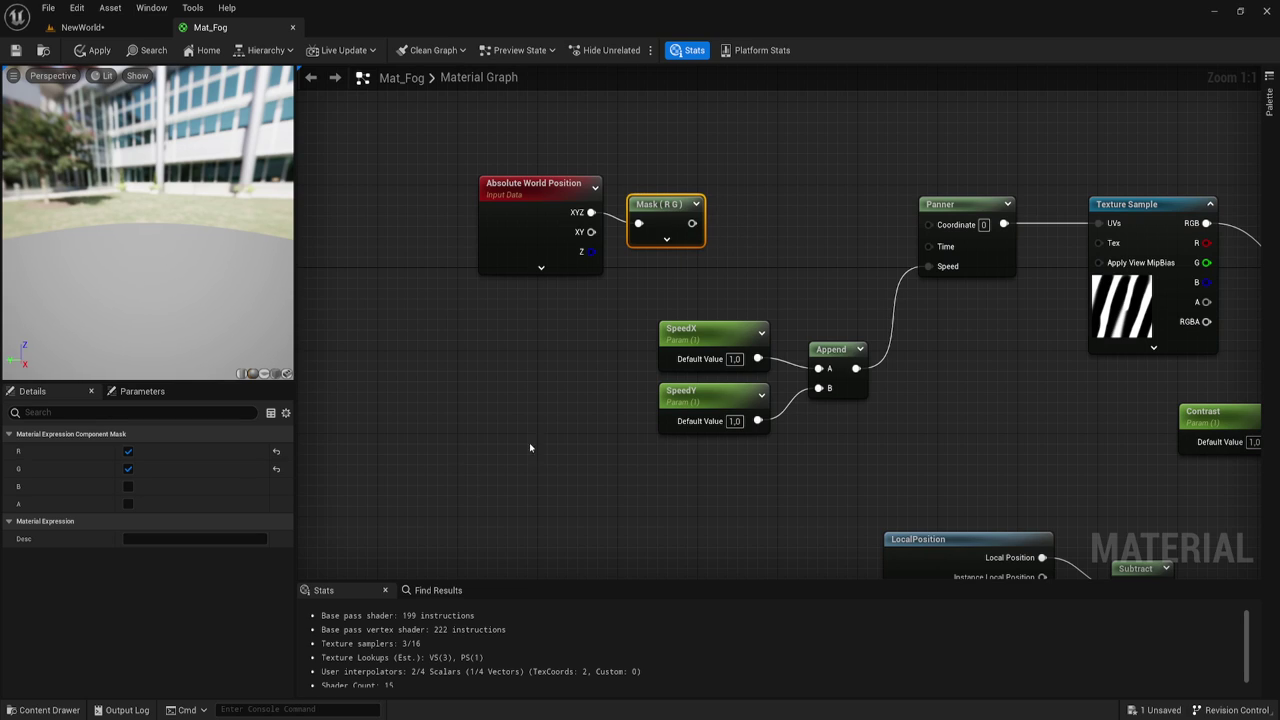
{"action": "left_click_drag", "start_coordinate": [670, 204], "coordinate": [660, 194]}
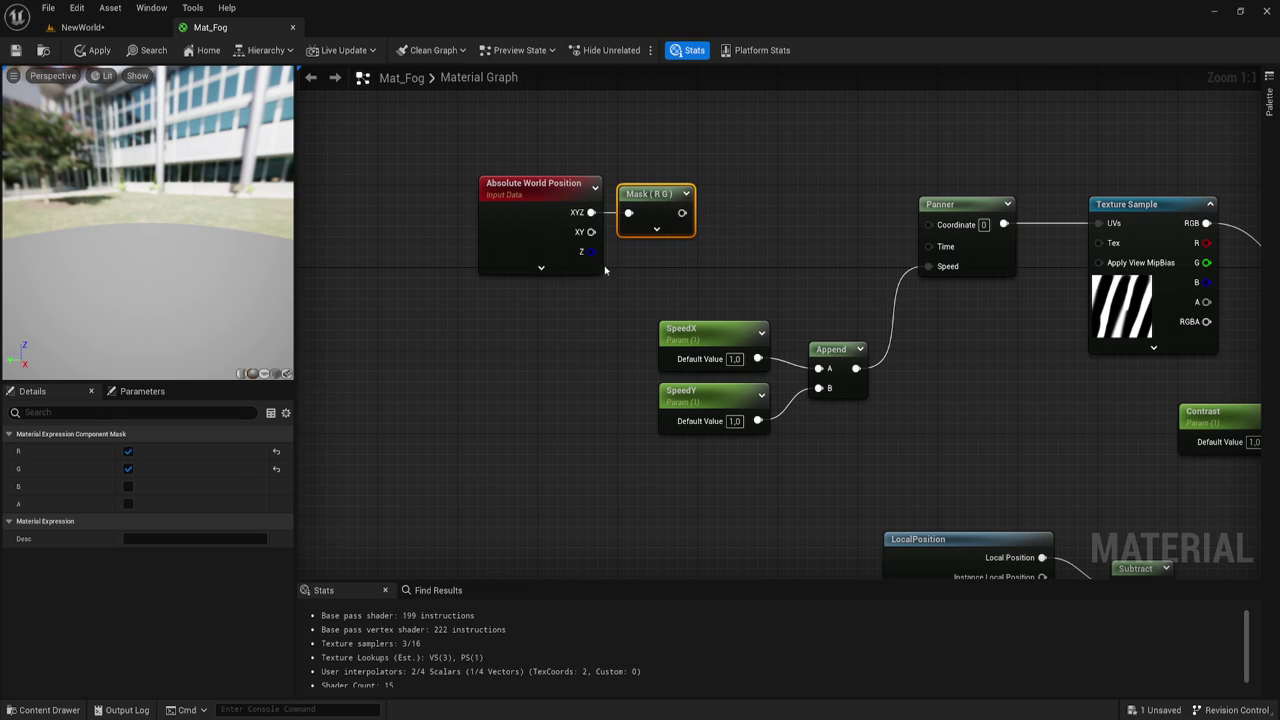
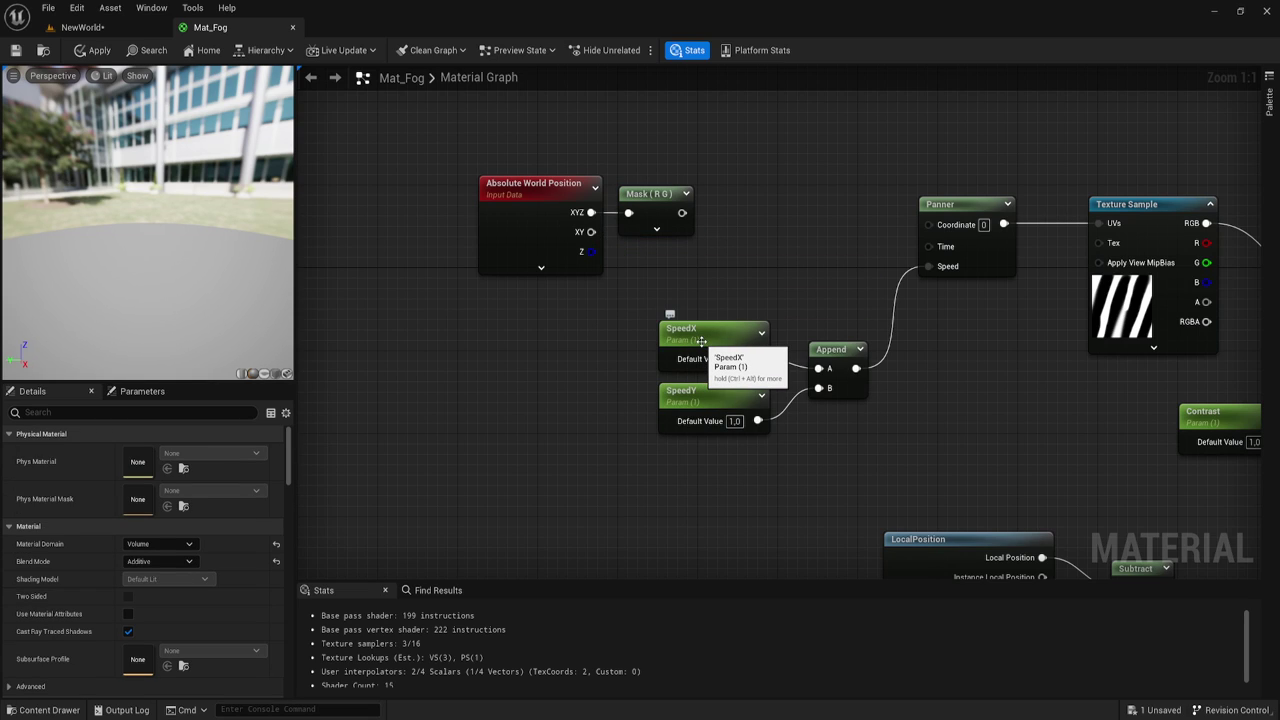
- Insert a Divide node (B = 2.0) between the Mask (RG) output and the Panner's Coordinate input
{"action": "left_click_drag", "start_coordinate": [681, 212], "coordinate": [767, 214]}
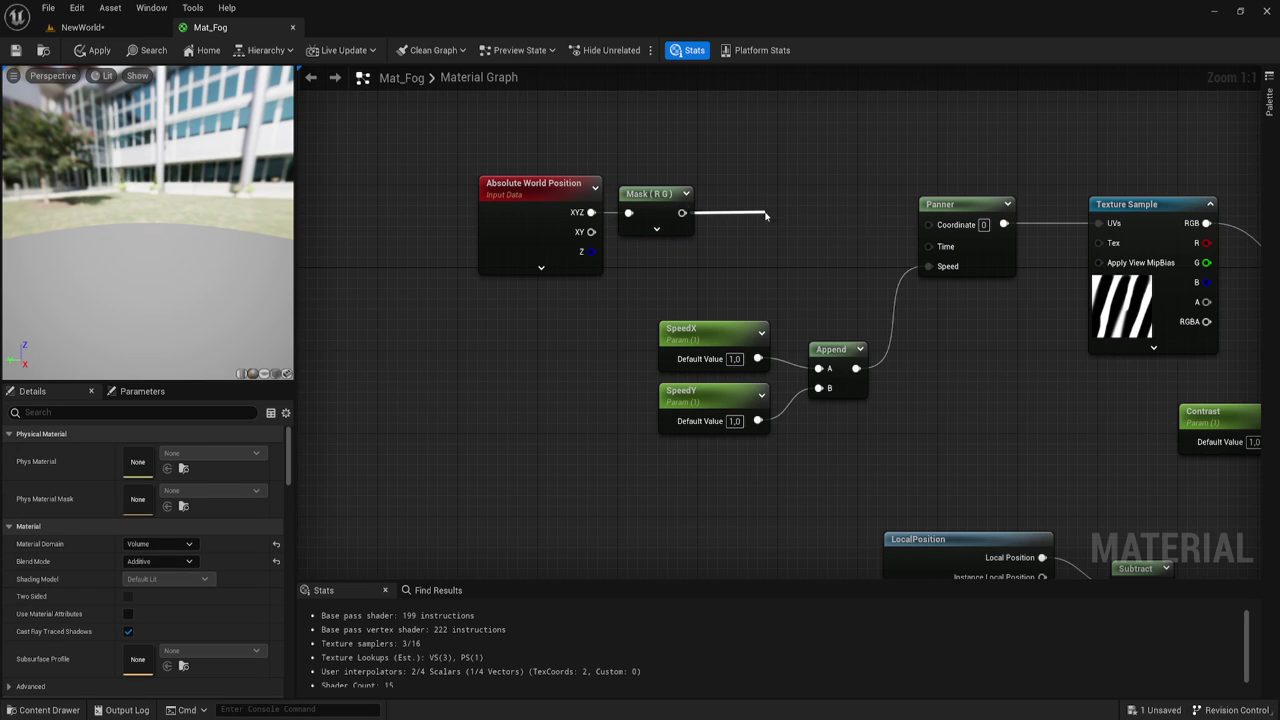
{"action": "type", "text": "/"}
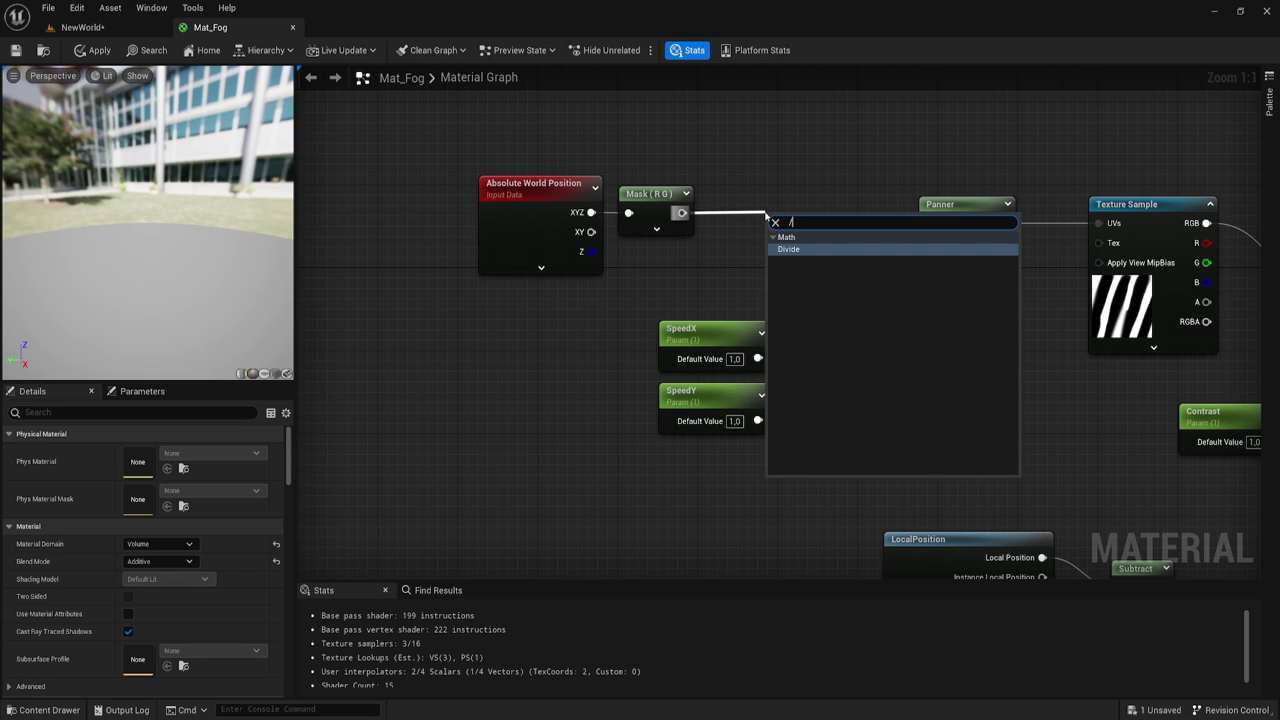
{"action": "key", "text": "Return"}
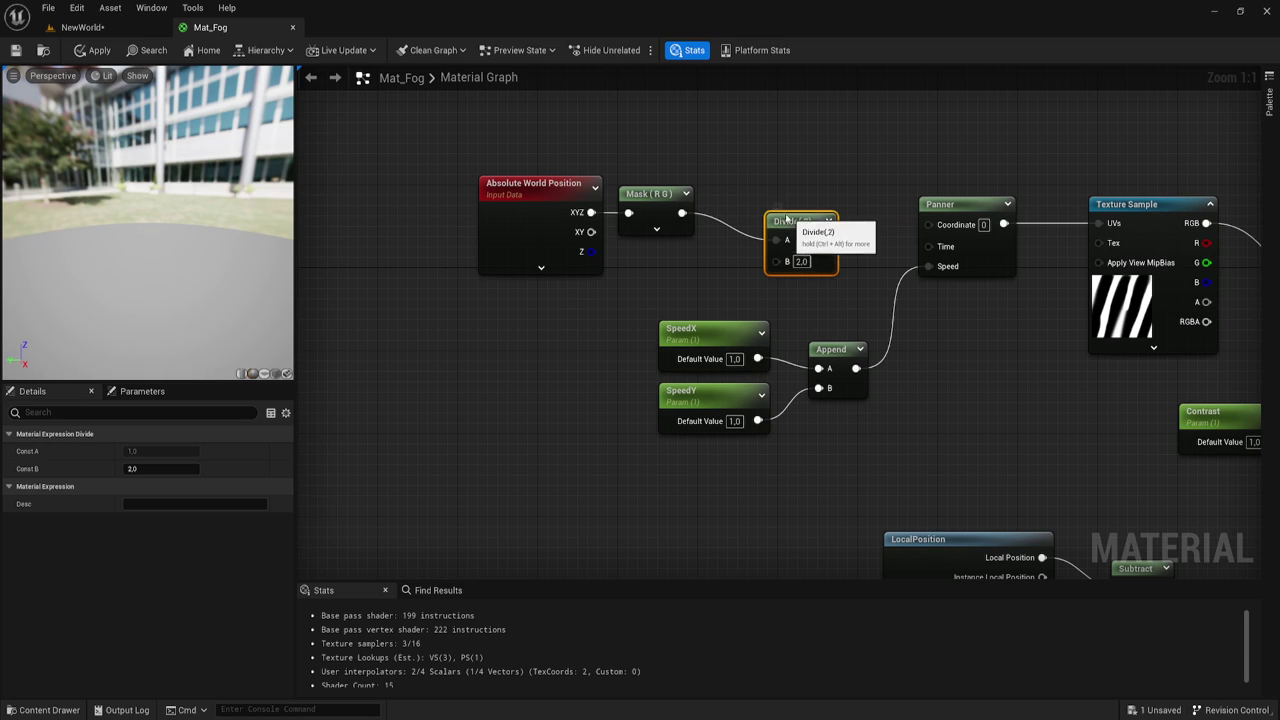
{"action": "mouse_move", "coordinate": [787, 218]}
{"action": "left_mouse_down"}
{"action": "mouse_move", "coordinate": [760, 202]}
{"action": "mouse_move", "coordinate": [929, 224]}
{"action": "left_mouse_up"}
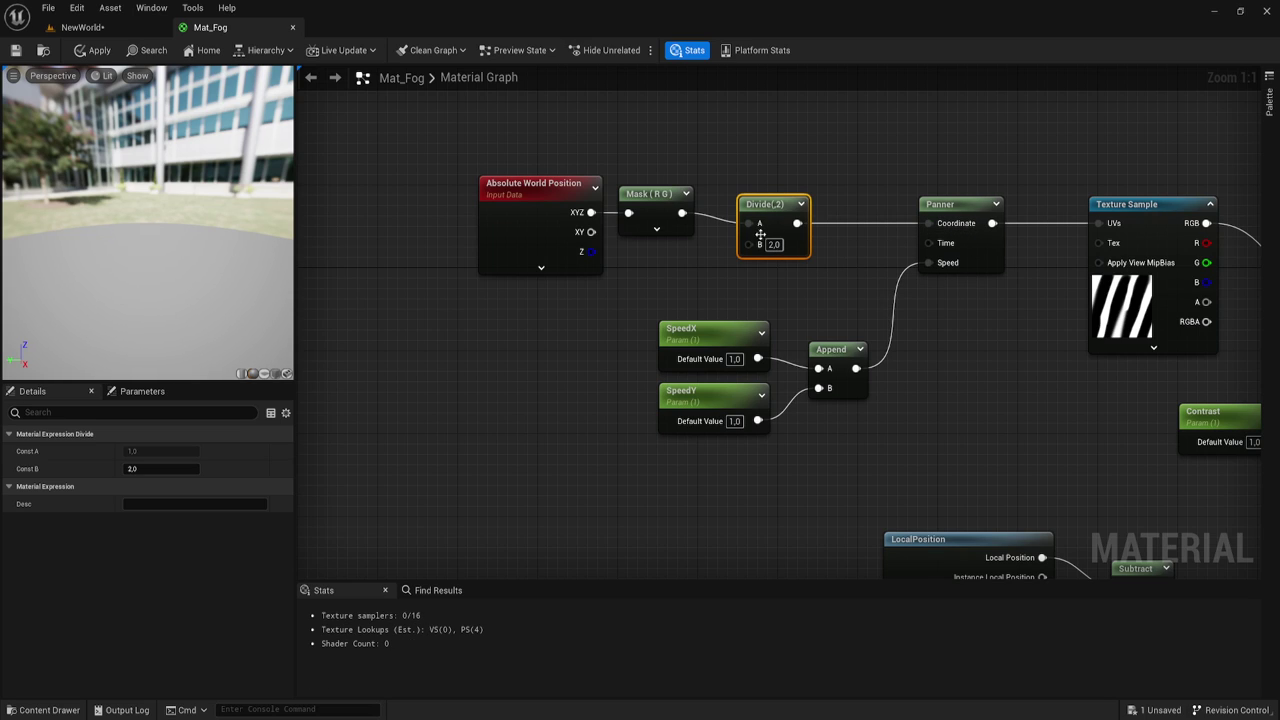
{"action": "left_click_drag", "start_coordinate": [760, 234], "coordinate": [800, 234]}
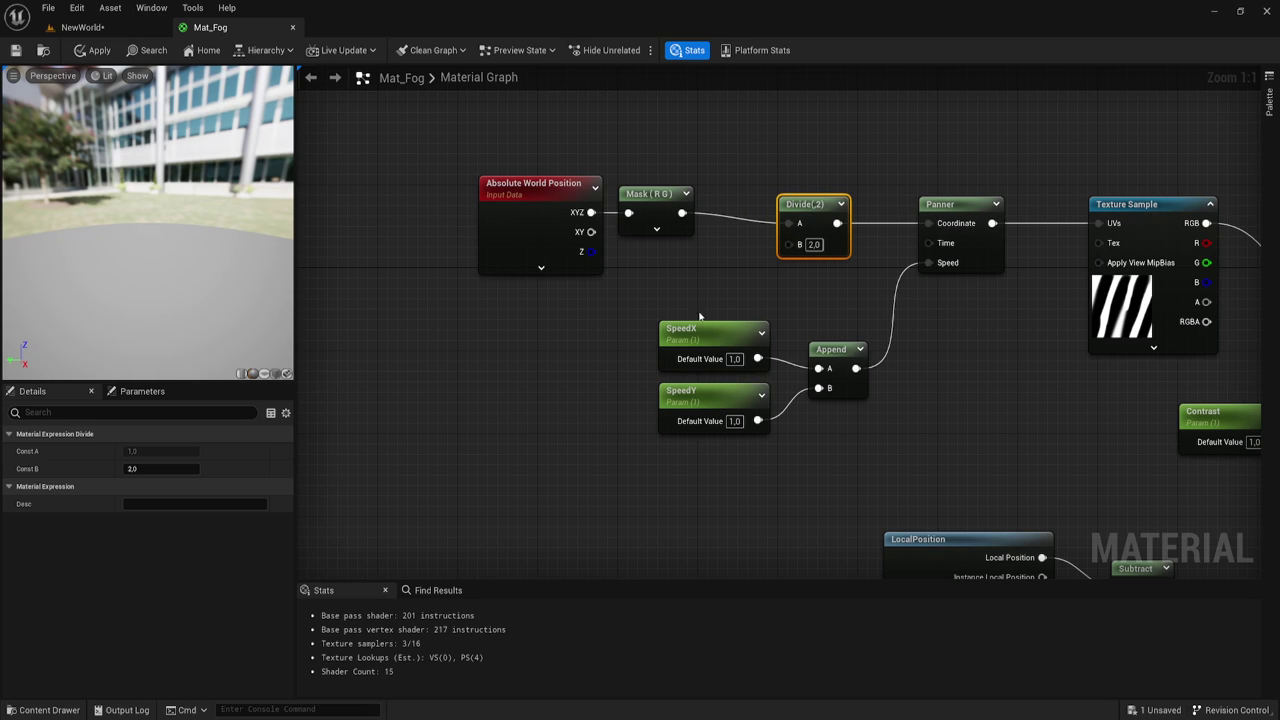
- Paste a copy of the Contrast parameter, rename it TextureSise, and wire it into Divide's B input
{"action": "key", "text": "ctrl+v"}
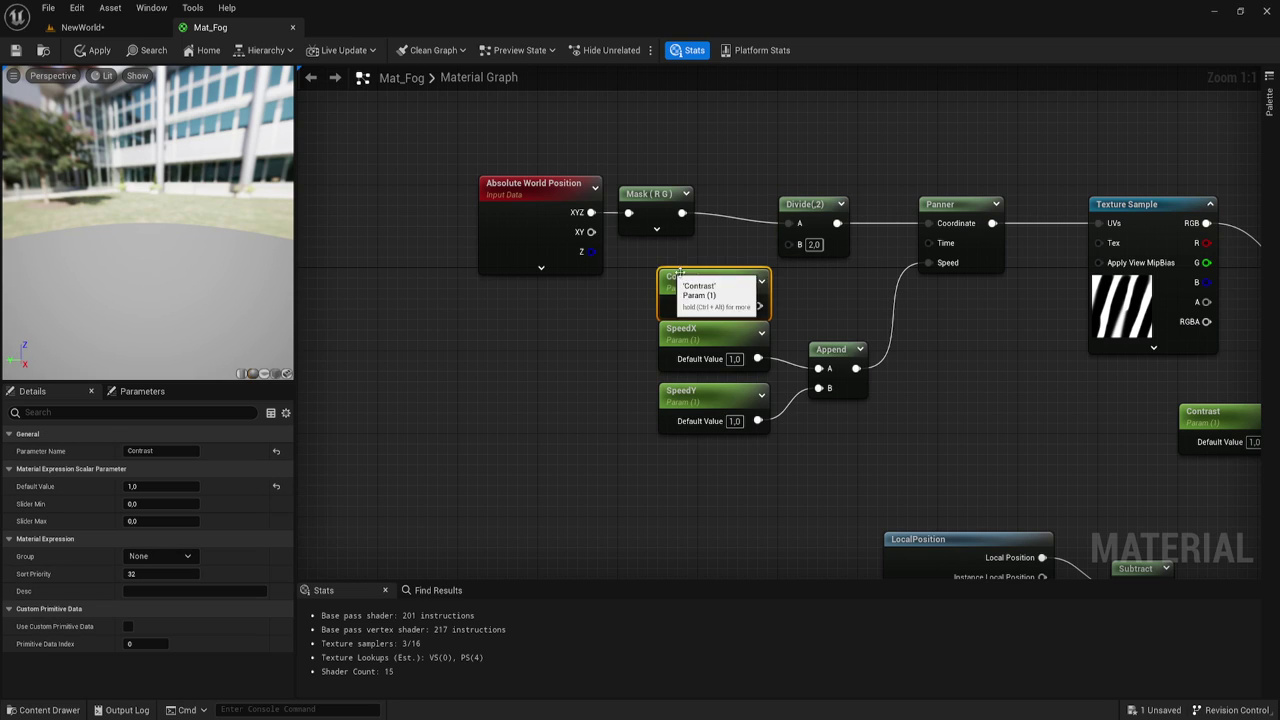
{"action": "double_click", "coordinate": [680, 268]}
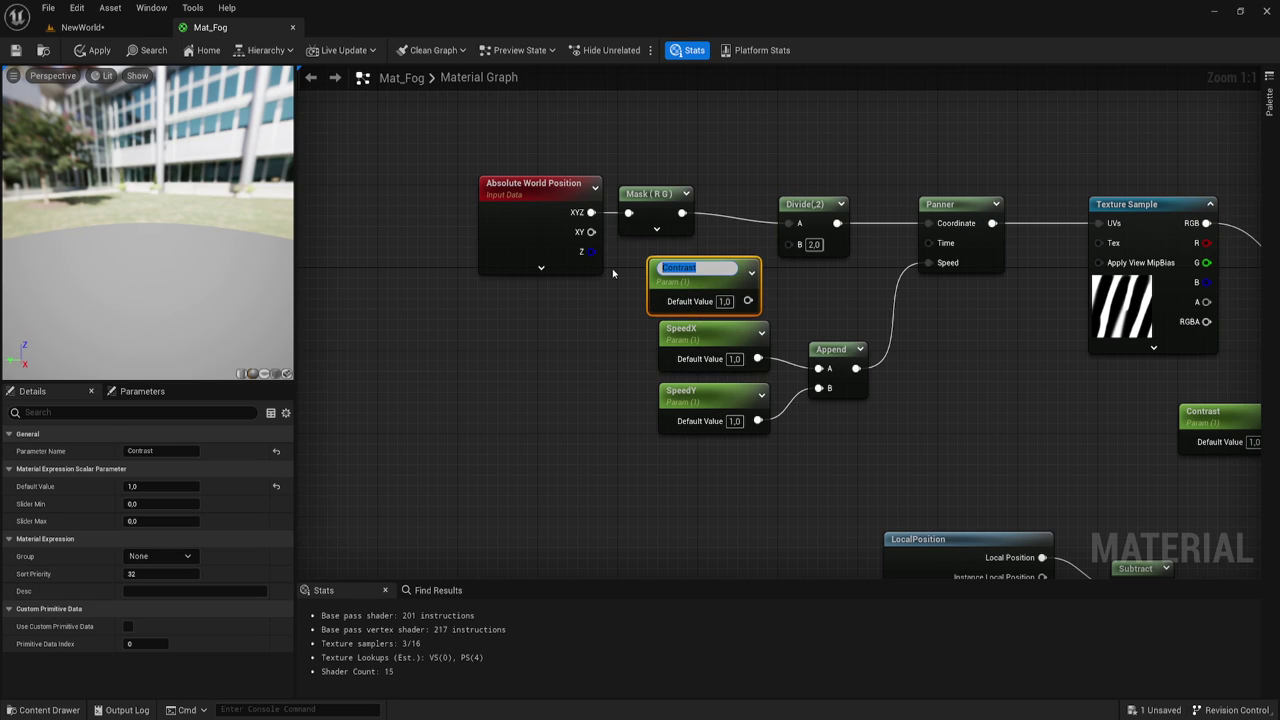
{"action": "key", "text": "BackSpace"}
{"action": "type", "text": "S"}
{"action": "type", "text": "ise"}
{"action": "key", "text": "Return"}
{"action": "left_click_drag", "start_coordinate": [748, 296], "coordinate": [789, 244]}
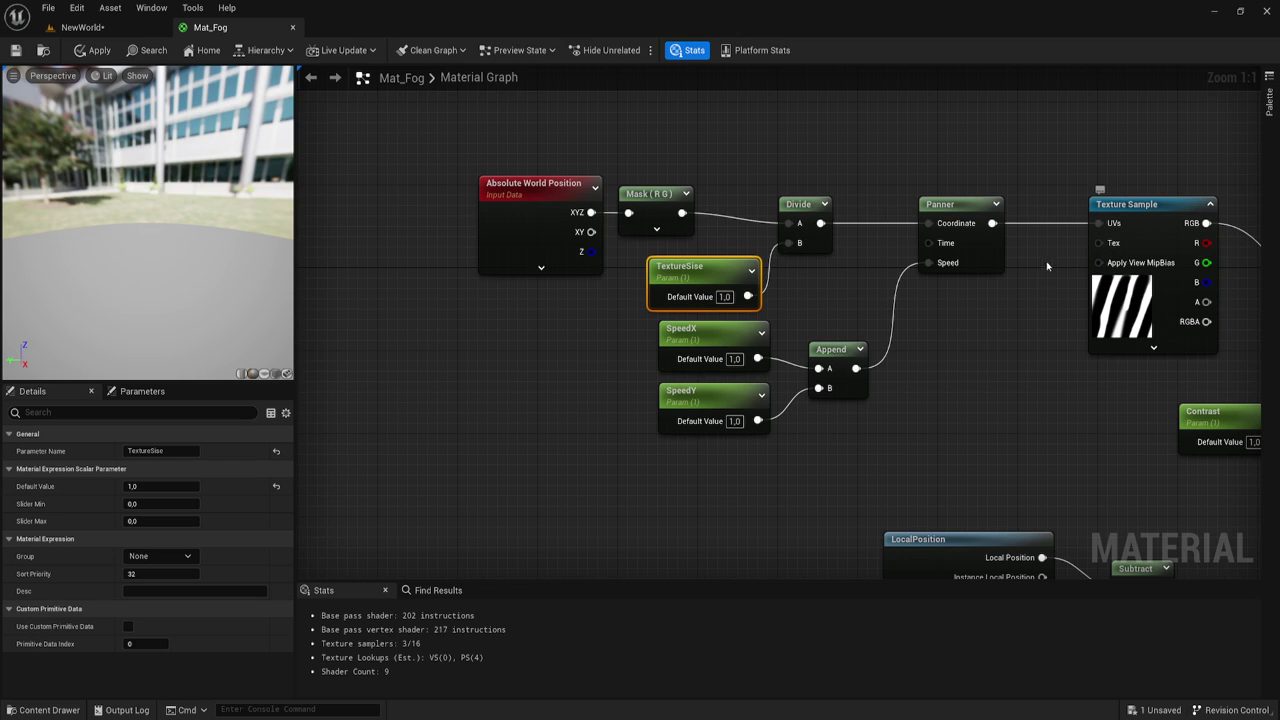
- Set the TextureSise parameter's default value to 100
{"action": "left_click", "coordinate": [1120, 230]}
{"action": "mouse_move", "coordinate": [1097, 394]}
{"action": "right_mouse_down"}
{"action": "mouse_move", "coordinate": [733, 330]}
{"action": "mouse_move", "coordinate": [753, 345]}
{"action": "right_mouse_up"}
{"action": "scroll", "coordinate": [971, 363], "scroll_direction": "down", "scroll_amount": 2}
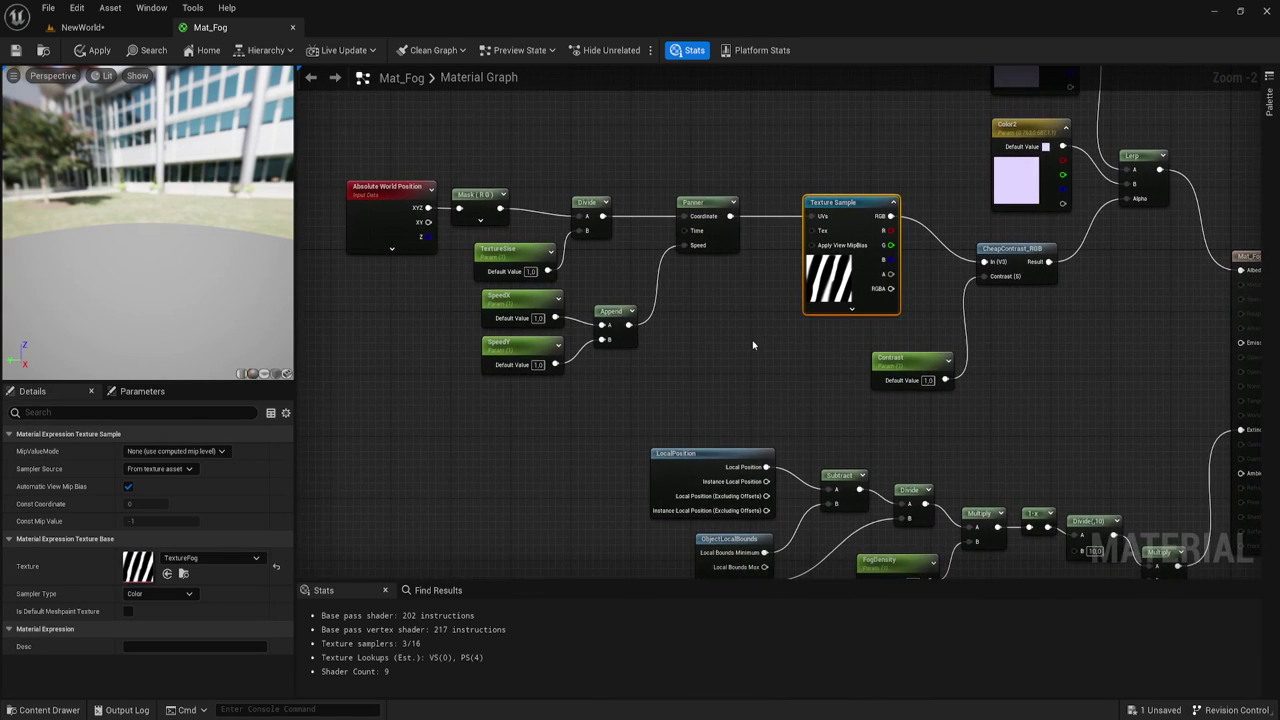
{"action": "left_click", "coordinate": [510, 258]}
{"action": "scroll", "coordinate": [517, 288], "scroll_direction": "up", "scroll_amount": 2}
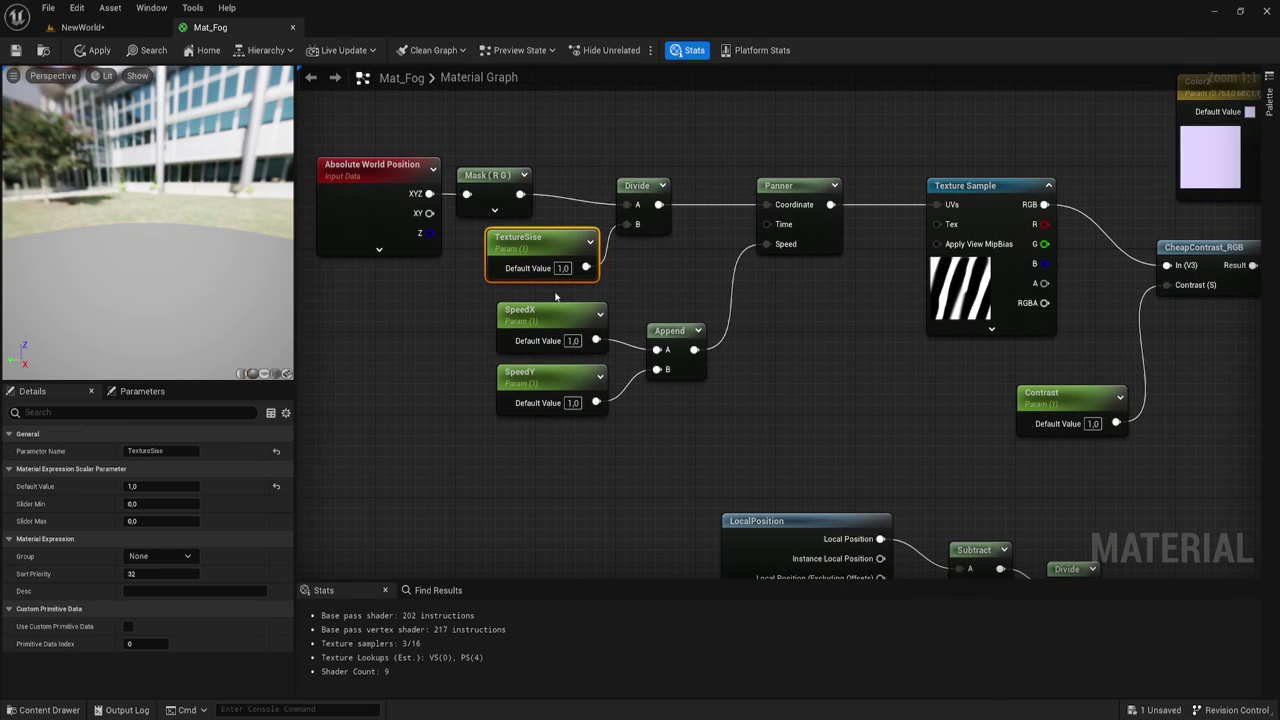
{"action": "left_click", "coordinate": [562, 270]}
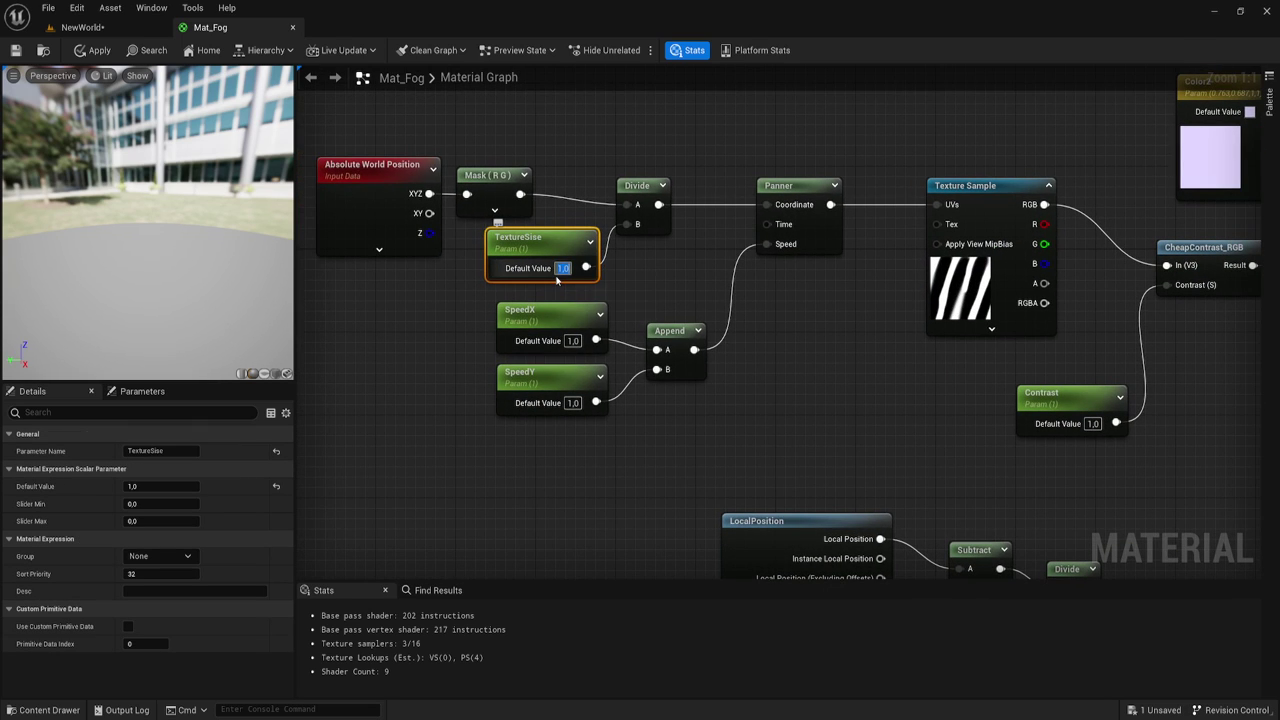
{"action": "type", "text": "1"}
{"action": "key", "text": "Return"}
{"action": "left_click", "coordinate": [714, 295]}
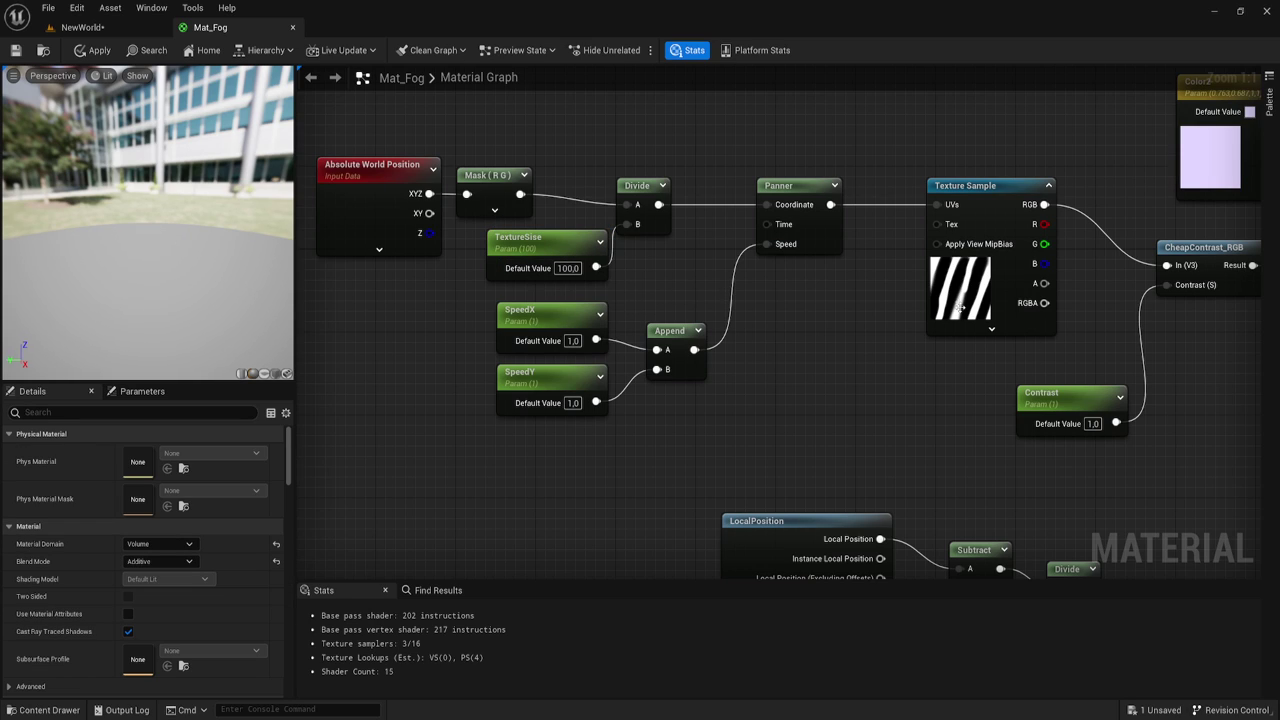
- Set the SpeedX parameter's default value to 0.1 and save Mat_Fog
{"action": "left_click", "coordinate": [15, 50]}
{"action": "left_click_drag", "start_coordinate": [552, 444], "coordinate": [500, 300]}
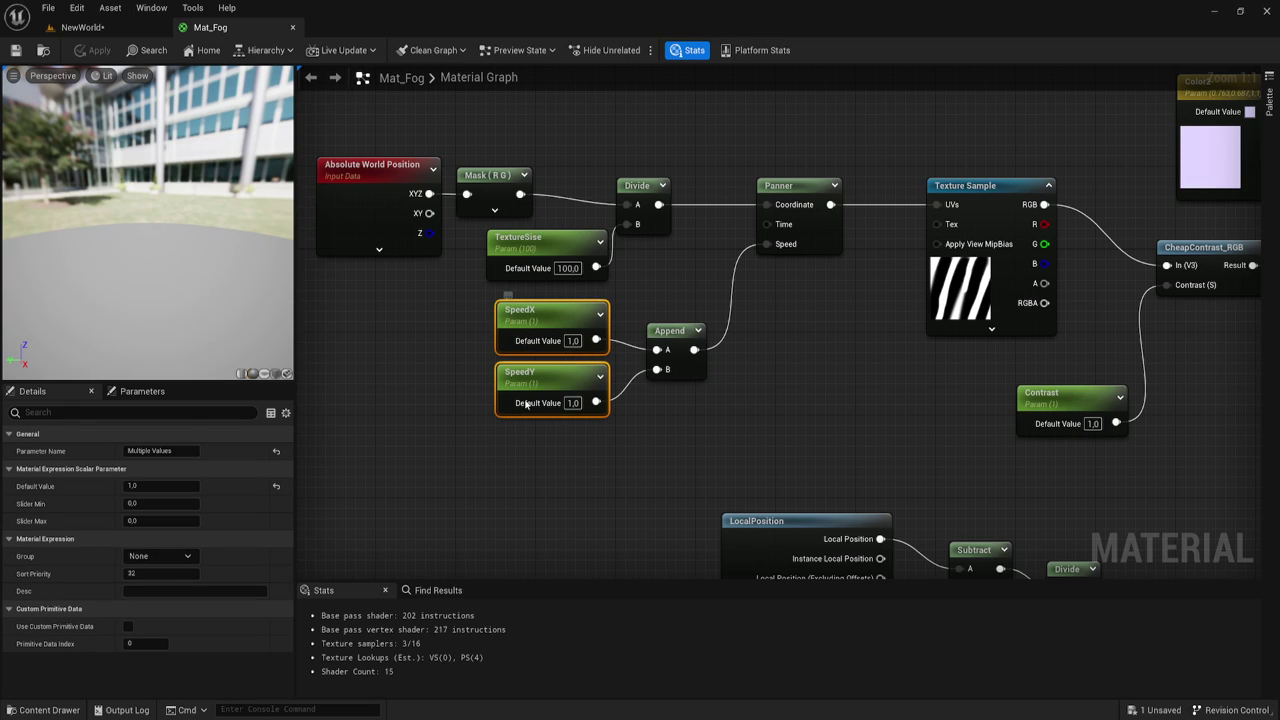
{"action": "left_click", "coordinate": [572, 341]}
{"action": "left_click", "coordinate": [576, 404]}
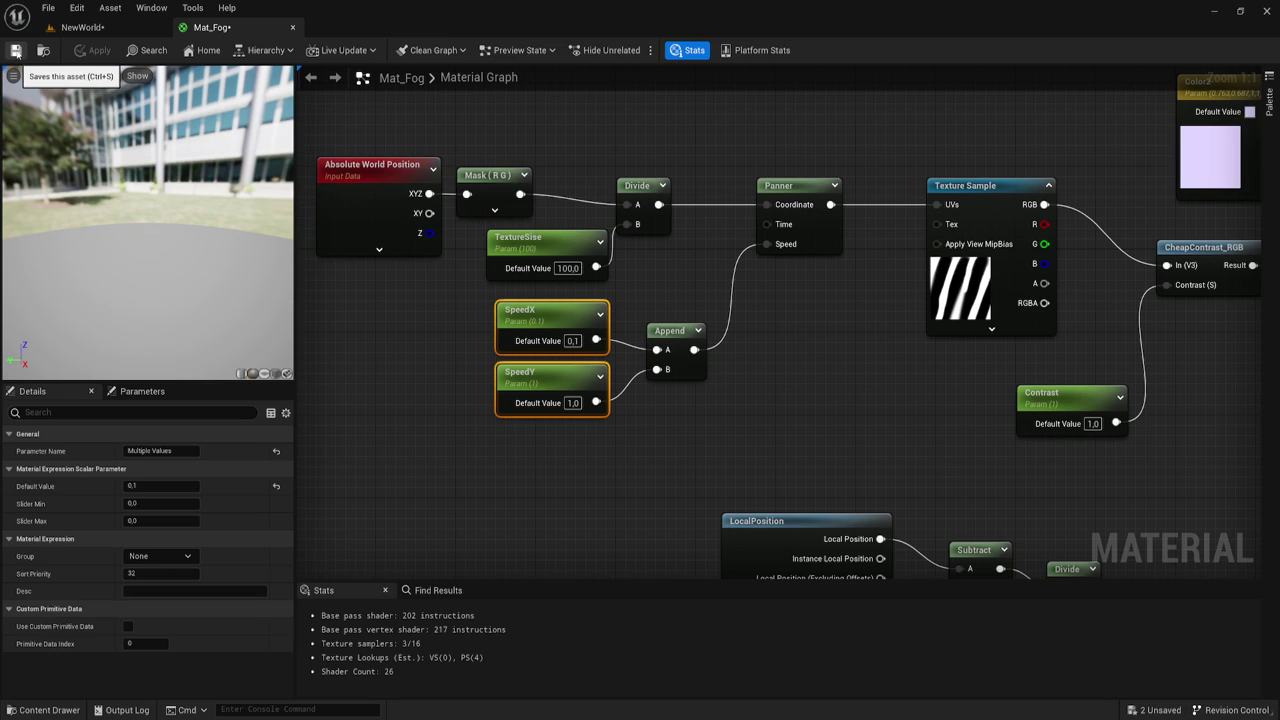
{"action": "left_click", "coordinate": [15, 51]}
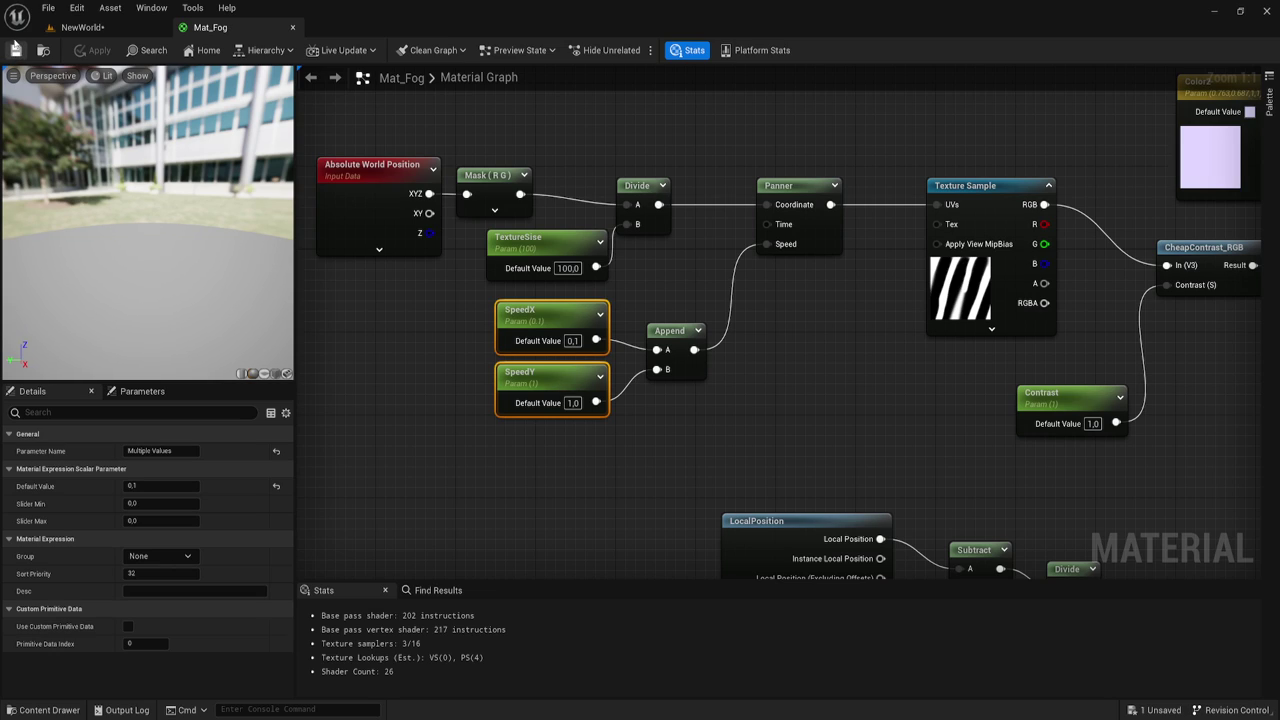
{"action": "left_click", "coordinate": [82, 27]}
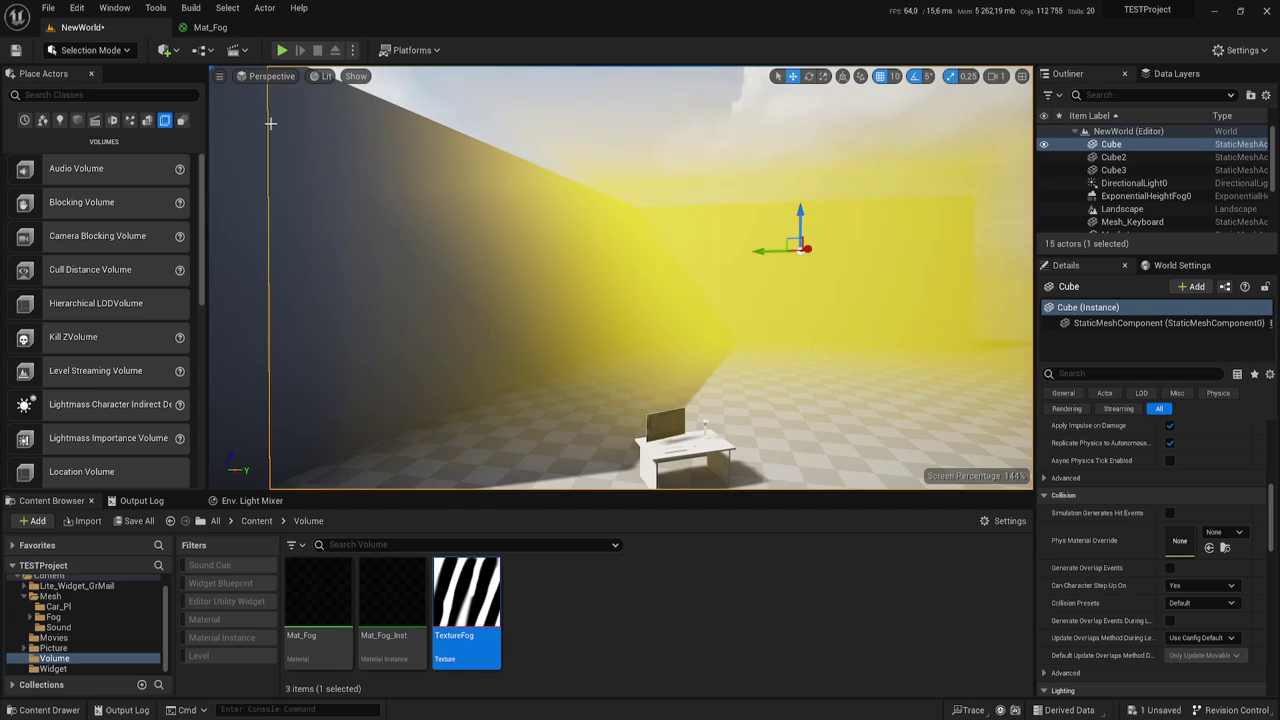
{"action": "left_click_drag", "start_coordinate": [556, 301], "coordinate": [559, 279]}
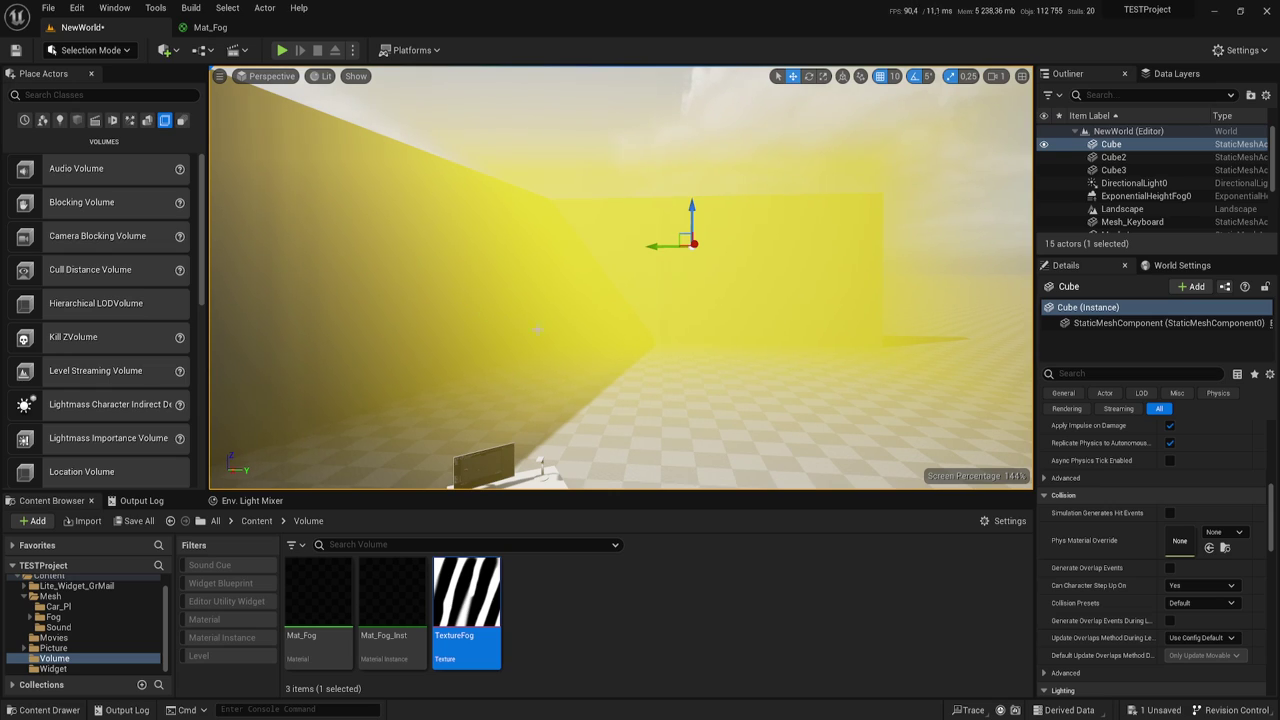
{"action": "right_click_drag", "start_coordinate": [538, 329], "coordinate": [538, 329]}
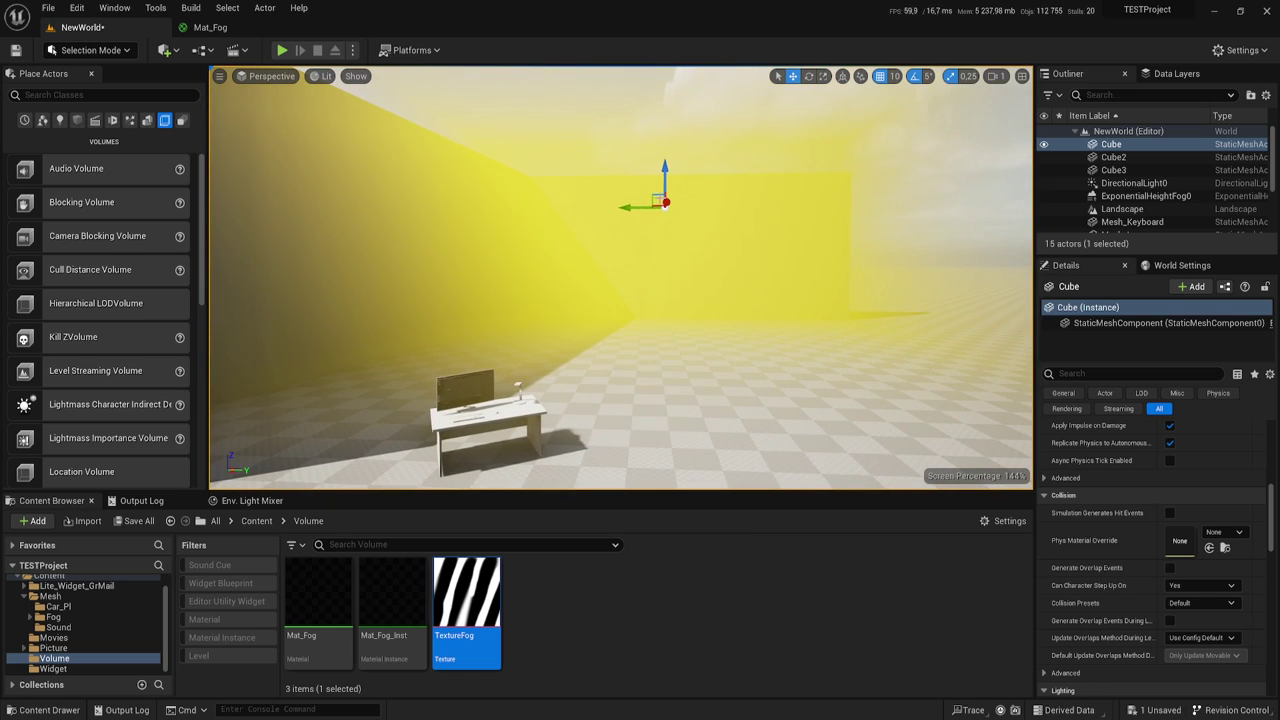
{"action": "right_click_drag", "start_coordinate": [538, 329], "coordinate": [538, 329]}
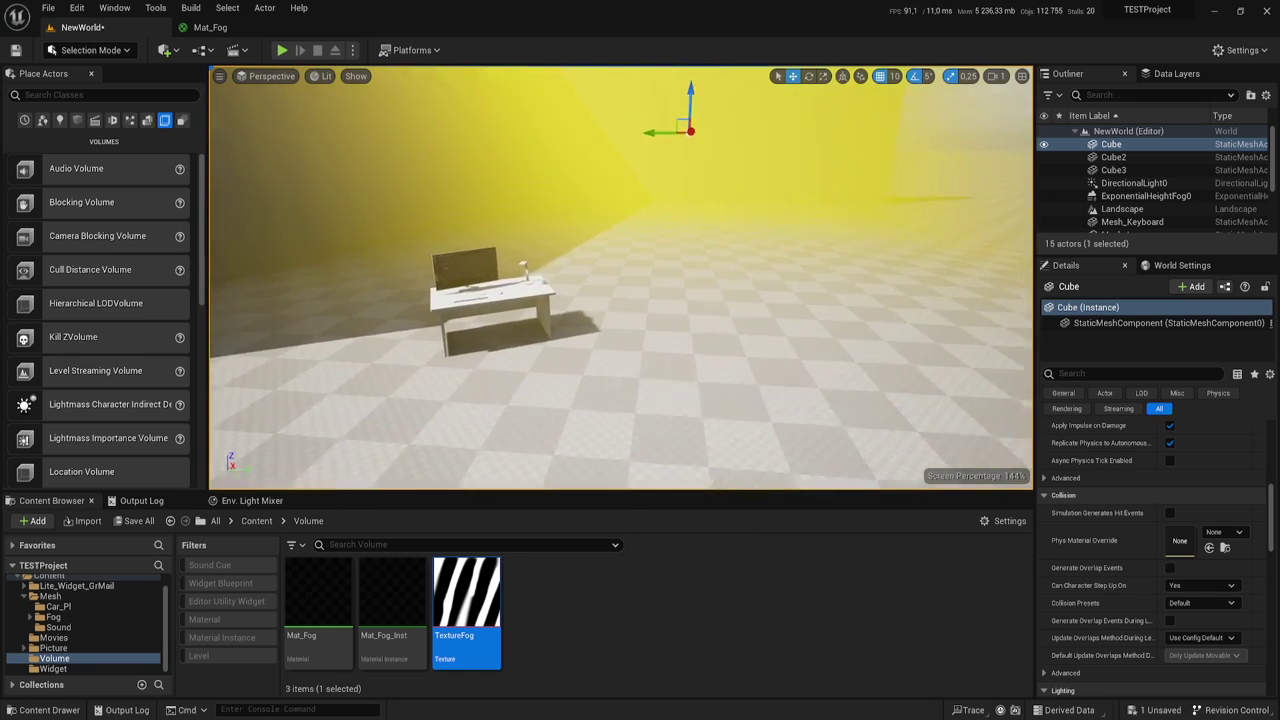
{"action": "right_click_drag", "start_coordinate": [702, 370], "coordinate": [702, 370]}
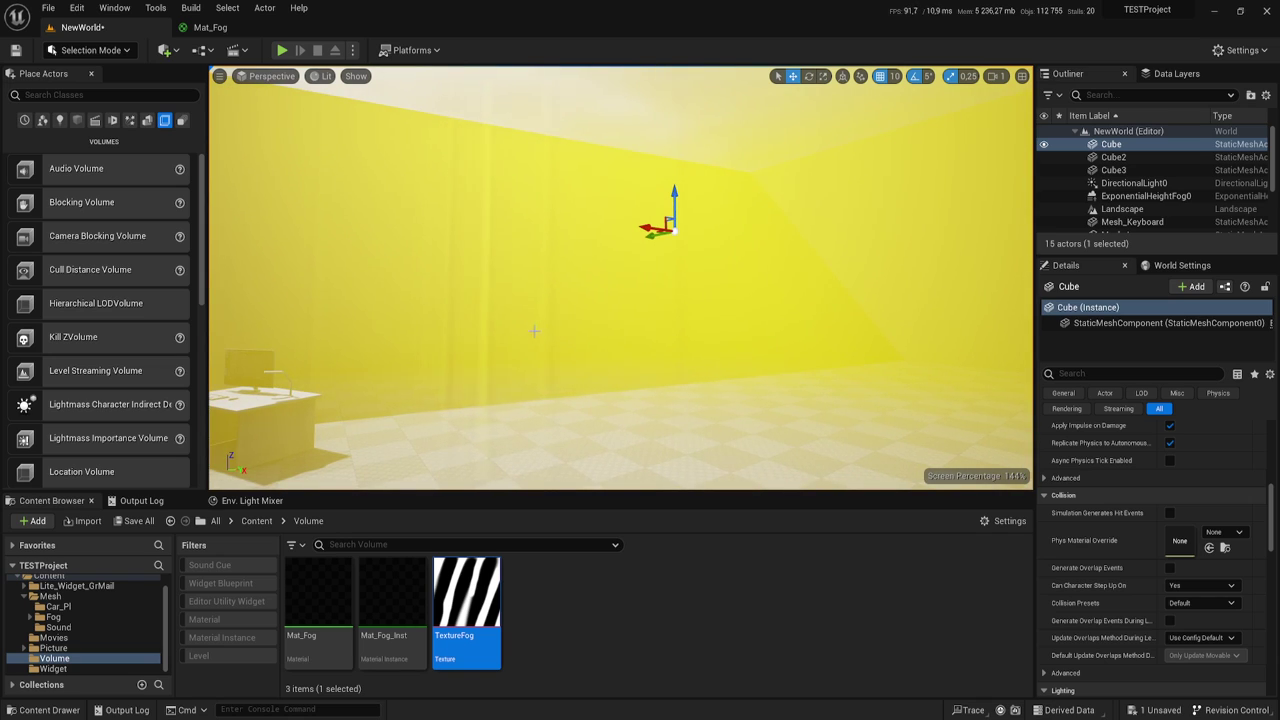
{"action": "right_click_drag", "start_coordinate": [564, 353], "coordinate": [600, 350]}
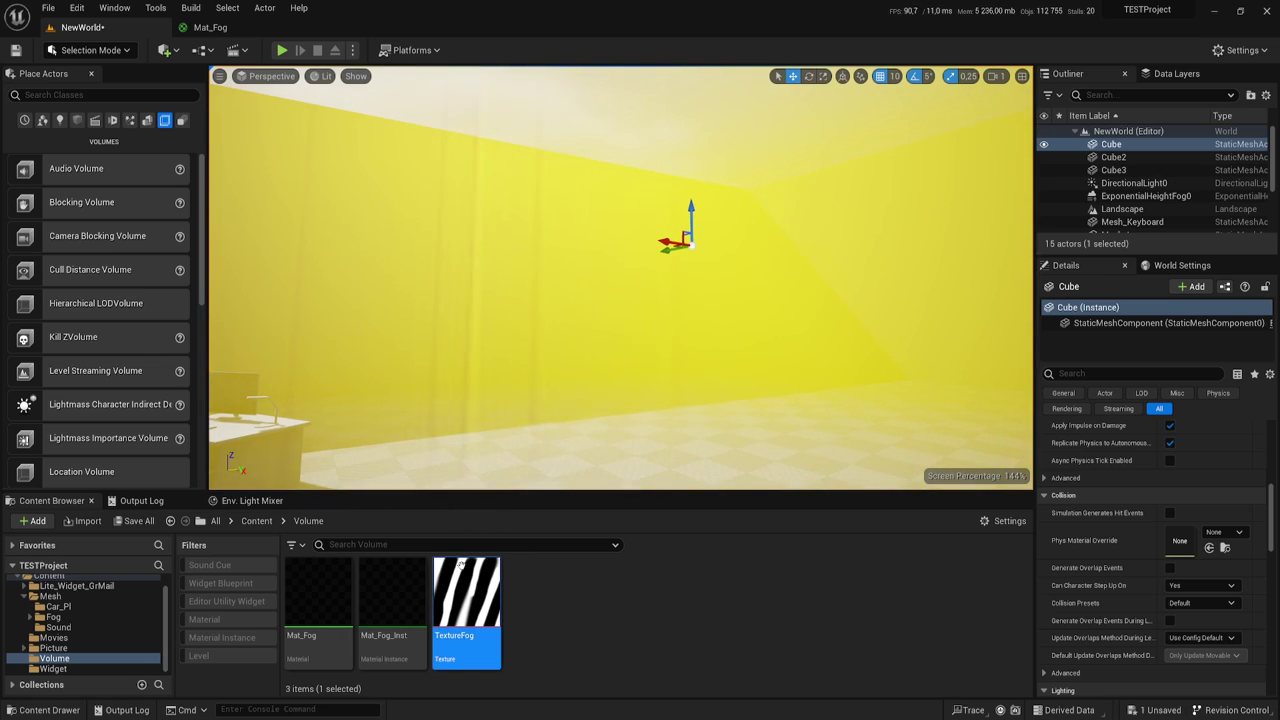
{"action": "mouse_move", "coordinate": [462, 566]}
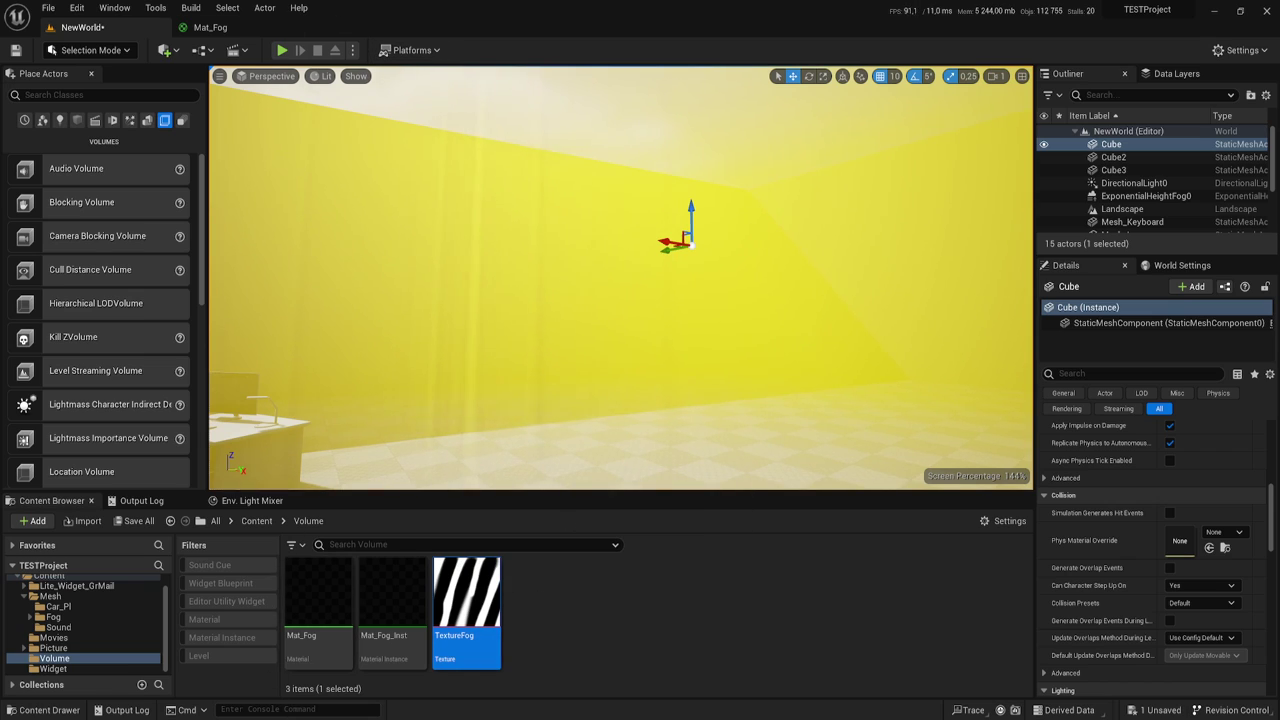
- In Mat_Fog_Inst, enable the SpeedX, SpeedY and TextureSize overrides and set SpeedX to 0.1
{"action": "double_click", "coordinate": [392, 598]}
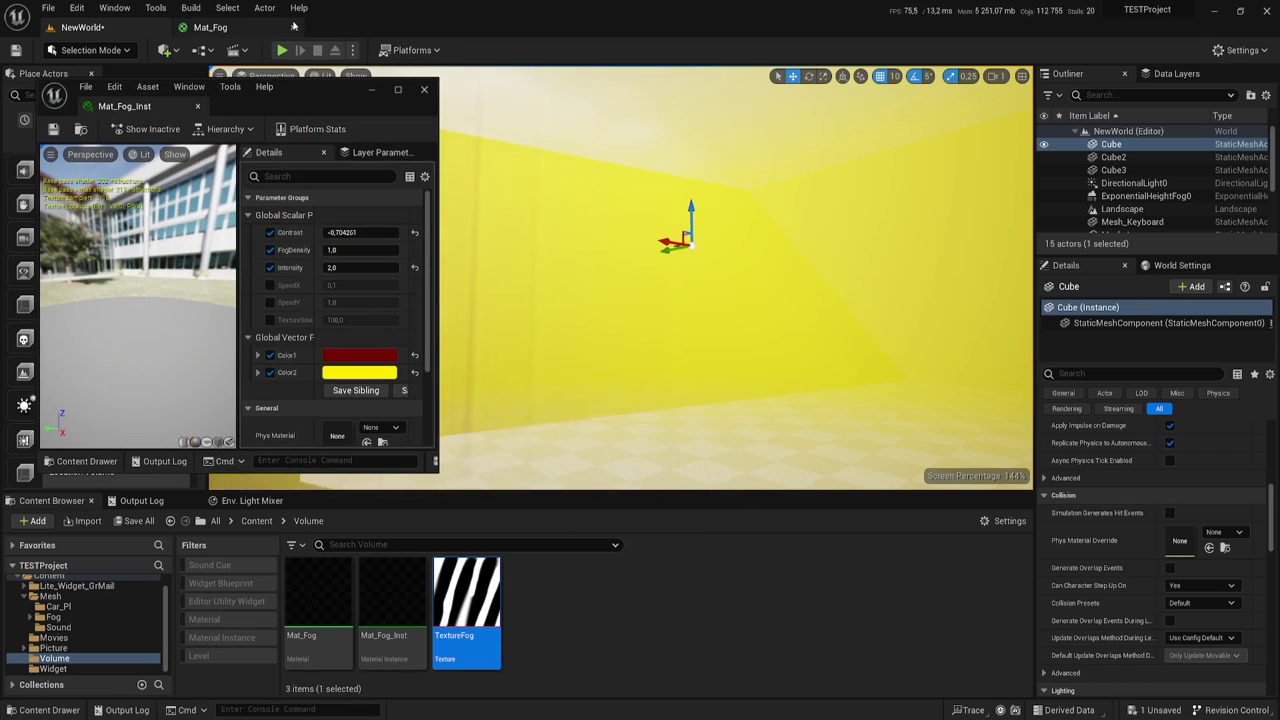
{"action": "left_click_drag", "start_coordinate": [306, 88], "coordinate": [312, 184]}
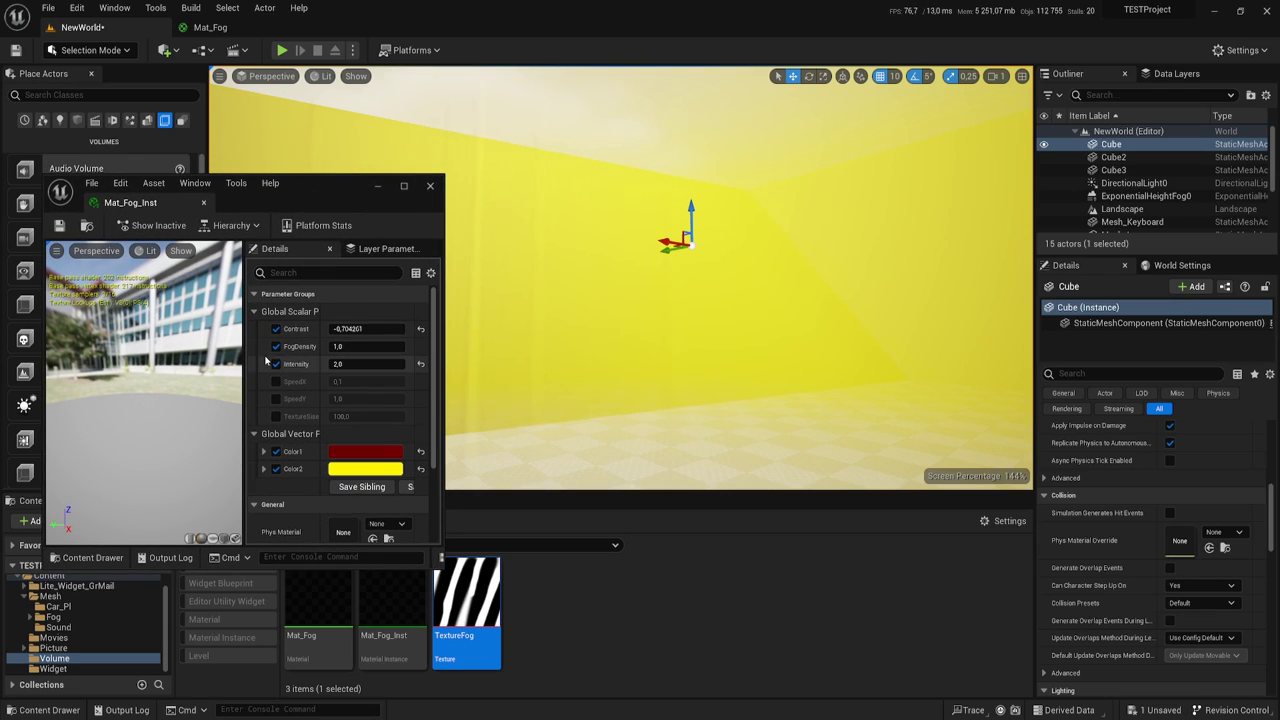
{"action": "left_click", "coordinate": [276, 381]}
{"action": "left_click", "coordinate": [276, 416]}
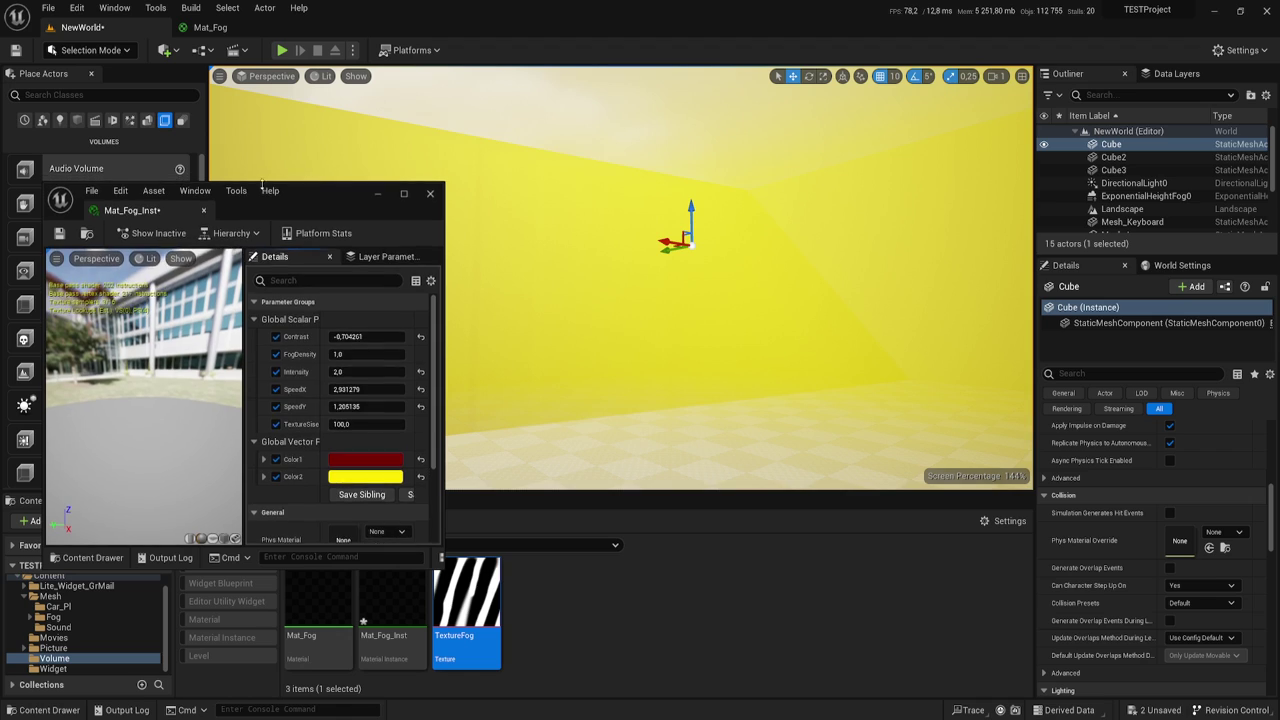
{"action": "mouse_move", "coordinate": [324, 190]}
{"action": "left_mouse_down"}
{"action": "mouse_move", "coordinate": [259, 364]}
{"action": "mouse_move", "coordinate": [286, 347]}
{"action": "mouse_move", "coordinate": [290, 296]}
{"action": "left_mouse_up"}
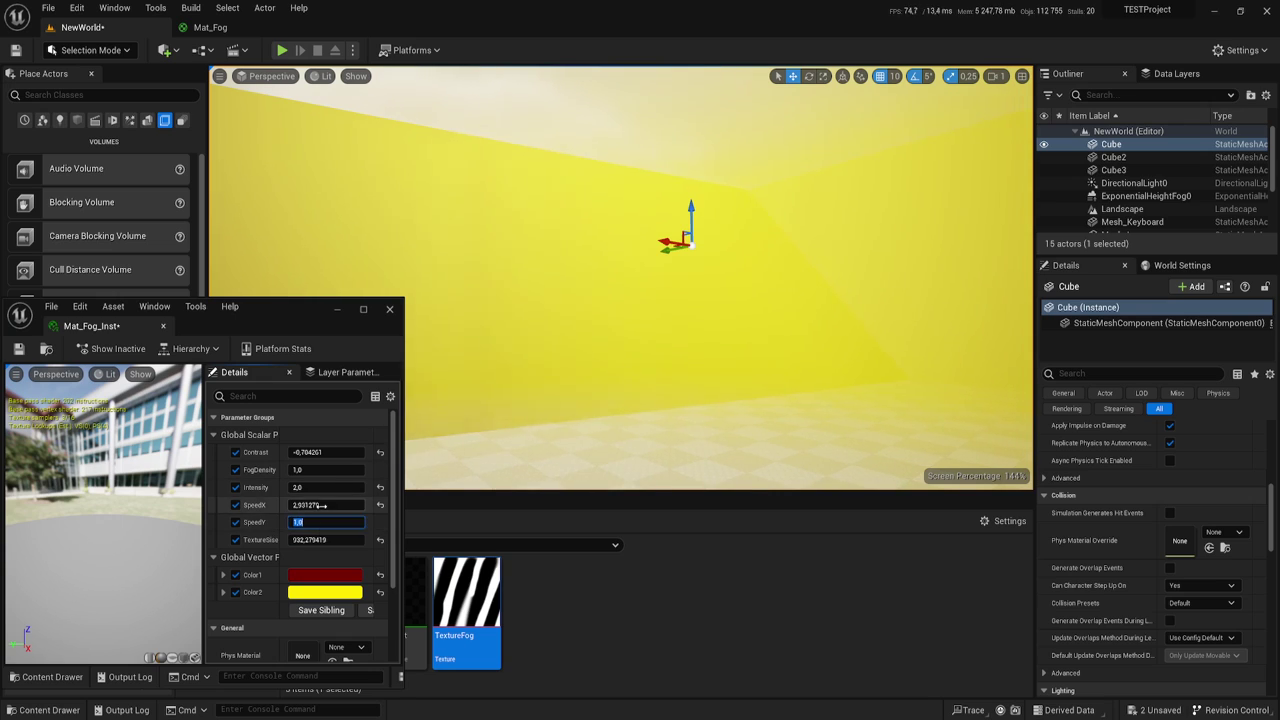
{"action": "type", "text": "0,1"}
{"action": "key", "text": "Return"}
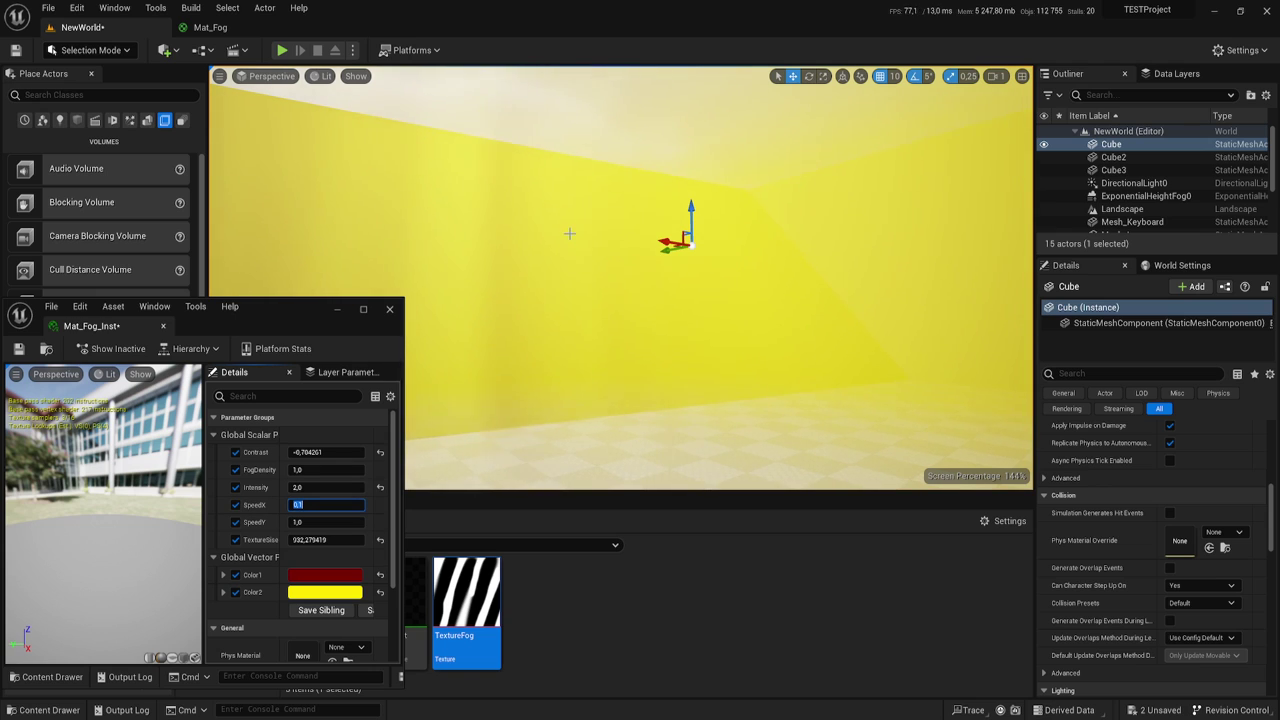
{"action": "mouse_move", "coordinate": [590, 234]}
{"action": "left_mouse_down"}
{"action": "mouse_move", "coordinate": [560, 300]}
{"action": "mouse_move", "coordinate": [540, 280]}
{"action": "mouse_move", "coordinate": [520, 300]}
{"action": "mouse_move", "coordinate": [591, 305]}
{"action": "left_mouse_up"}
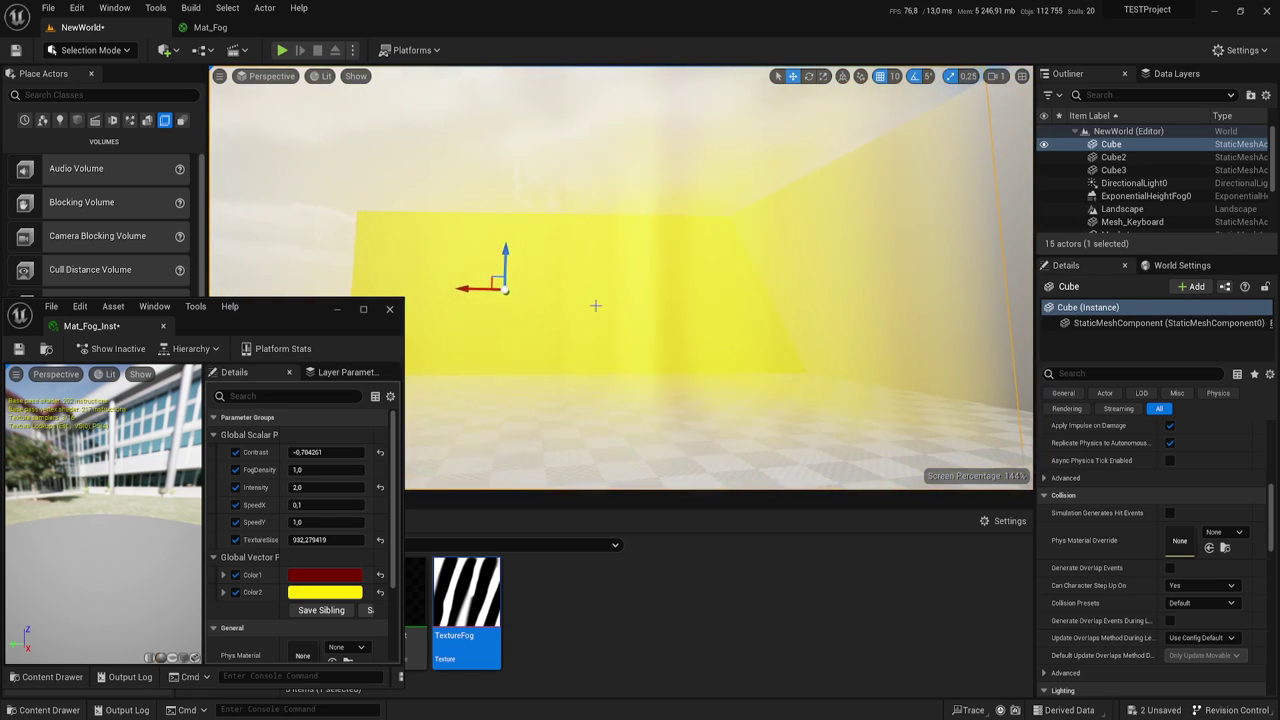
- Raise FogDensity to about 1.82 and Contrast to about 0.83, and make Color1 dark blue
{"action": "mouse_move", "coordinate": [320, 469]}
{"action": "left_mouse_down"}
{"action": "mouse_move", "coordinate": [370, 469]}
{"action": "mouse_move", "coordinate": [350, 469]}
{"action": "left_mouse_up"}
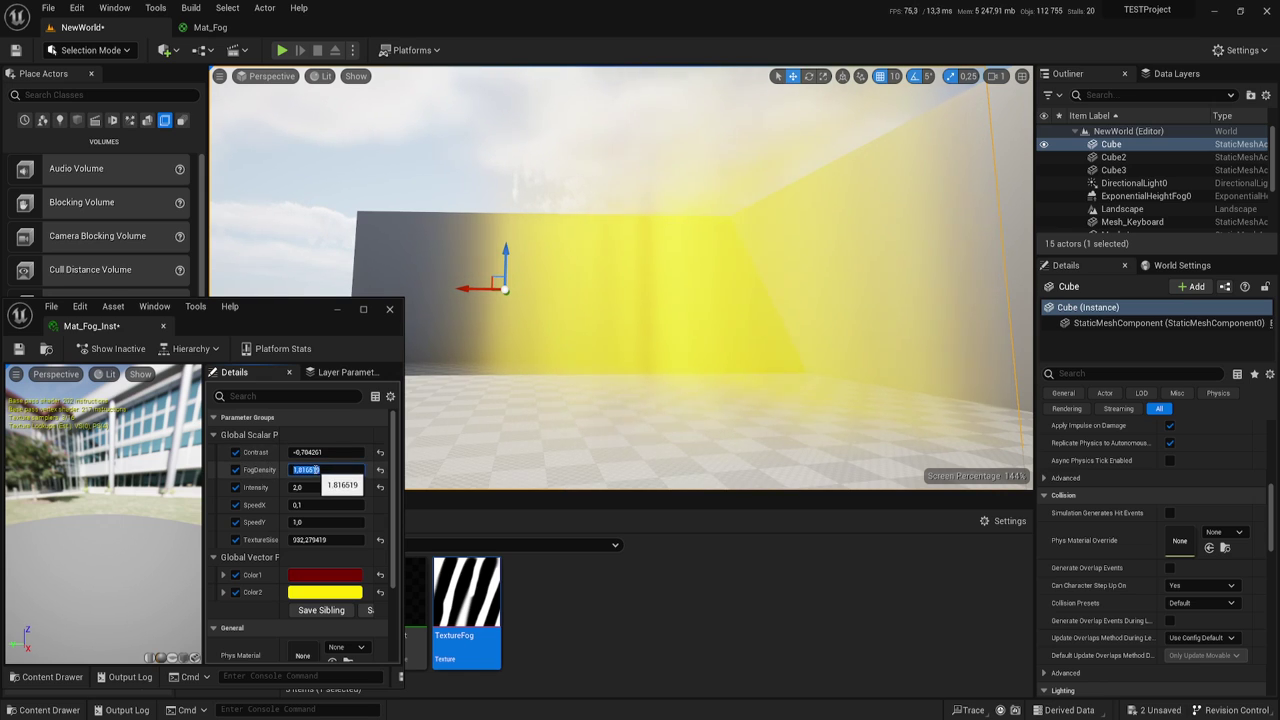
{"action": "left_click_drag", "start_coordinate": [320, 452], "coordinate": [390, 452]}
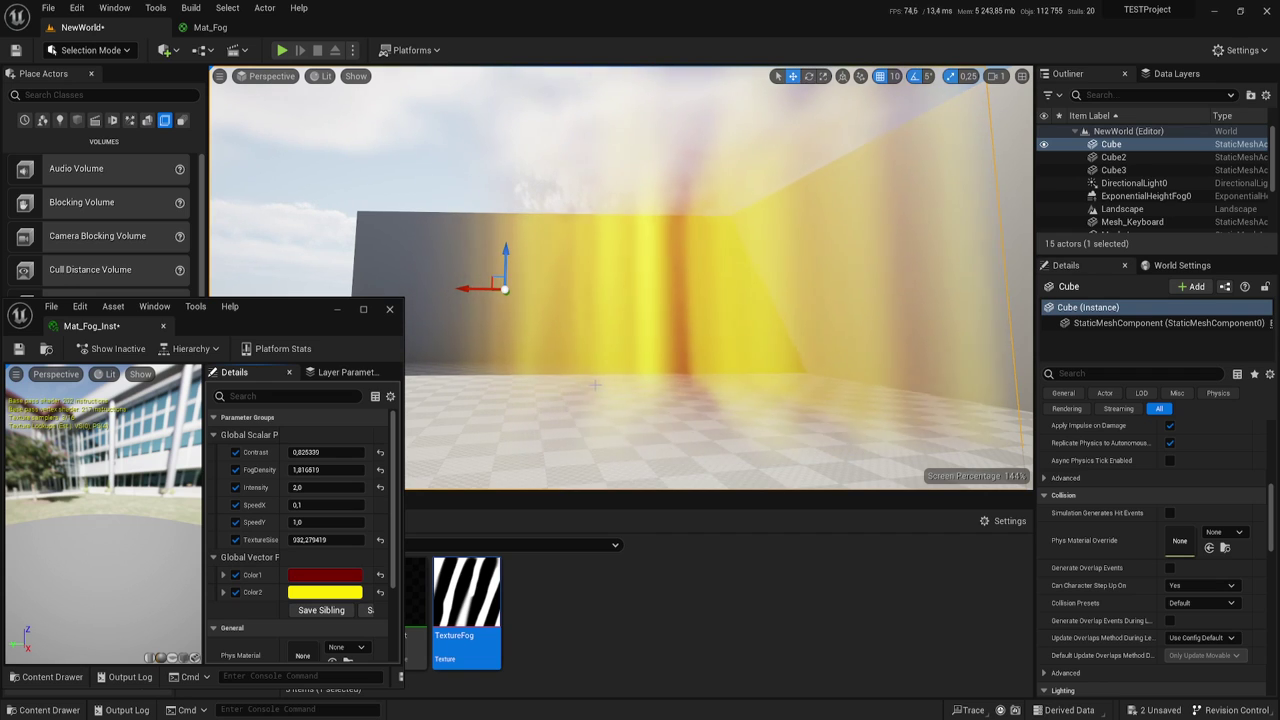
{"action": "left_click", "coordinate": [325, 575]}
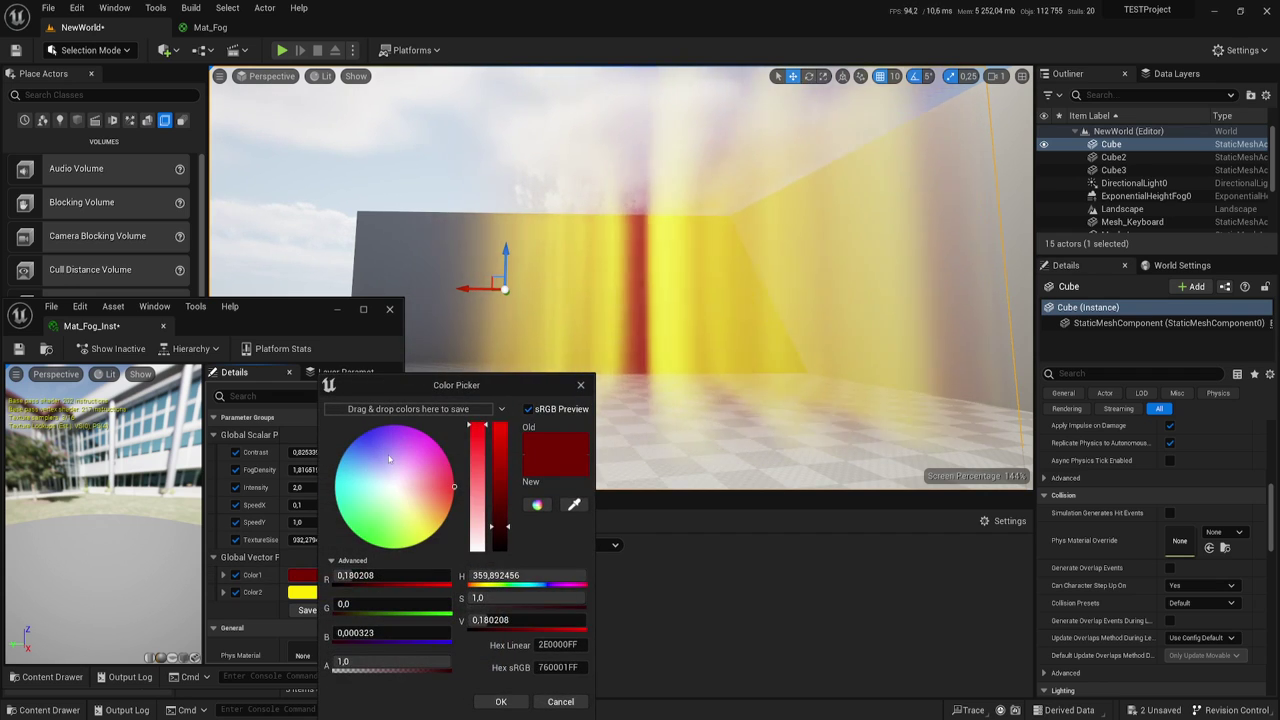
{"action": "left_click", "coordinate": [367, 431]}
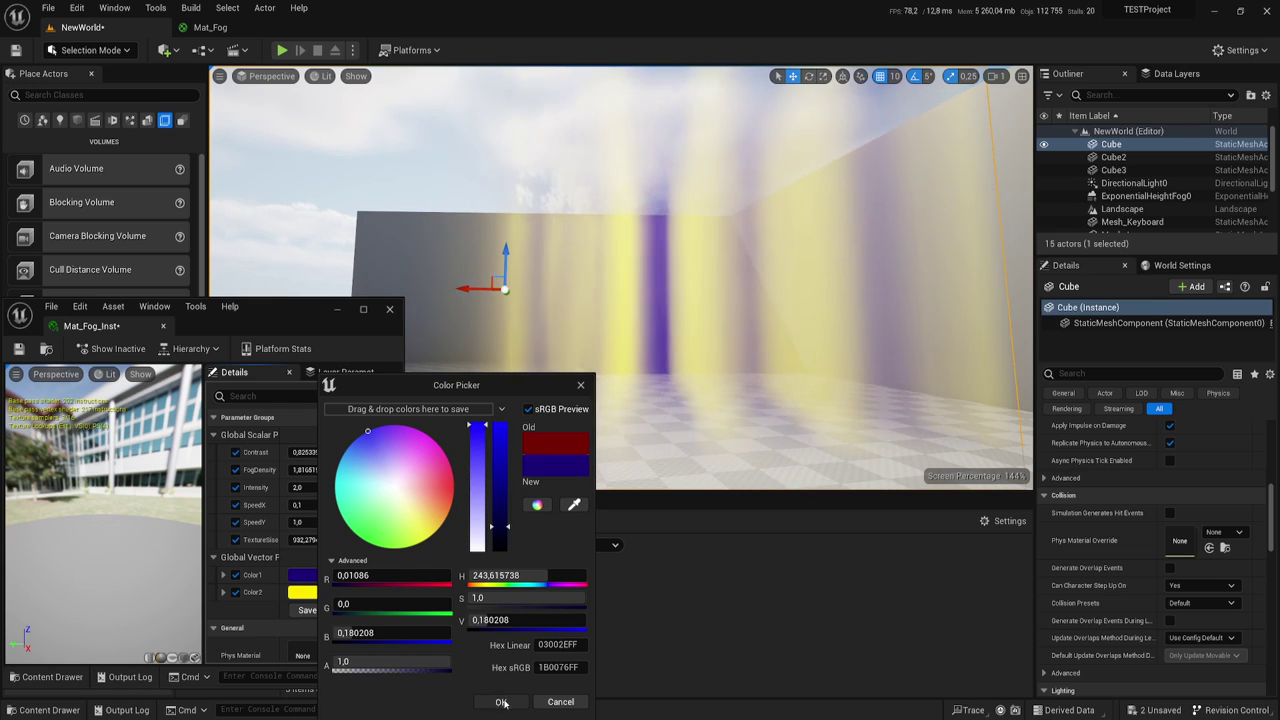
{"action": "left_click", "coordinate": [503, 703]}
- Change Color2 from yellow to a pale mint green
{"action": "left_click", "coordinate": [302, 592]}
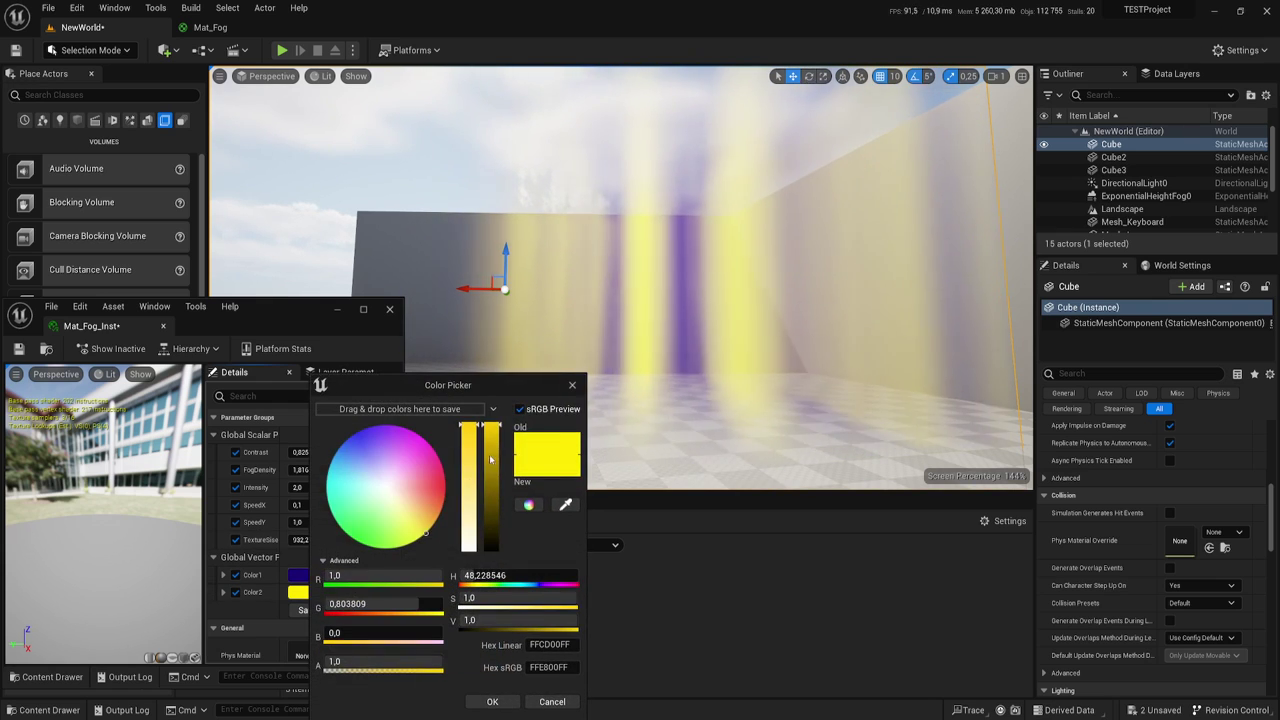
{"action": "left_click_drag", "start_coordinate": [378, 478], "coordinate": [361, 508]}
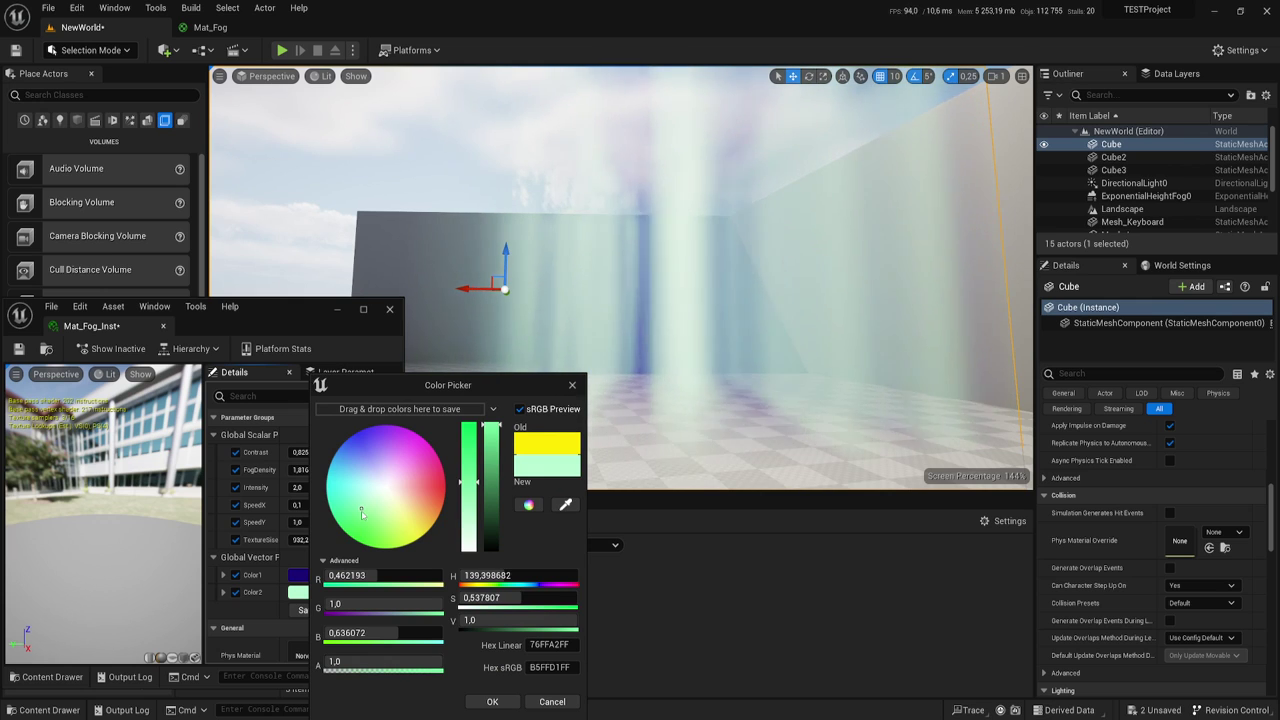
{"action": "left_click_drag", "start_coordinate": [400, 637], "coordinate": [433, 637]}
{"action": "left_click", "coordinate": [492, 701]}
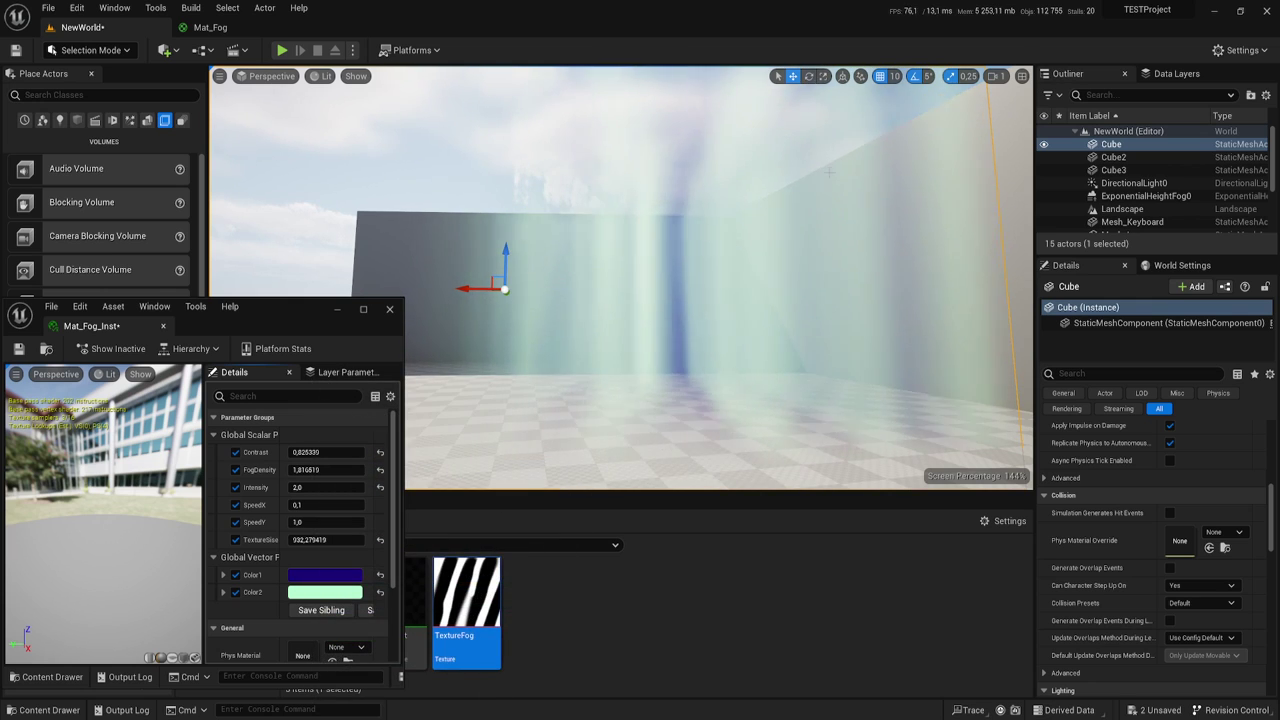
{"action": "right_click_drag", "start_coordinate": [829, 172], "coordinate": [829, 172]}
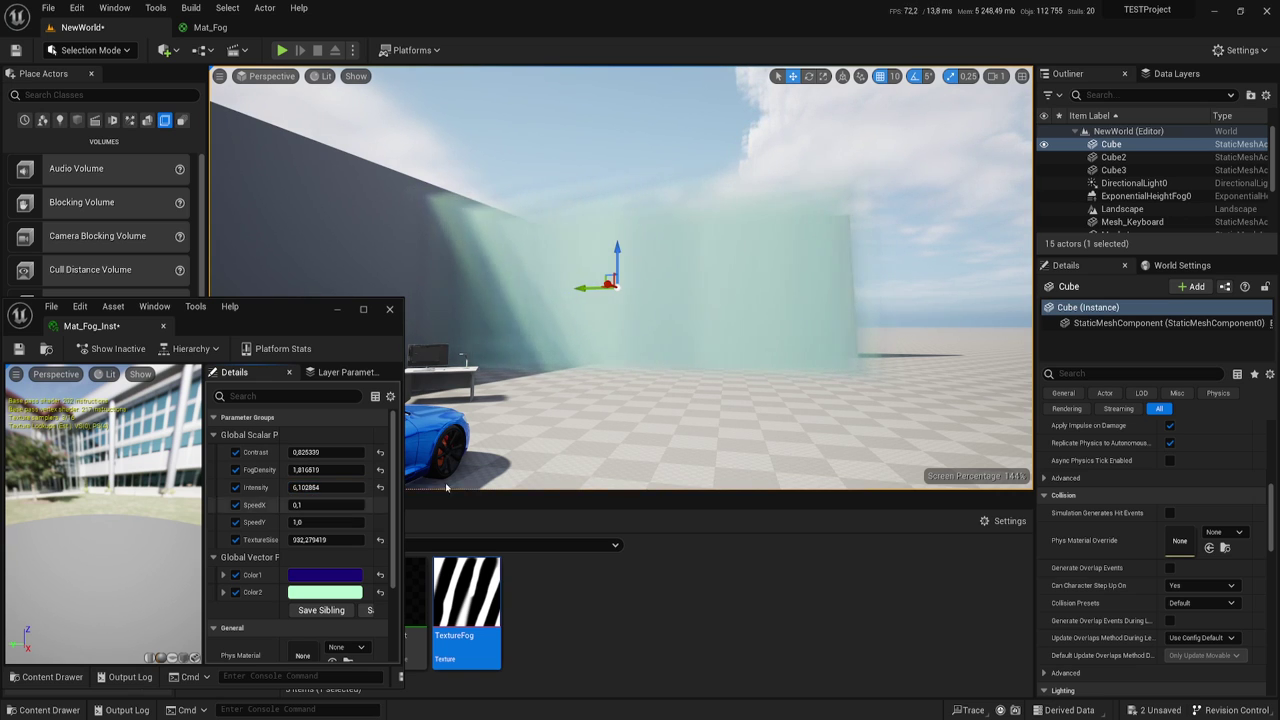
- Return FogDensity to 1.0 and view the softer mint-green fog cube from several angles
{"action": "right_click_drag", "start_coordinate": [446, 487], "coordinate": [446, 487]}
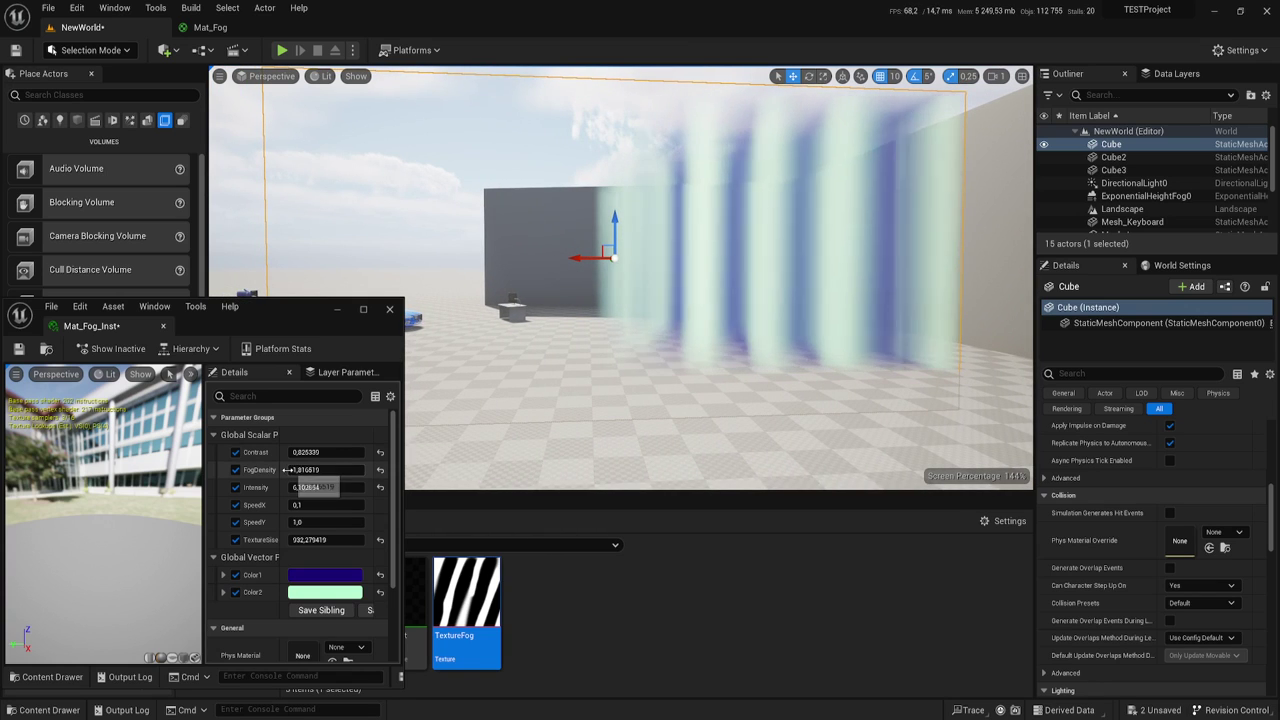
{"action": "left_click_drag", "start_coordinate": [287, 469], "coordinate": [250, 469]}
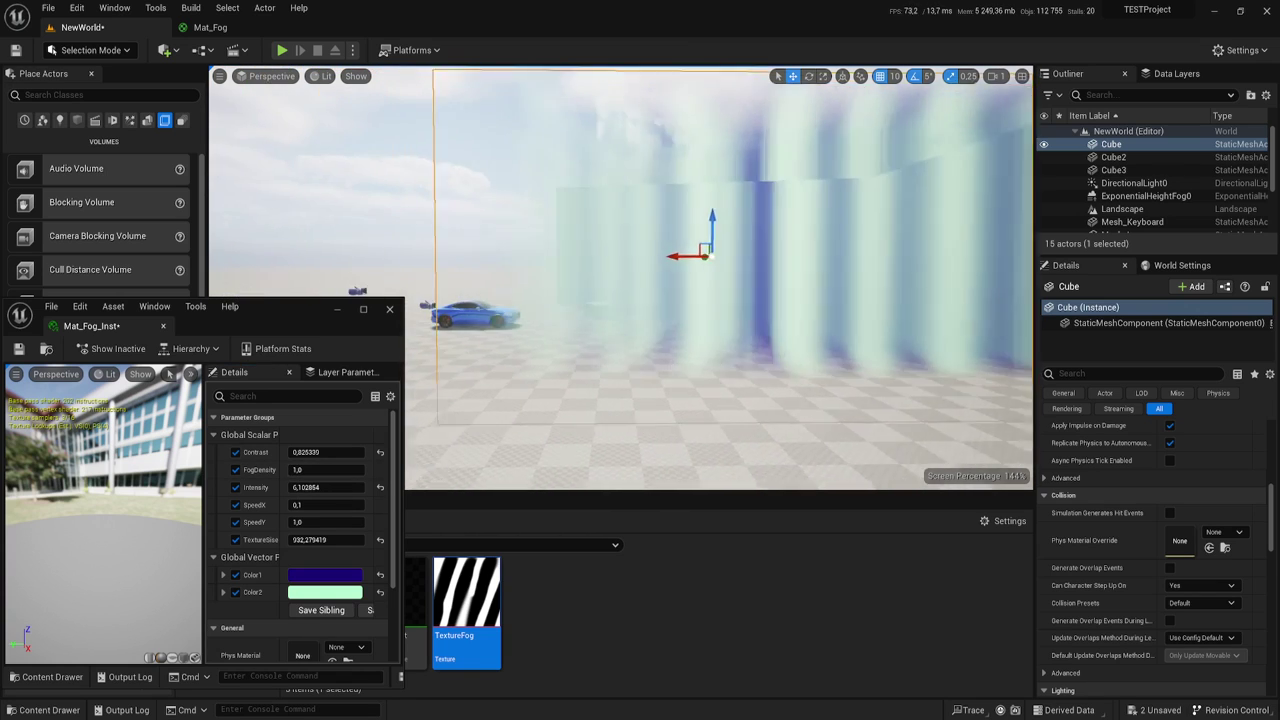
{"action": "right_click_drag", "start_coordinate": [620, 280], "coordinate": [620, 280]}
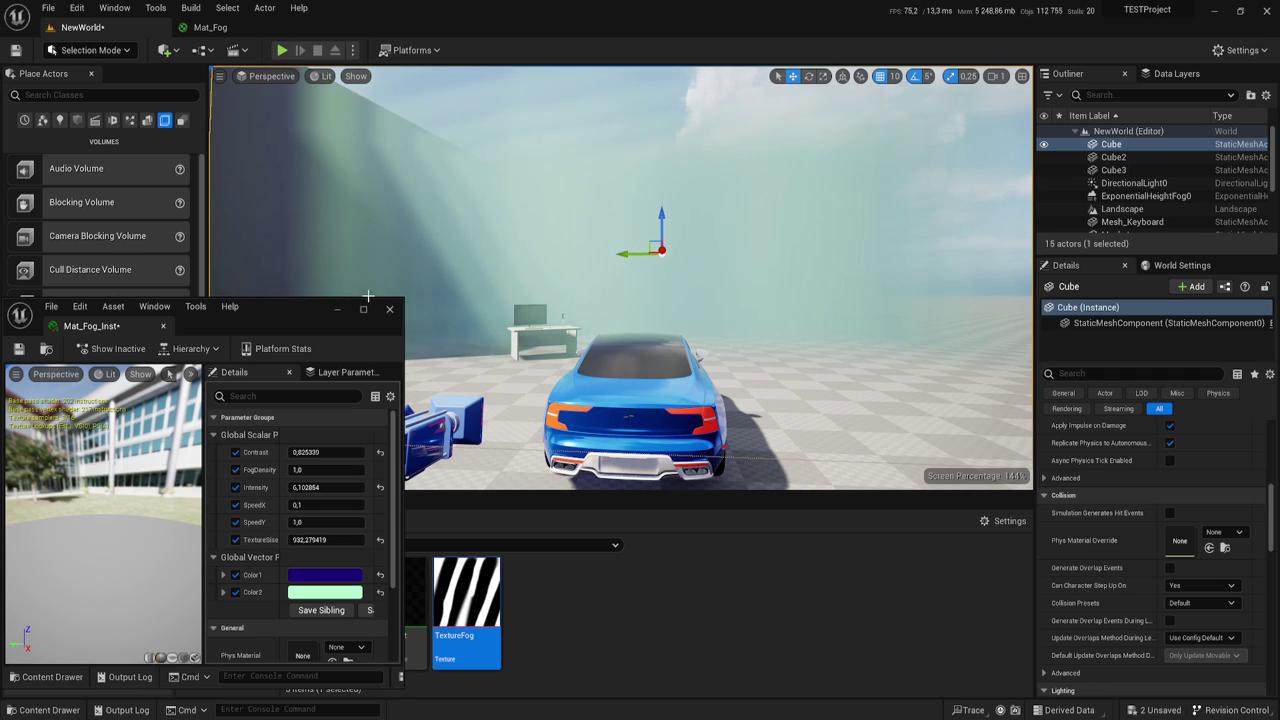
- Hide the Mat_Fog_Inst window, play-test the level moving through the fog, then stop playing
{"action": "left_click", "coordinate": [336, 309]}
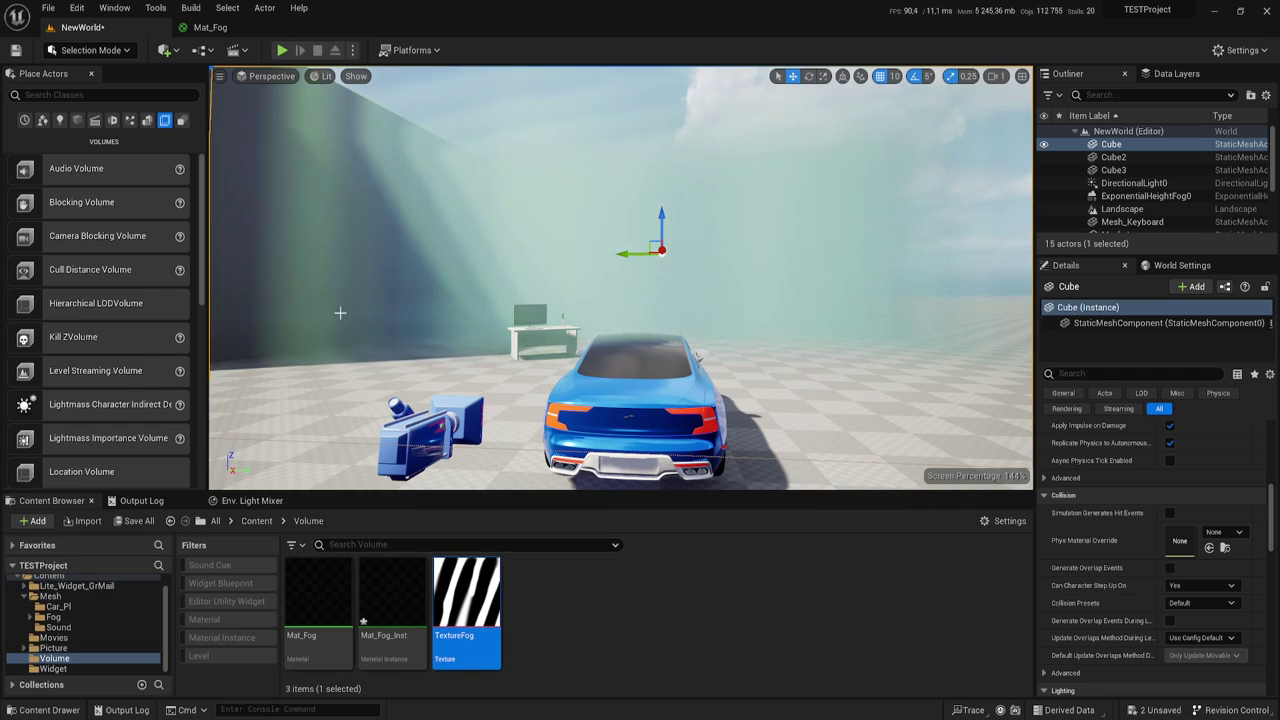
{"action": "left_click", "coordinate": [284, 50]}
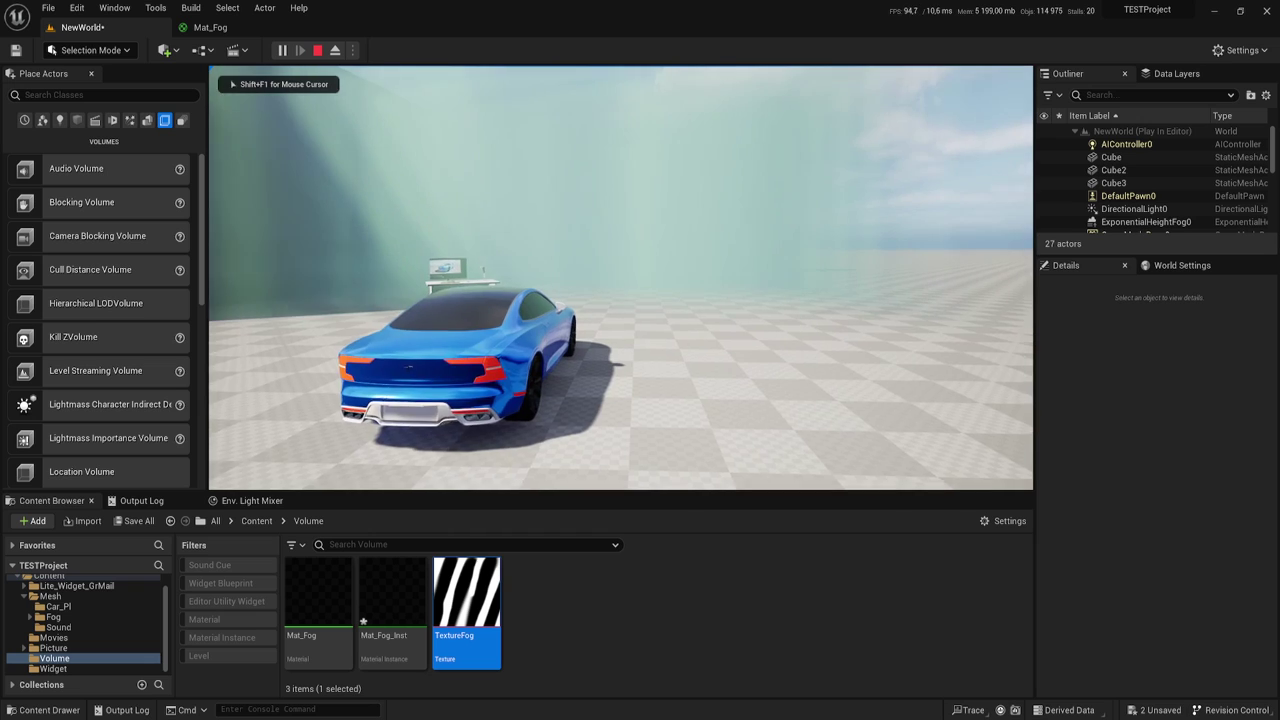
{"action": "key", "text": "w"}
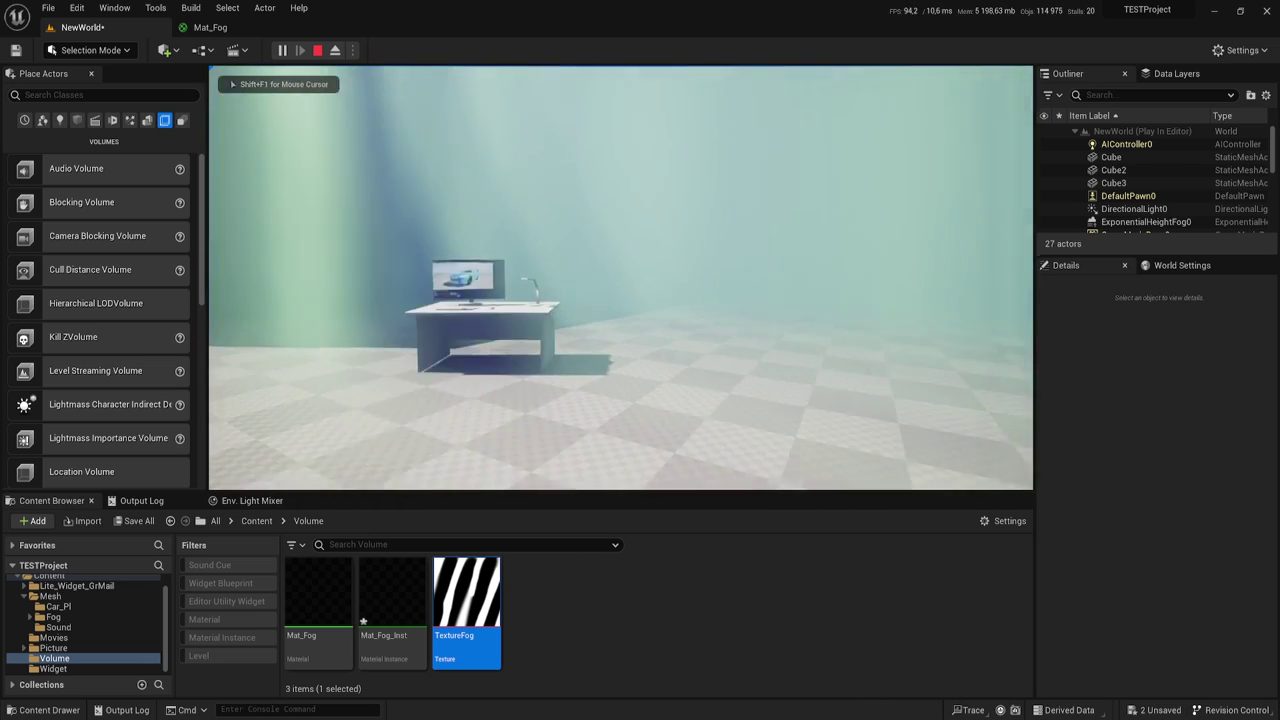
{"action": "key", "text": "s"}
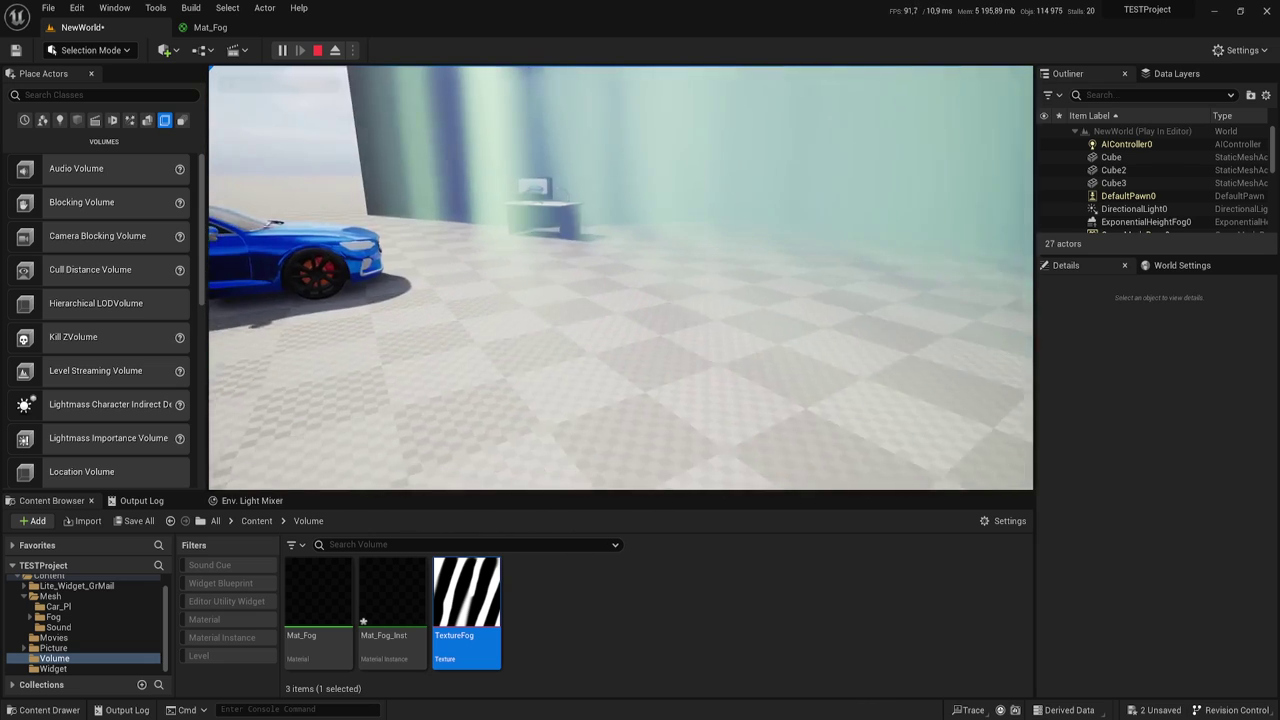
{"action": "key", "text": "Escape"}
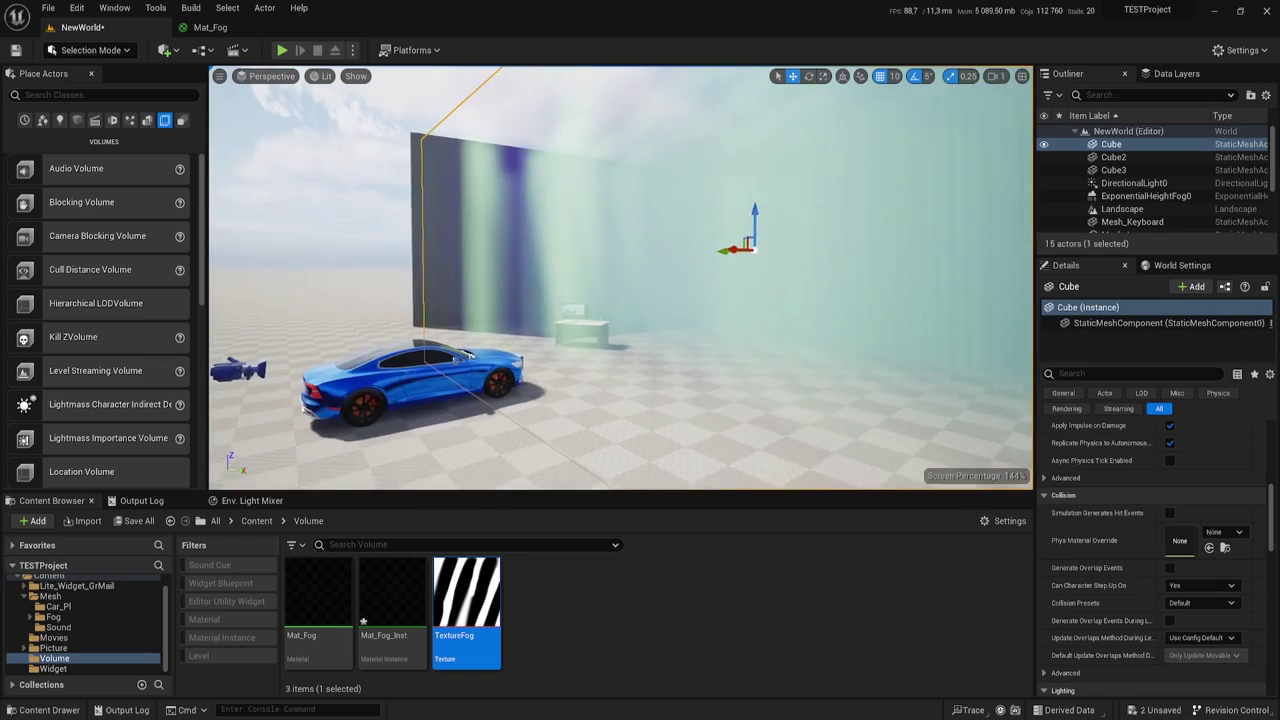
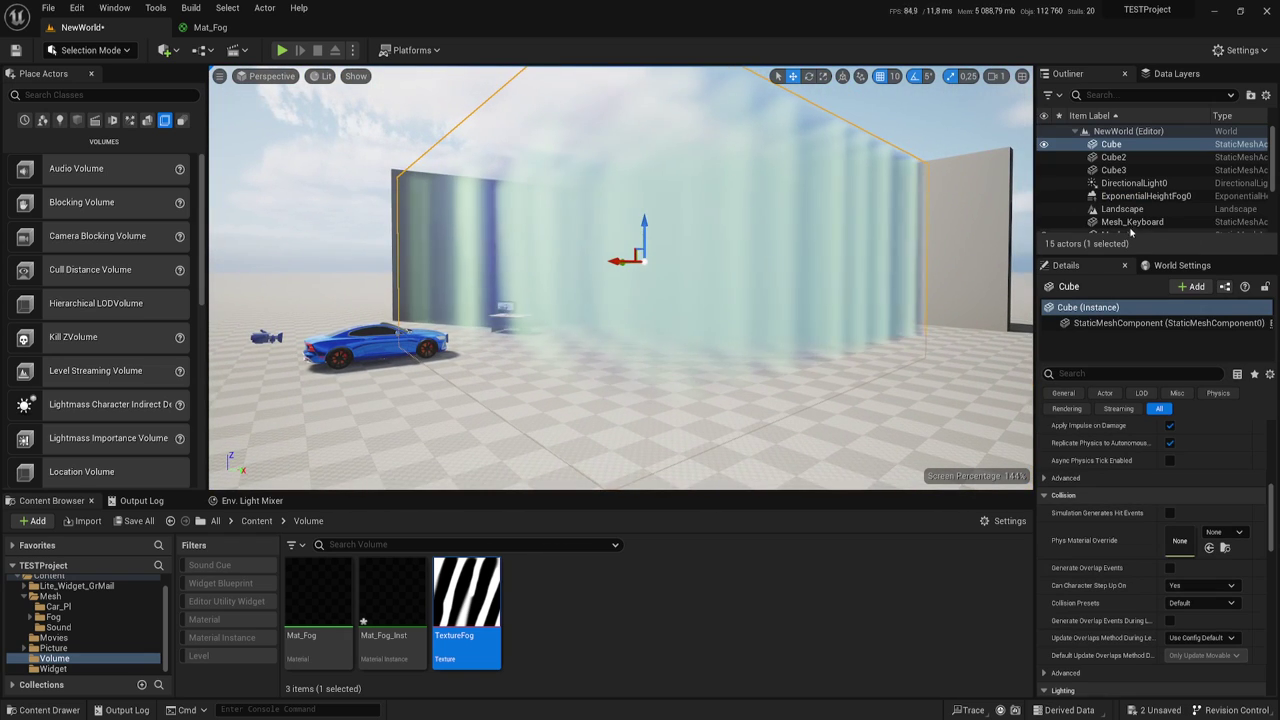
- Change the fog Cube's Collision Presets from the default to NoCollision in the Details panel
{"action": "scroll", "coordinate": [1190, 527], "scroll_direction": "down", "scroll_amount": 5}
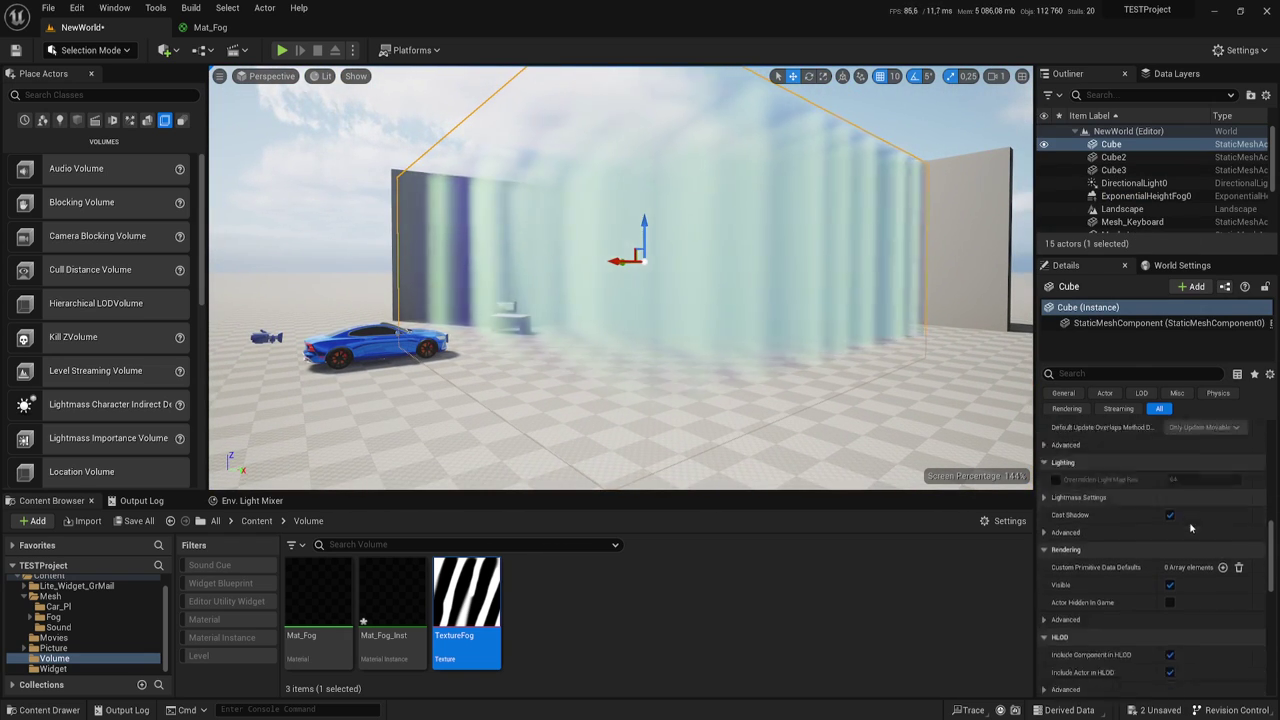
{"action": "scroll", "coordinate": [1190, 527], "scroll_direction": "down", "scroll_amount": 5}
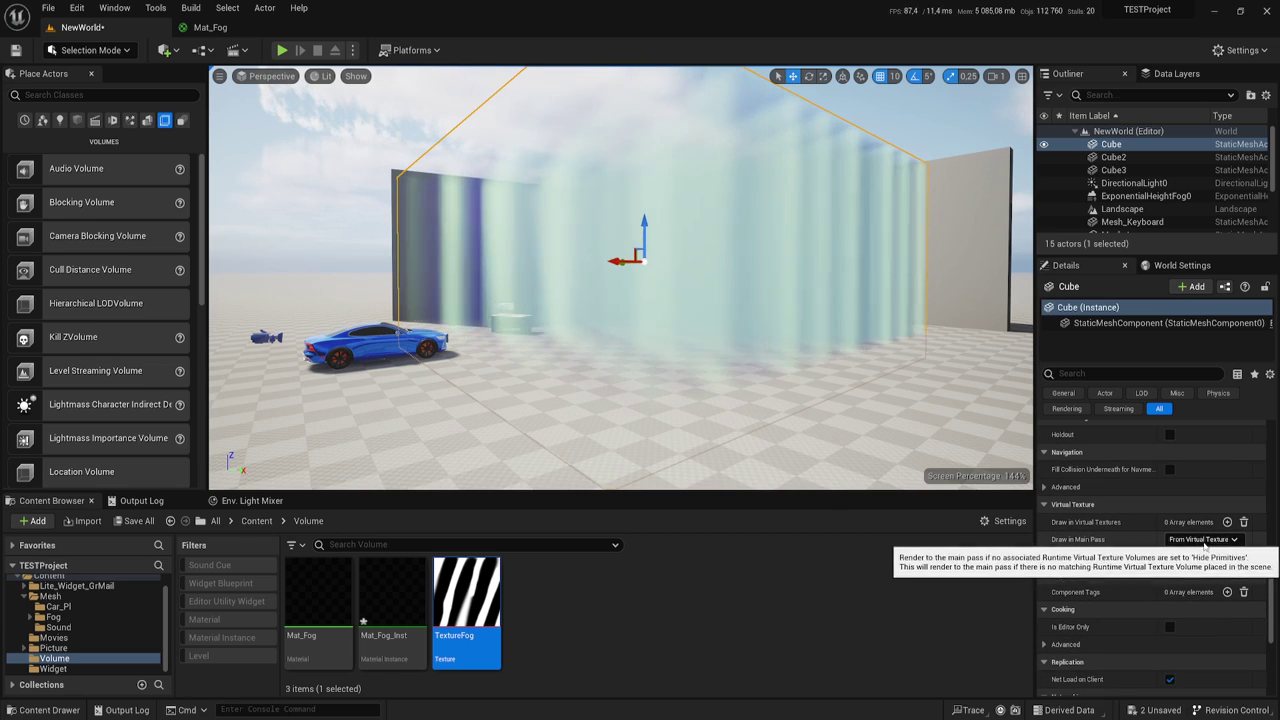
{"action": "scroll", "coordinate": [1202, 545], "scroll_direction": "up", "scroll_amount": 3}
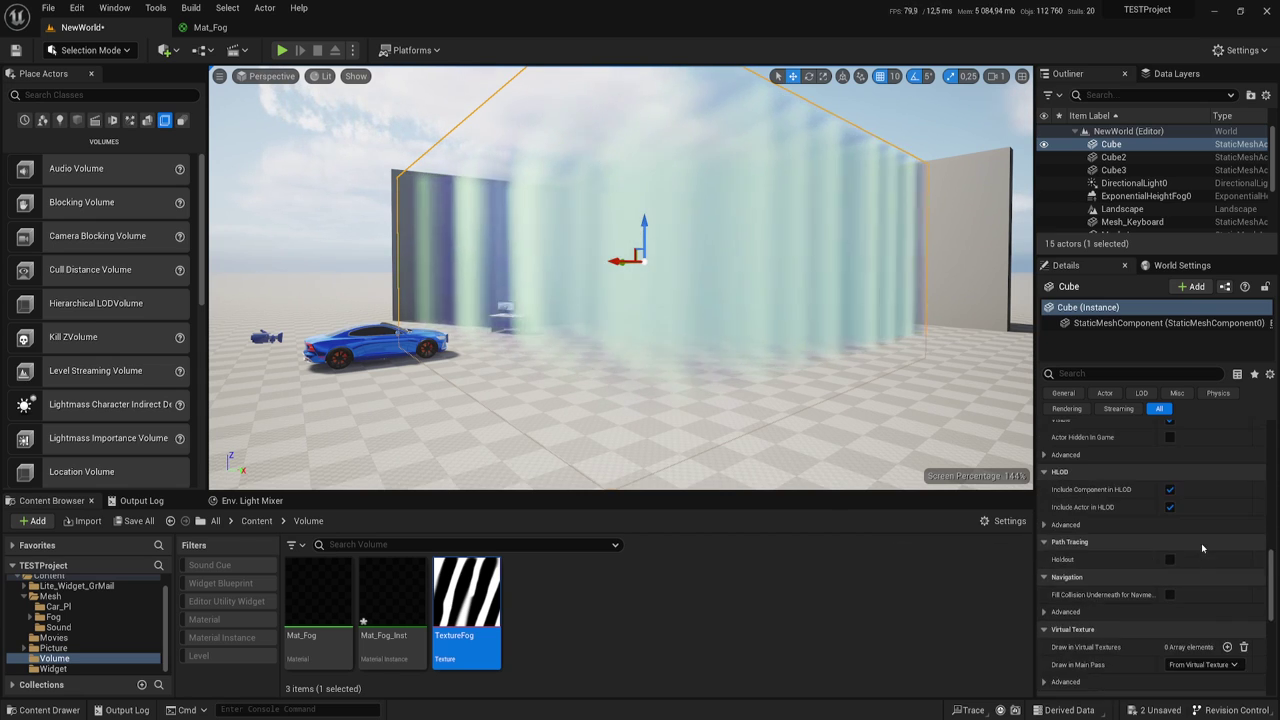
{"action": "scroll", "coordinate": [1201, 543], "scroll_direction": "up", "scroll_amount": 2}
{"action": "scroll", "coordinate": [1185, 470], "scroll_direction": "up", "scroll_amount": 2}
{"action": "scroll", "coordinate": [1177, 432], "scroll_direction": "up", "scroll_amount": 3}
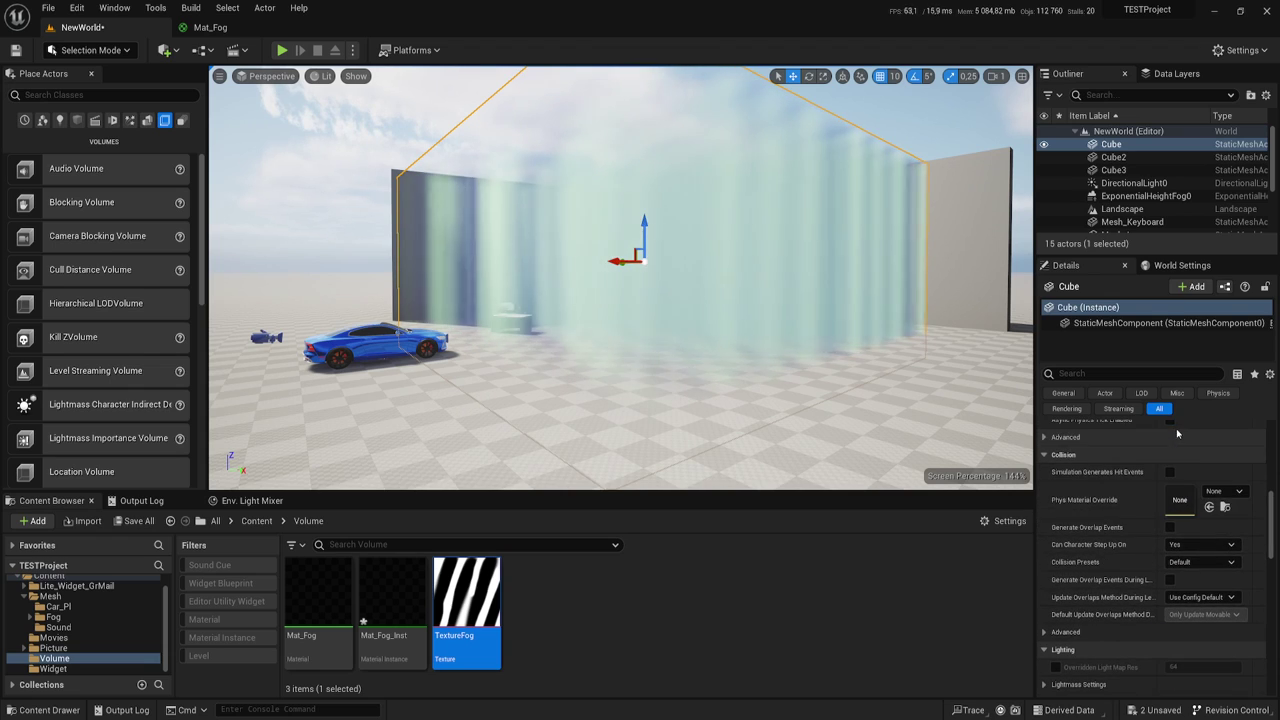
{"action": "left_click", "coordinate": [1200, 561]}
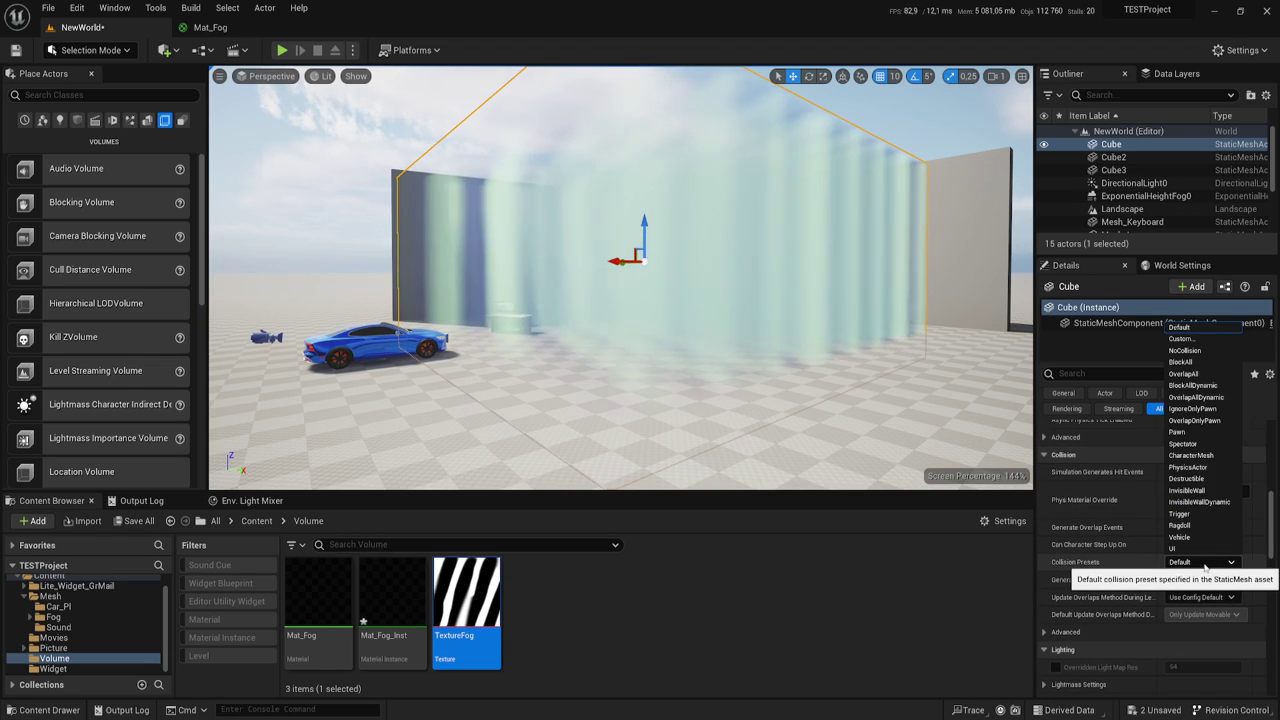
{"action": "left_click", "coordinate": [1184, 350]}
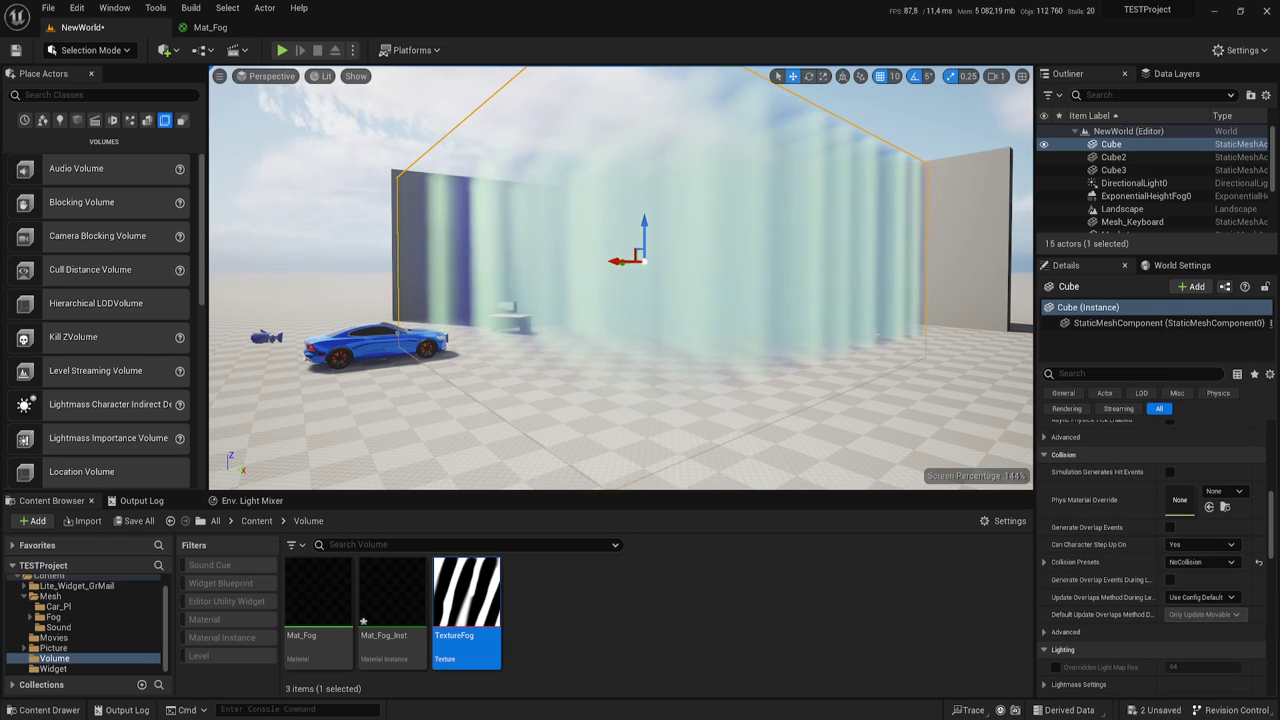
- Save the NewWorld level and the Mat_Fog_Inst material instance with Save All
{"action": "left_click", "coordinate": [138, 521]}
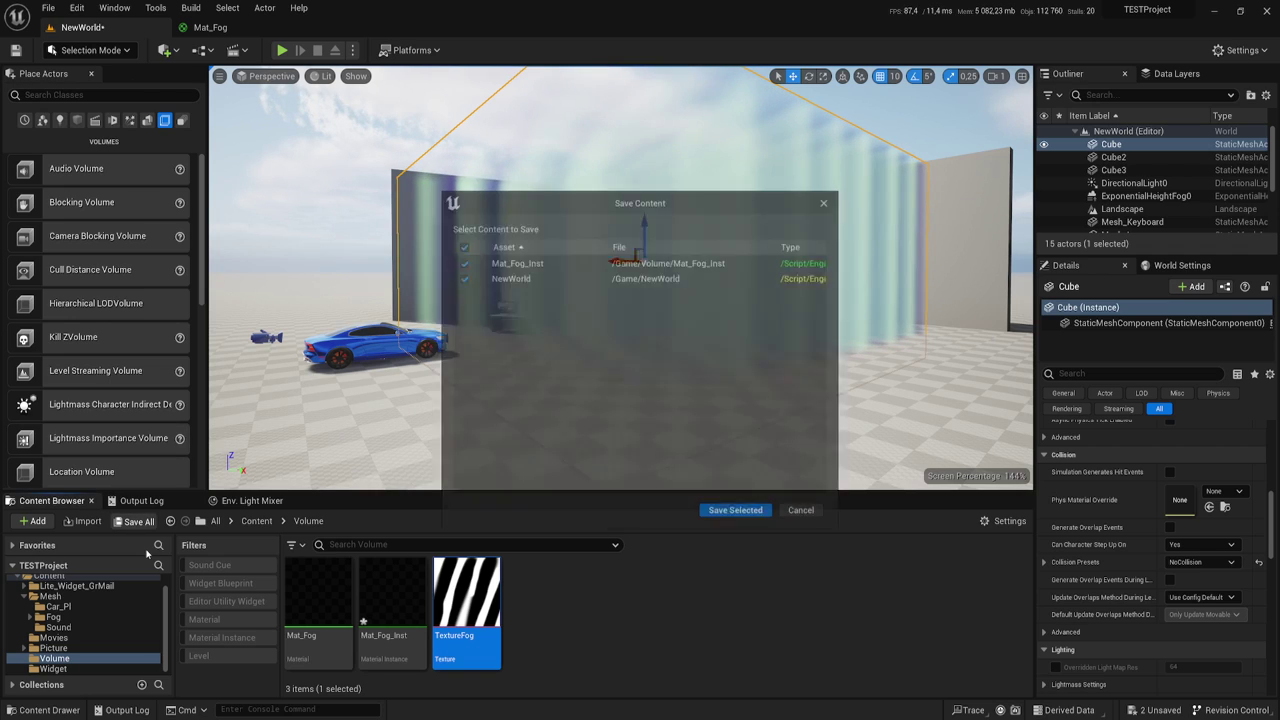
{"action": "left_click", "coordinate": [715, 514]}
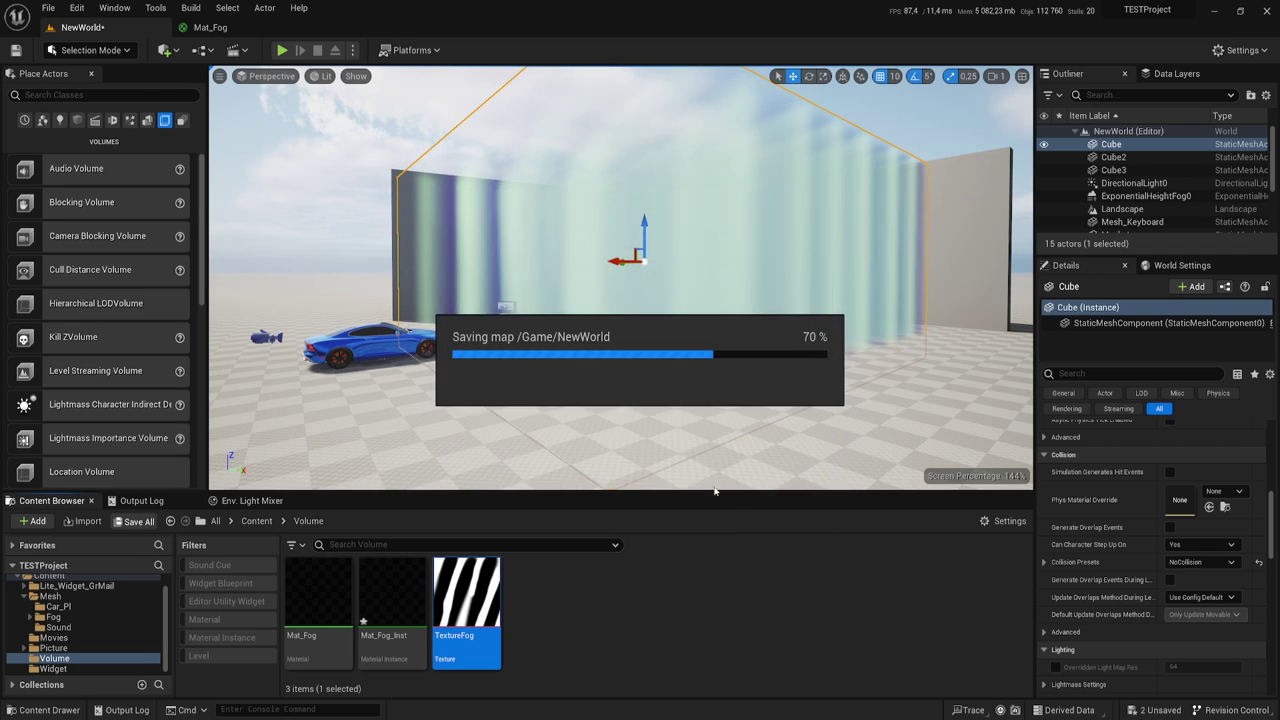
{"action": "right_click_drag", "start_coordinate": [743, 203], "coordinate": [720, 220]}
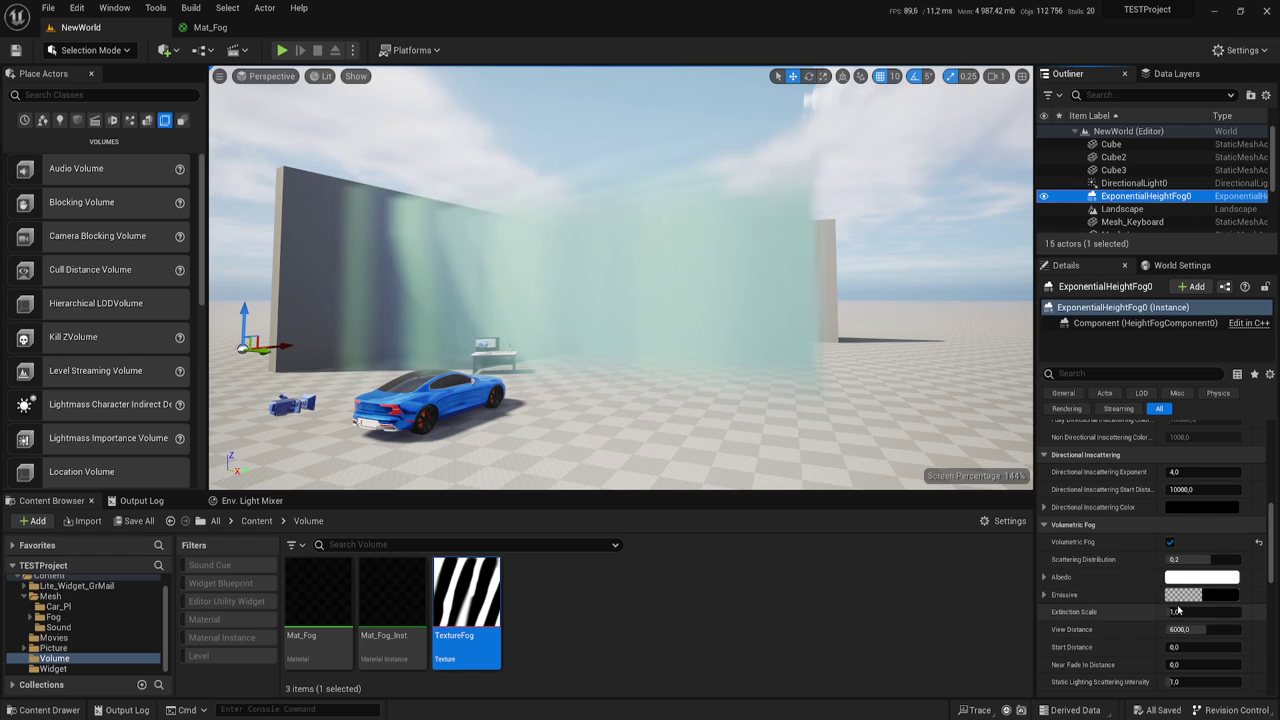
- Raise the height fog's Fog Density to around 0.06
{"action": "scroll", "coordinate": [1200, 600], "scroll_direction": "up", "scroll_amount": 1}
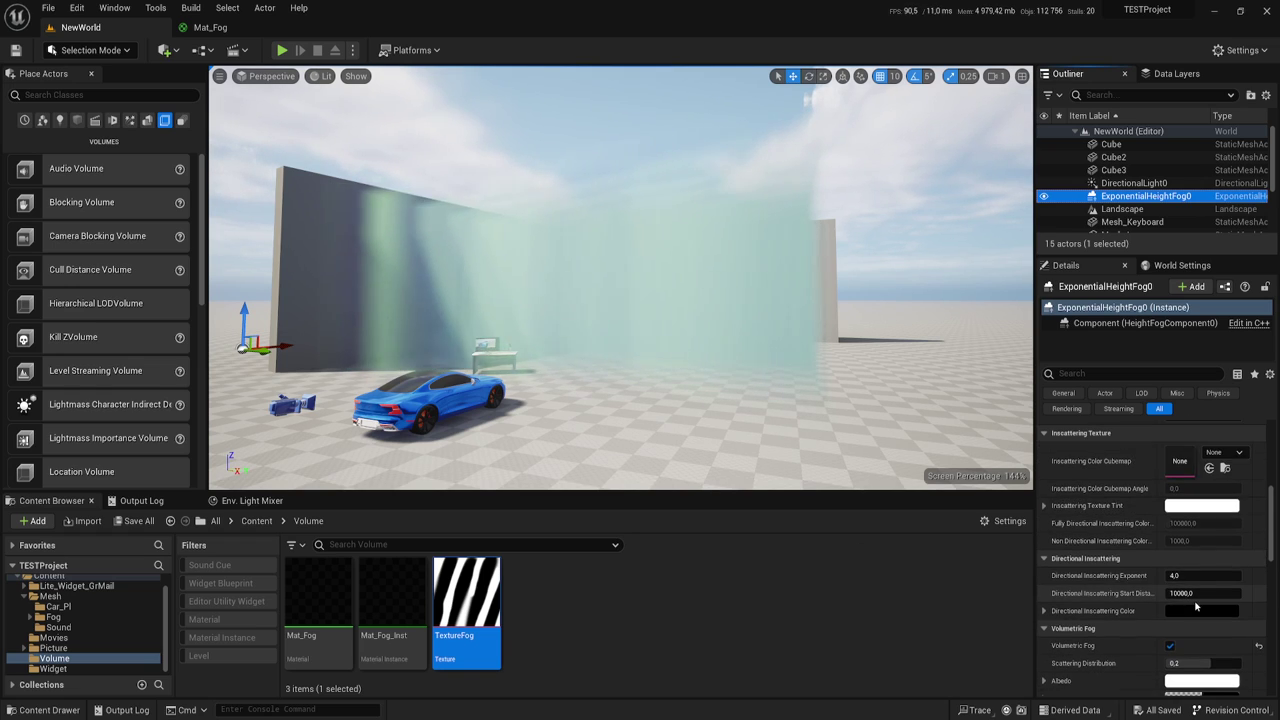
{"action": "scroll", "coordinate": [1190, 590], "scroll_direction": "up", "scroll_amount": 1}
{"action": "scroll", "coordinate": [1175, 578], "scroll_direction": "up", "scroll_amount": 1}
{"action": "scroll", "coordinate": [1175, 560], "scroll_direction": "up", "scroll_amount": 2}
{"action": "scroll", "coordinate": [1182, 540], "scroll_direction": "up", "scroll_amount": 1}
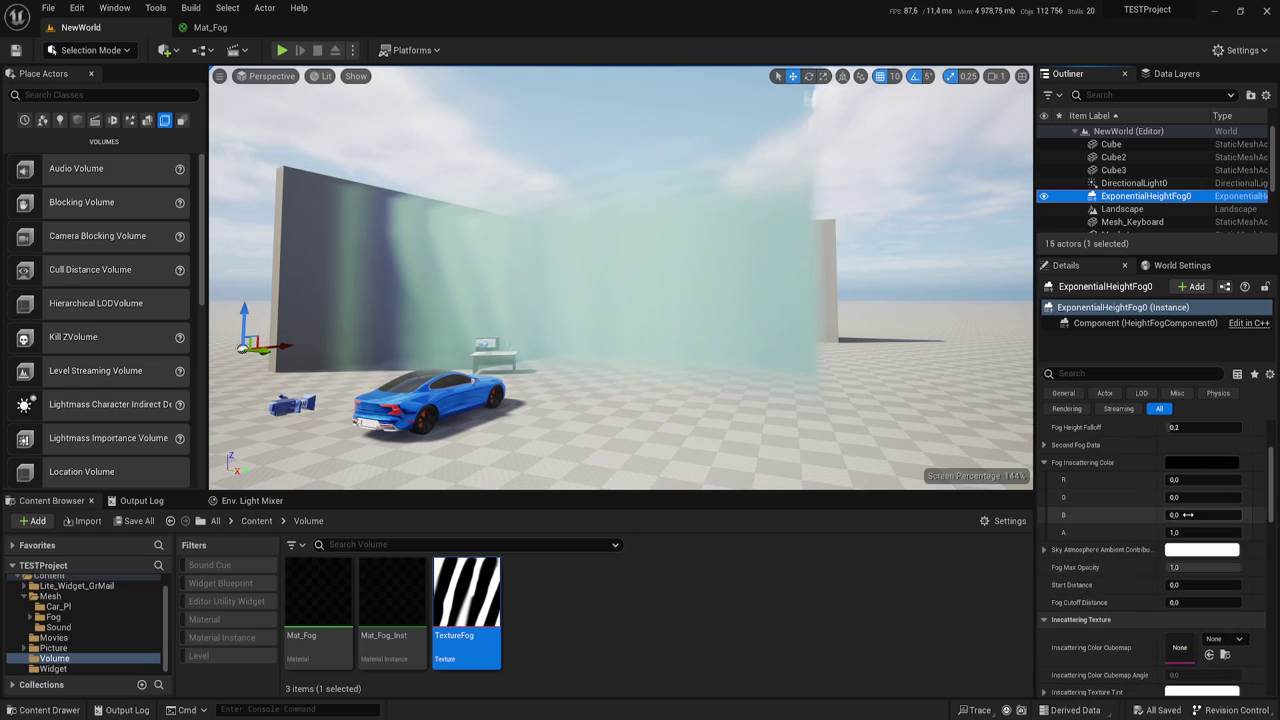
{"action": "scroll", "coordinate": [1188, 520], "scroll_direction": "up", "scroll_amount": 2}
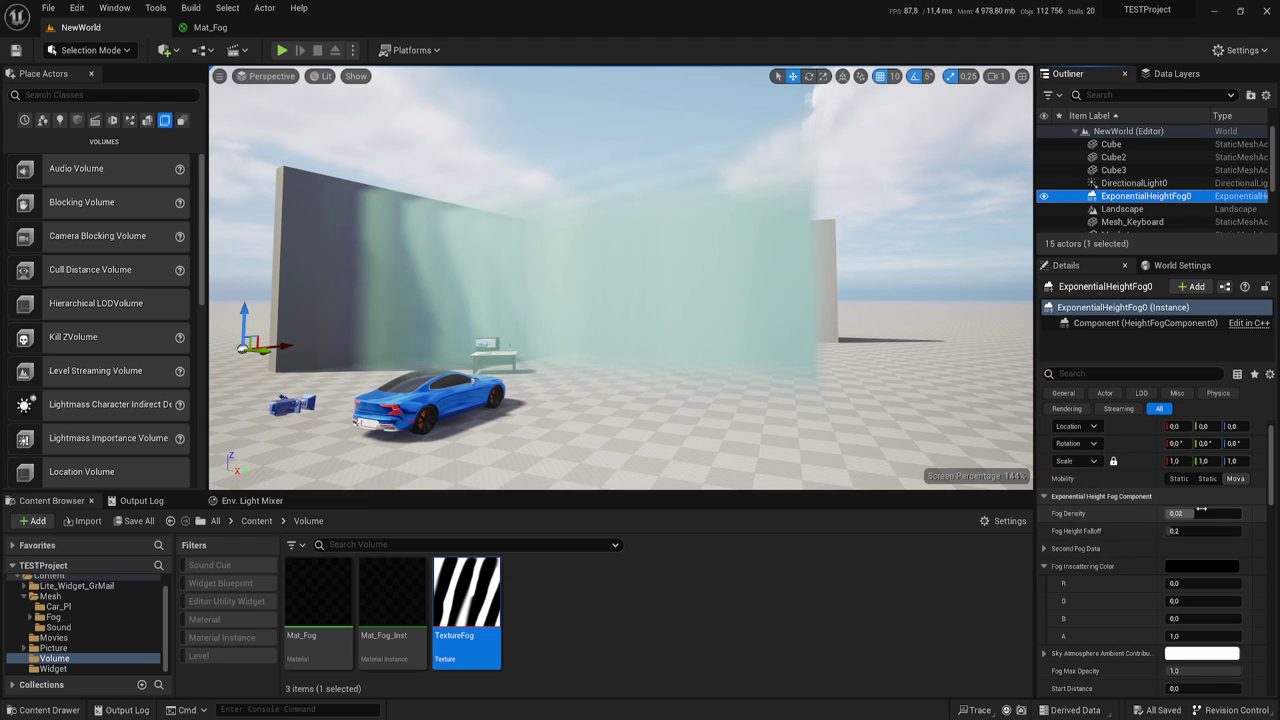
{"action": "left_click_drag", "start_coordinate": [1201, 511], "coordinate": [1230, 511]}
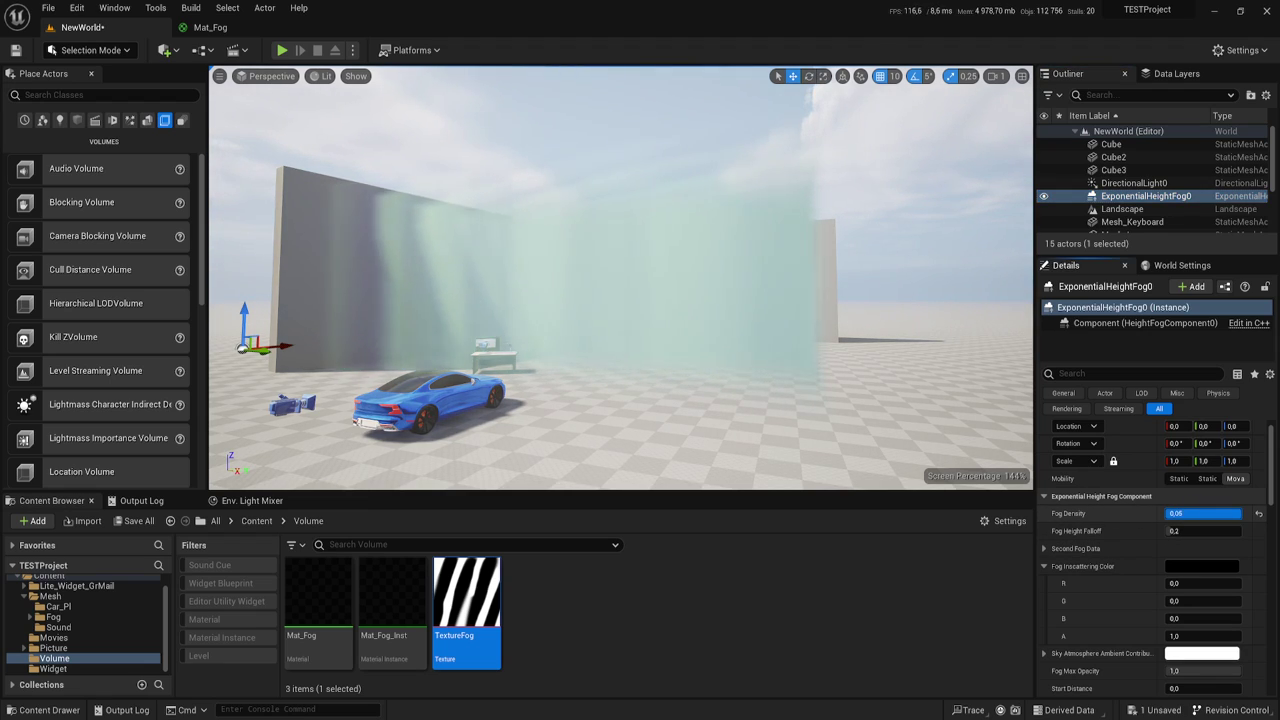
{"action": "mouse_move", "coordinate": [620, 280]}
{"action": "right_mouse_down"}
{"action": "mouse_move", "coordinate": [700, 280]}
{"action": "mouse_move", "coordinate": [620, 290]}
{"action": "right_mouse_up"}
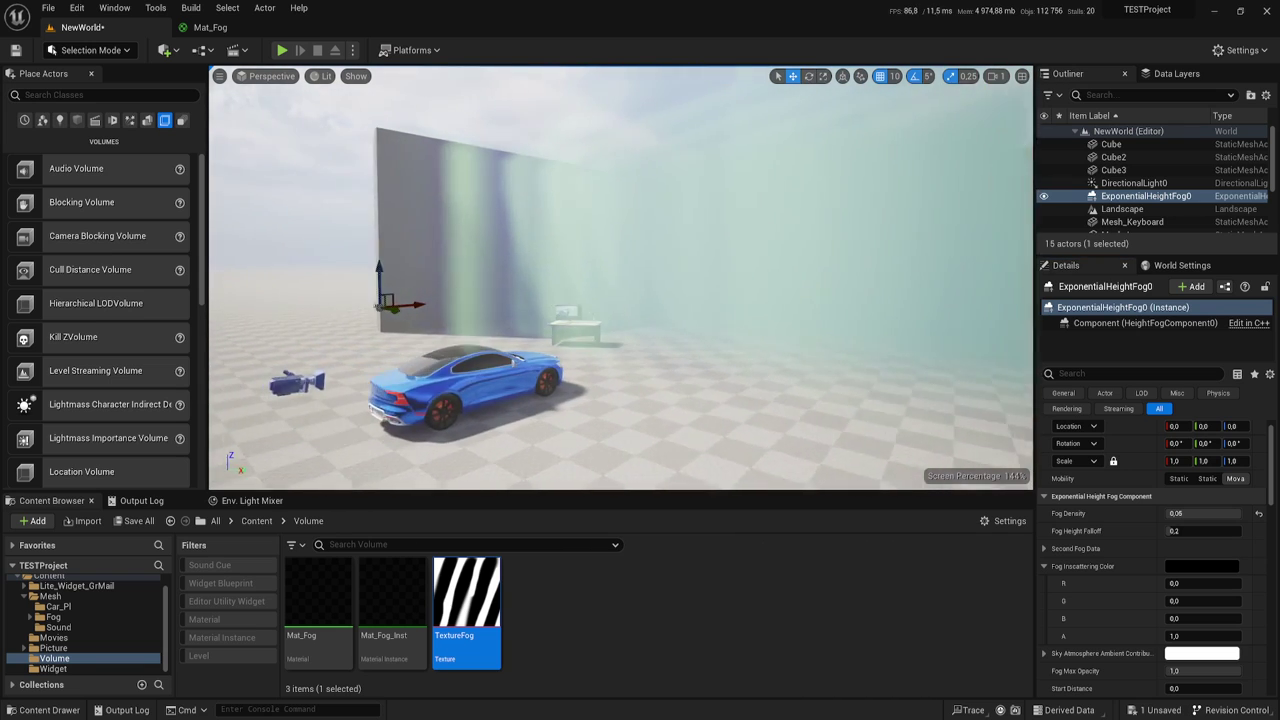
- Try different Fog Height Falloff values, entering 0.001, then raising it to about 0.5
{"action": "left_click_drag", "start_coordinate": [1198, 531], "coordinate": [1240, 531]}
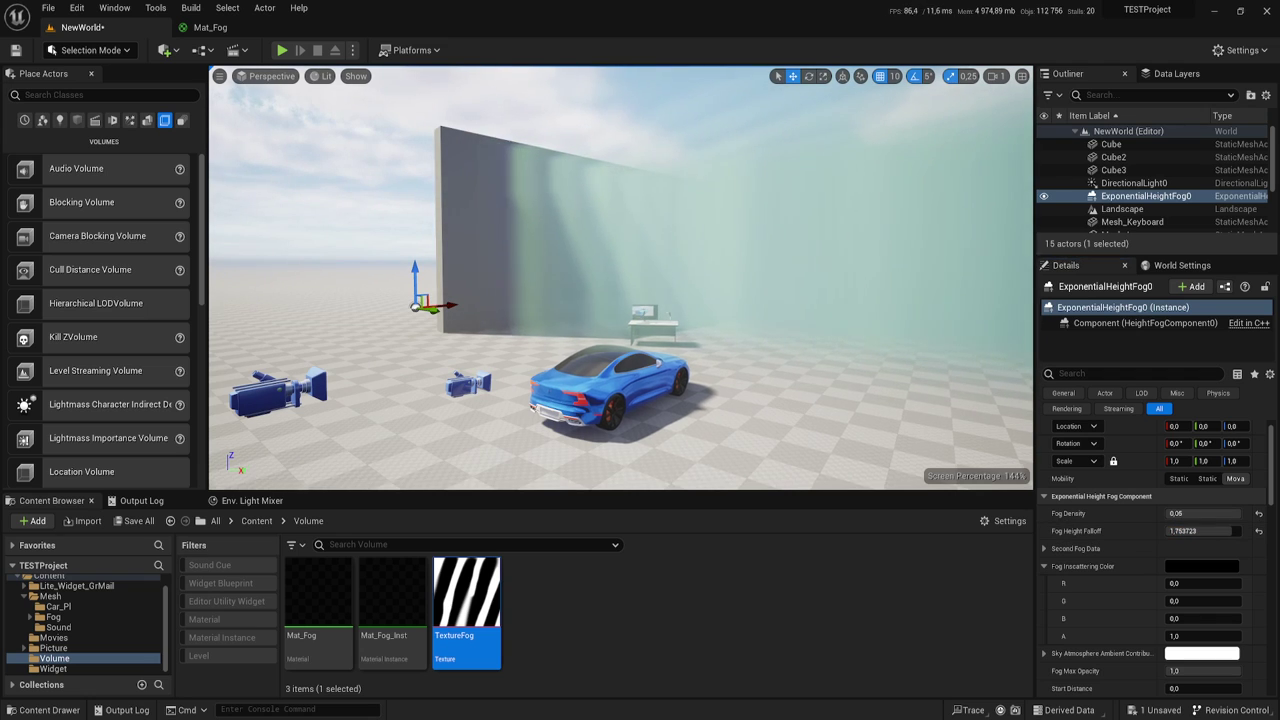
{"action": "left_click_drag", "start_coordinate": [620, 300], "coordinate": [610, 200]}
{"action": "left_click_drag", "start_coordinate": [610, 250], "coordinate": [610, 350]}
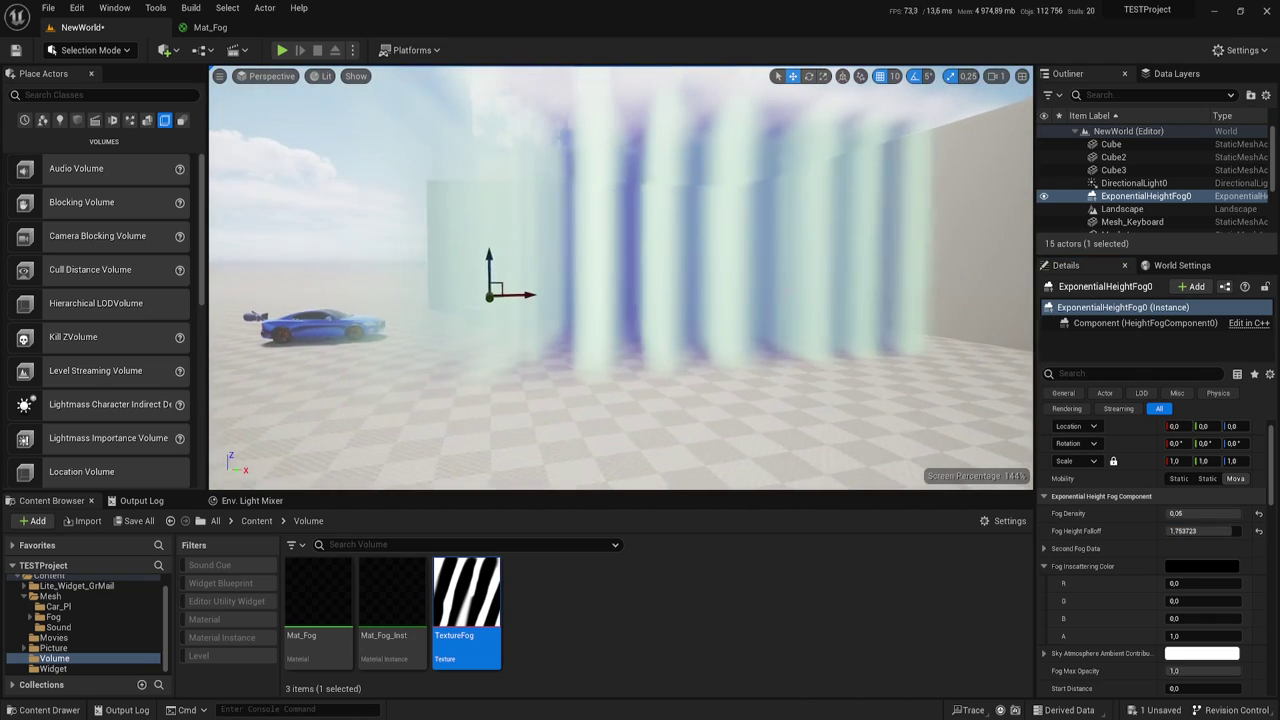
{"action": "left_click_drag", "start_coordinate": [1206, 531], "coordinate": [1212, 531]}
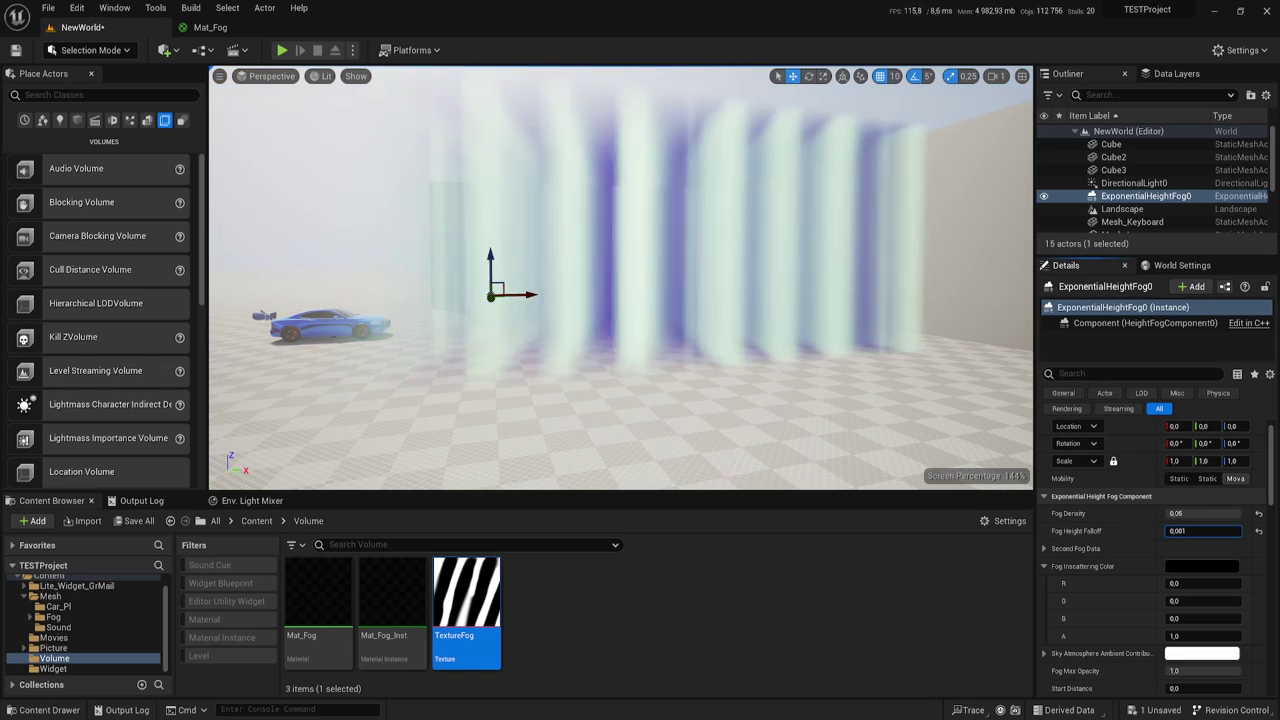
{"action": "type", "text": "0.001"}
{"action": "key", "text": "Return"}
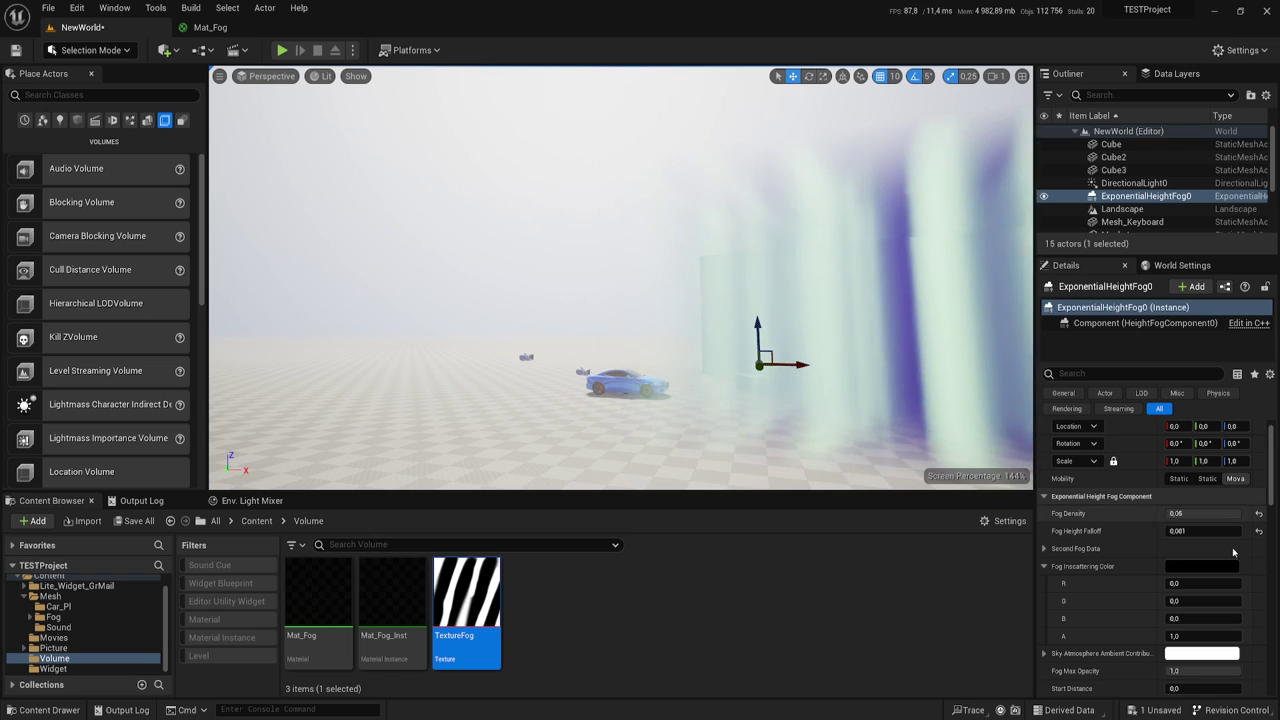
{"action": "left_click_drag", "start_coordinate": [1191, 531], "coordinate": [1230, 531]}
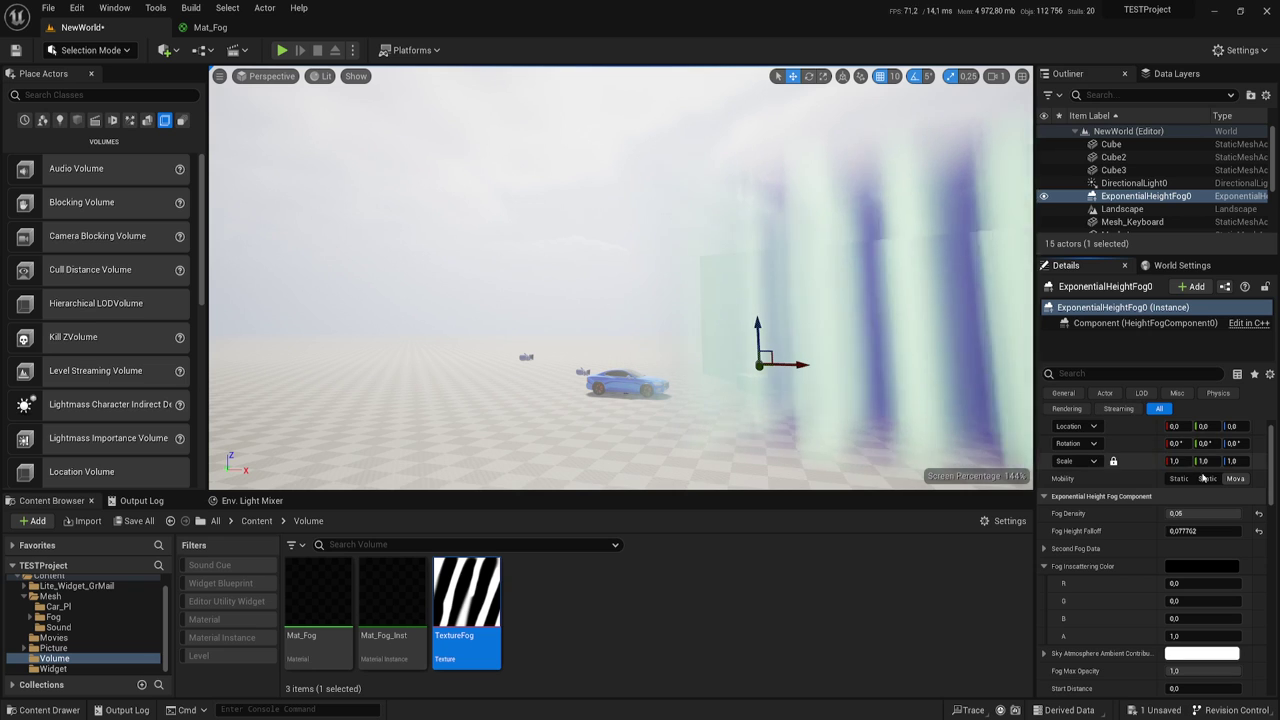
- Lower Fog Density to about 0.035 and check the haze near the wall
{"action": "left_click_drag", "start_coordinate": [1205, 513], "coordinate": [1213, 513]}
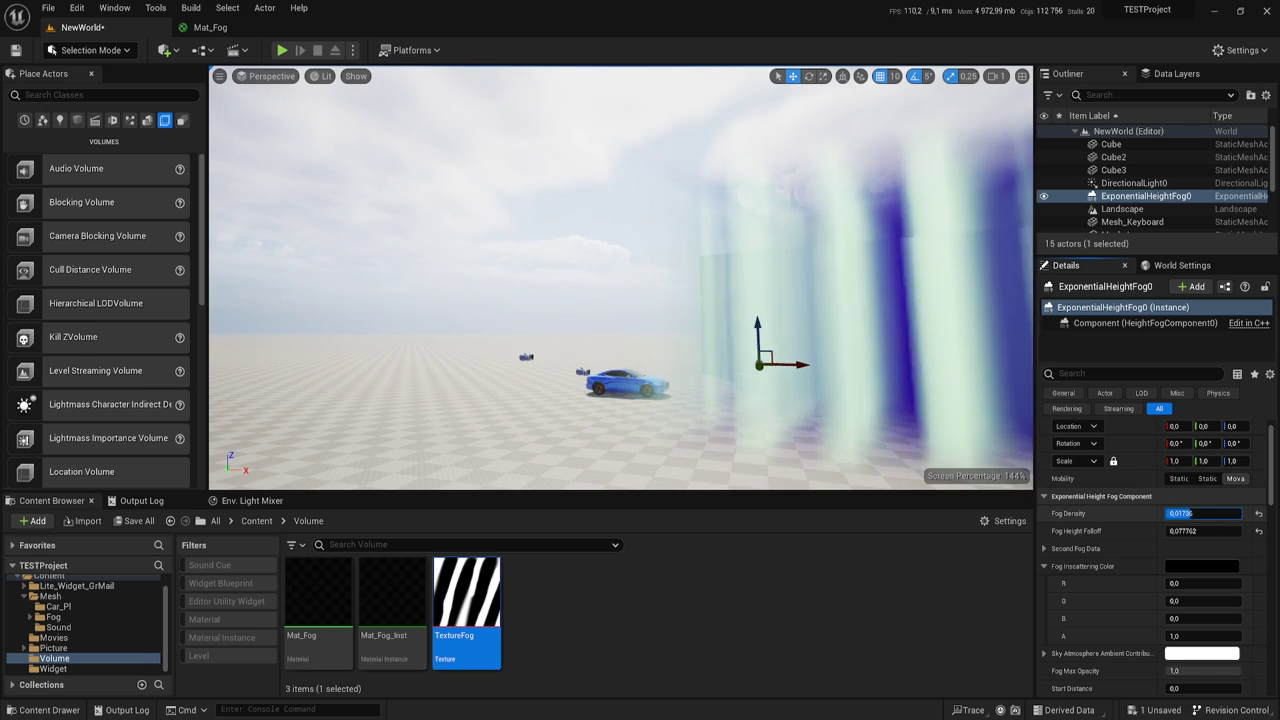
{"action": "right_click_drag", "start_coordinate": [765, 299], "coordinate": [765, 299]}
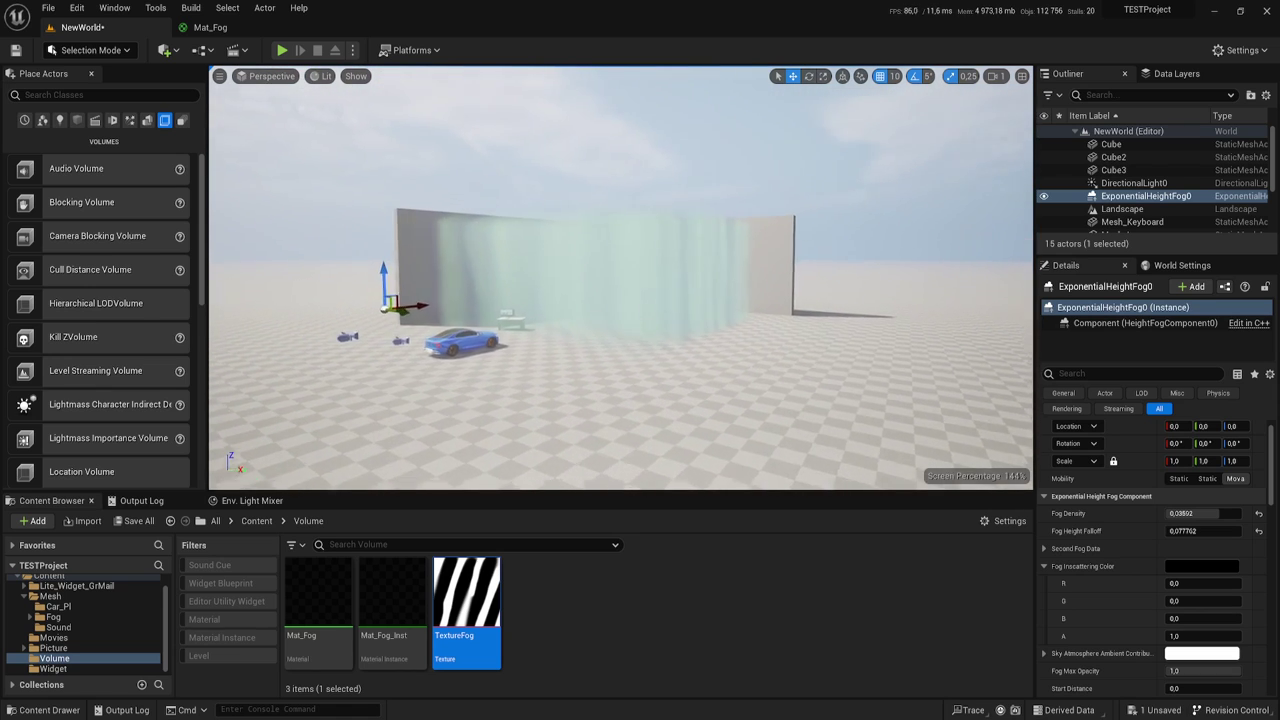
{"action": "right_click_drag", "start_coordinate": [519, 284], "coordinate": [519, 284]}
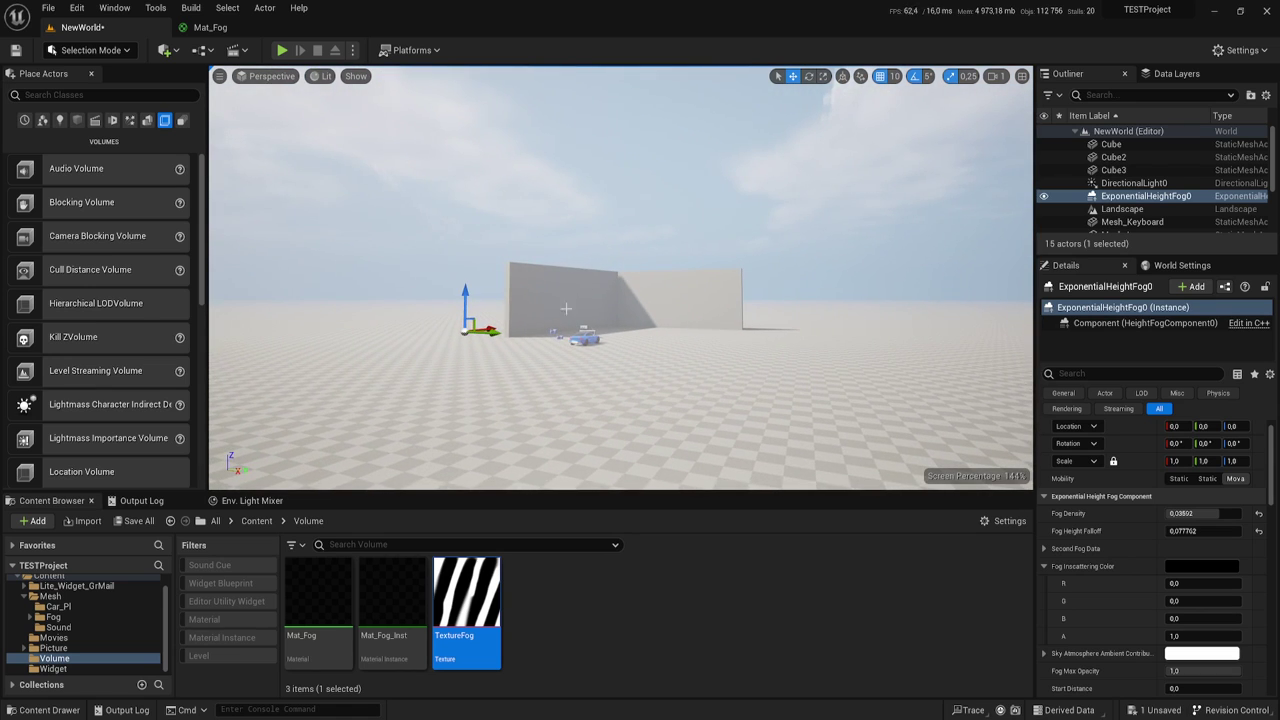
{"action": "right_click_drag", "start_coordinate": [608, 350], "coordinate": [625, 370]}
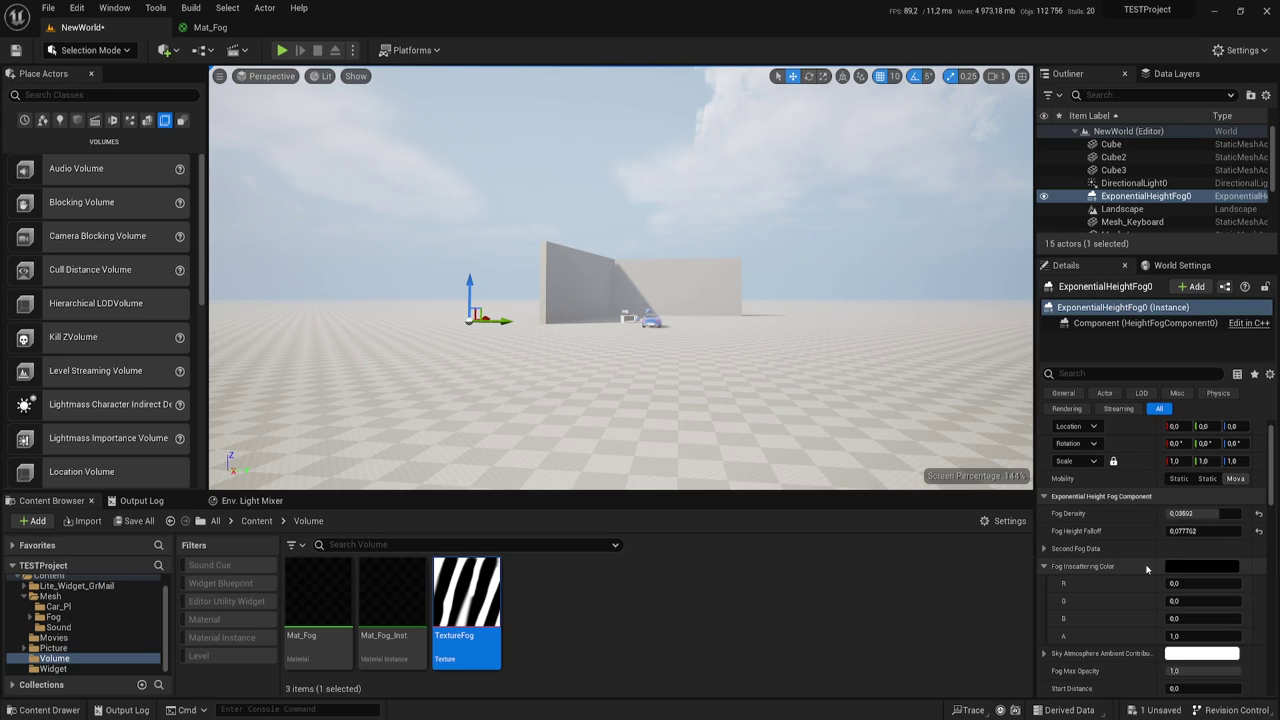
- Move the viewport back and forth before the fogged wall to frame the car and fog gizmo
{"action": "scroll", "coordinate": [1147, 569], "scroll_direction": "down", "scroll_amount": 3}
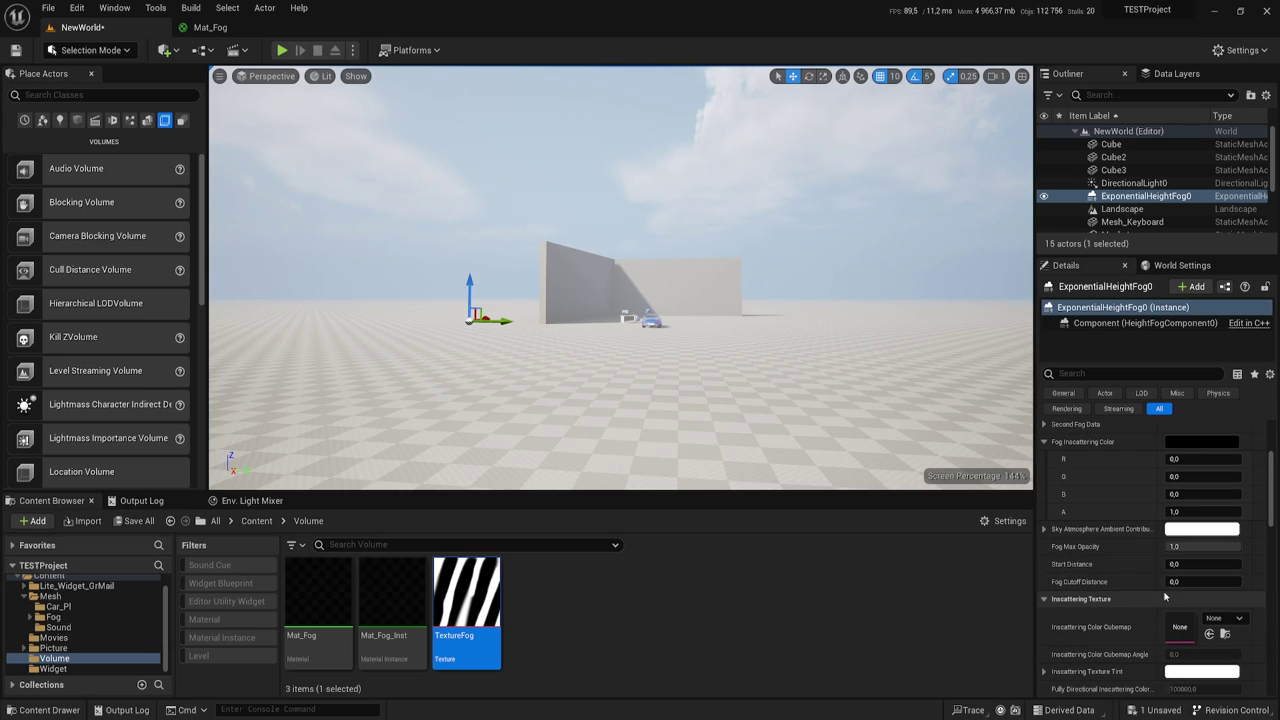
{"action": "scroll", "coordinate": [1194, 586], "scroll_direction": "down", "scroll_amount": 3}
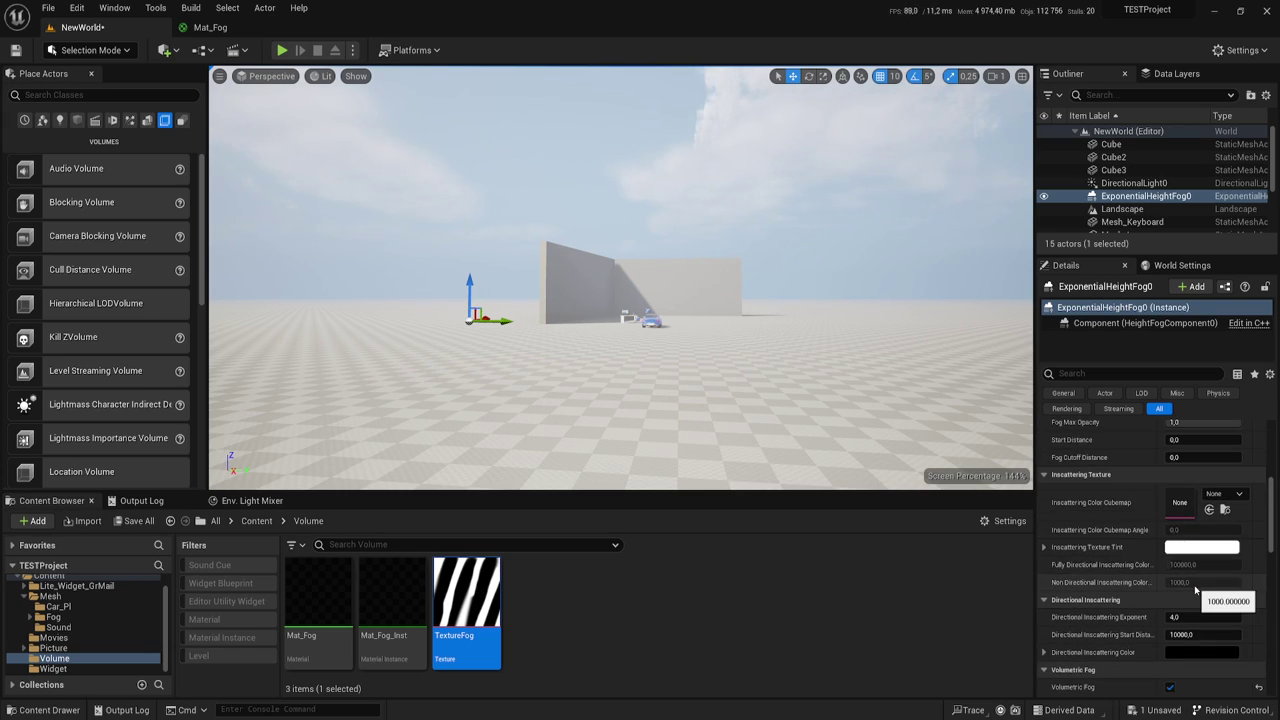
{"action": "scroll", "coordinate": [1180, 633], "scroll_direction": "down", "scroll_amount": 3}
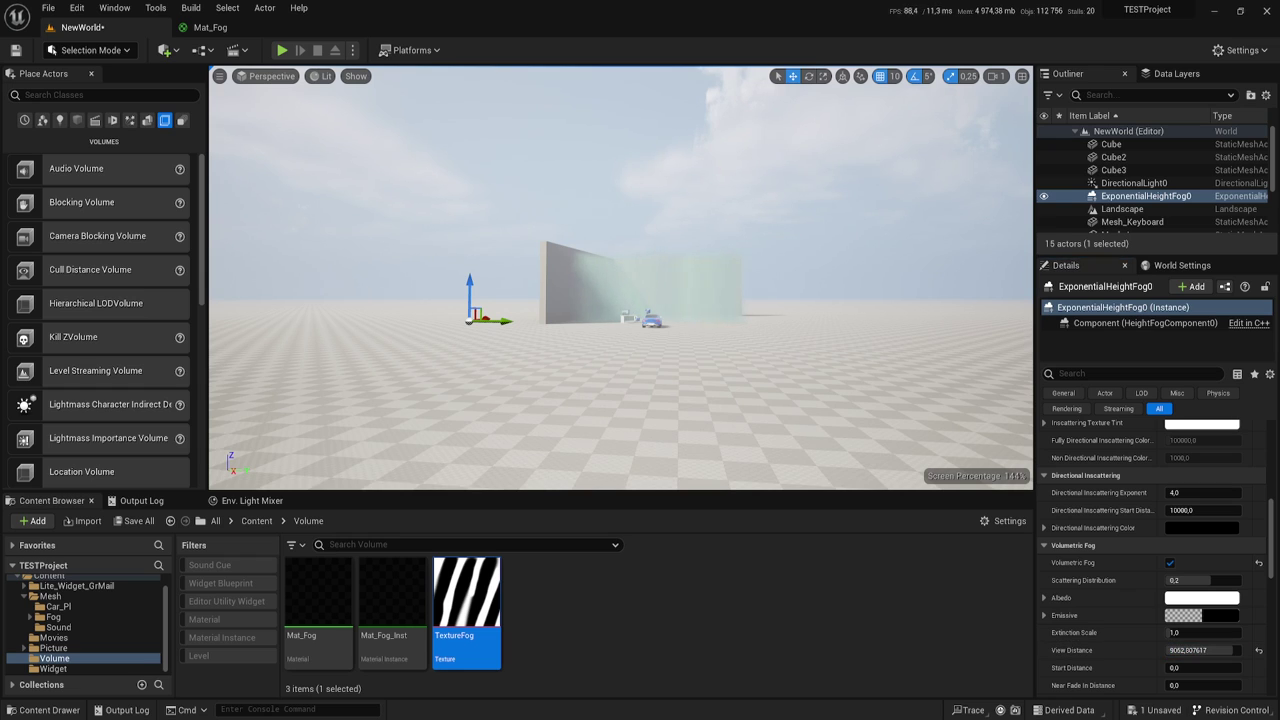
{"action": "key", "text": "Down"}
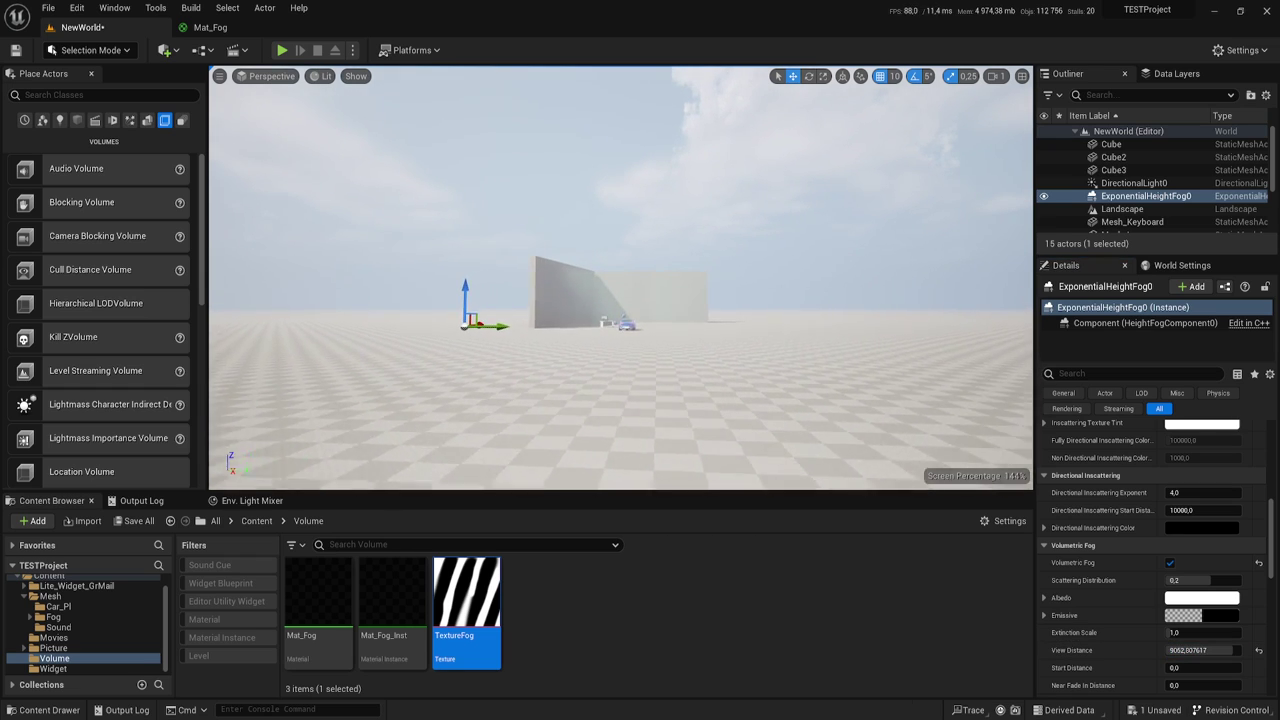
{"action": "key", "text": "Up"}
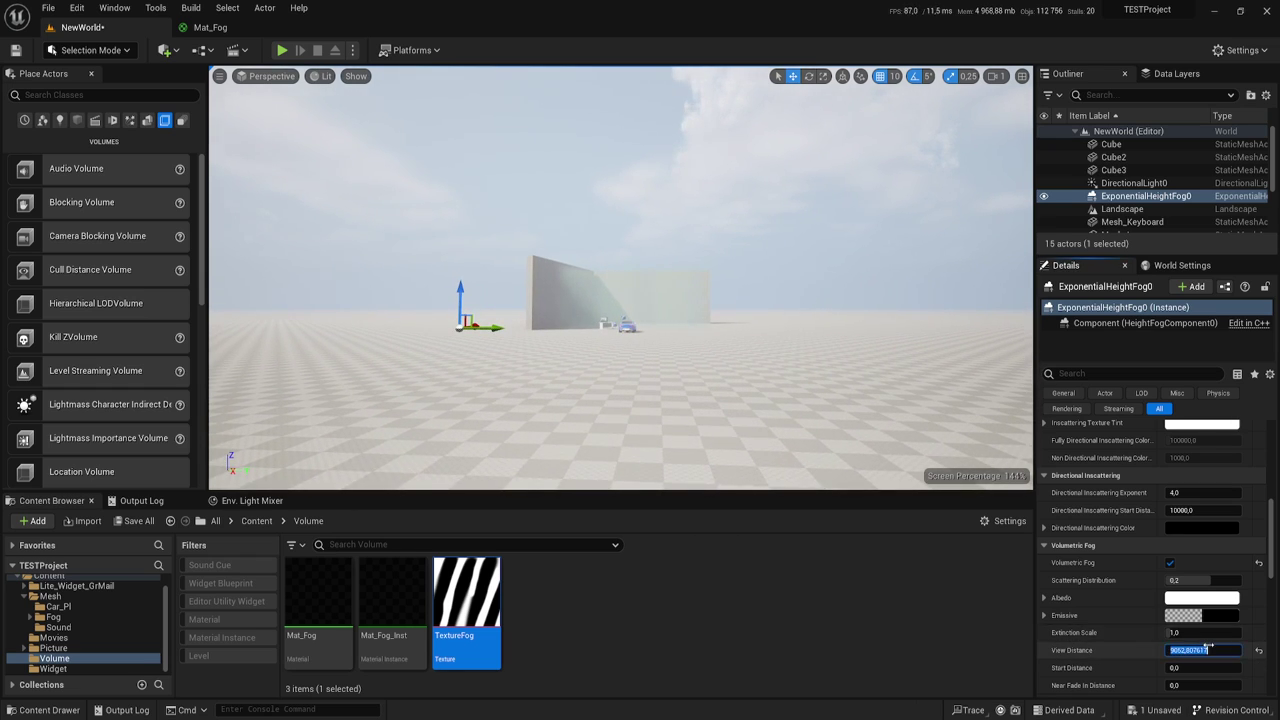
{"action": "key", "text": "Up"}
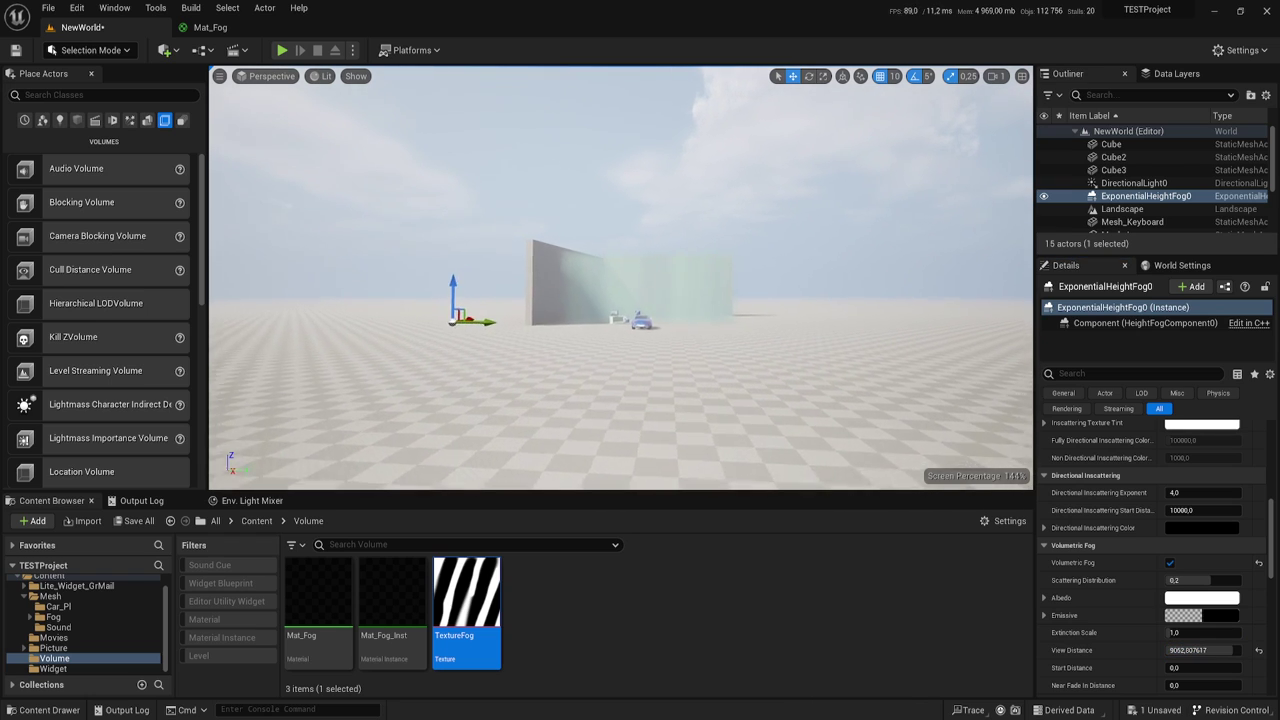
{"action": "key", "text": "Down"}
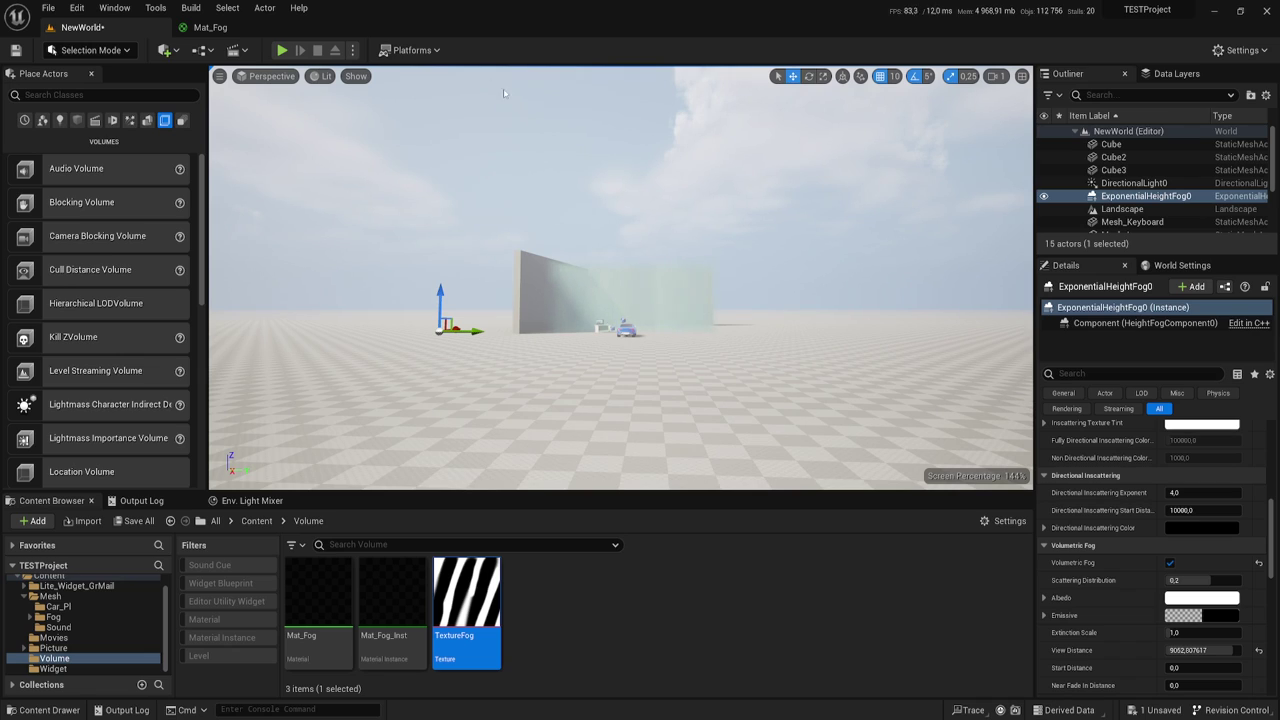
- Start Play-in-Editor, walk up to the fogged wall, then move sideways along it
{"action": "left_click", "coordinate": [283, 50]}
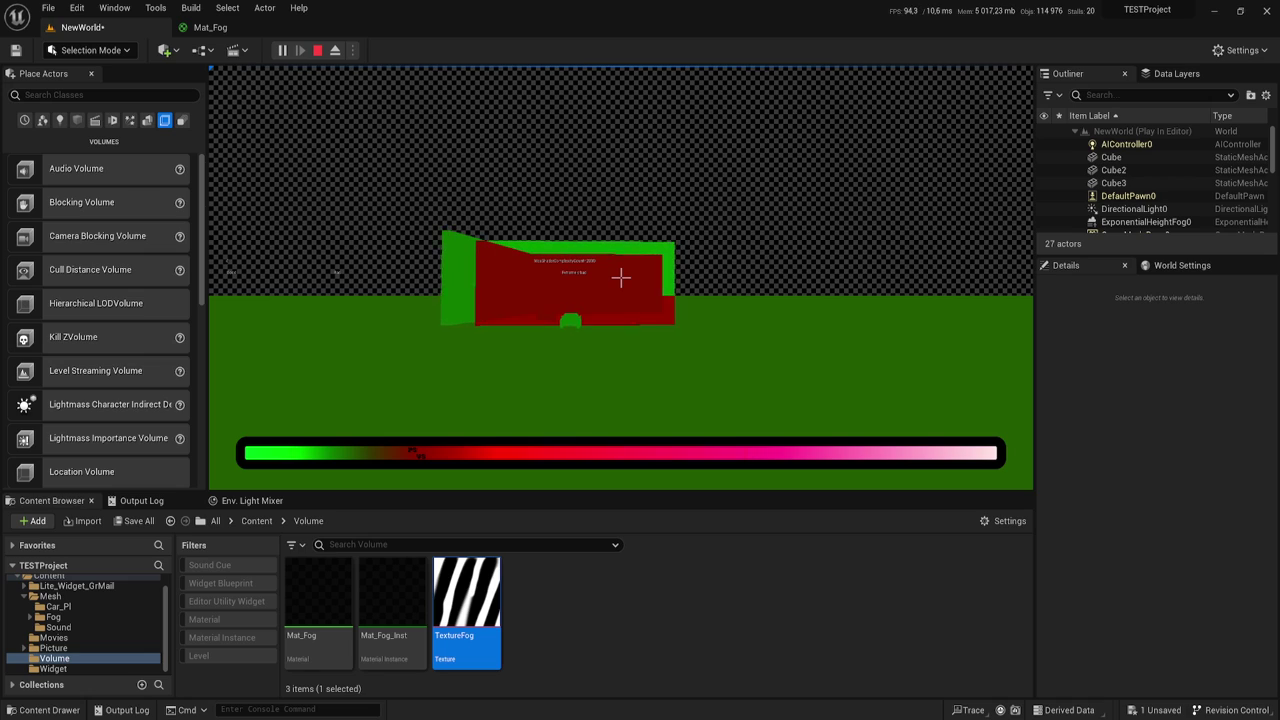
{"action": "key", "text": "w"}
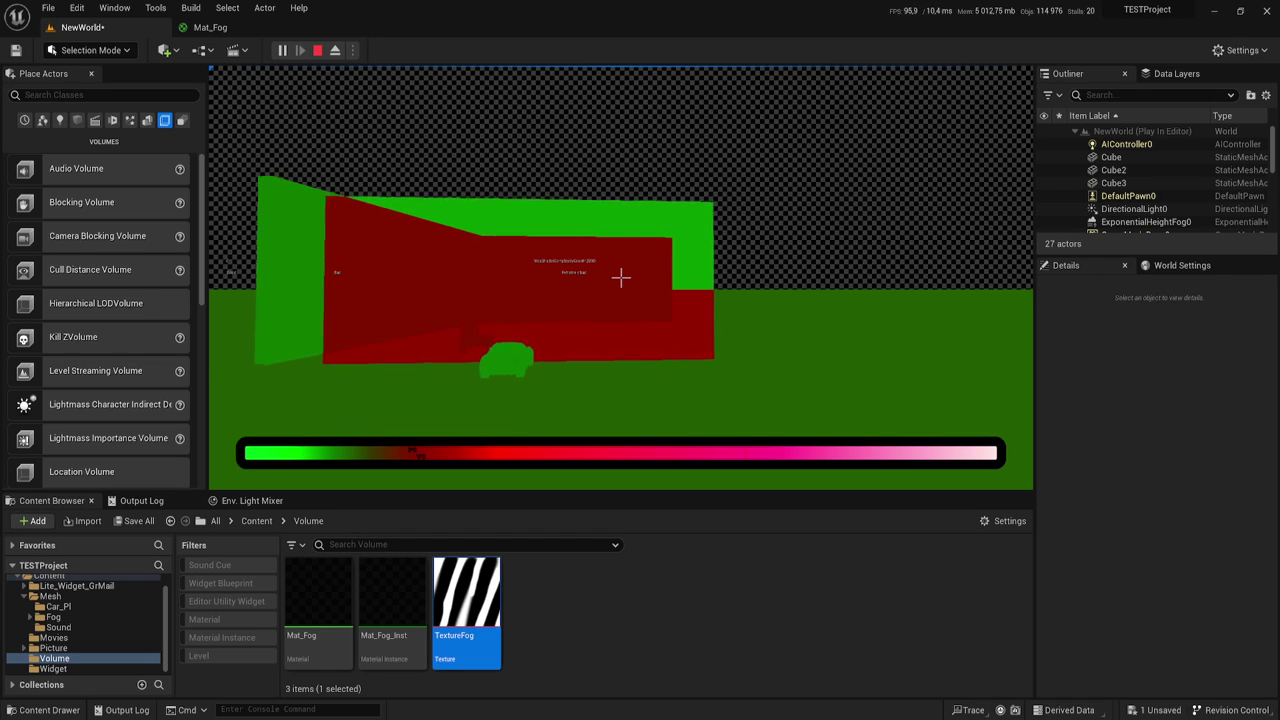
{"action": "key", "text": "w"}
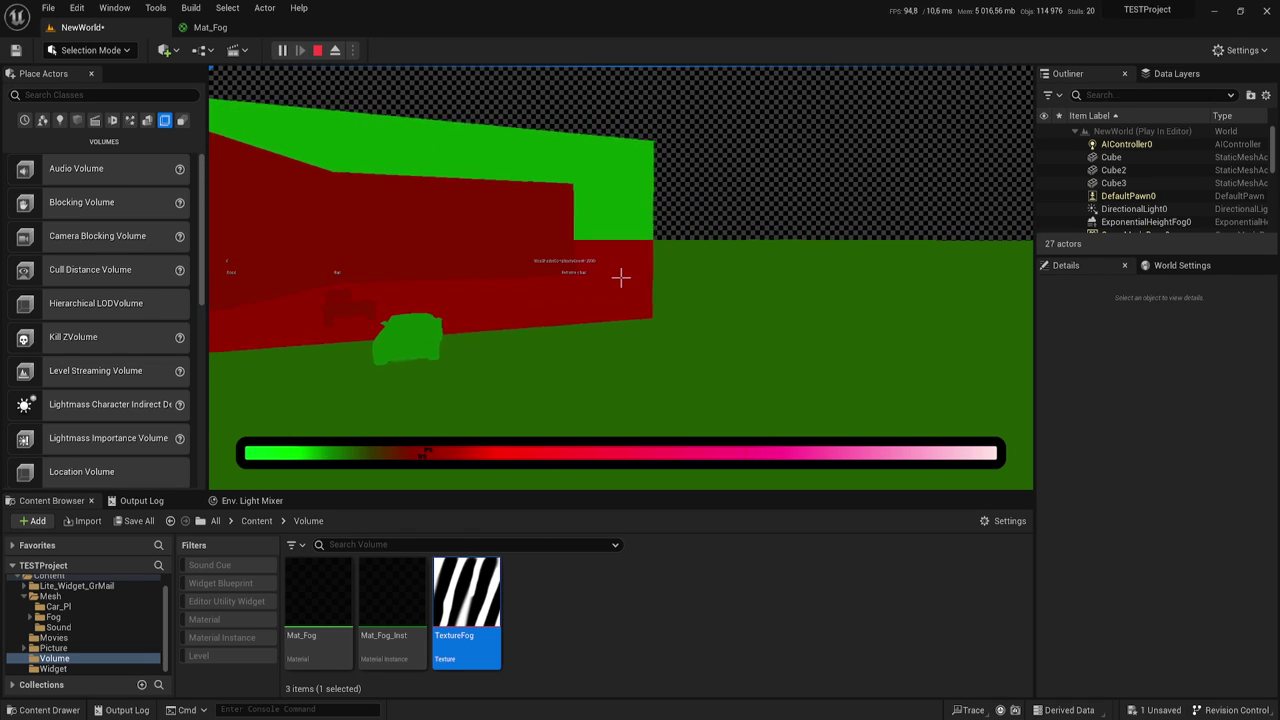
{"action": "key", "text": "w"}
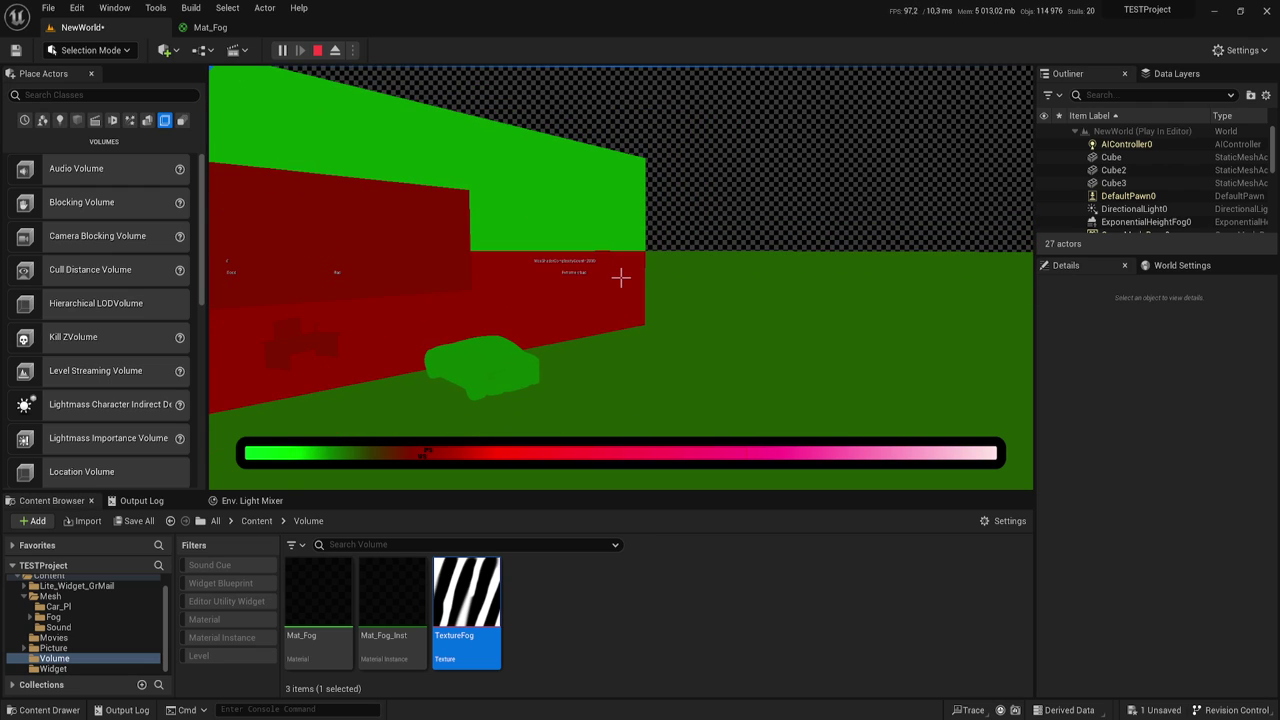
{"action": "key", "text": "w"}
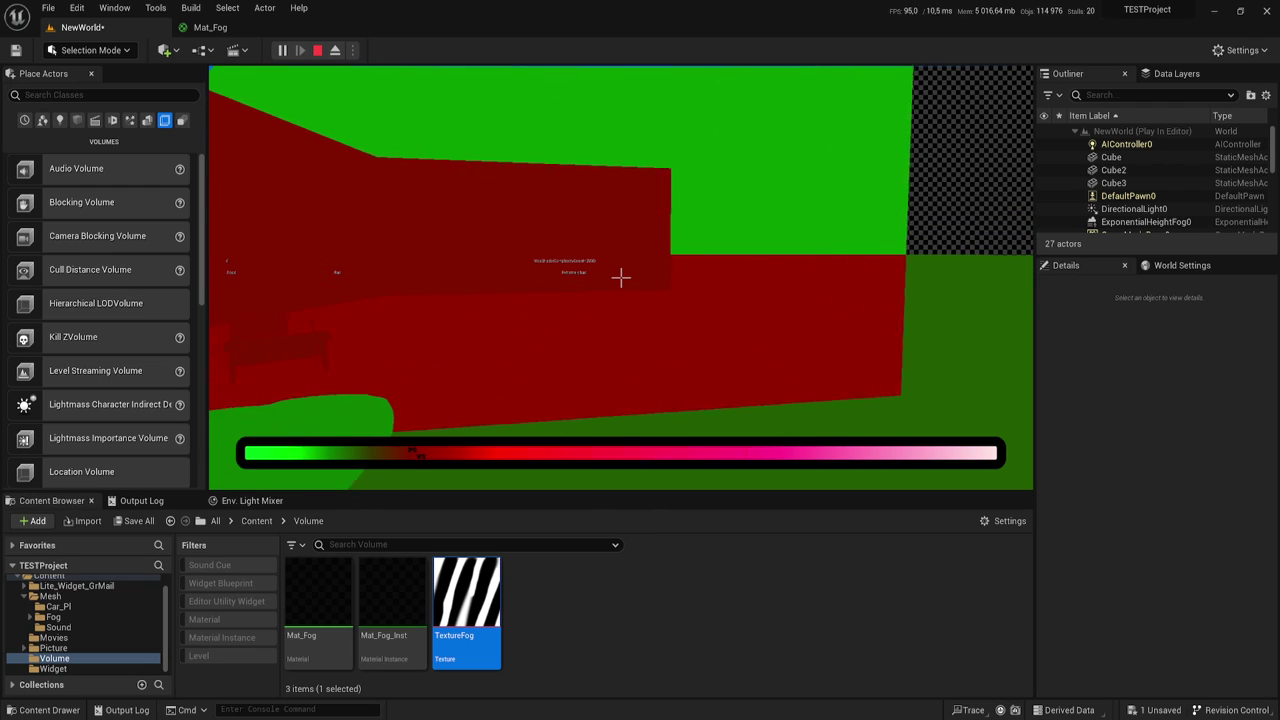
{"action": "key", "text": "s"}
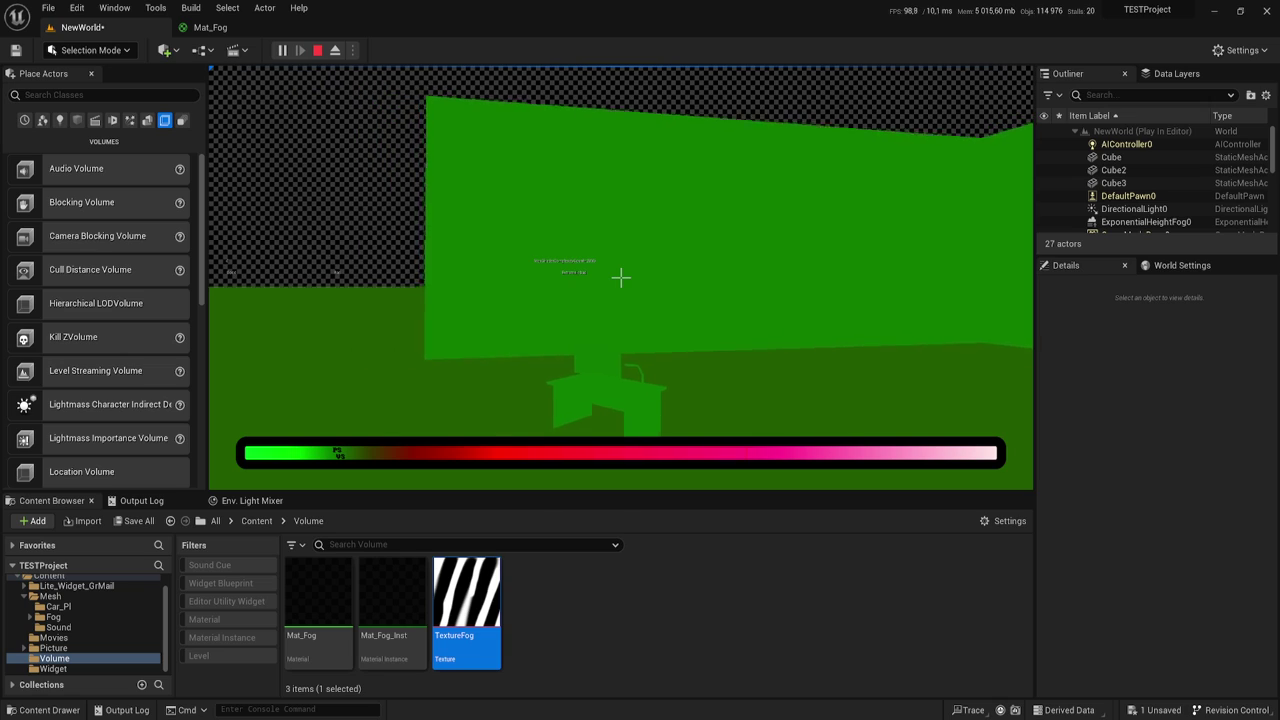
{"action": "key", "text": "d"}
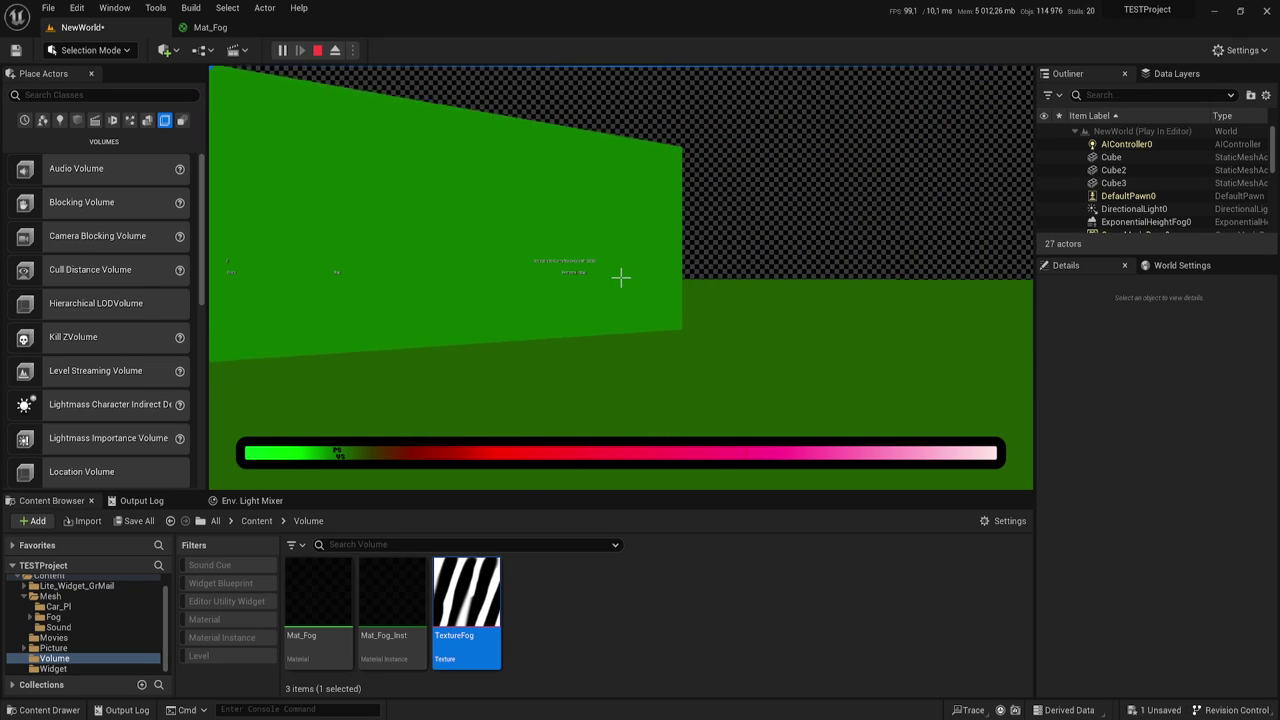
{"action": "key", "text": "d"}
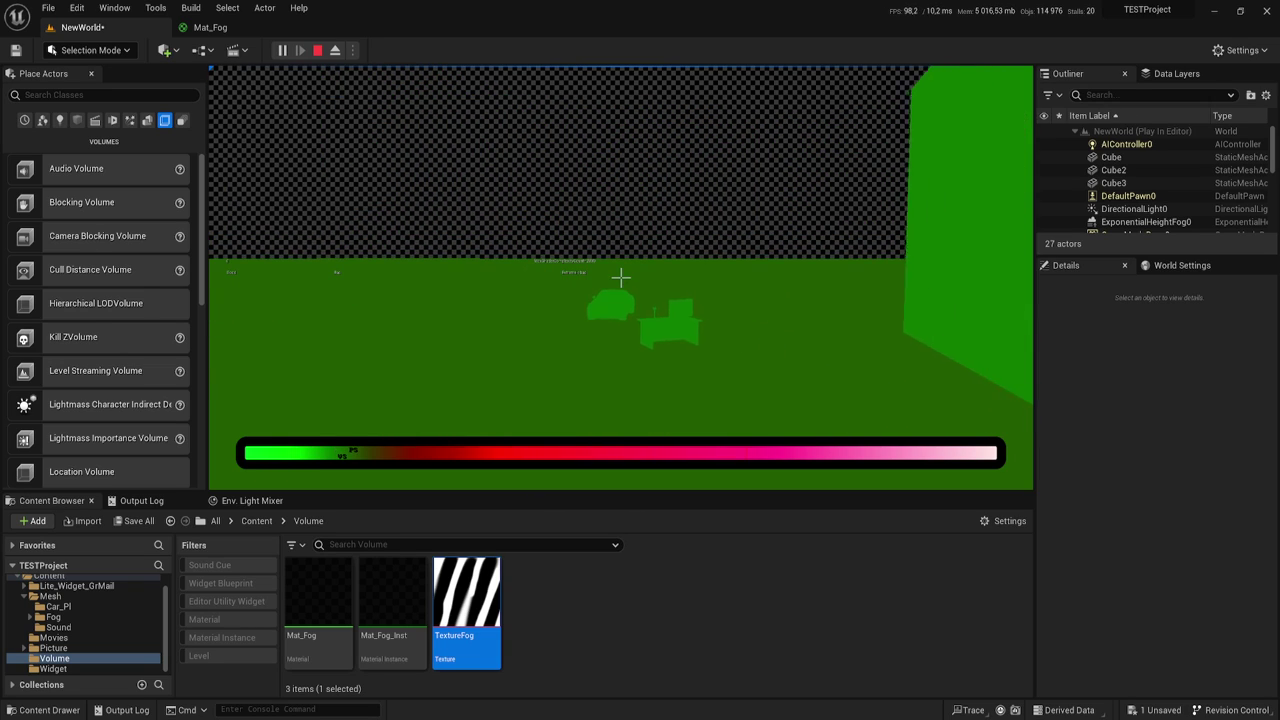
{"action": "key", "text": "s"}
{"action": "key", "text": "s"}
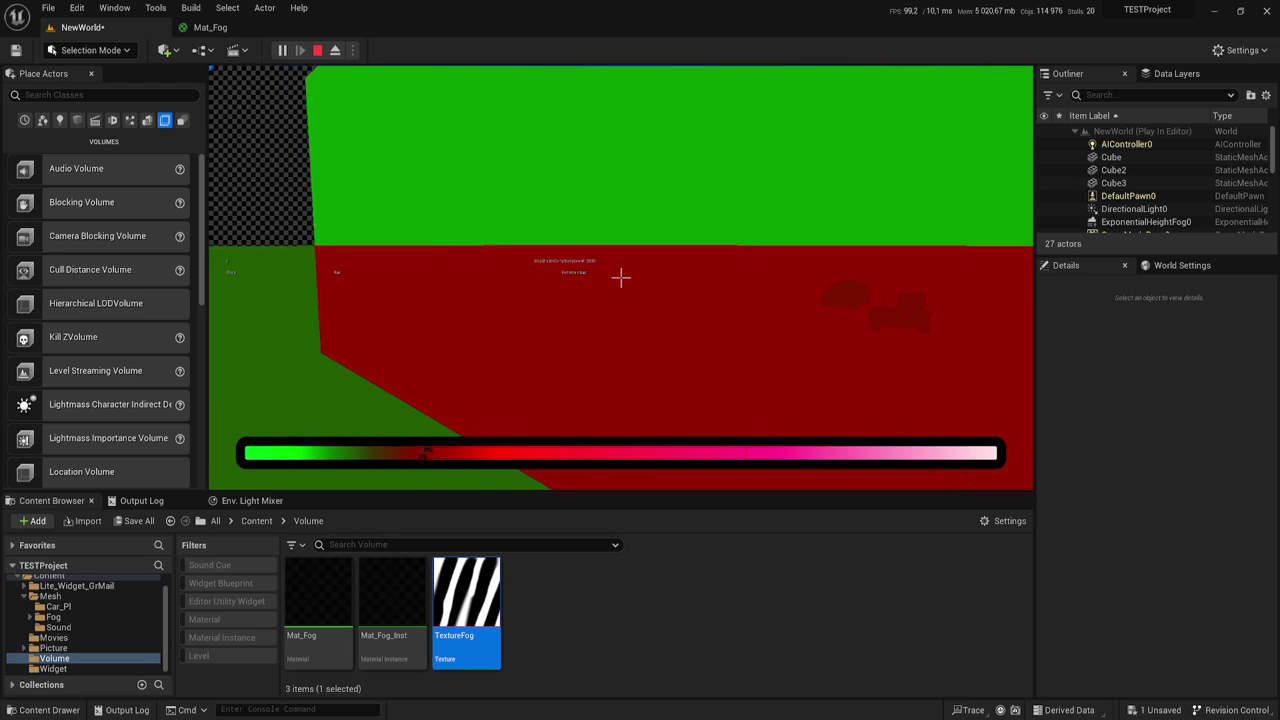
- Walk through the red structure and foggy room toward the table and car, then stop playing
{"action": "key", "text": "Right"}
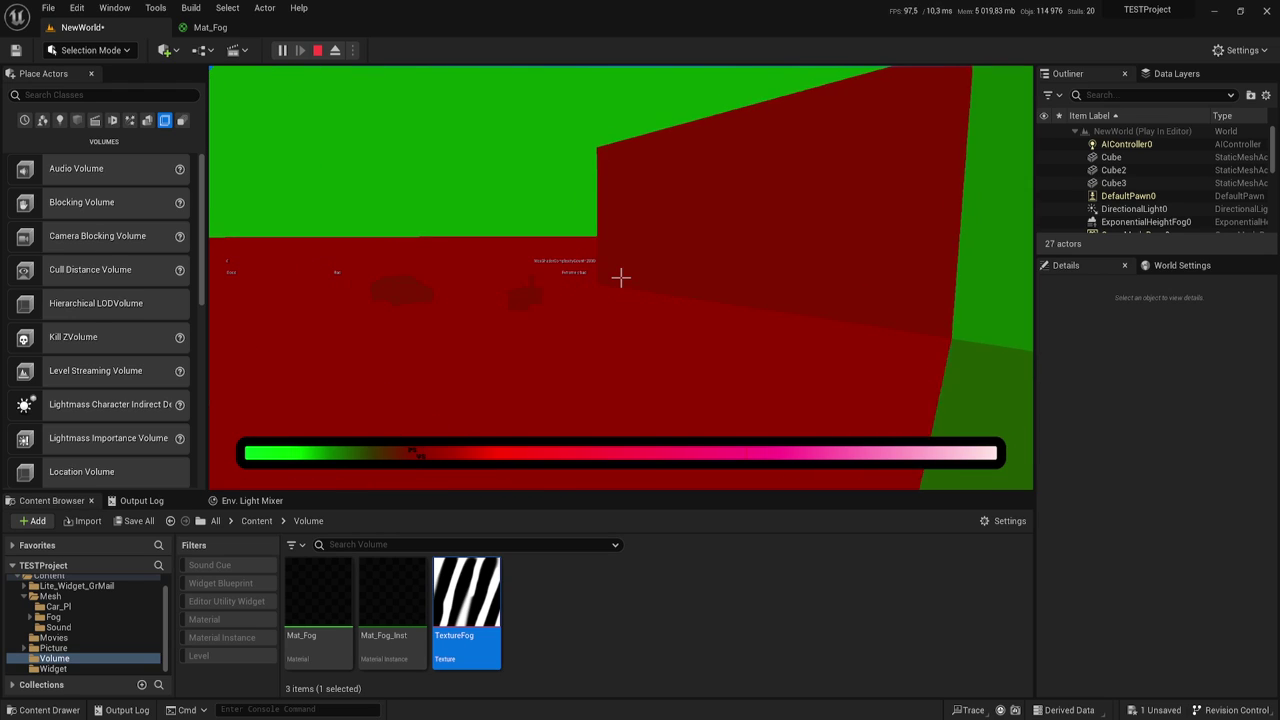
{"action": "key", "text": "s"}
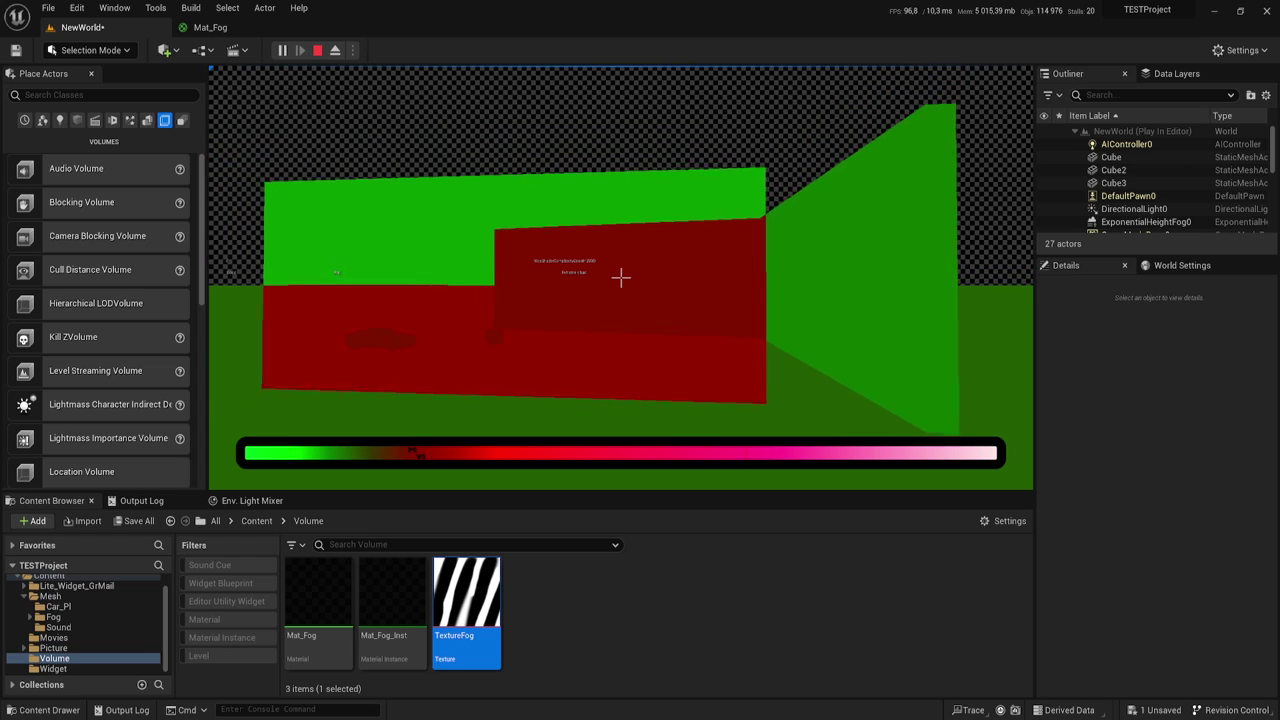
{"action": "key", "text": "w"}
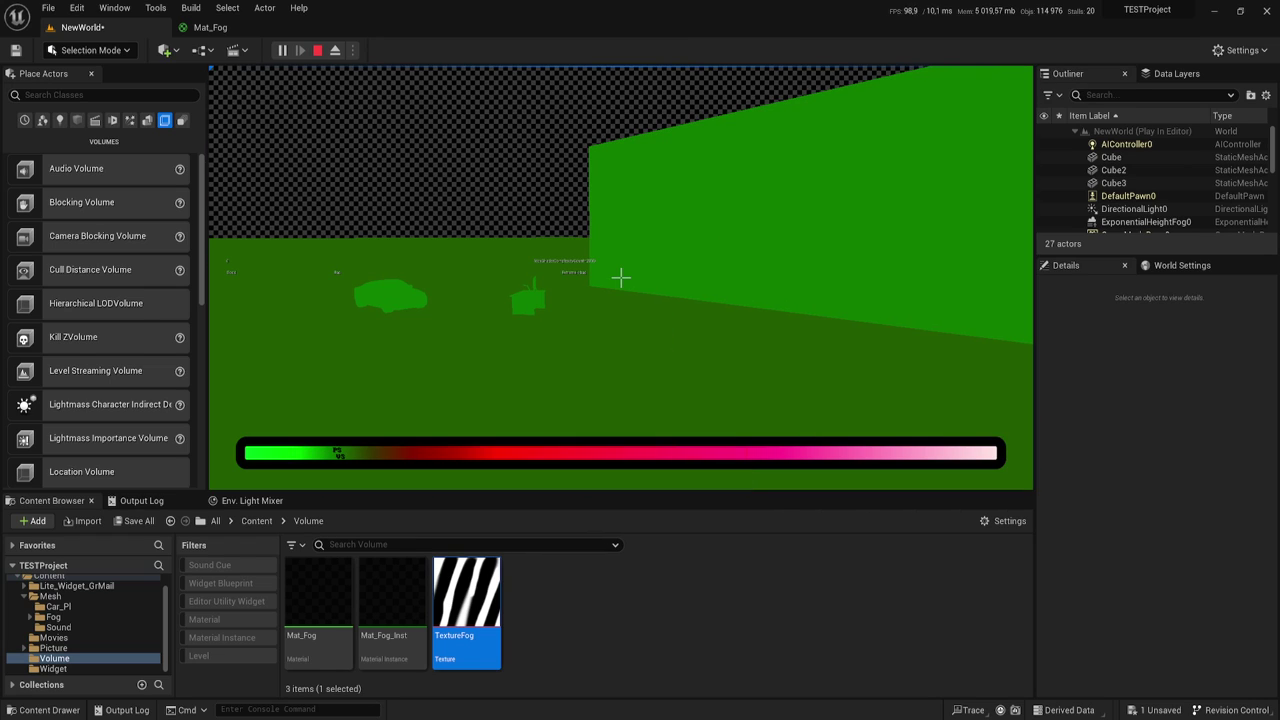
{"action": "key", "text": "w"}
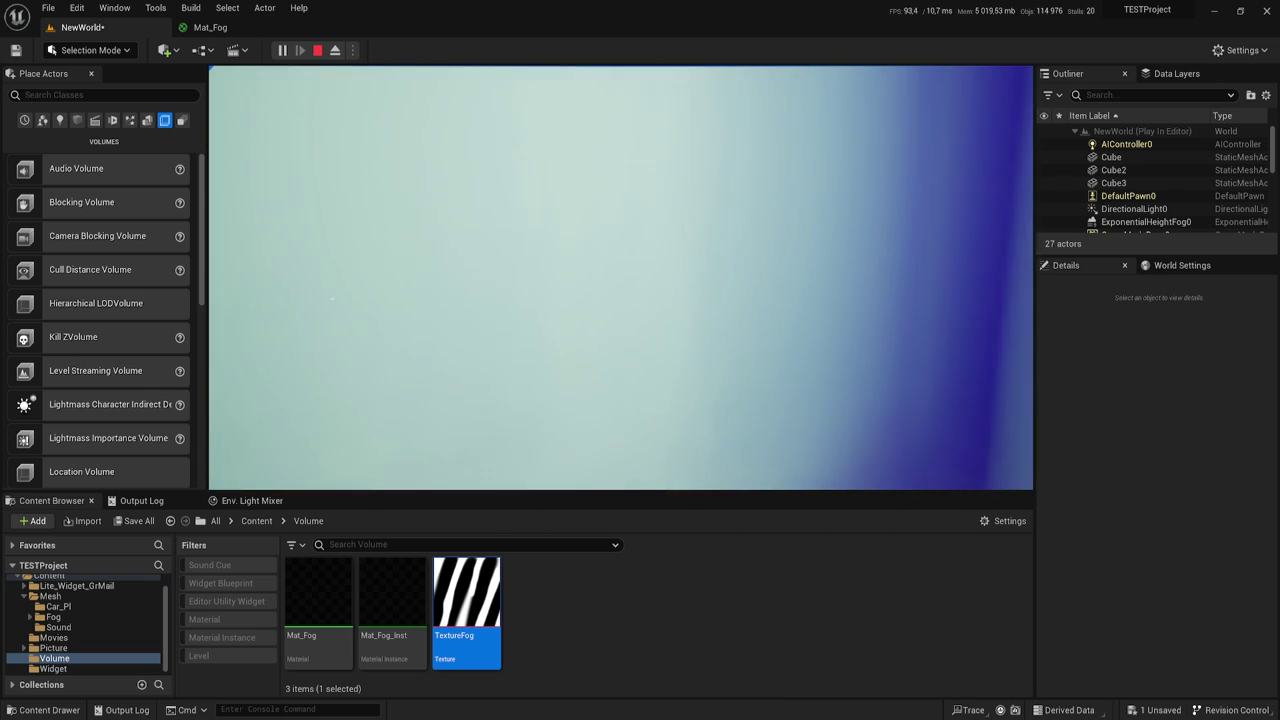
{"action": "key", "text": "d"}
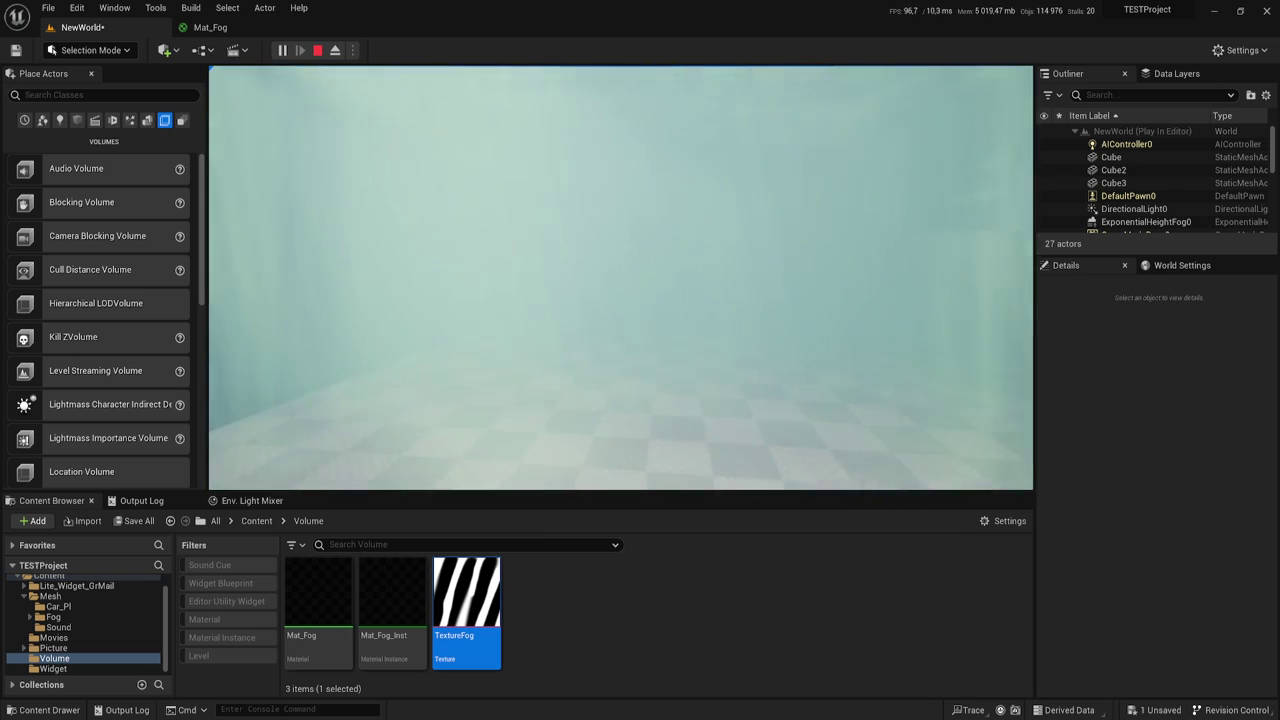
{"action": "key", "text": "s"}
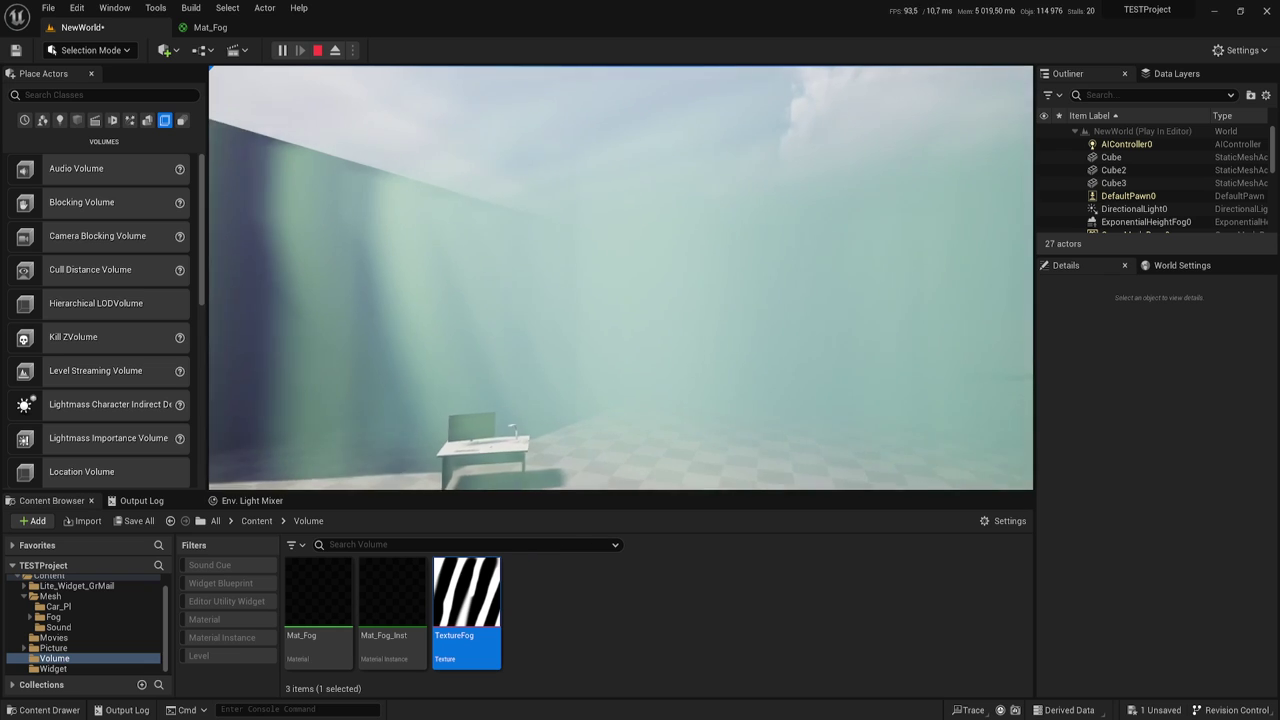
{"action": "key", "text": "w"}
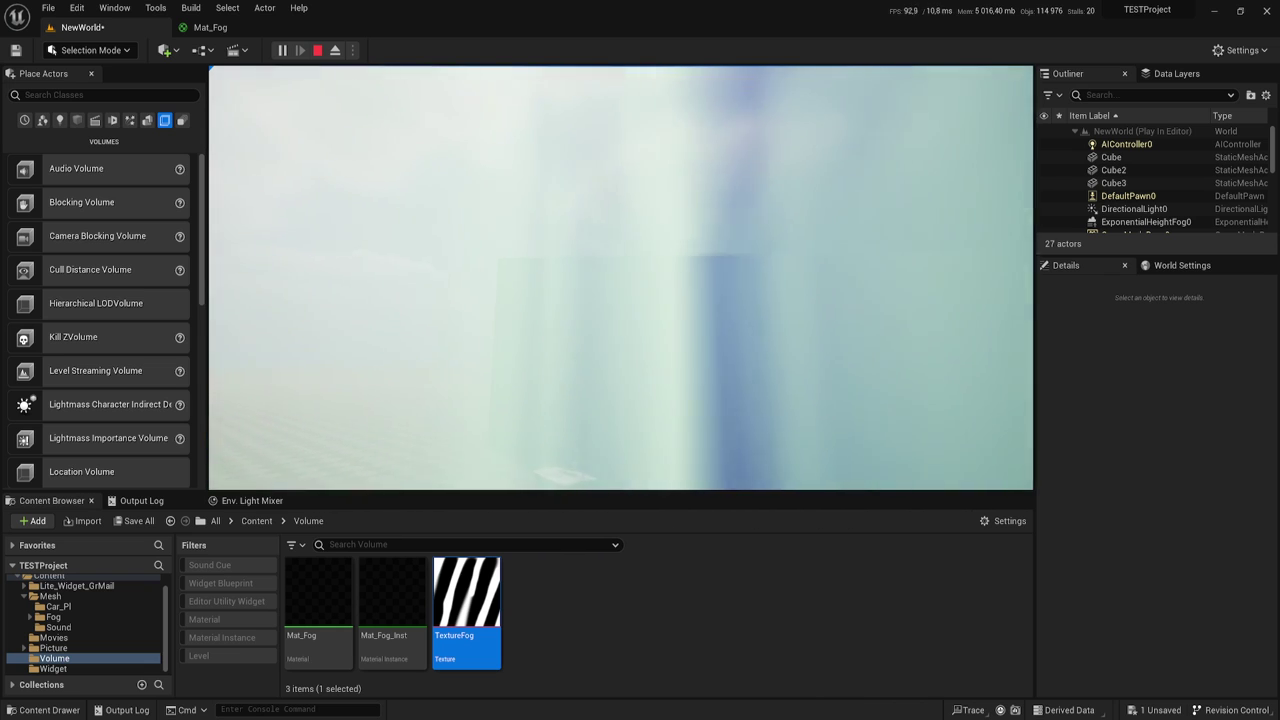
{"action": "key", "text": "s"}
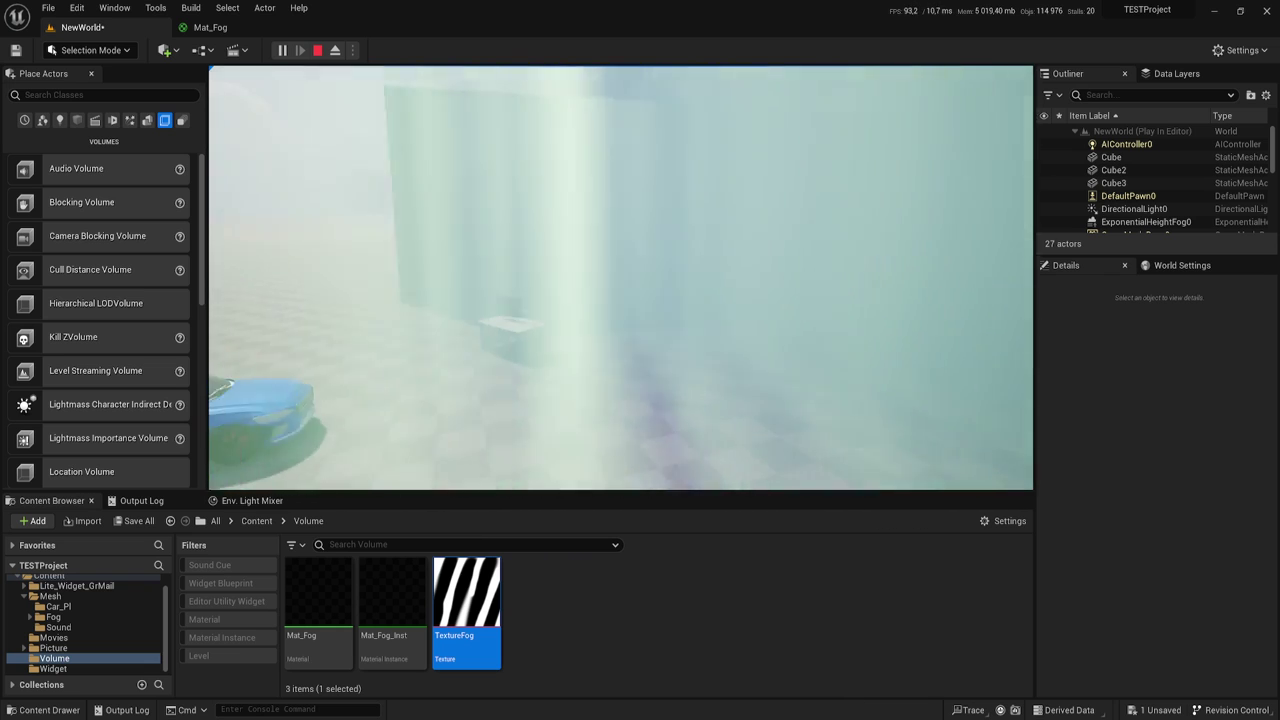
{"action": "key", "text": "s"}
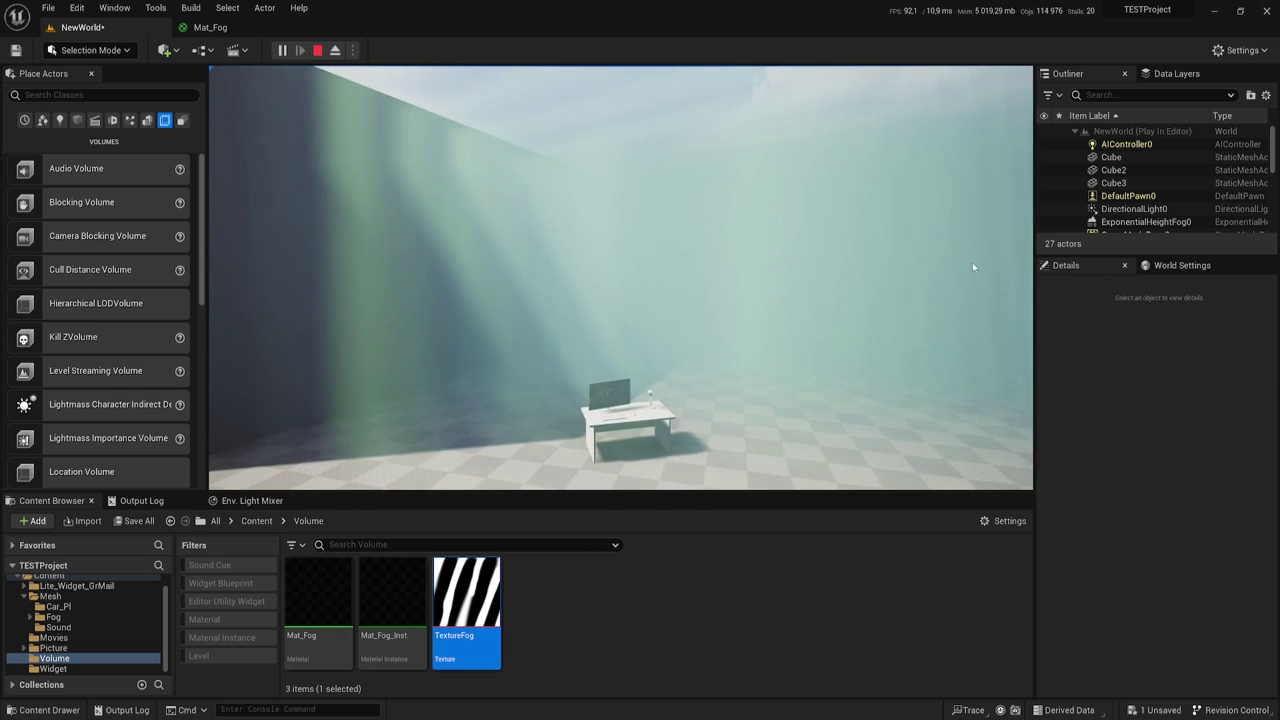
{"action": "key", "text": "Escape"}
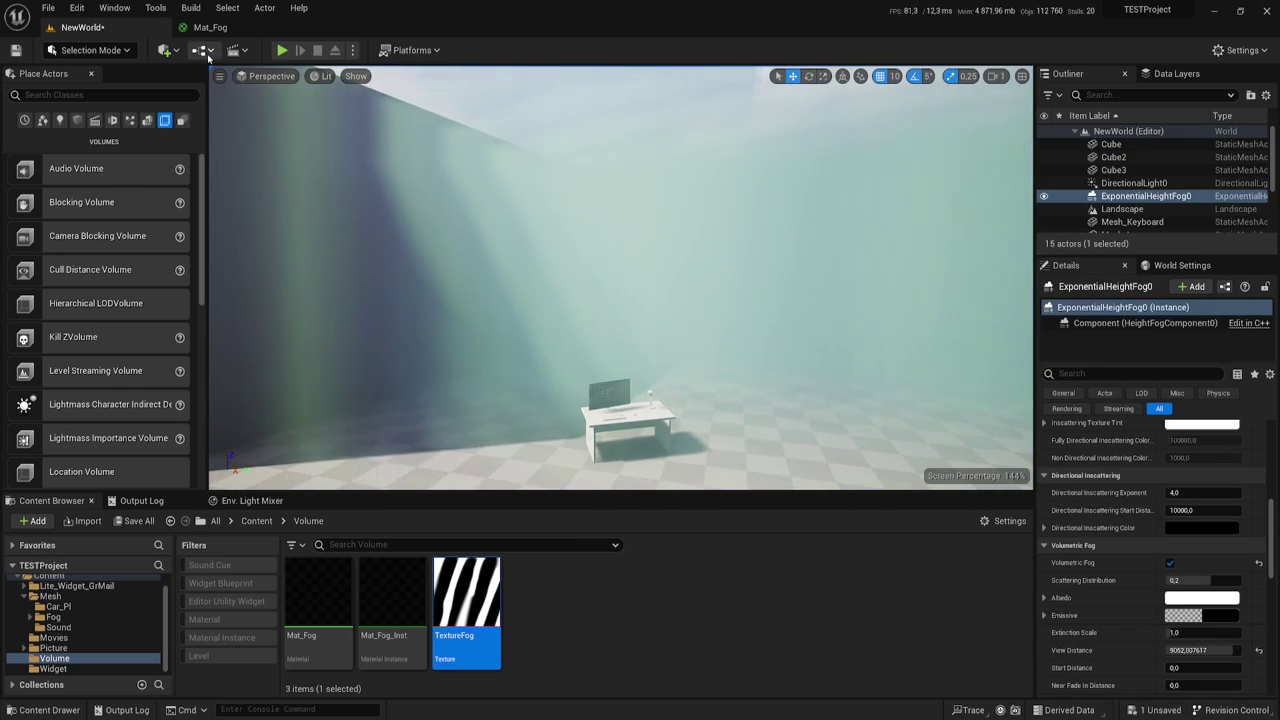
- Look at the Mat_Fog material graph, then return to the level view
{"action": "left_click", "coordinate": [210, 27]}
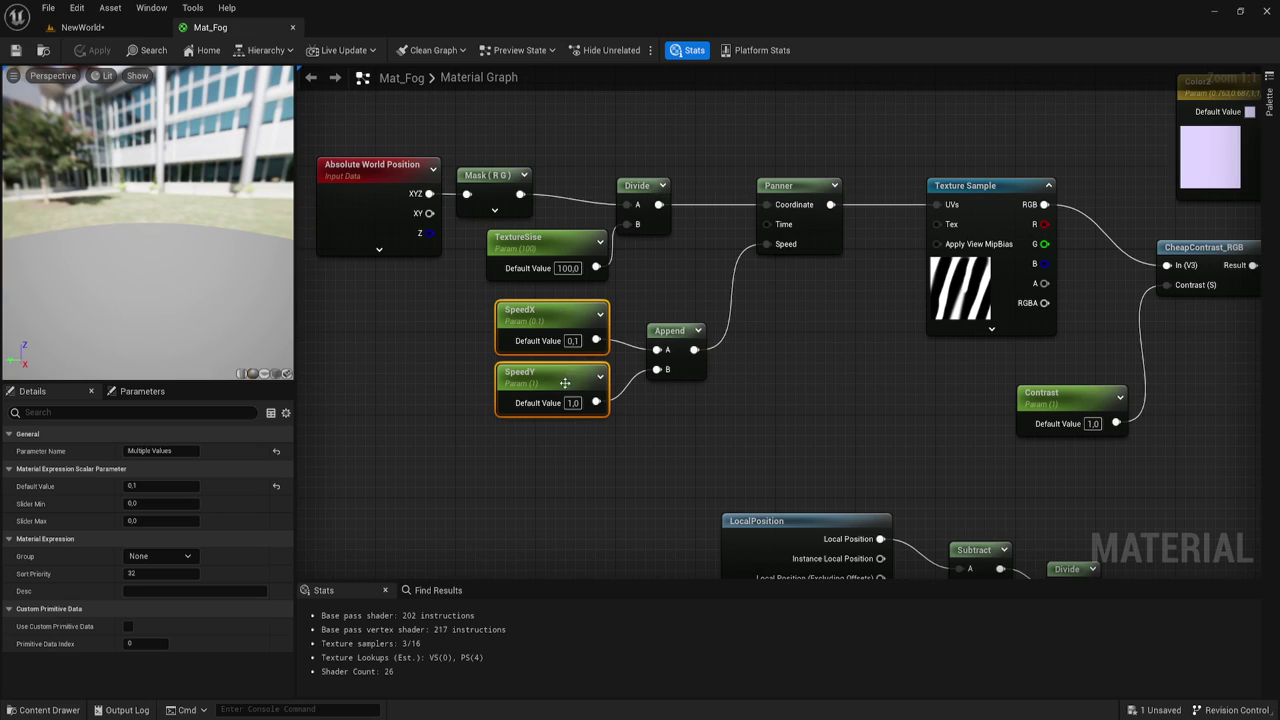
{"action": "left_click", "coordinate": [83, 28]}
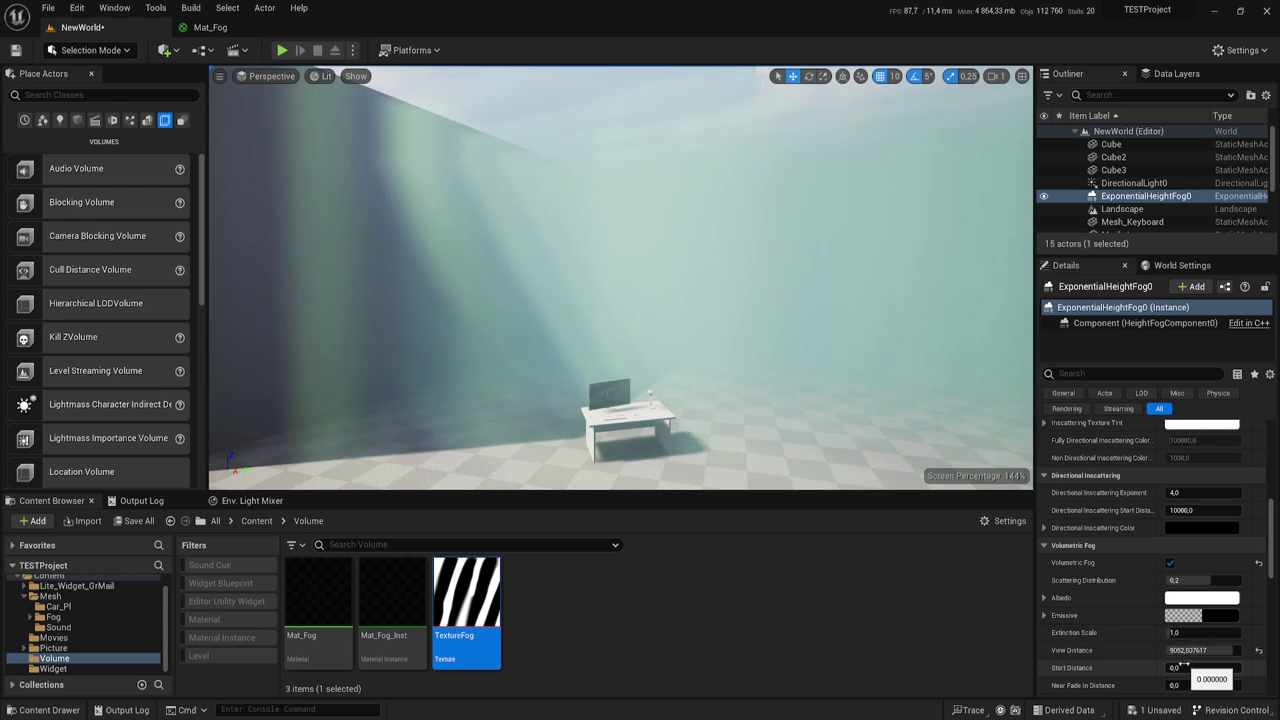
{"action": "right_click_drag", "start_coordinate": [620, 300], "coordinate": [620, 300]}
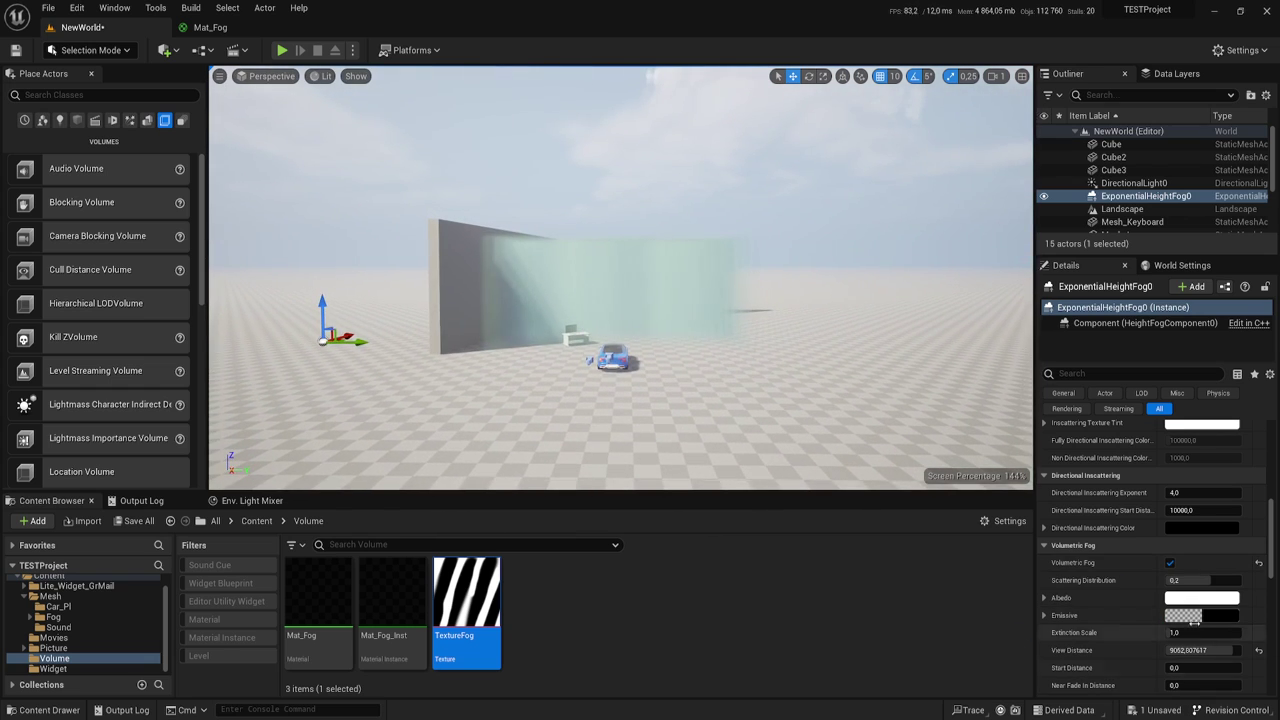
- Raise the fog's Extinction Scale to about 2.37 to preview it, then reset it to 1.0
{"action": "mouse_move", "coordinate": [1176, 633]}
{"action": "left_mouse_down"}
{"action": "mouse_move", "coordinate": [1190, 633]}
{"action": "mouse_move", "coordinate": [1183, 649]}
{"action": "left_mouse_up"}
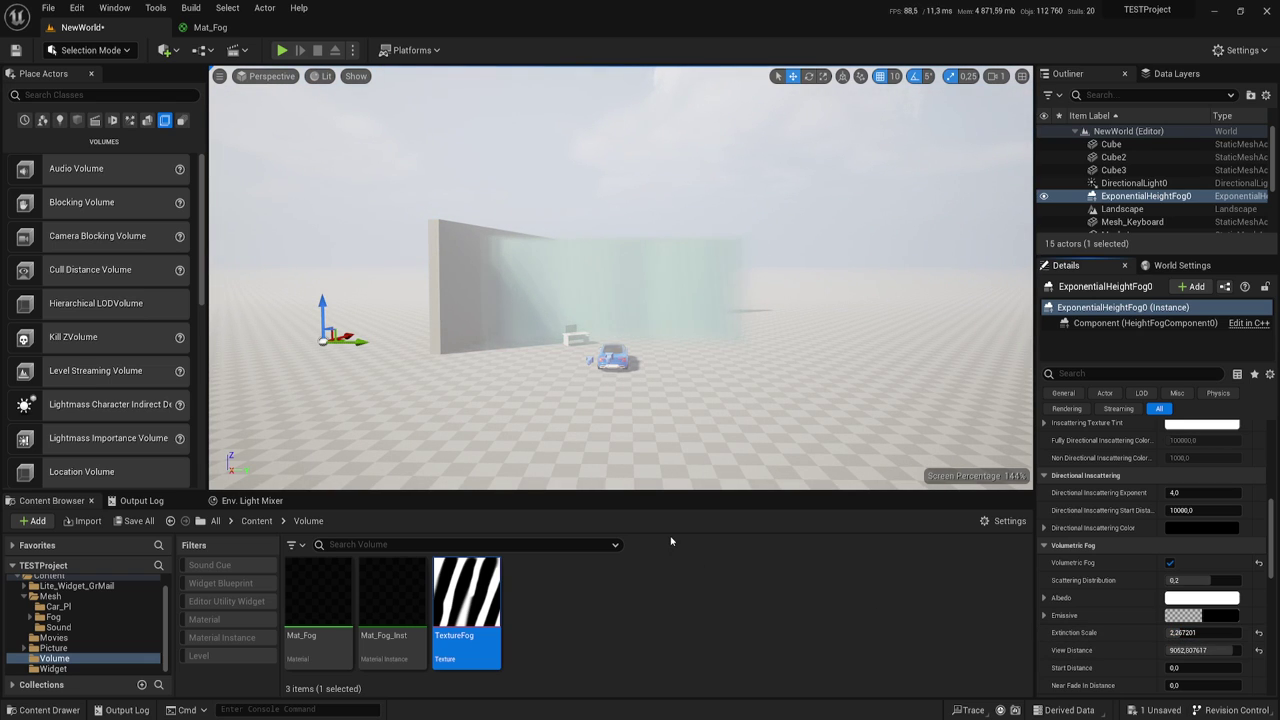
{"action": "left_click_drag", "start_coordinate": [620, 300], "coordinate": [610, 340]}
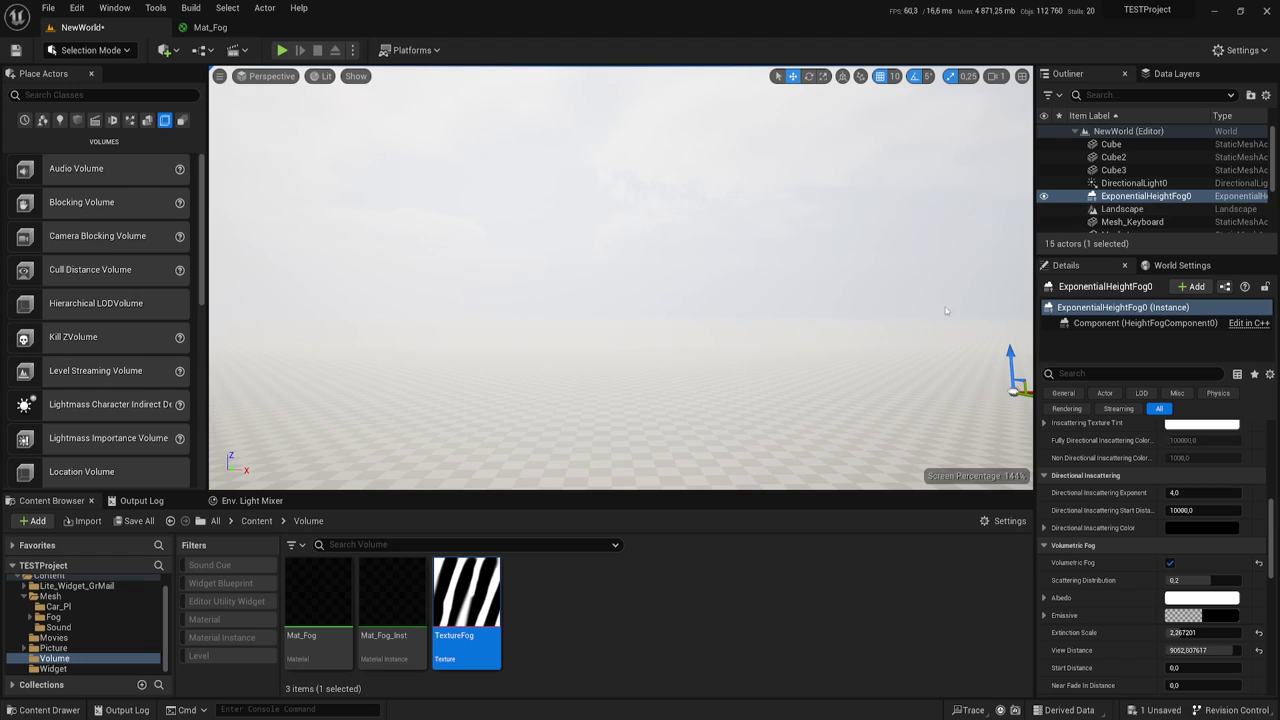
{"action": "left_click", "coordinate": [1259, 636]}
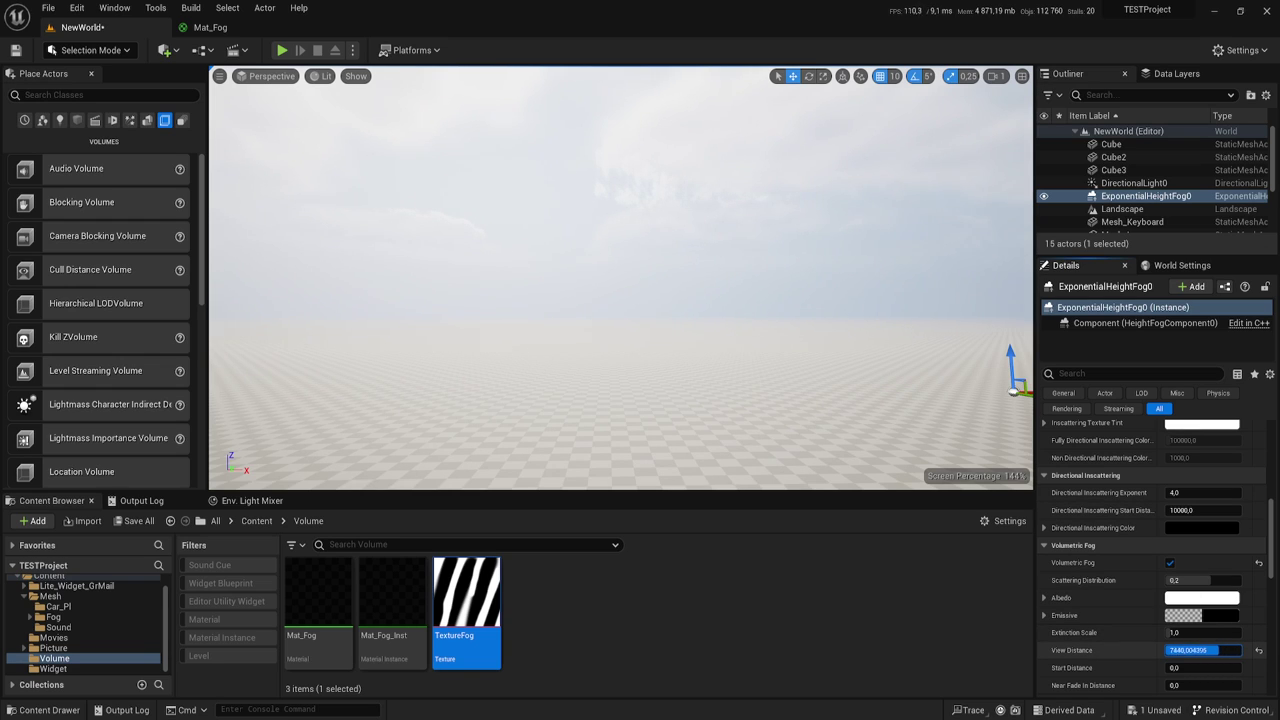
{"action": "right_click_drag", "start_coordinate": [843, 445], "coordinate": [800, 440]}
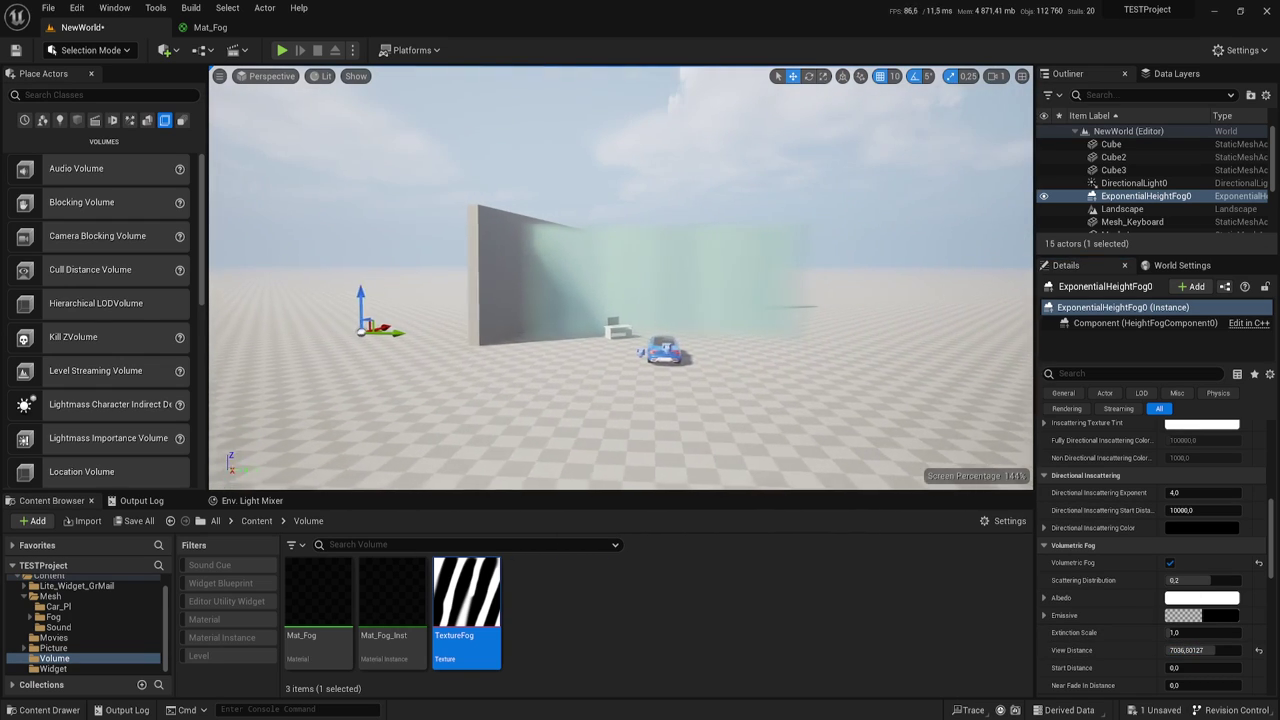